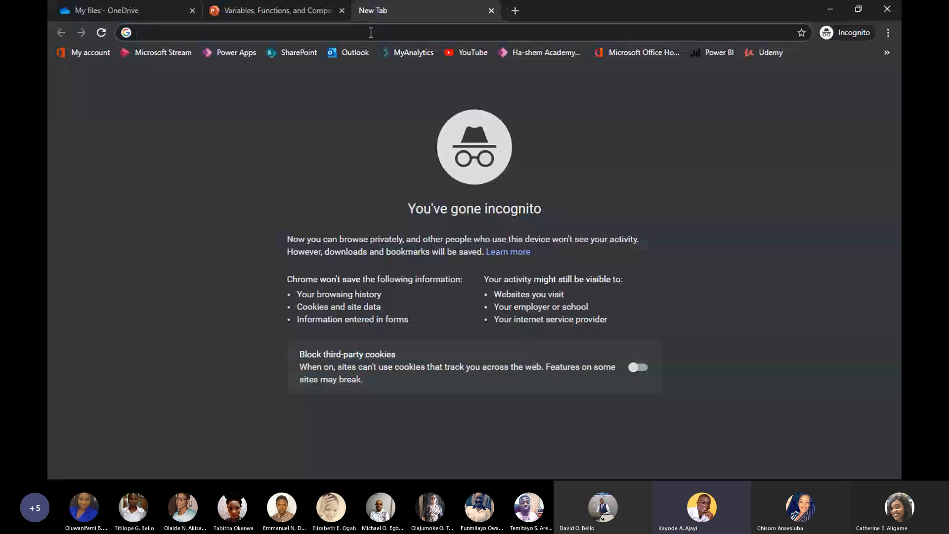
Open the Power Apps maker site at make.powerapps.com in the new browser tab.
{"action": "type", "text": "make.powerapps.com"}
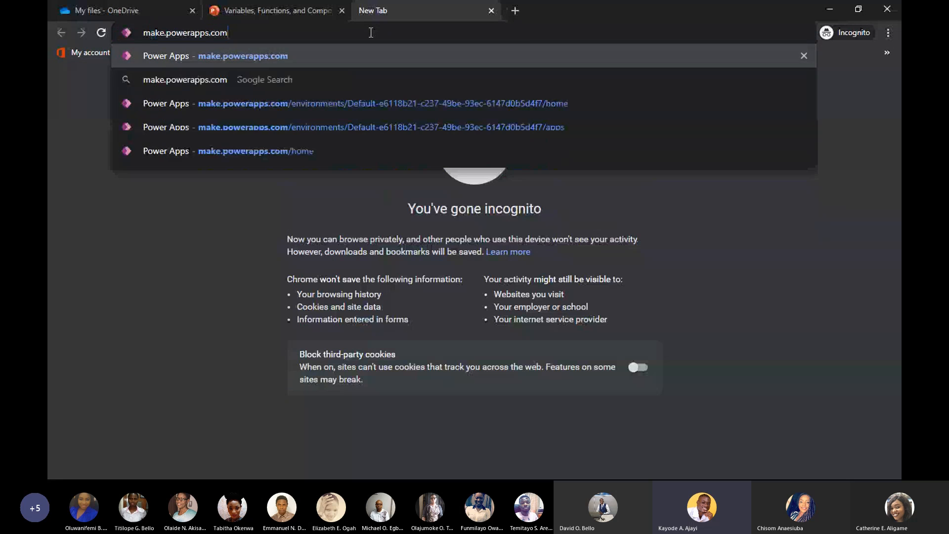
{"action": "key", "text": "Return"}
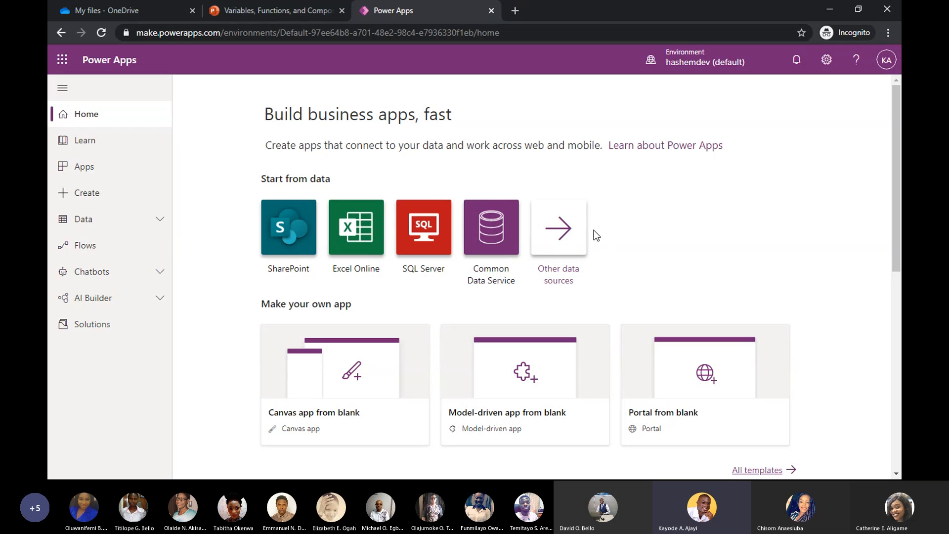
Switch to OneDrive and open the Cars.xlsx workbook to review its car table.
{"action": "left_click", "coordinate": [158, 15]}
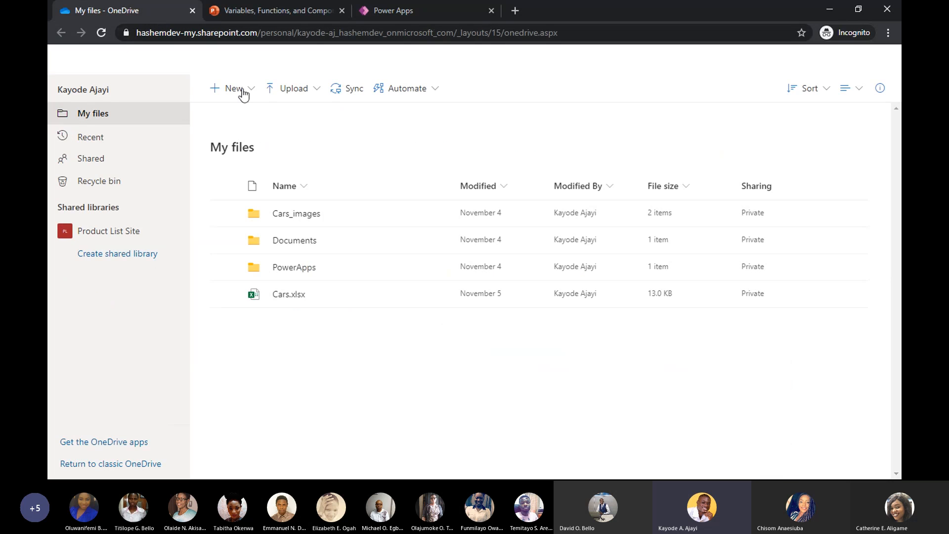
{"action": "left_click", "coordinate": [294, 299]}
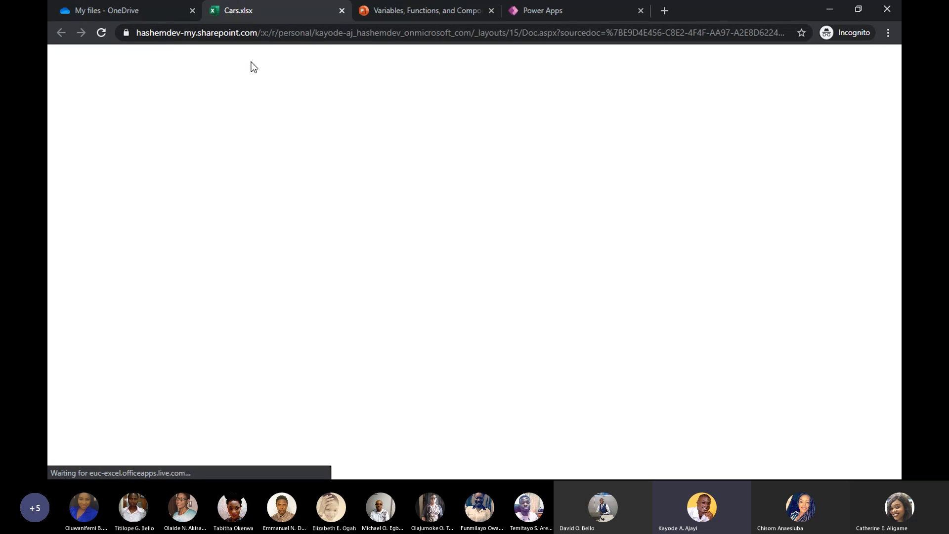
{"action": "left_click", "coordinate": [557, 9]}
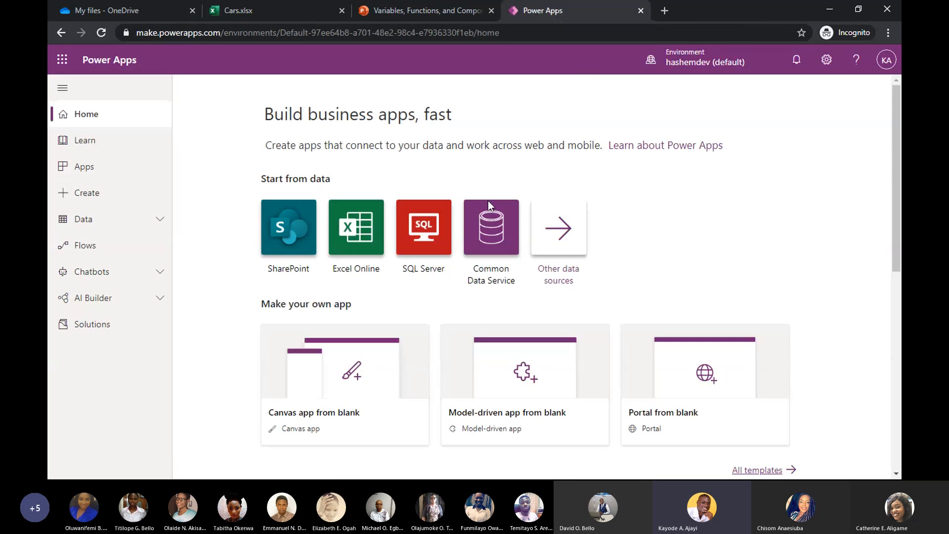
{"action": "left_click", "coordinate": [271, 8]}
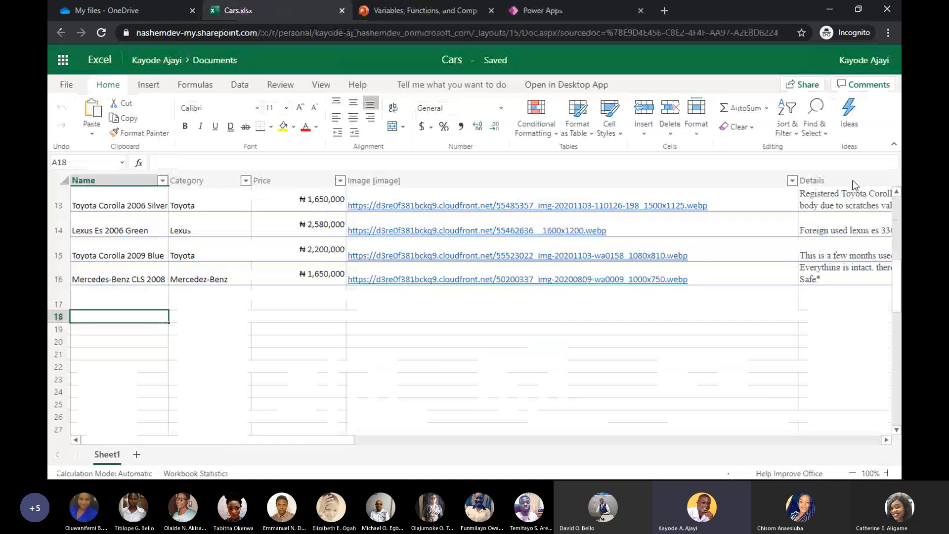
Return to Power Apps and start a new app from other data sources.
{"action": "left_click", "coordinate": [548, 13]}
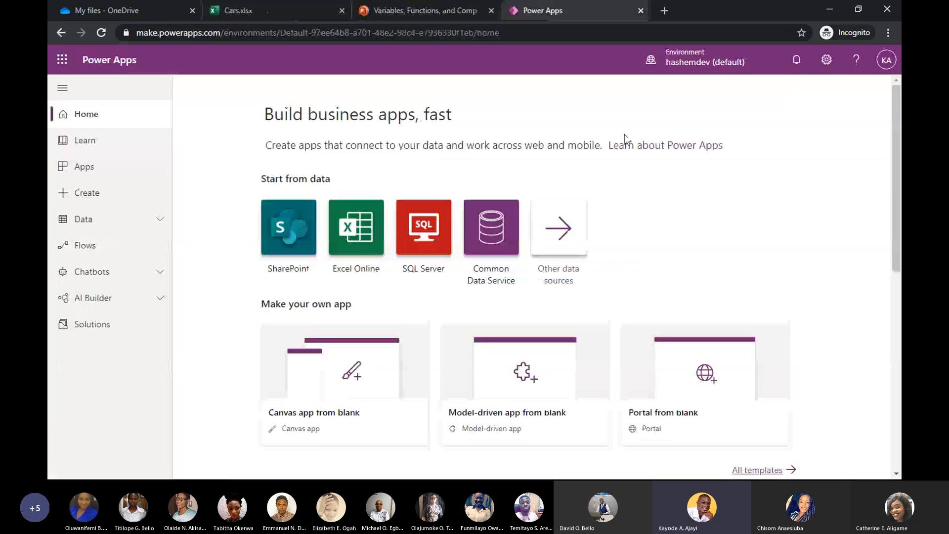
{"action": "left_click", "coordinate": [566, 242]}
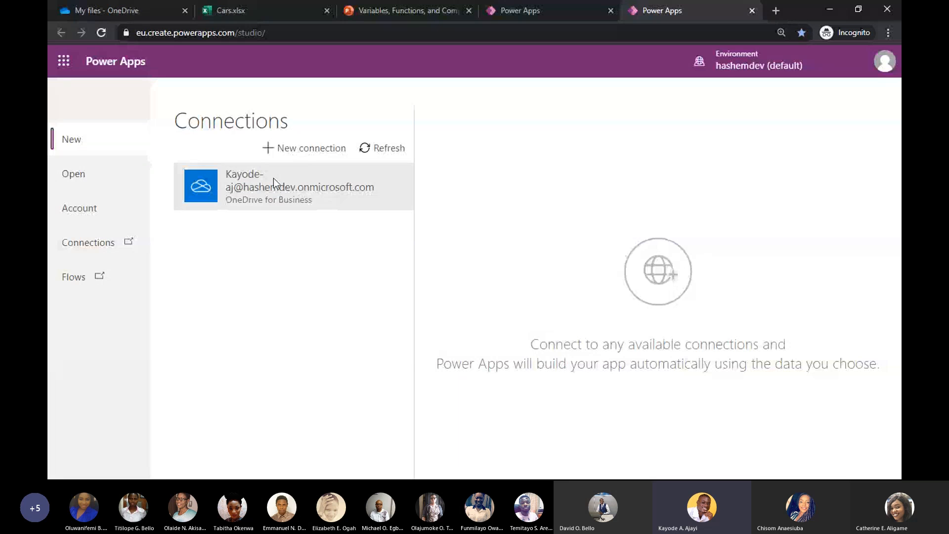
{"action": "left_click", "coordinate": [262, 196]}
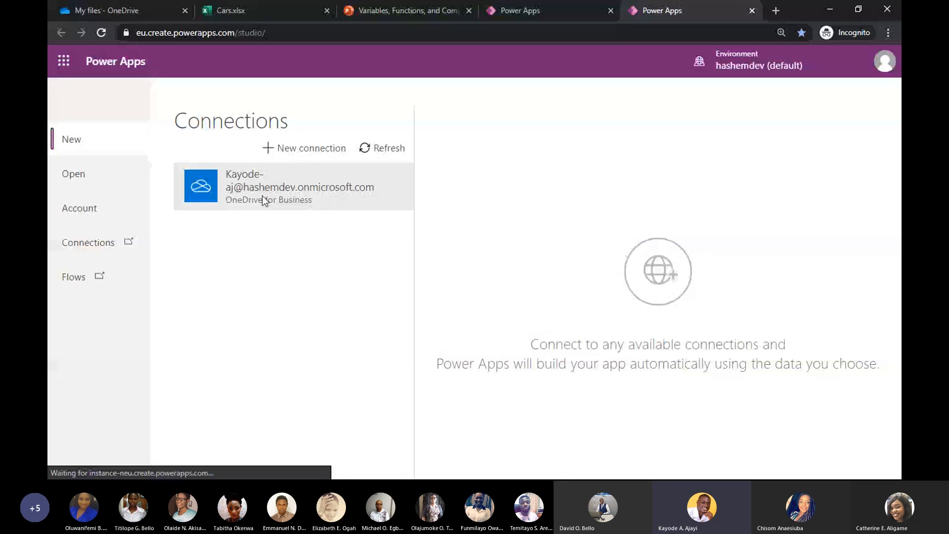
{"action": "left_click", "coordinate": [290, 149]}
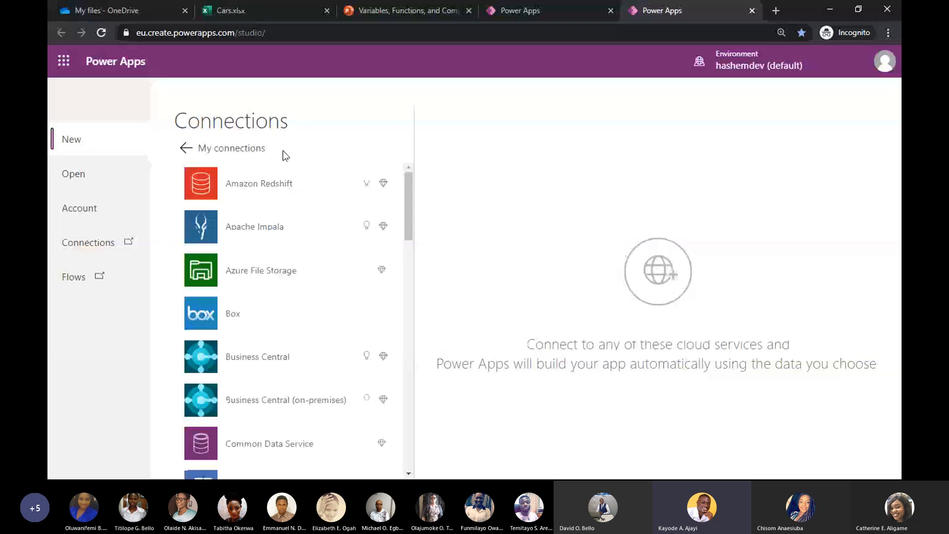
{"action": "scroll", "coordinate": [284, 346], "scroll_direction": "down", "scroll_amount": 6}
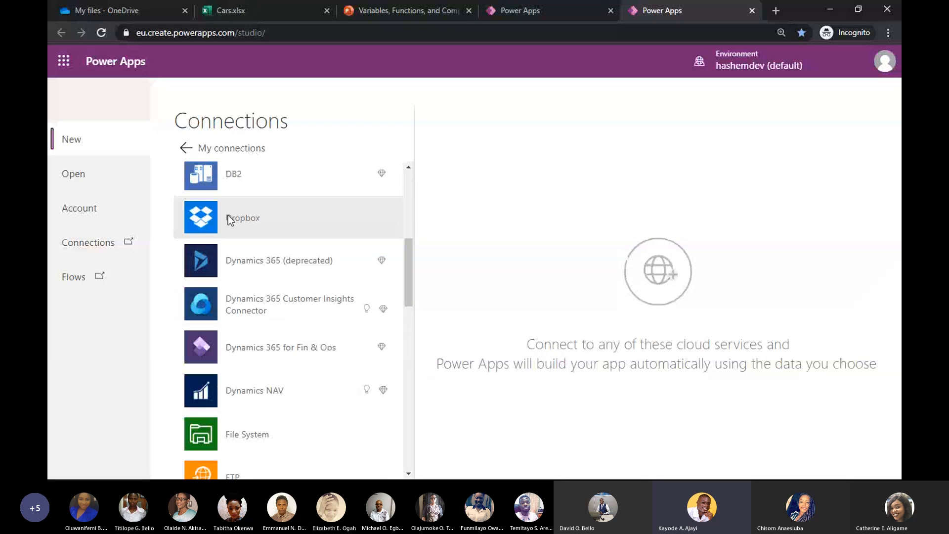
{"action": "left_click", "coordinate": [231, 148]}
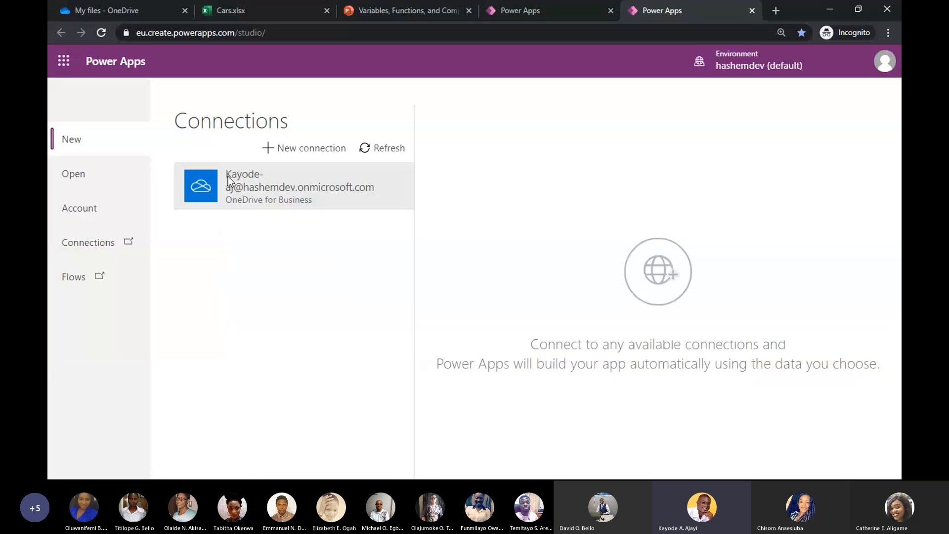
Generate the app from the carsList table of Cars.xlsx through the existing OneDrive for Business connection.
{"action": "left_click", "coordinate": [227, 188]}
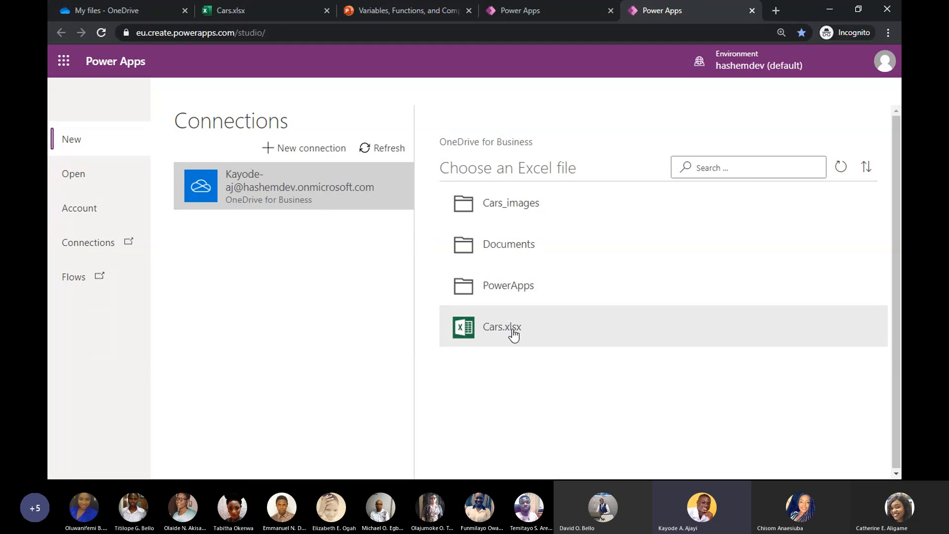
{"action": "left_click", "coordinate": [489, 334]}
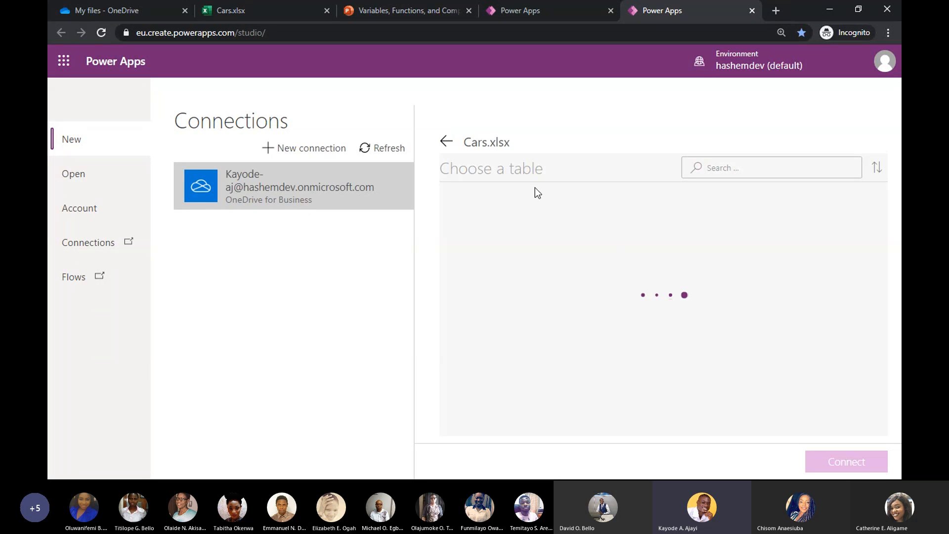
{"action": "left_click", "coordinate": [475, 214]}
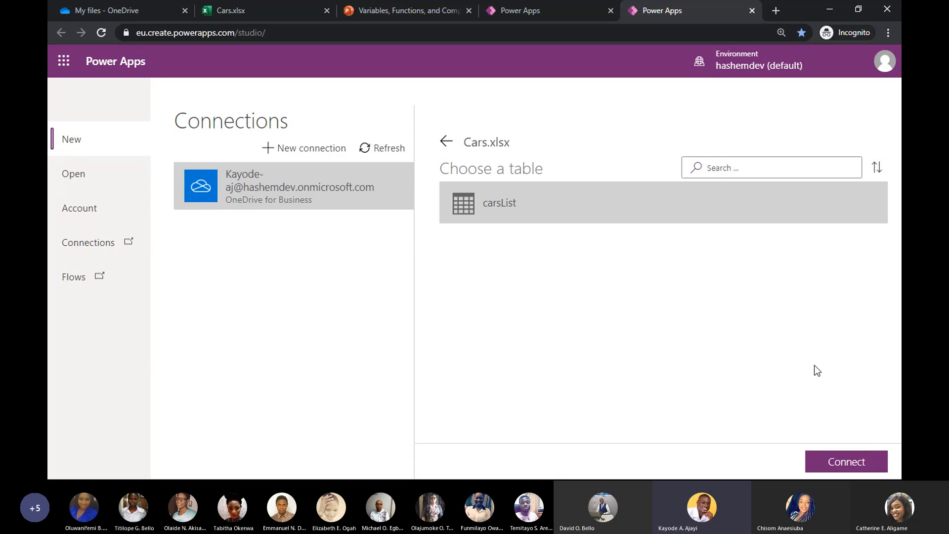
{"action": "left_click", "coordinate": [861, 468]}
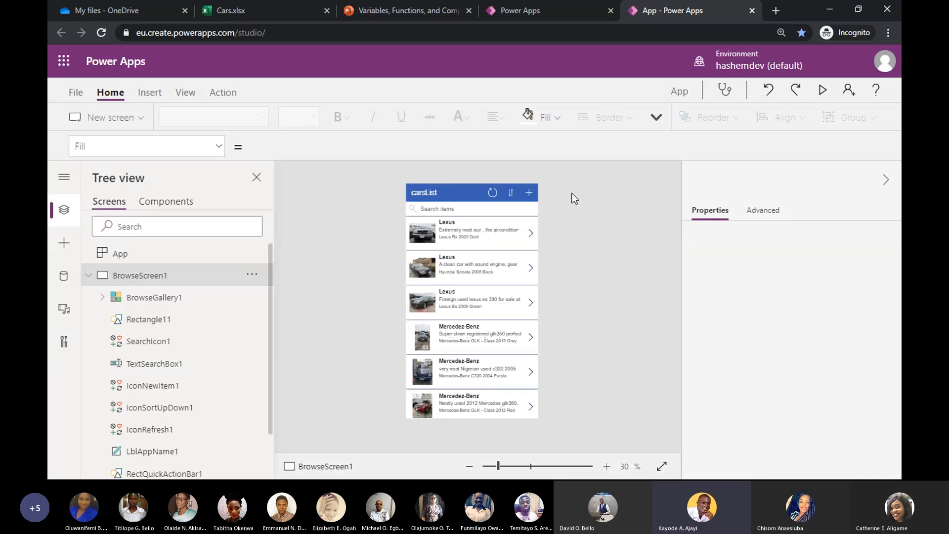
Try the Landscape orientation in the app's screen size settings and return to the editor without applying it.
{"action": "left_click", "coordinate": [601, 324]}
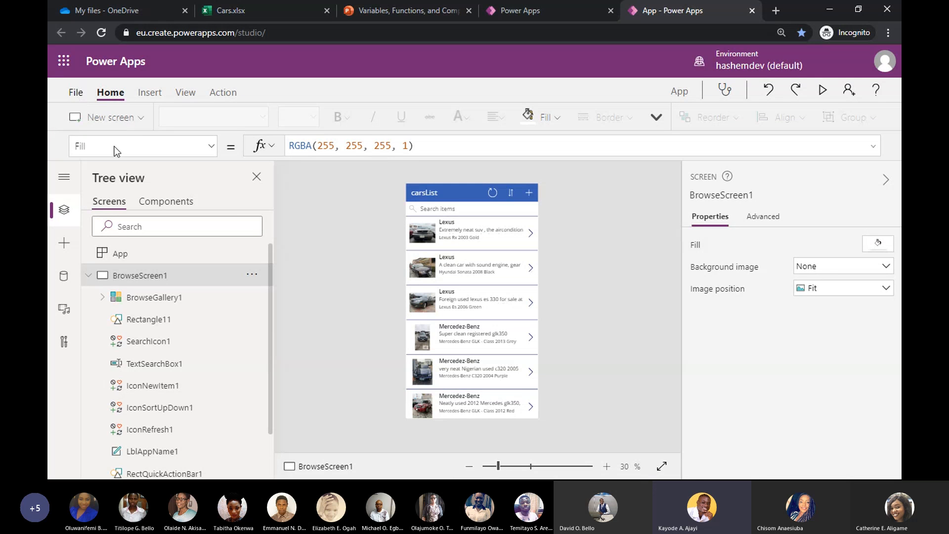
{"action": "left_click", "coordinate": [76, 93]}
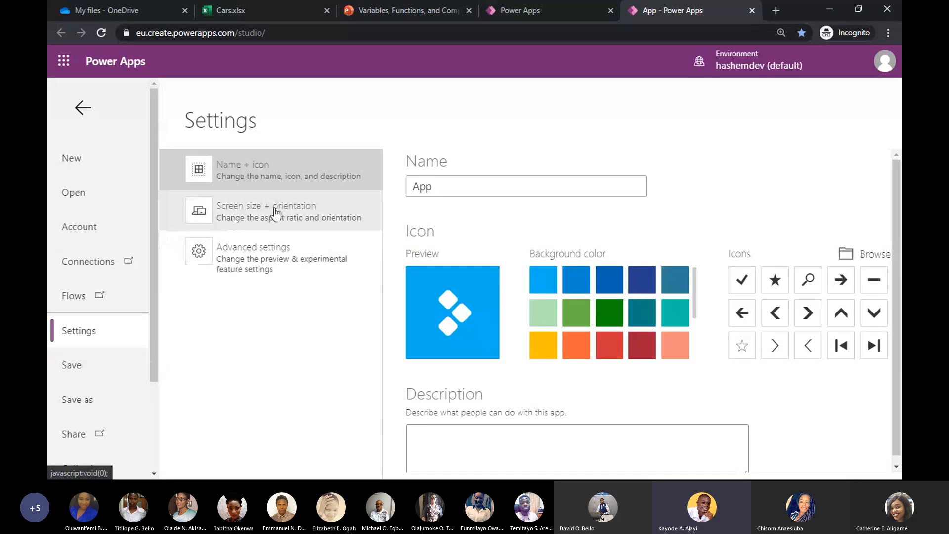
{"action": "left_click", "coordinate": [307, 223]}
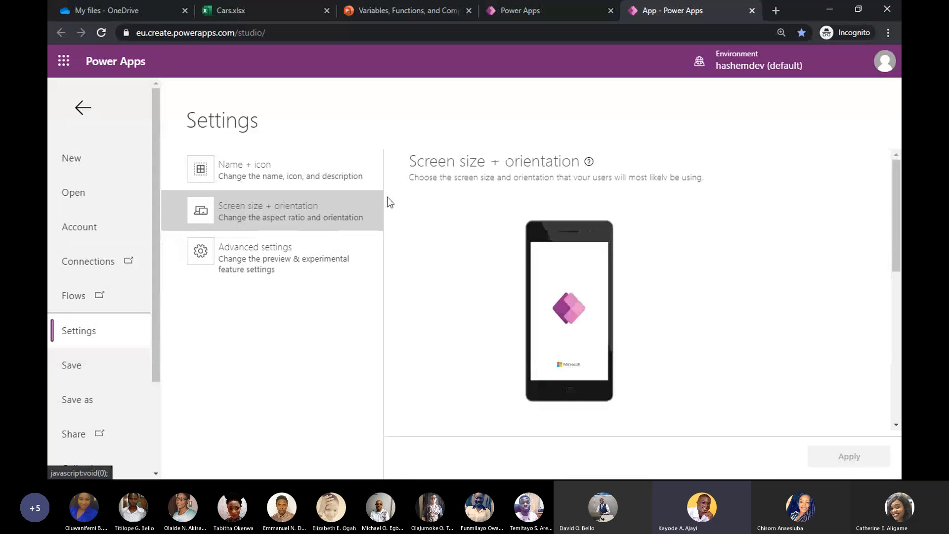
{"action": "scroll", "coordinate": [573, 230], "scroll_direction": "down", "scroll_amount": 5}
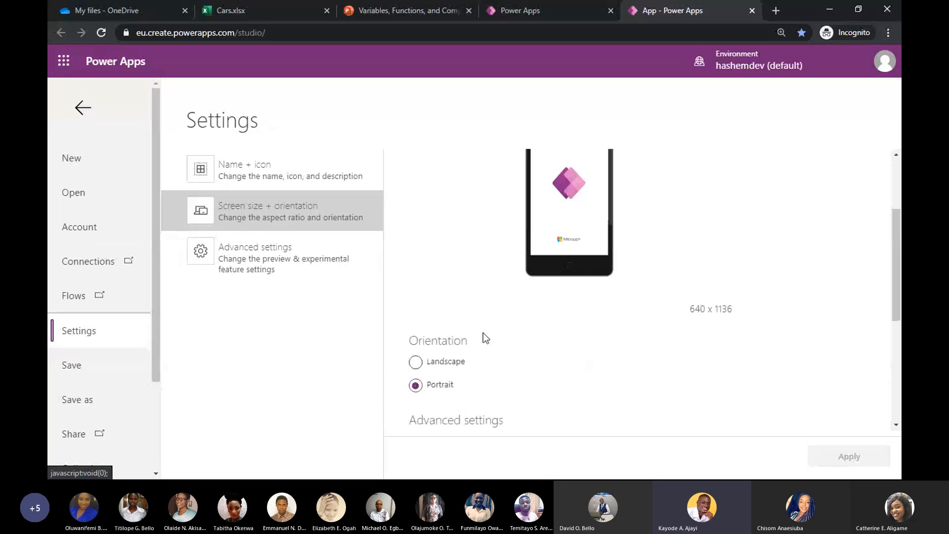
{"action": "left_click", "coordinate": [416, 365]}
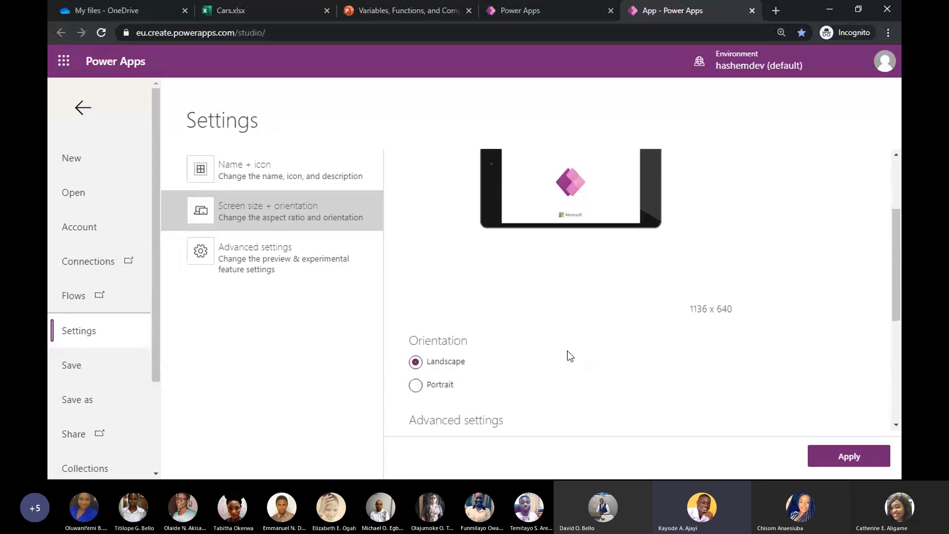
{"action": "scroll", "coordinate": [697, 319], "scroll_direction": "up", "scroll_amount": 2}
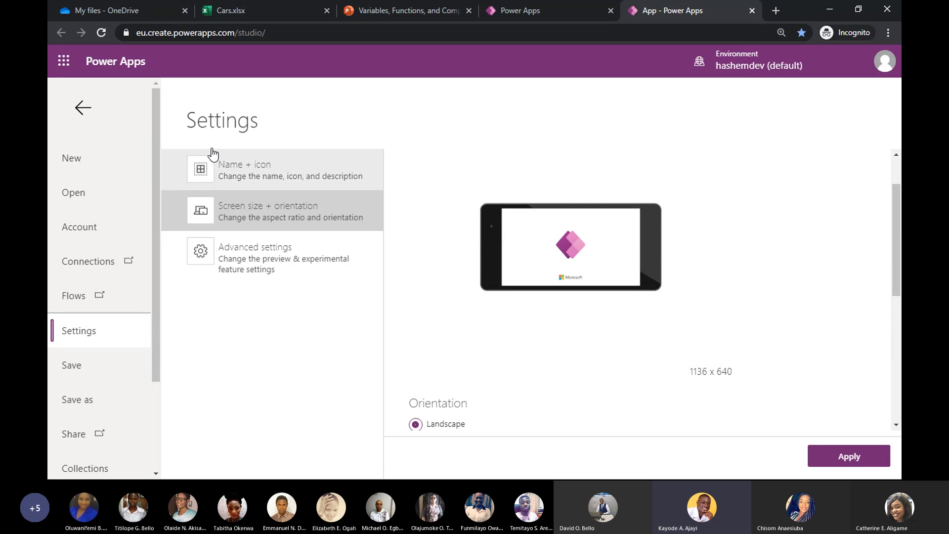
{"action": "left_click", "coordinate": [82, 112]}
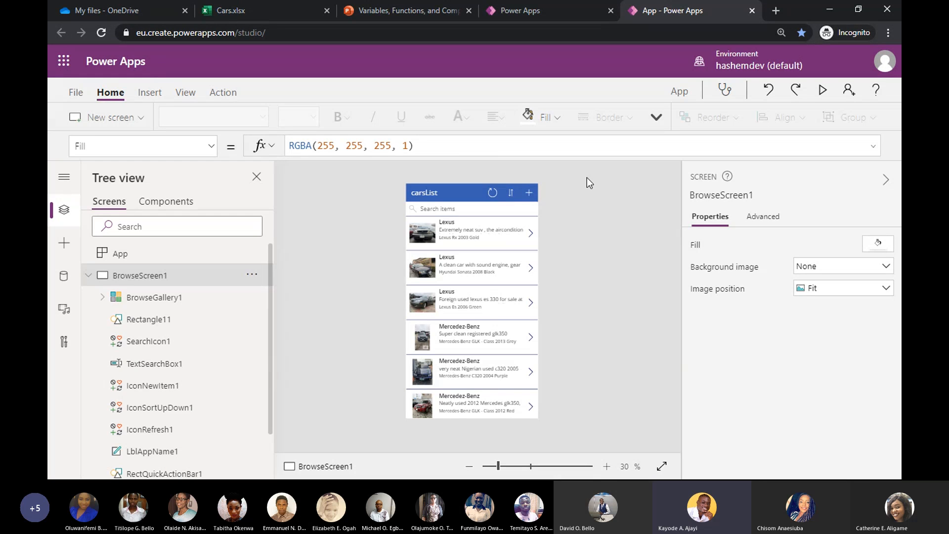
Collapse BrowseScreen1 in the screen tree, and preview the app to look through its car list.
{"action": "left_click", "coordinate": [88, 275]}
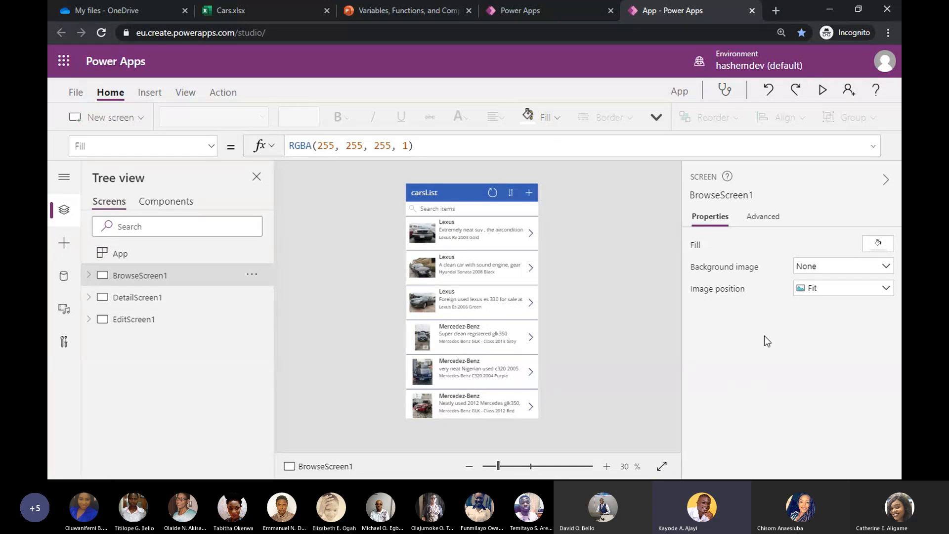
{"action": "left_click", "coordinate": [822, 90]}
{"action": "scroll", "coordinate": [464, 176], "scroll_direction": "down", "scroll_amount": 3}
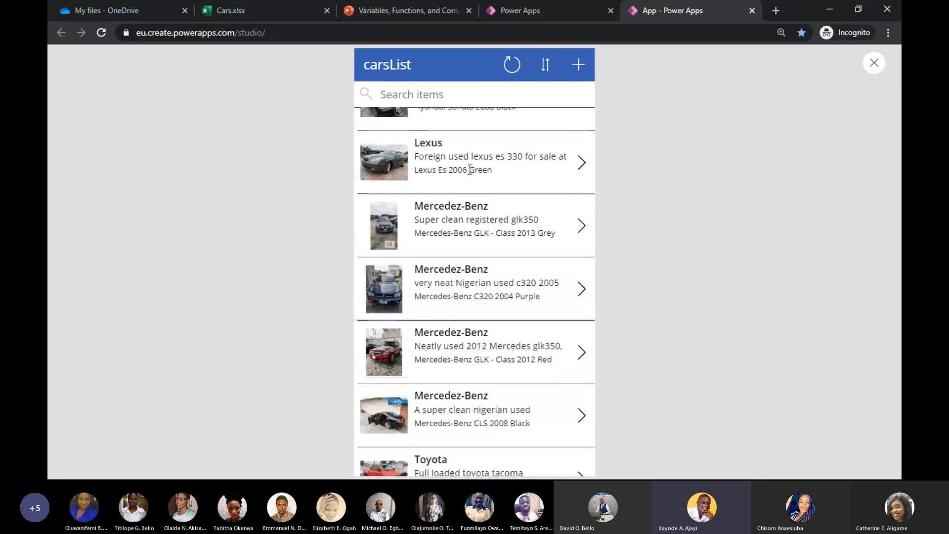
{"action": "scroll", "coordinate": [457, 180], "scroll_direction": "up", "scroll_amount": 3}
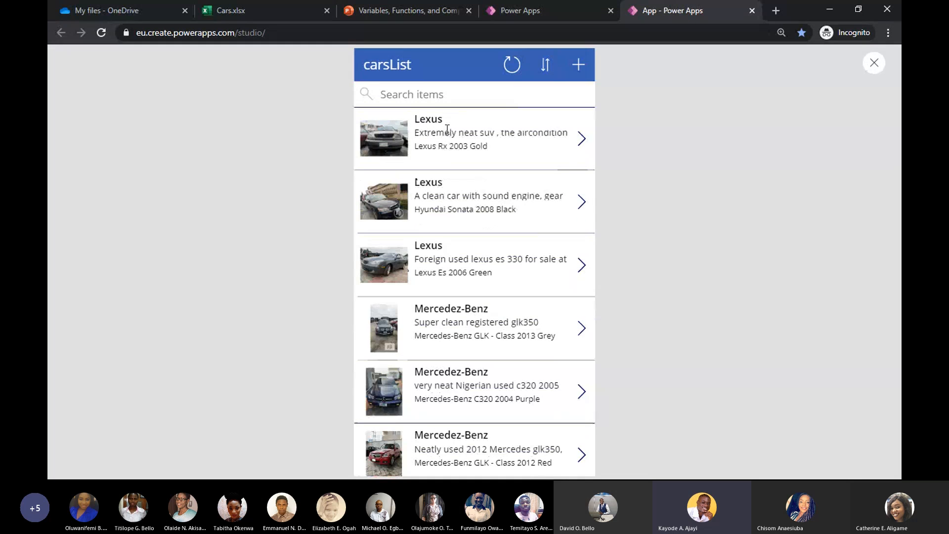
Test the car list's search in the preview with "Merc", and clear the search text.
{"action": "left_click", "coordinate": [447, 90]}
{"action": "type", "text": "Mer"}
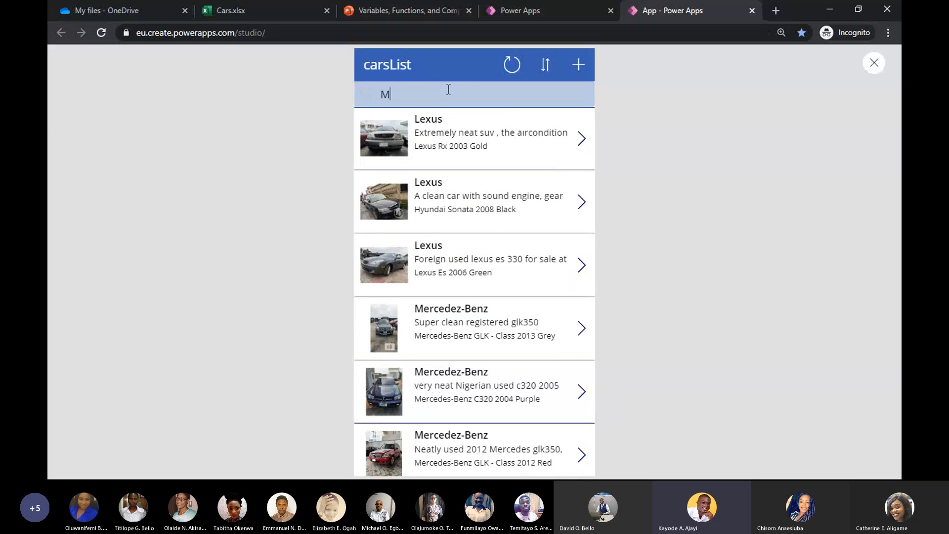
{"action": "type", "text": "c"}
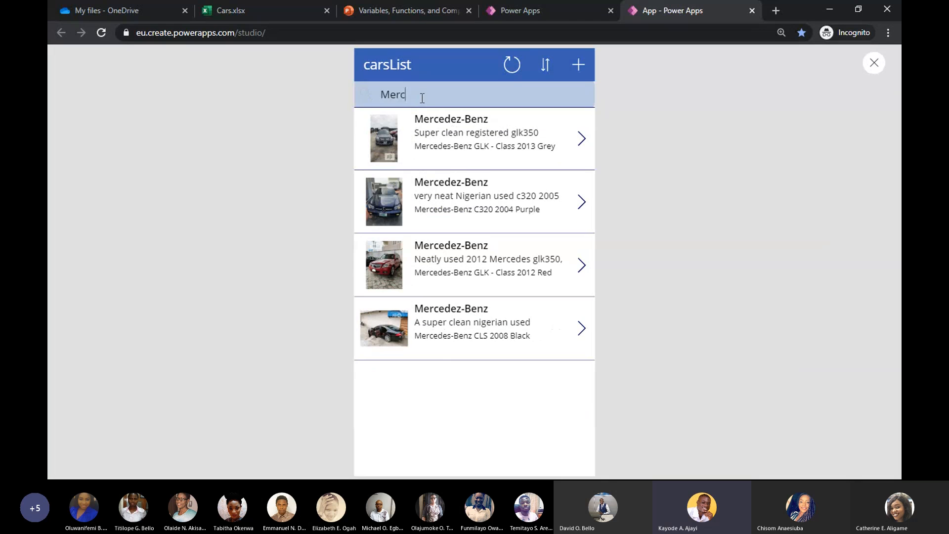
{"action": "left_click_drag", "start_coordinate": [415, 95], "coordinate": [377, 96]}
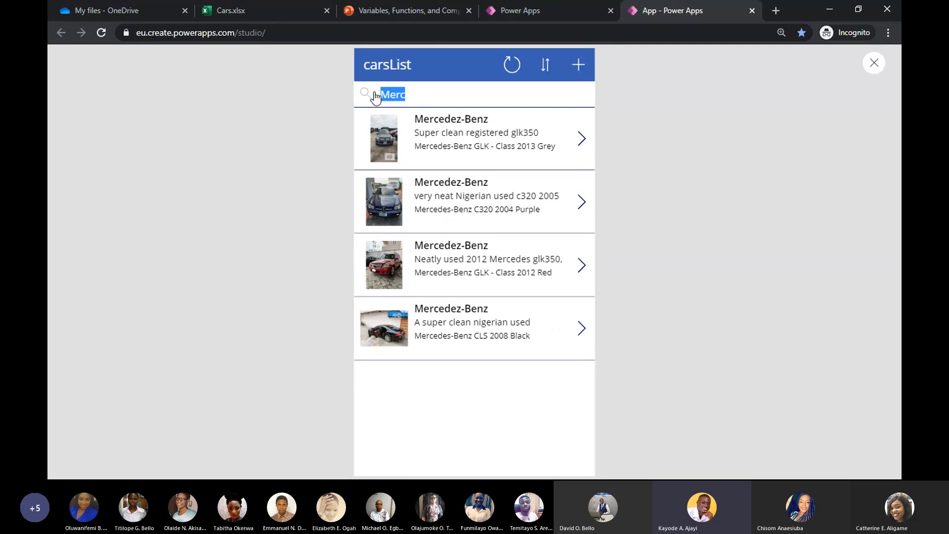
{"action": "key", "text": "BackSpace"}
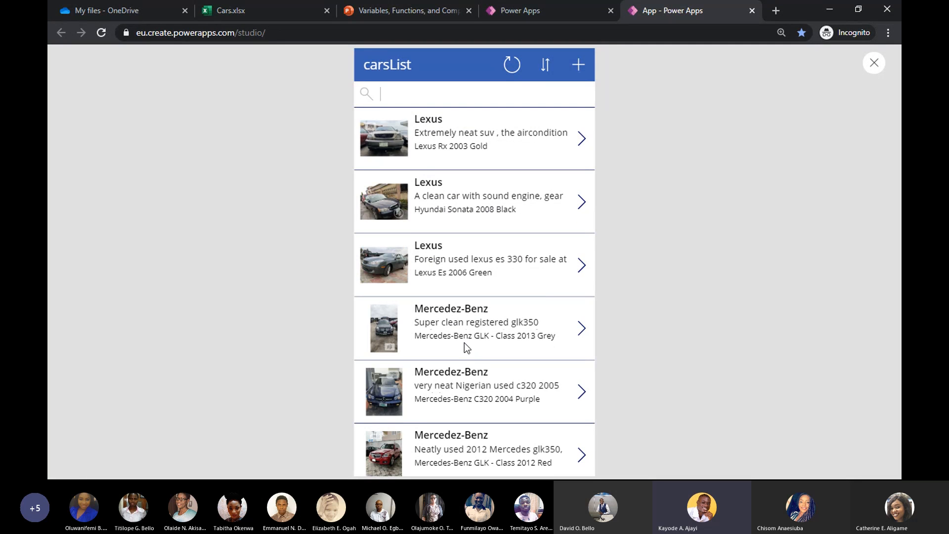
View the details and editing option of the Mercedes-Benz GLK - Class 2013 Grey, and return to the car list.
{"action": "left_click", "coordinate": [579, 329]}
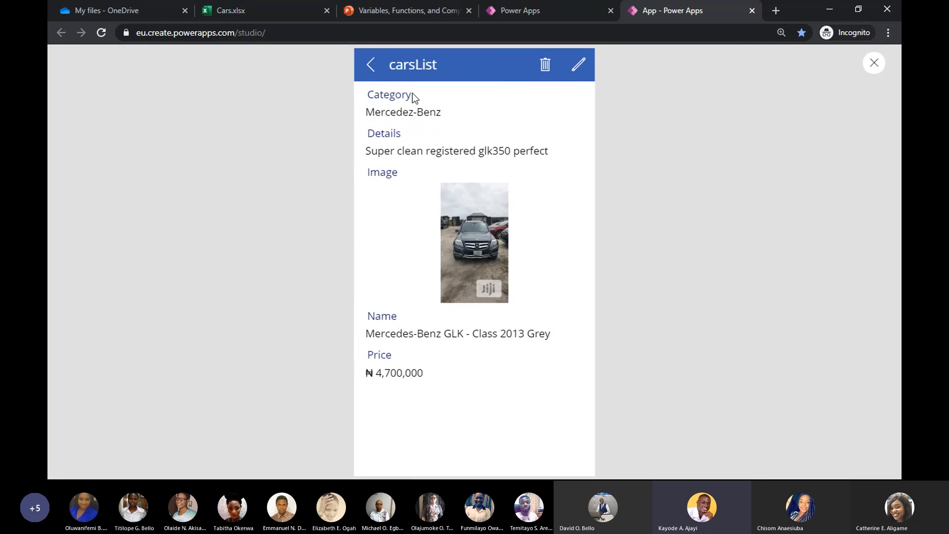
{"action": "left_click", "coordinate": [580, 67]}
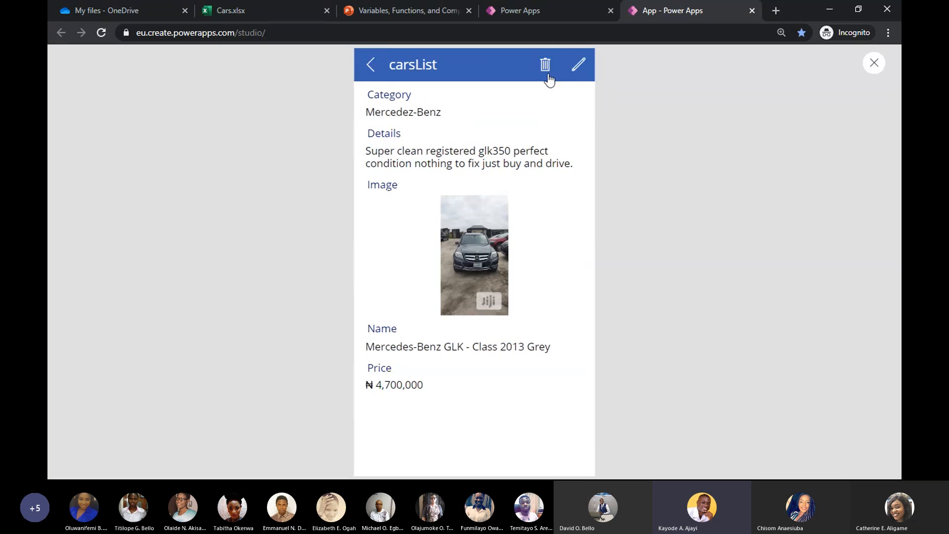
{"action": "left_click", "coordinate": [373, 74]}
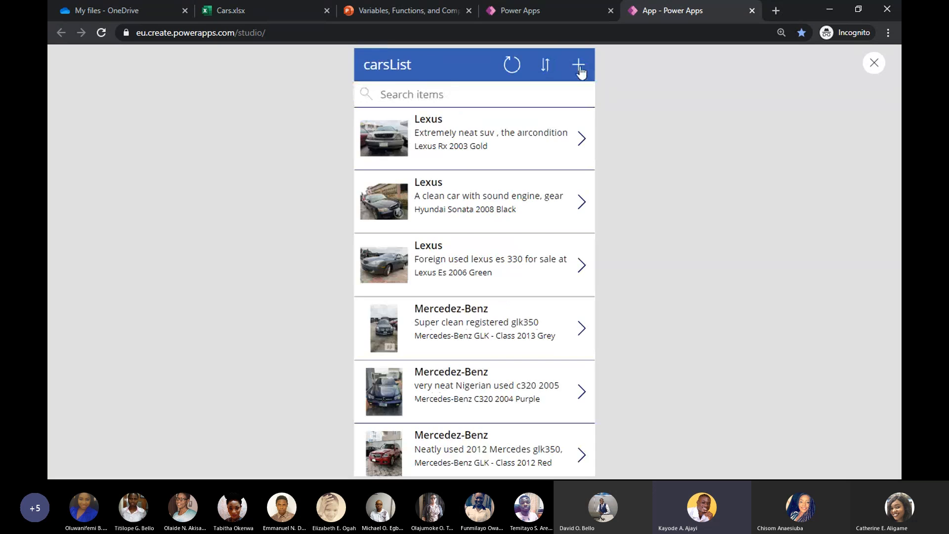
View the blank form for adding a new car, cancel it and exit the app preview.
{"action": "left_click", "coordinate": [579, 64]}
{"action": "left_click", "coordinate": [376, 67]}
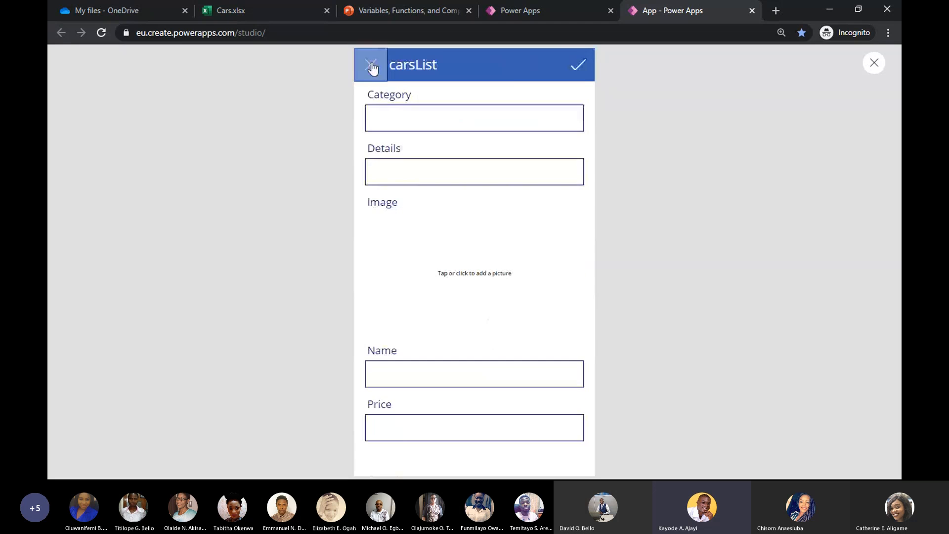
{"action": "left_click", "coordinate": [871, 65]}
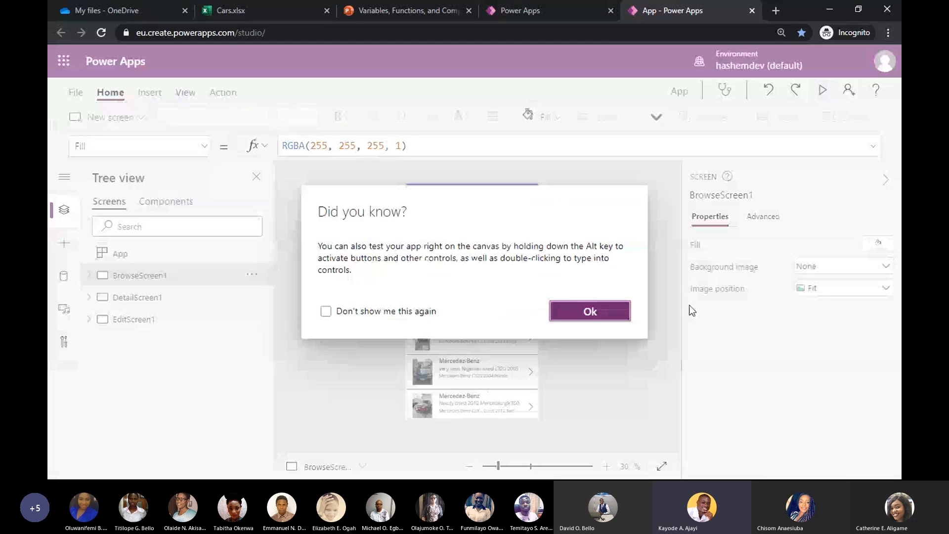
Dismiss the canvas testing tip and add a new screen with the Blank layout to the app.
{"action": "left_click", "coordinate": [615, 309]}
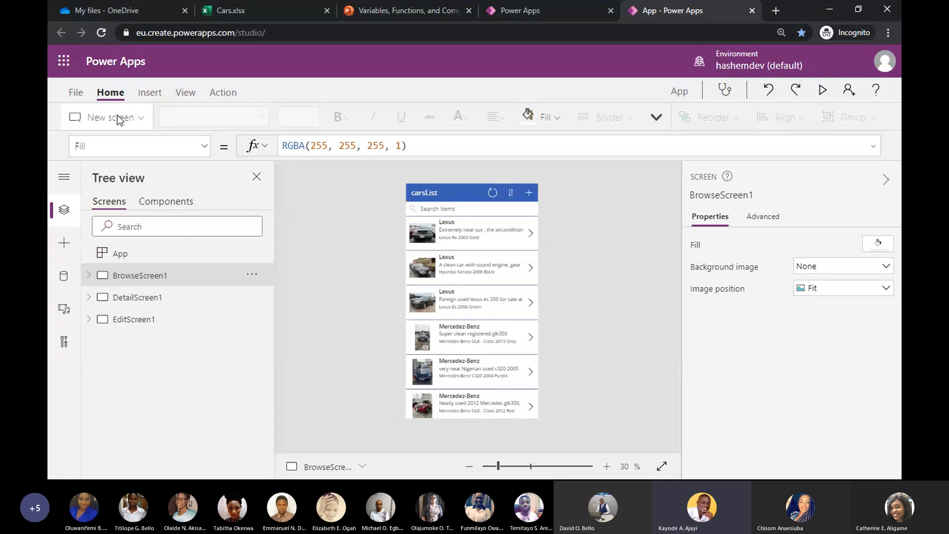
{"action": "left_click", "coordinate": [93, 121]}
{"action": "left_click", "coordinate": [486, 82]}
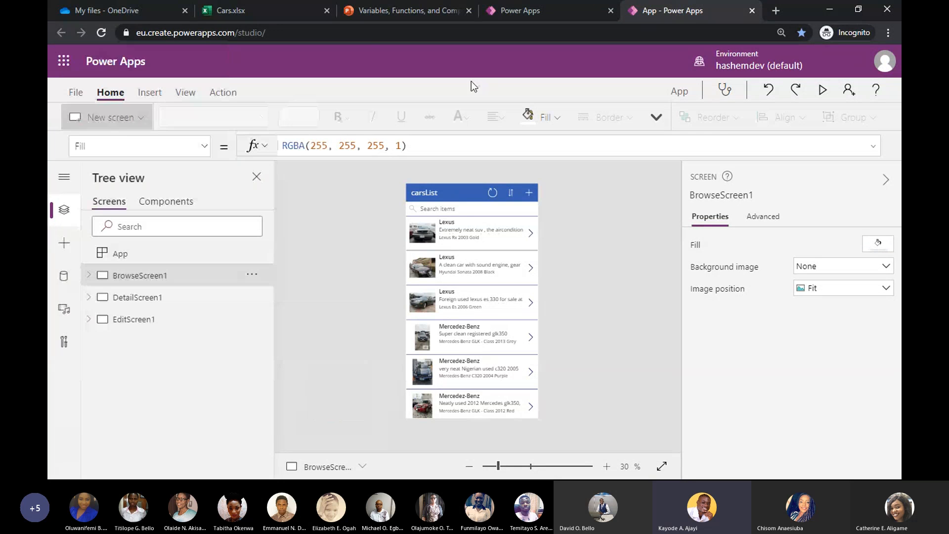
{"action": "left_click", "coordinate": [115, 123]}
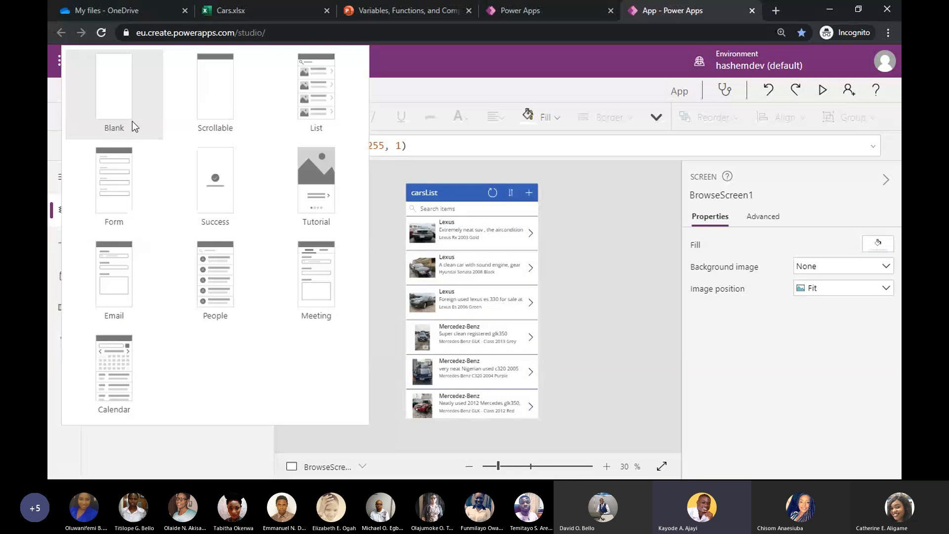
{"action": "left_click", "coordinate": [465, 72]}
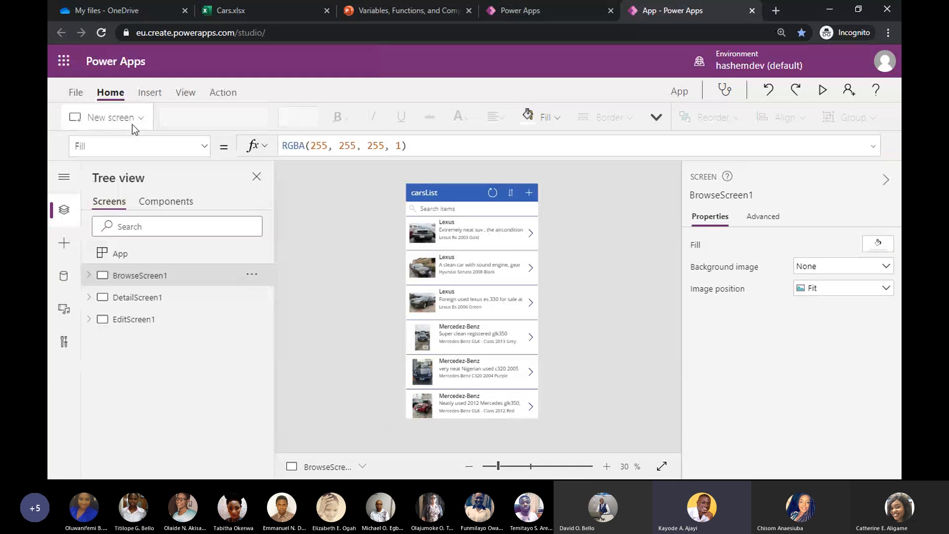
{"action": "left_click", "coordinate": [131, 120]}
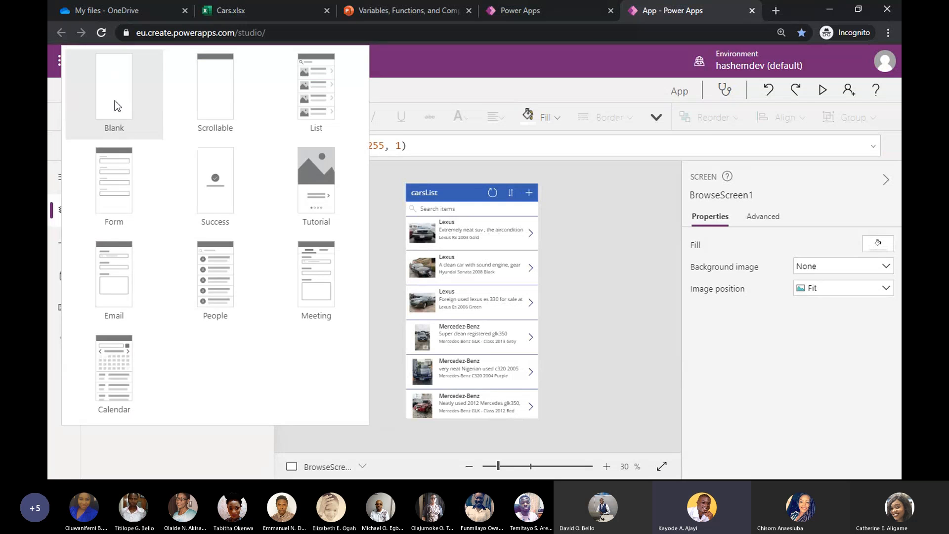
{"action": "left_click", "coordinate": [115, 100]}
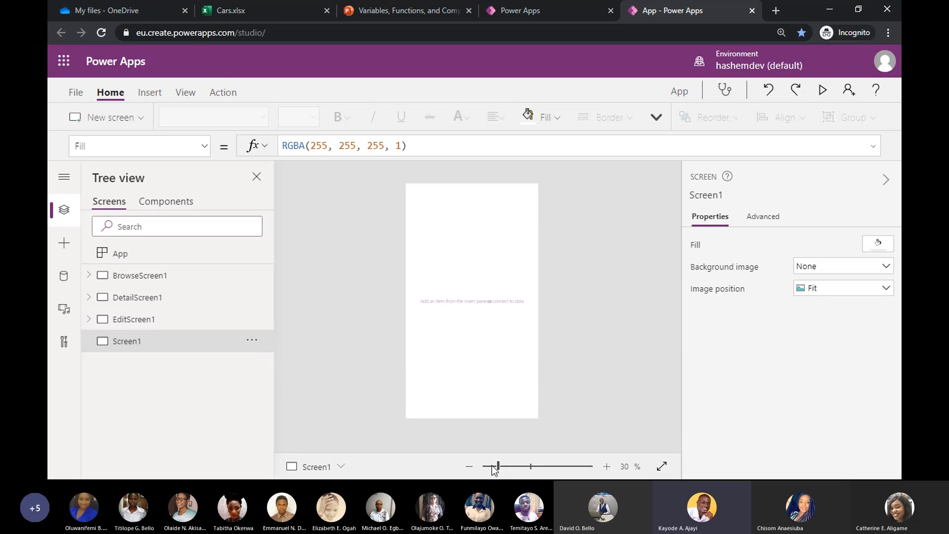
{"action": "left_click_drag", "start_coordinate": [497, 469], "coordinate": [525, 466]}
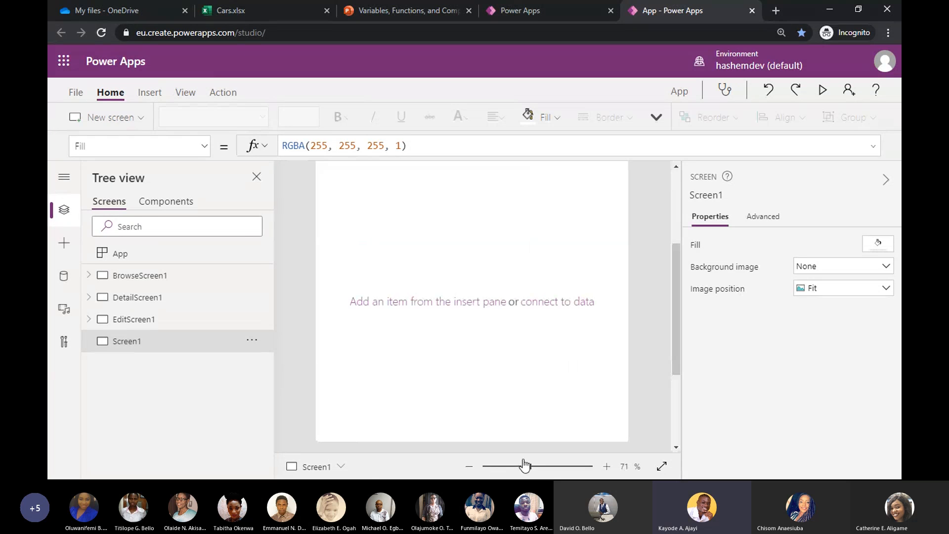
{"action": "scroll", "coordinate": [458, 313], "scroll_direction": "up", "scroll_amount": 2}
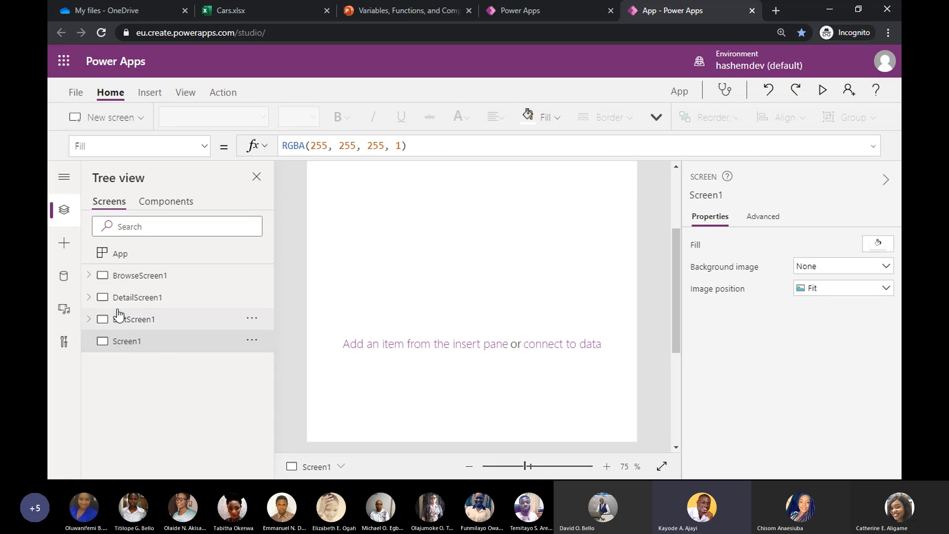
Check the controls inside EditScreen1, and rename the new blank screen to "Likes Screen".
{"action": "left_click", "coordinate": [90, 318]}
{"action": "left_click", "coordinate": [90, 319]}
{"action": "left_click", "coordinate": [89, 319]}
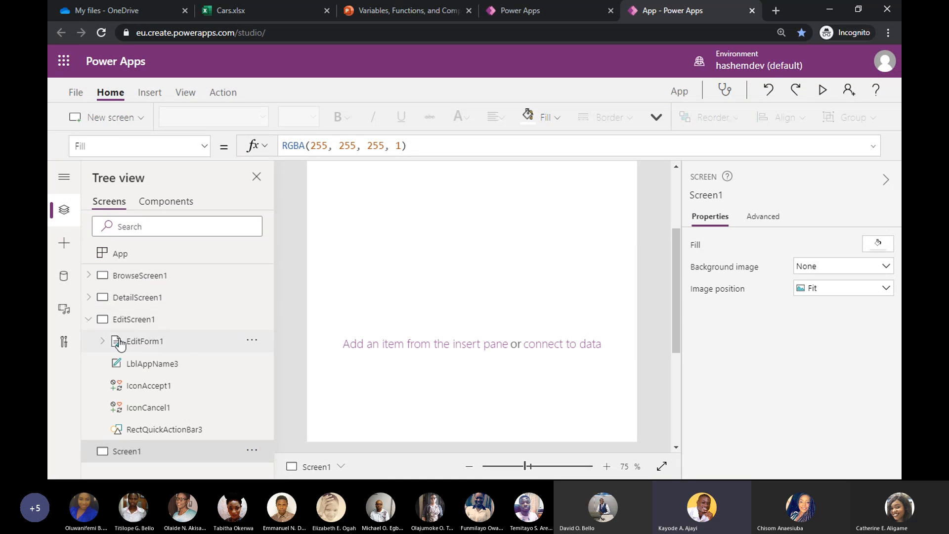
{"action": "left_click", "coordinate": [90, 320]}
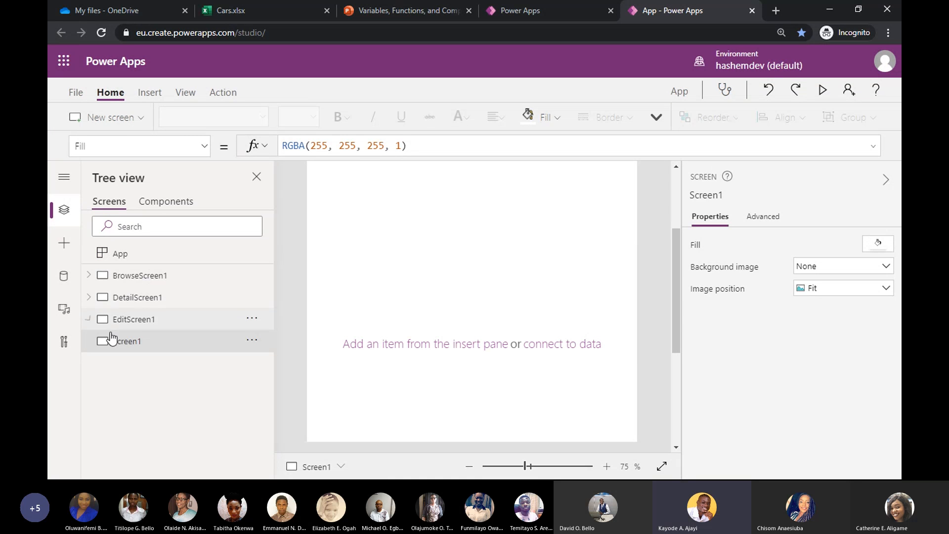
{"action": "double_click", "coordinate": [135, 348]}
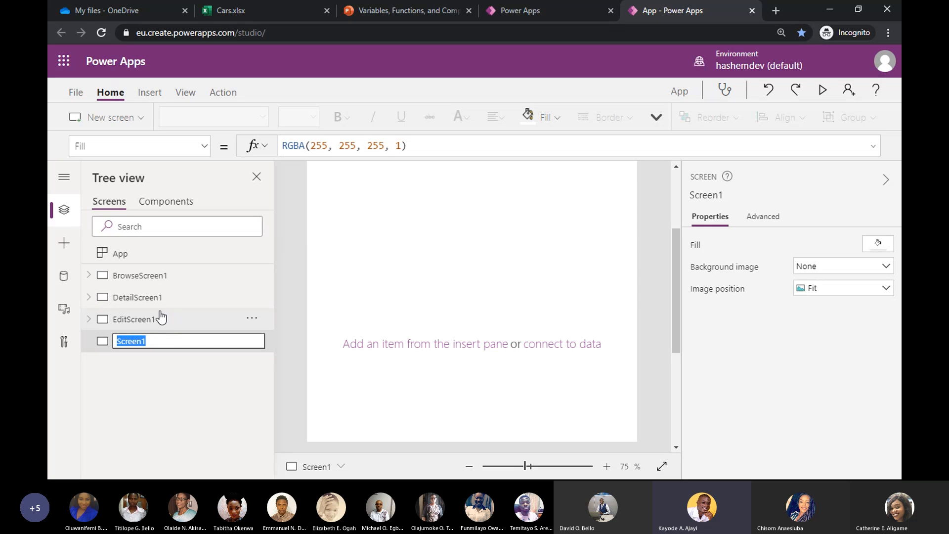
{"action": "type", "text": "Likes Scr"}
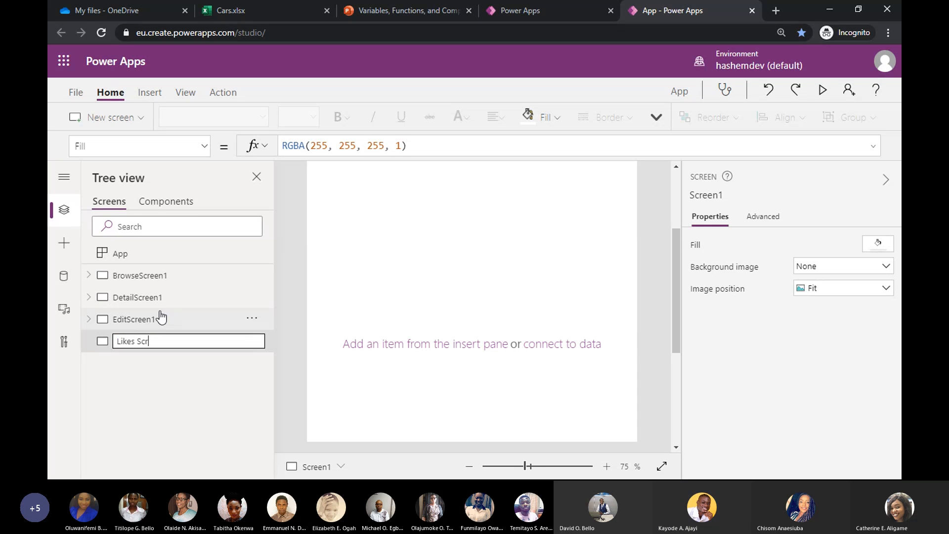
{"action": "type", "text": "een"}
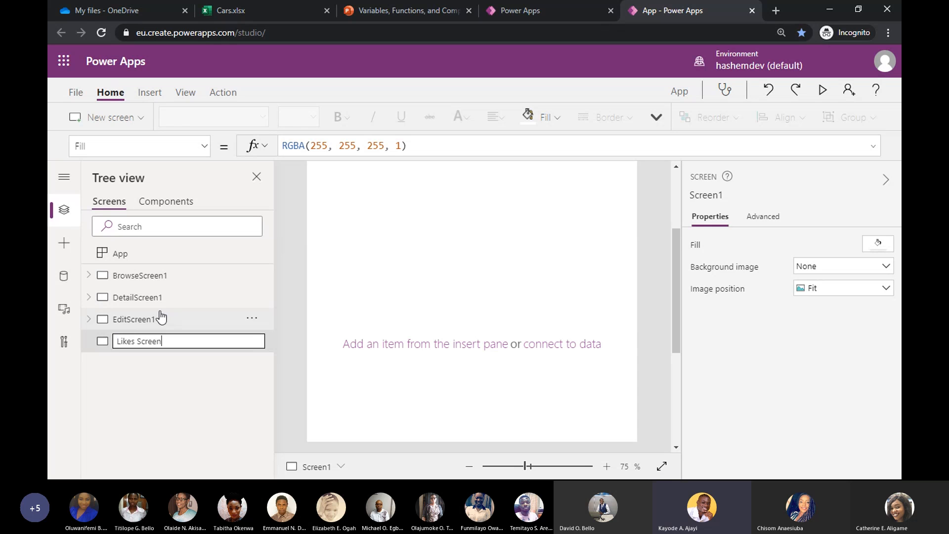
{"action": "key", "text": "Return"}
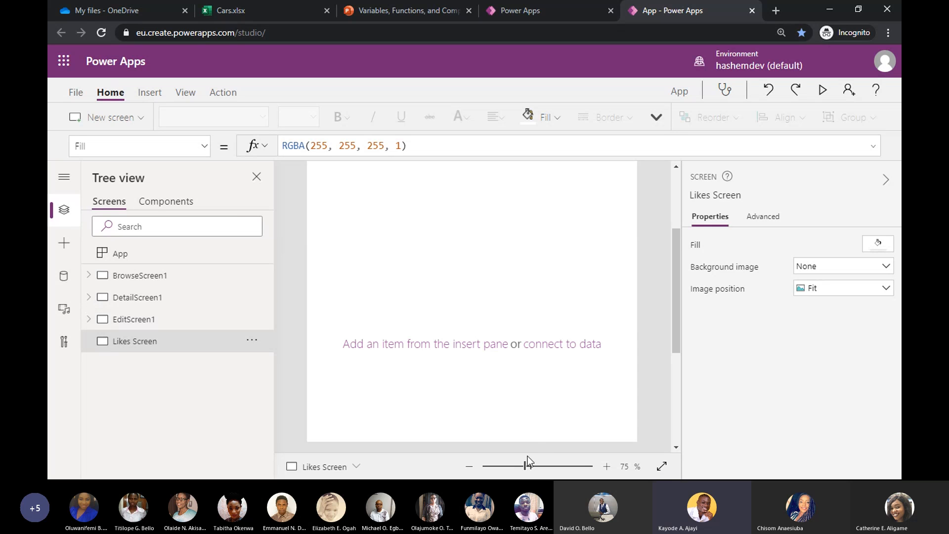
View the layout of DetailScreen1 down to its name and price fields.
{"action": "left_click_drag", "start_coordinate": [521, 468], "coordinate": [513, 467]}
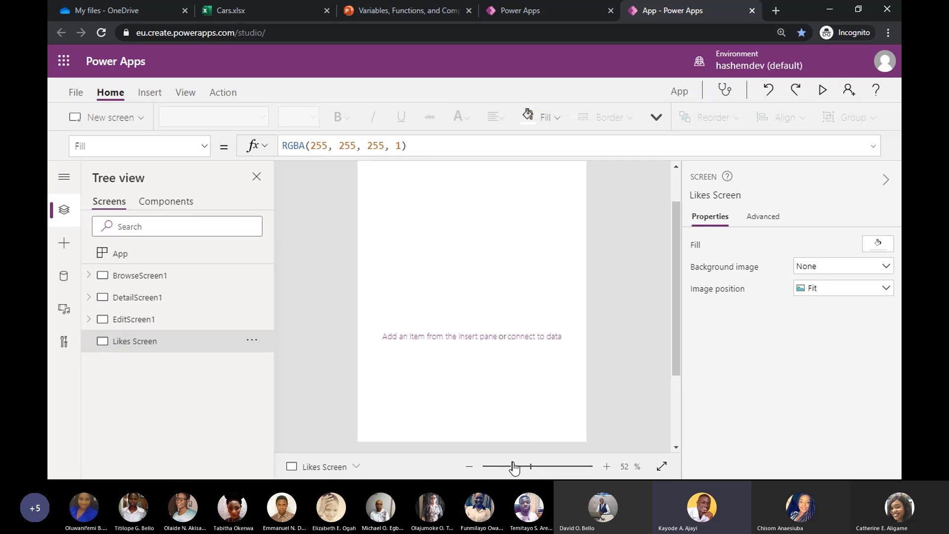
{"action": "left_click", "coordinate": [164, 298]}
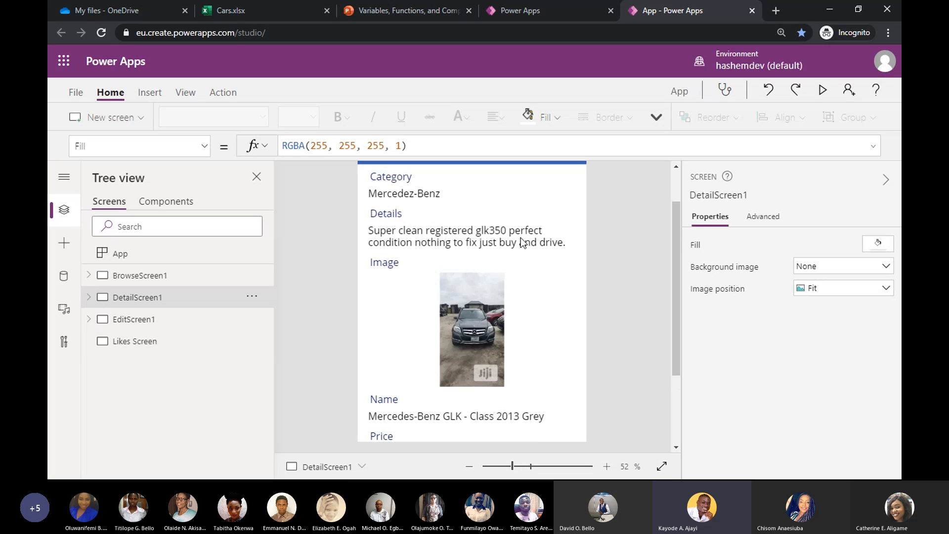
{"action": "scroll", "coordinate": [492, 259], "scroll_direction": "down", "scroll_amount": 3}
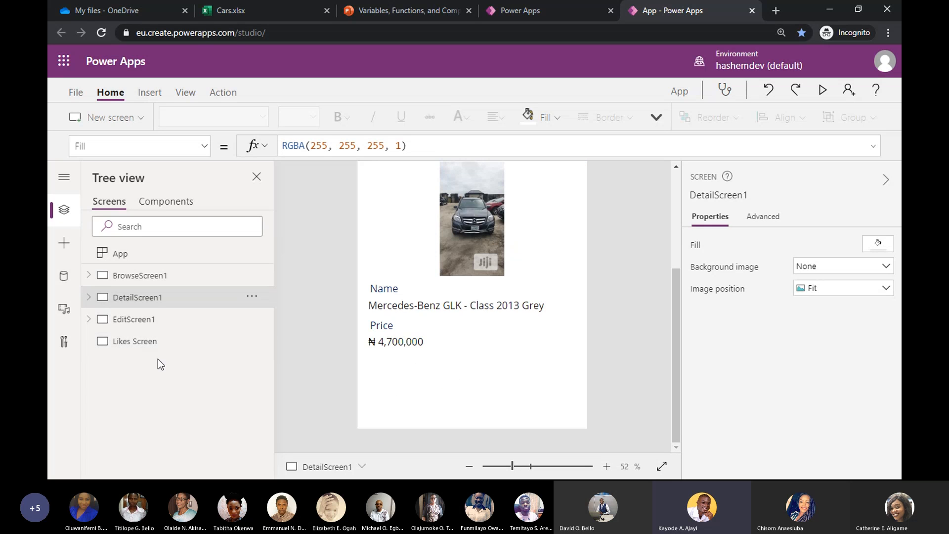
Insert a text label on the Likes Screen and move it down, leaving free space above it.
{"action": "left_click", "coordinate": [144, 349]}
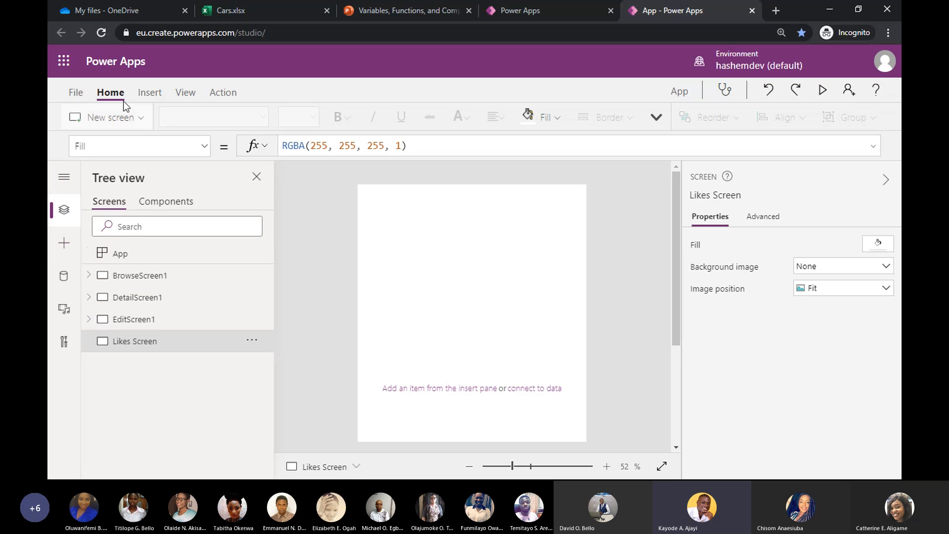
{"action": "left_click", "coordinate": [147, 94]}
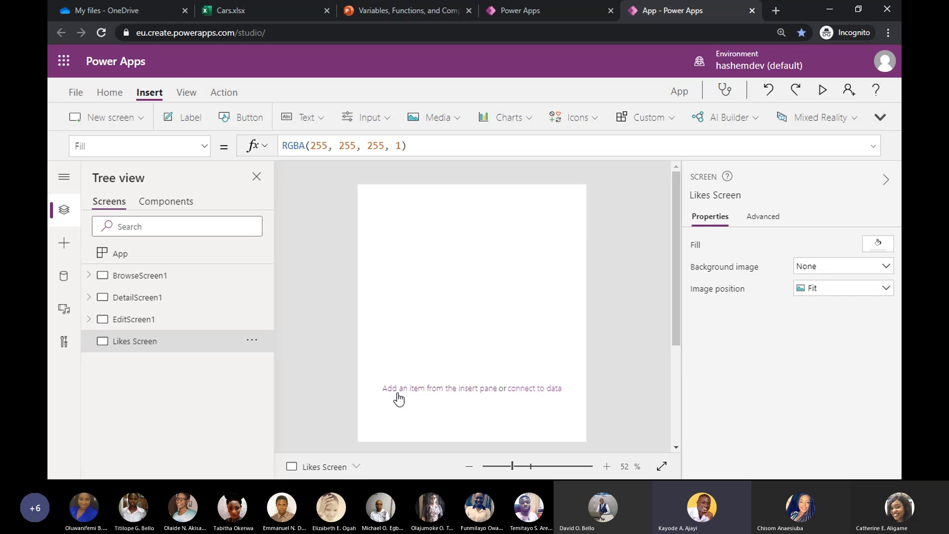
{"action": "left_click_drag", "start_coordinate": [512, 465], "coordinate": [527, 466]}
{"action": "scroll", "coordinate": [425, 267], "scroll_direction": "down", "scroll_amount": 3}
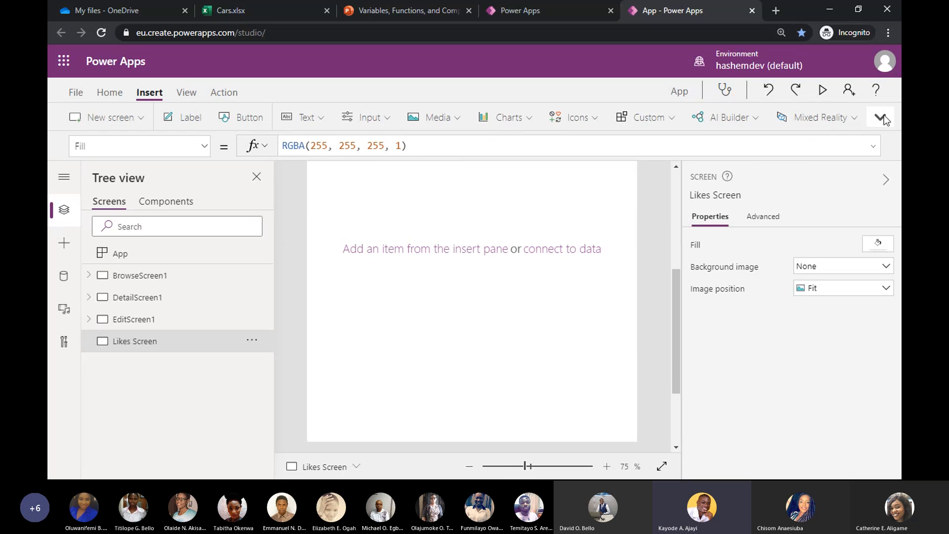
{"action": "left_click", "coordinate": [318, 119]}
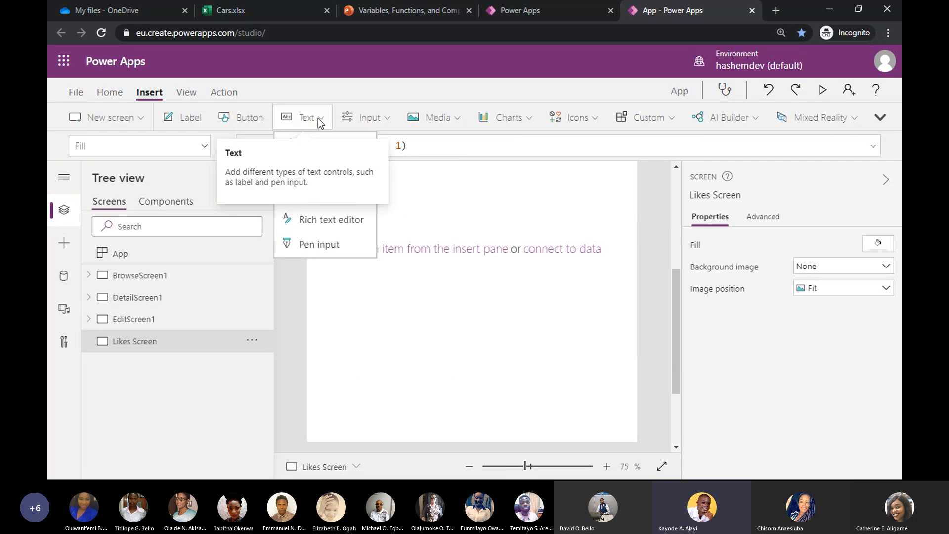
{"action": "left_click", "coordinate": [303, 149]}
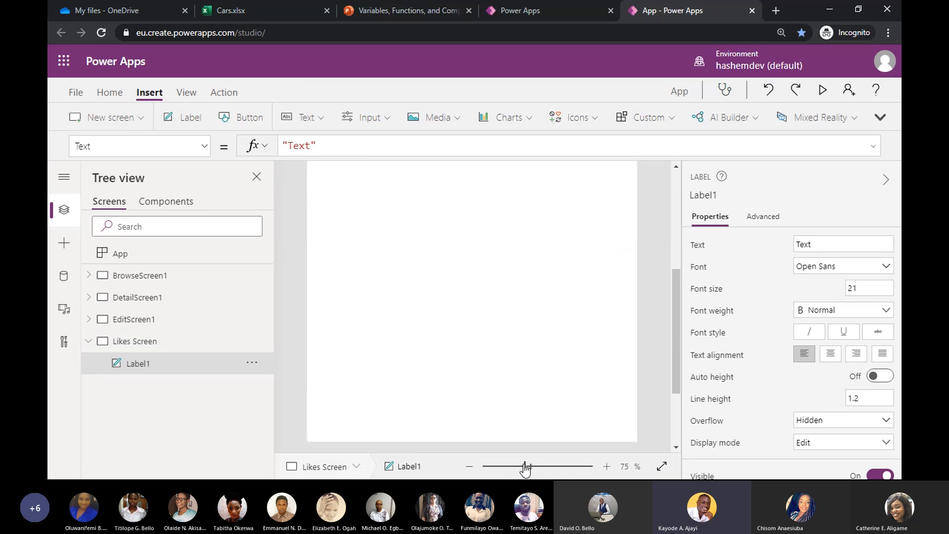
{"action": "left_click_drag", "start_coordinate": [524, 466], "coordinate": [517, 466]}
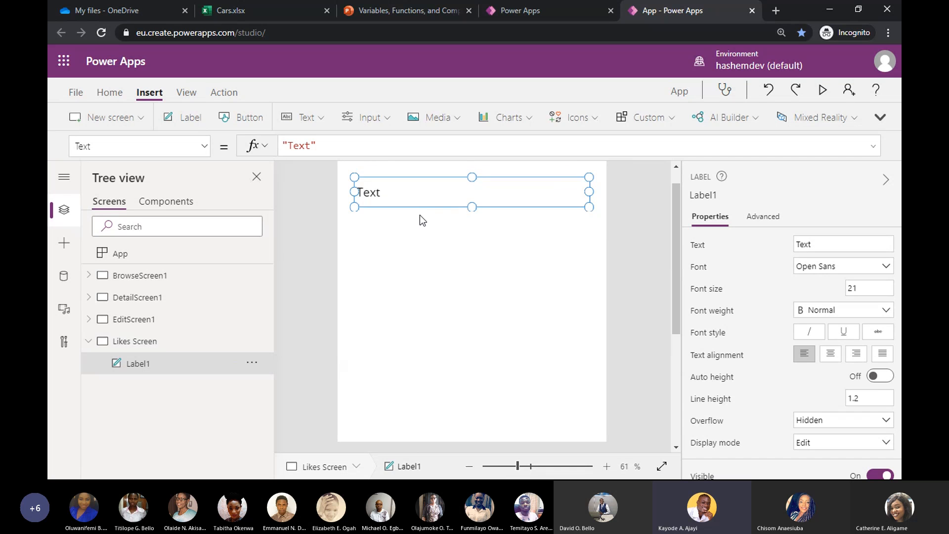
{"action": "left_click_drag", "start_coordinate": [422, 202], "coordinate": [425, 296]}
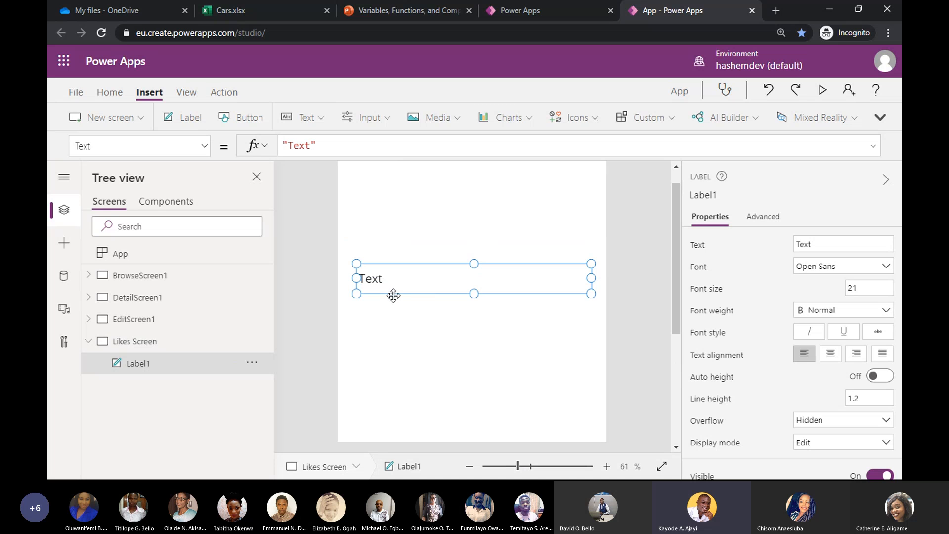
{"action": "left_click_drag", "start_coordinate": [393, 295], "coordinate": [392, 299]}
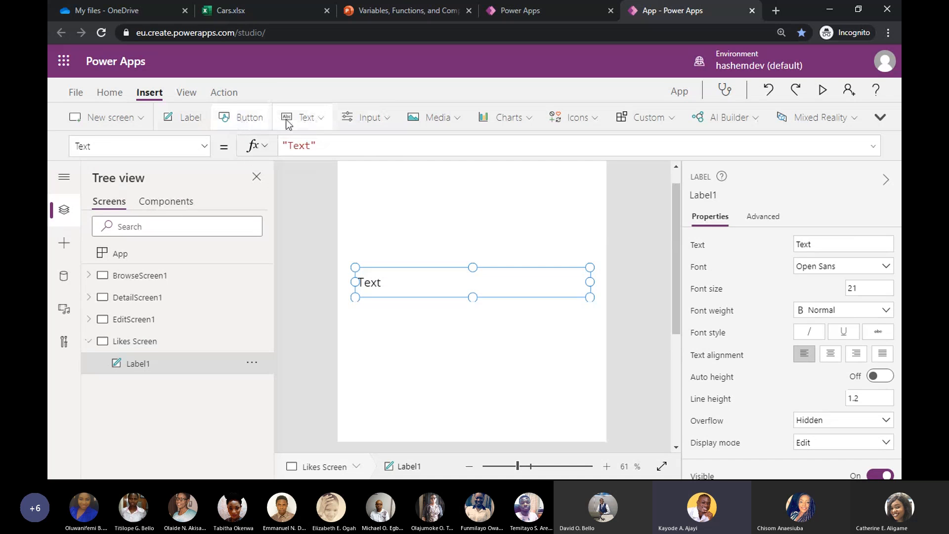
{"action": "left_click", "coordinate": [325, 122]}
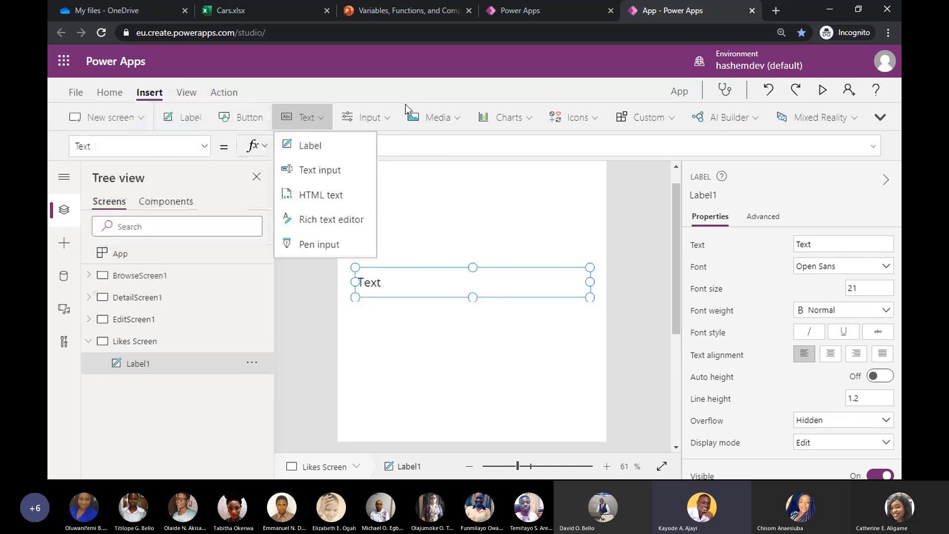
{"action": "left_click", "coordinate": [384, 122]}
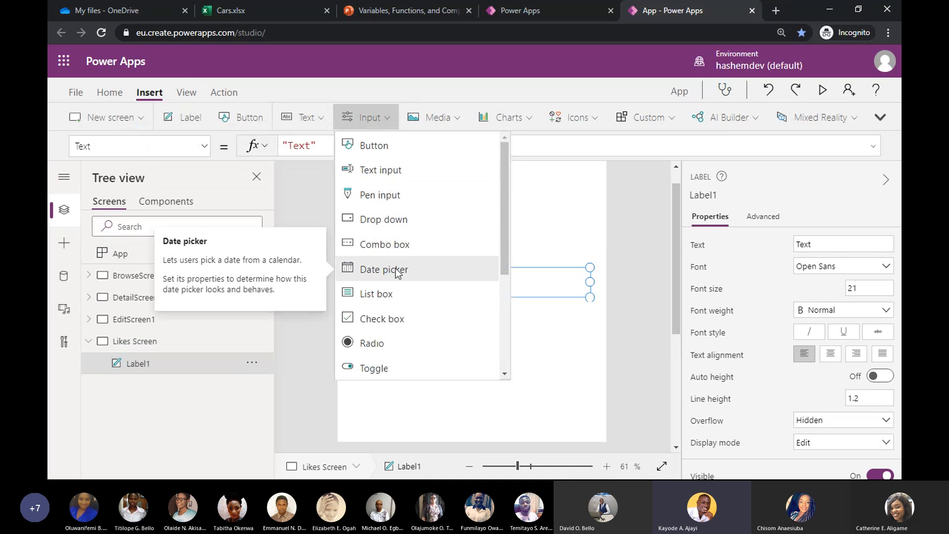
{"action": "left_click", "coordinate": [441, 119]}
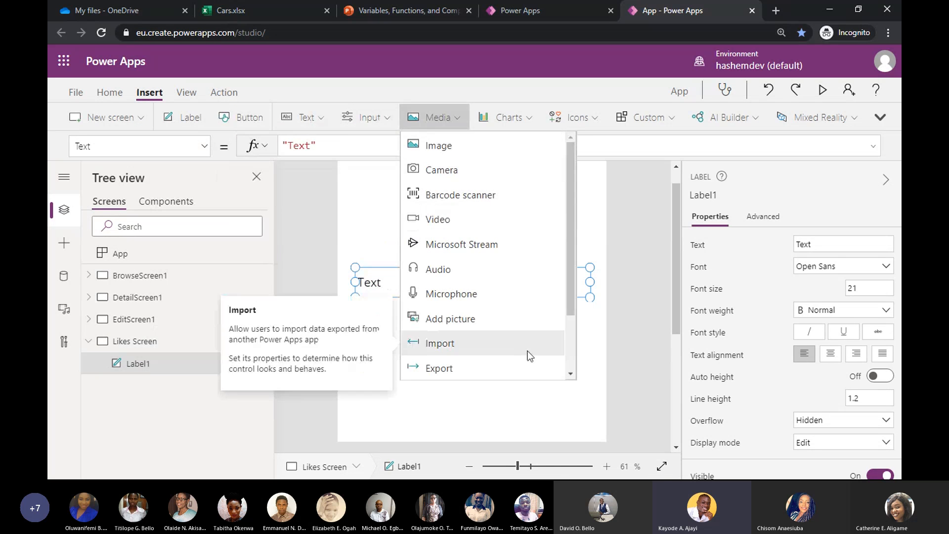
{"action": "left_click", "coordinate": [528, 119]}
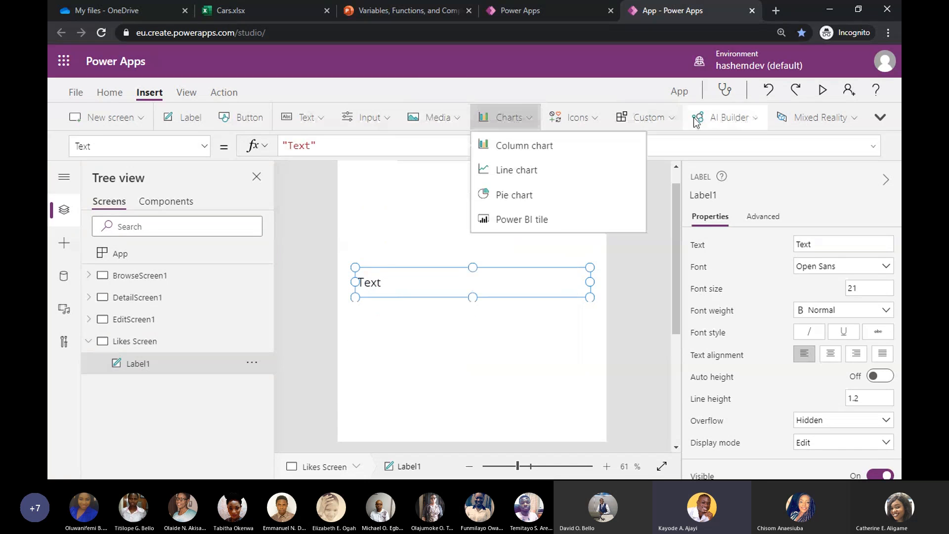
{"action": "left_click", "coordinate": [465, 96]}
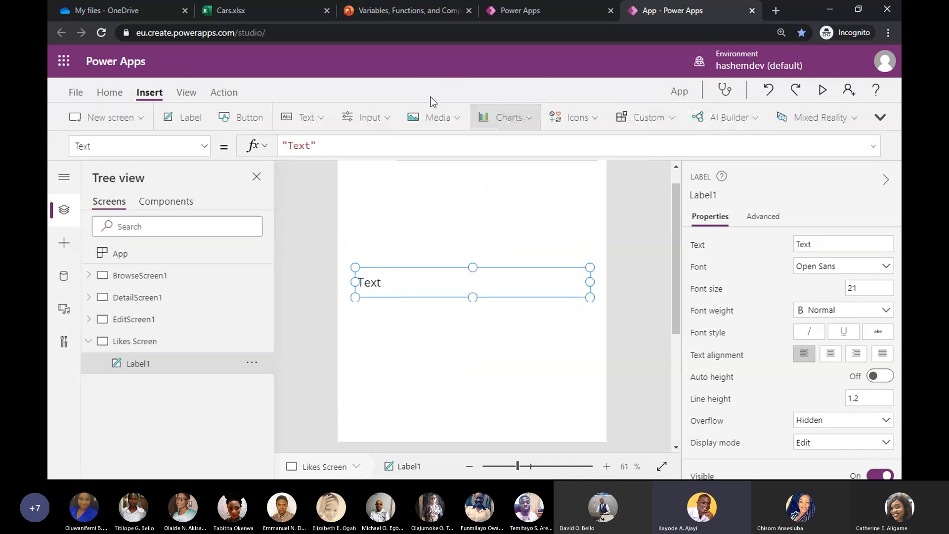
Insert a text input above the label on the Likes Screen and narrow it to about a third of its width.
{"action": "left_click", "coordinate": [387, 123]}
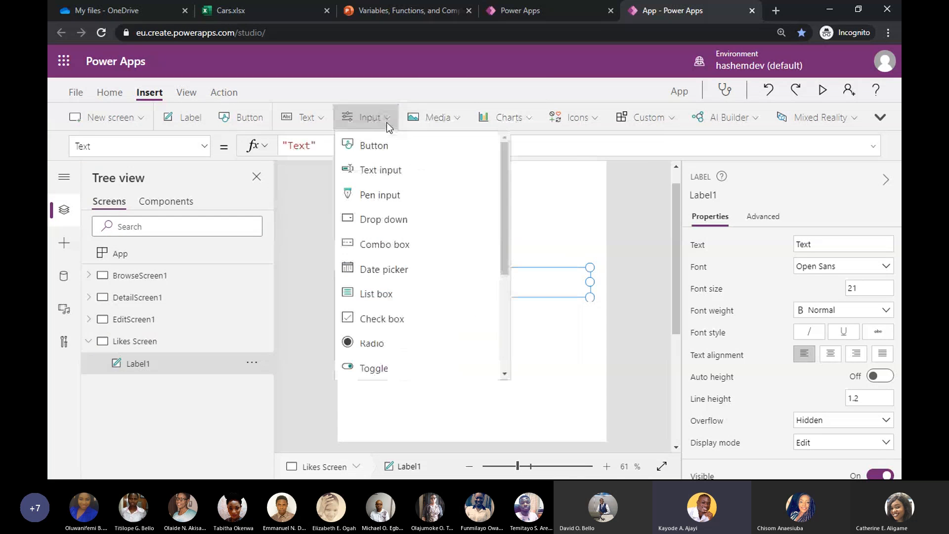
{"action": "left_click", "coordinate": [380, 174]}
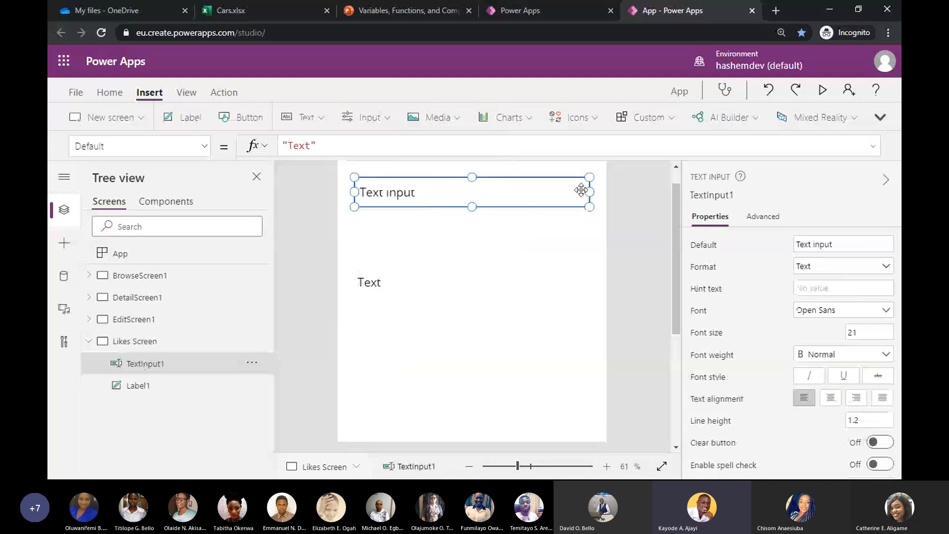
{"action": "left_click_drag", "start_coordinate": [589, 191], "coordinate": [427, 192]}
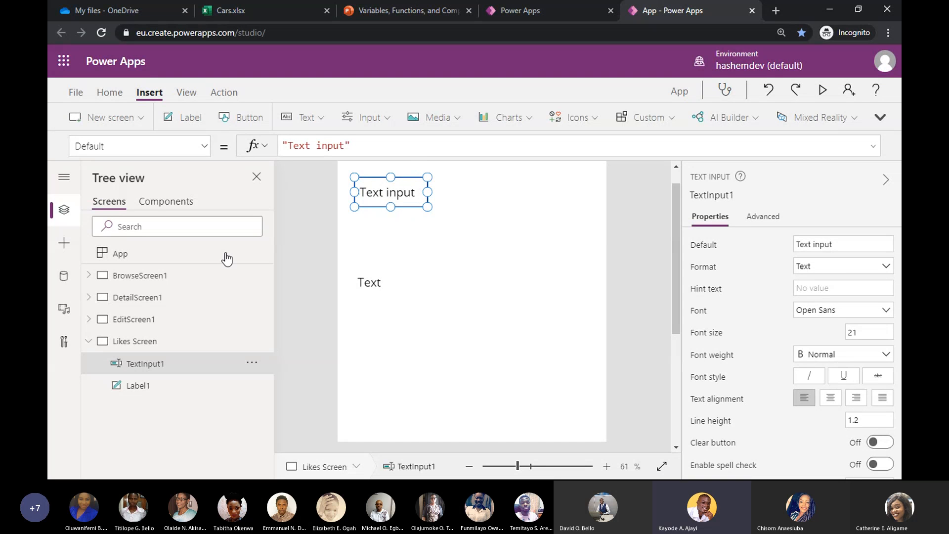
Insert a second text input, size it like the first, and arrange both in one row near the top of the Likes Screen.
{"action": "left_click", "coordinate": [384, 119]}
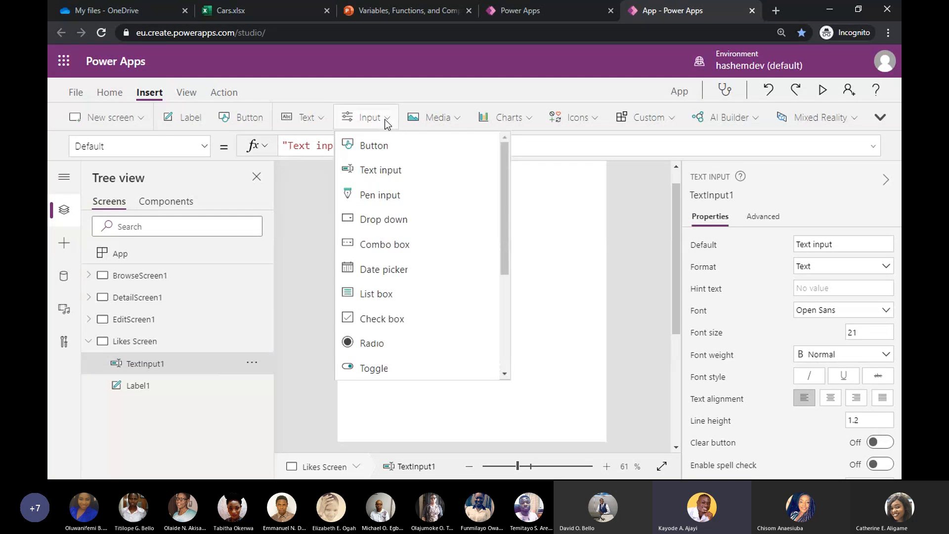
{"action": "left_click", "coordinate": [385, 178]}
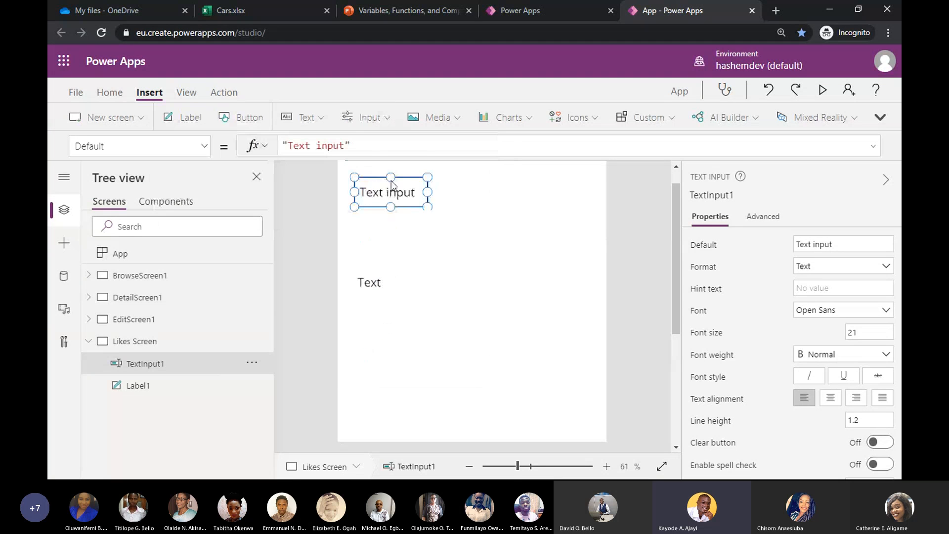
{"action": "left_click_drag", "start_coordinate": [364, 198], "coordinate": [520, 198]}
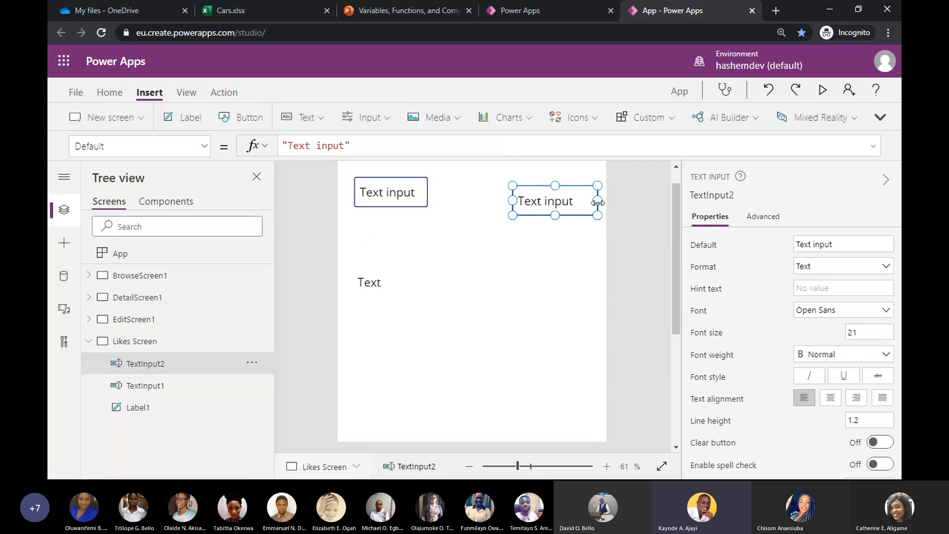
{"action": "left_click_drag", "start_coordinate": [596, 203], "coordinate": [542, 196]}
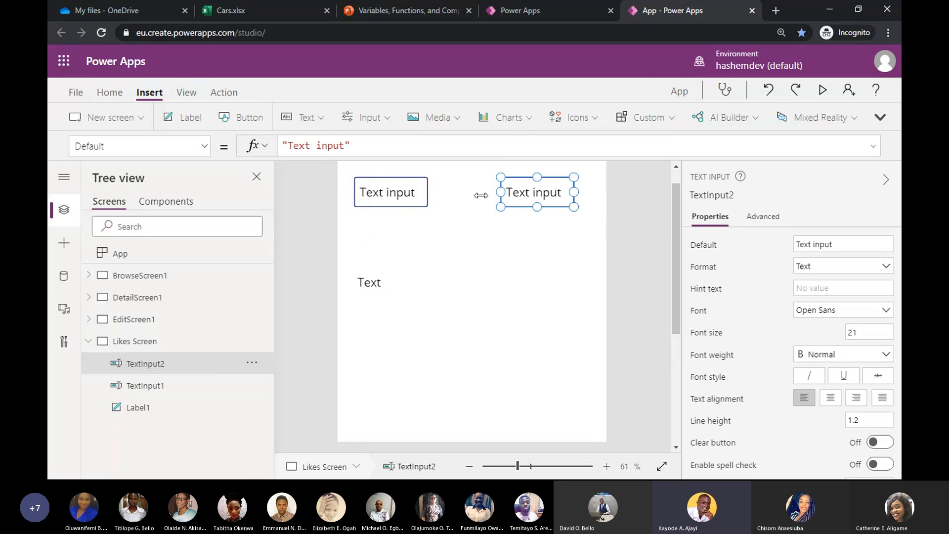
{"action": "left_click", "coordinate": [419, 194]}
{"action": "left_click_drag", "start_coordinate": [419, 194], "coordinate": [446, 194]}
{"action": "left_click", "coordinate": [546, 193]}
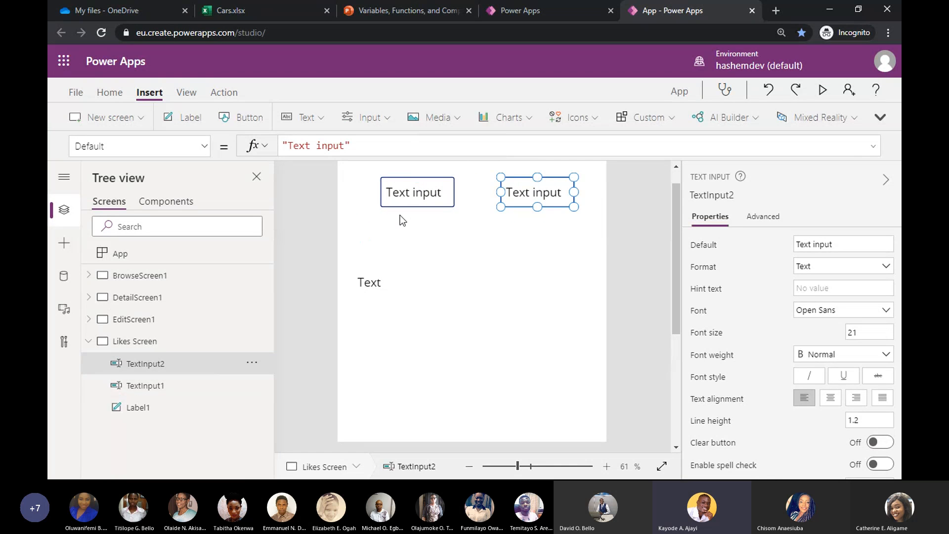
Add a button between the text inputs and the label, and move the two text inputs closer together.
{"action": "mouse_move", "coordinate": [390, 282]}
{"action": "left_mouse_down"}
{"action": "mouse_move", "coordinate": [400, 288]}
{"action": "mouse_move", "coordinate": [388, 289]}
{"action": "left_mouse_up"}
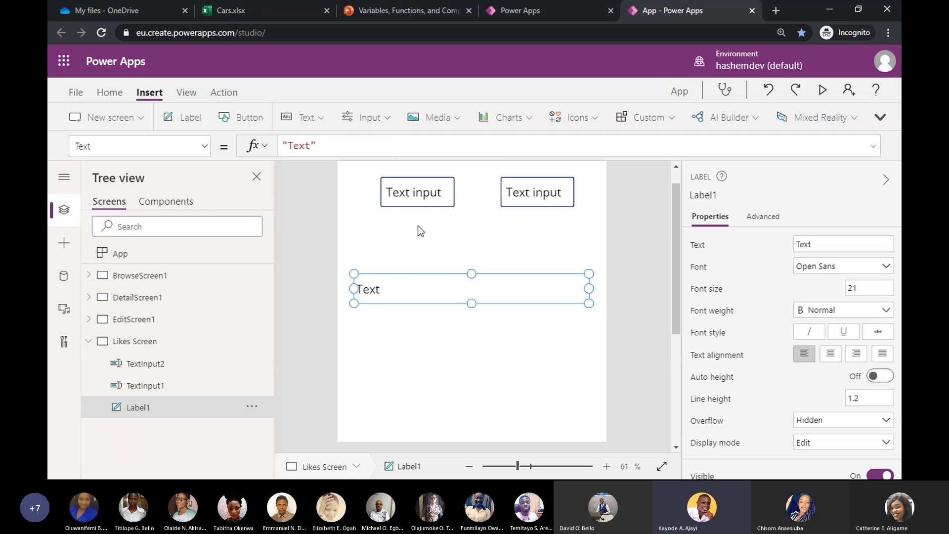
{"action": "key", "text": "ctrl+v"}
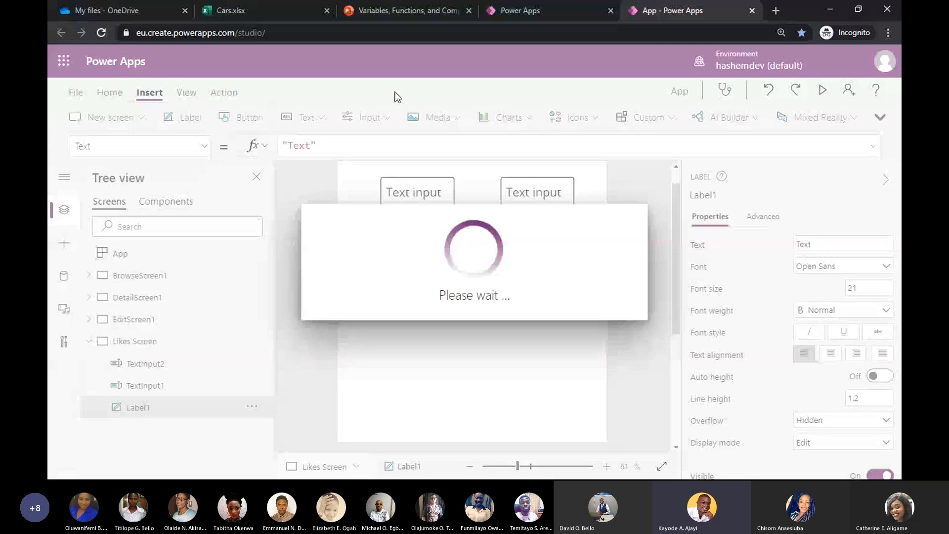
{"action": "left_click_drag", "start_coordinate": [492, 255], "coordinate": [500, 262]}
{"action": "left_click", "coordinate": [542, 195]}
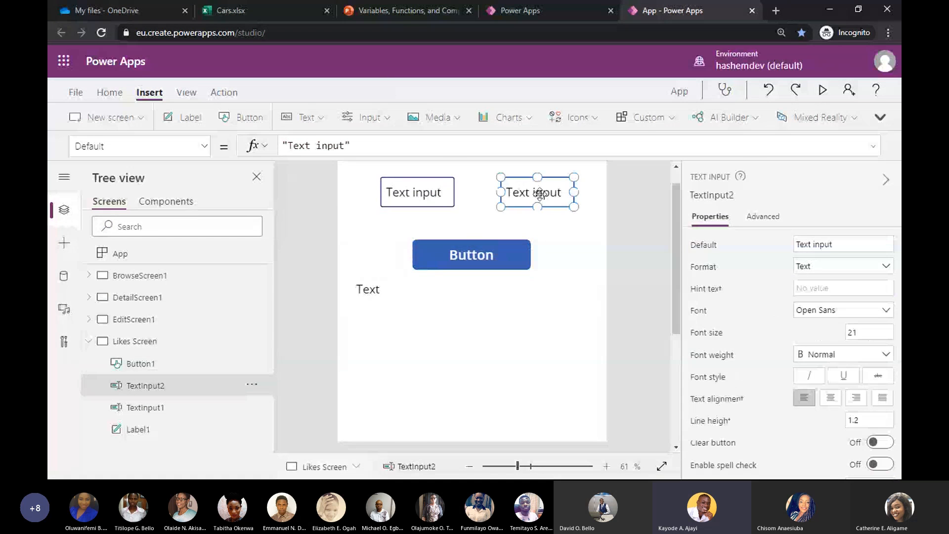
{"action": "left_click_drag", "start_coordinate": [542, 195], "coordinate": [531, 194]}
{"action": "left_click", "coordinate": [434, 192]}
{"action": "left_click_drag", "start_coordinate": [435, 192], "coordinate": [440, 192]}
Widen the button on both sides so it spans the outer edges of the two text inputs.
{"action": "left_click", "coordinate": [472, 254]}
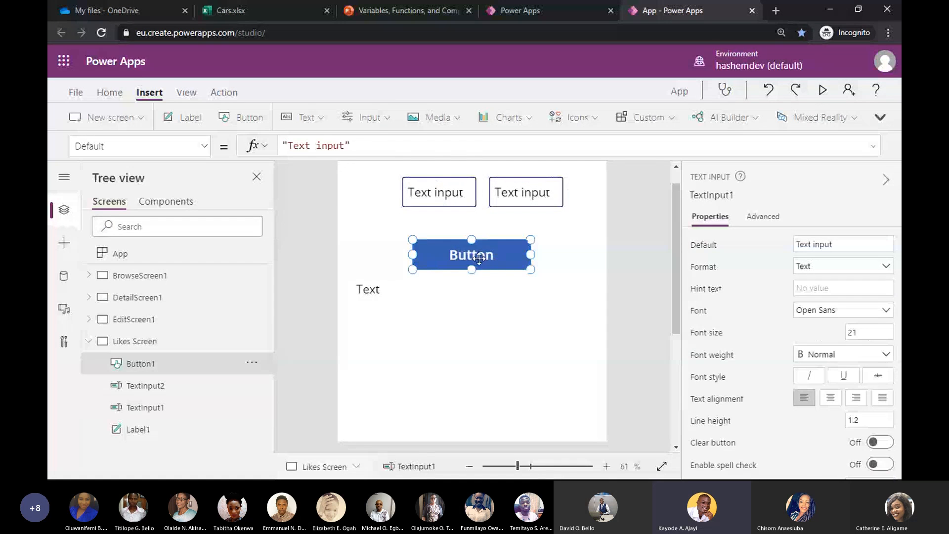
{"action": "left_click_drag", "start_coordinate": [531, 255], "coordinate": [562, 257]}
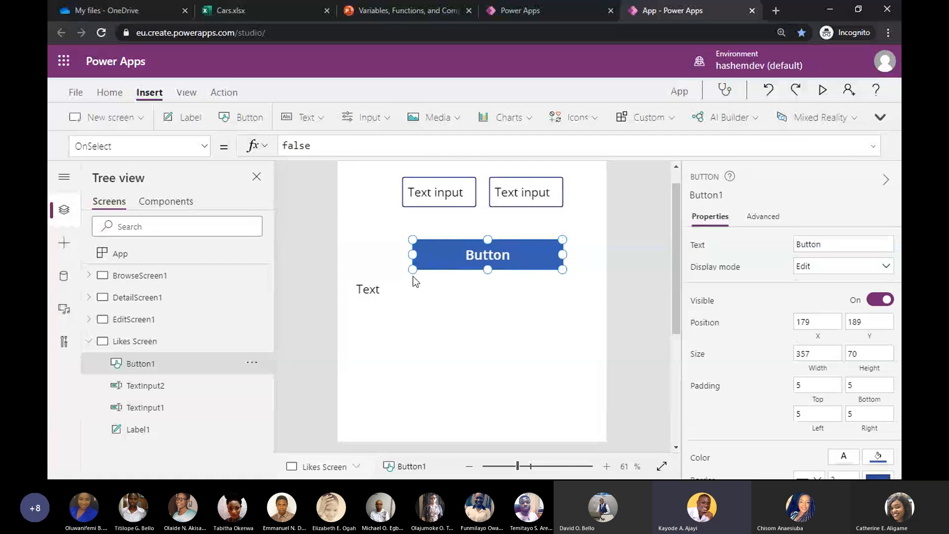
{"action": "left_click_drag", "start_coordinate": [413, 255], "coordinate": [406, 254]}
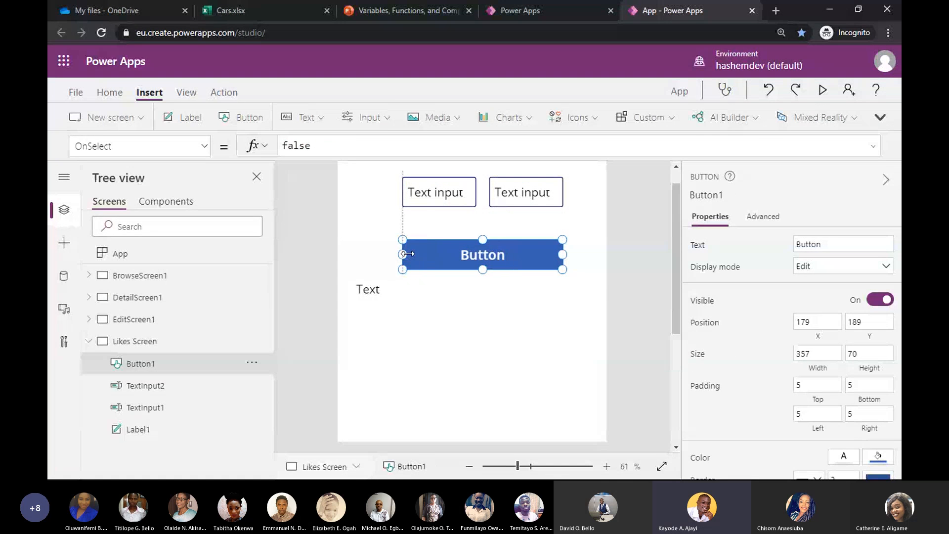
Align the label to the button's width, make it taller, and leave a gap below the button.
{"action": "left_click", "coordinate": [360, 292]}
{"action": "left_click_drag", "start_coordinate": [370, 291], "coordinate": [403, 291]}
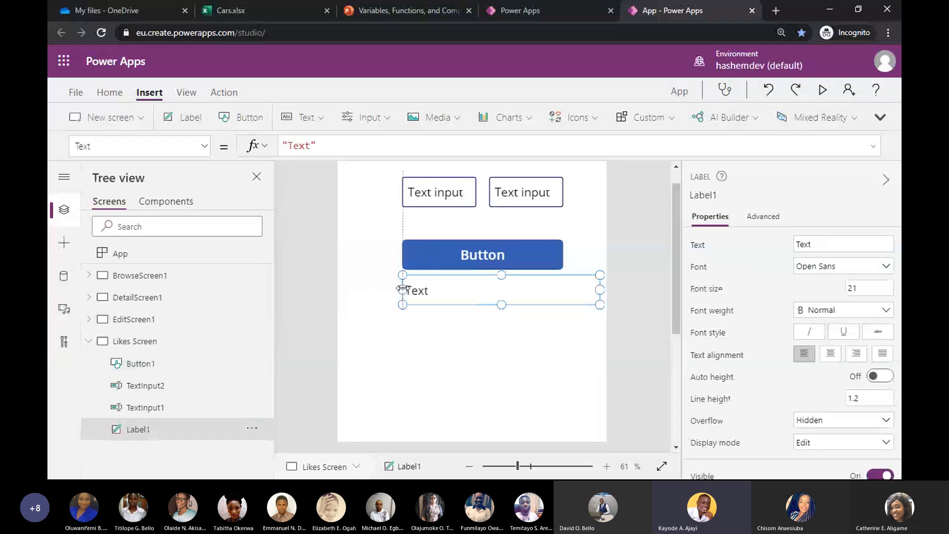
{"action": "left_click_drag", "start_coordinate": [596, 291], "coordinate": [563, 290]}
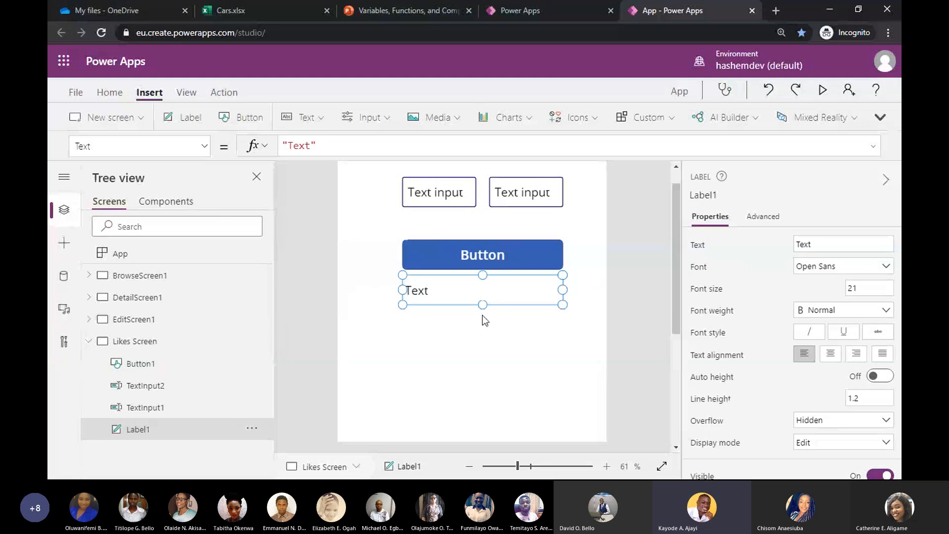
{"action": "mouse_move", "coordinate": [482, 305]}
{"action": "left_mouse_down"}
{"action": "mouse_move", "coordinate": [483, 319]}
{"action": "mouse_move", "coordinate": [498, 313]}
{"action": "left_mouse_up"}
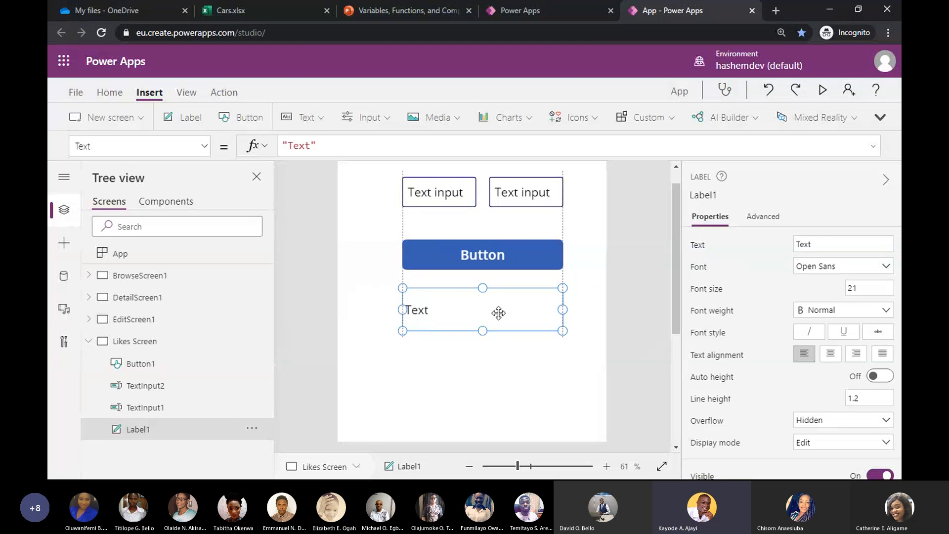
{"action": "left_click", "coordinate": [445, 194]}
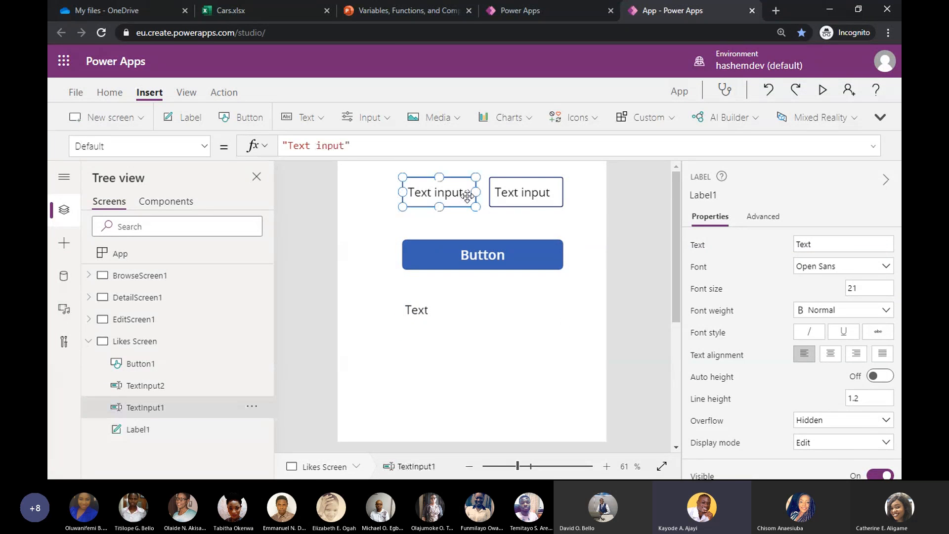
{"action": "left_click", "coordinate": [546, 194]}
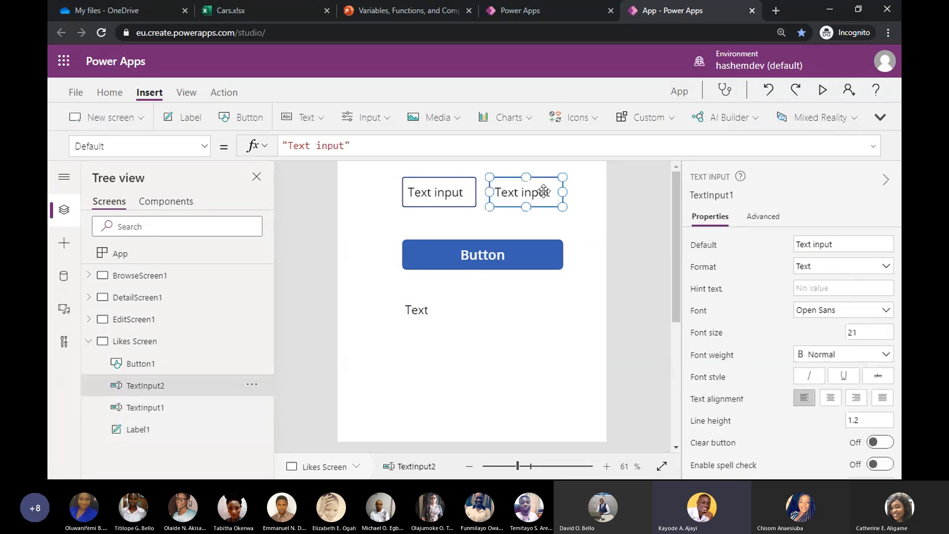
{"action": "left_click", "coordinate": [467, 265]}
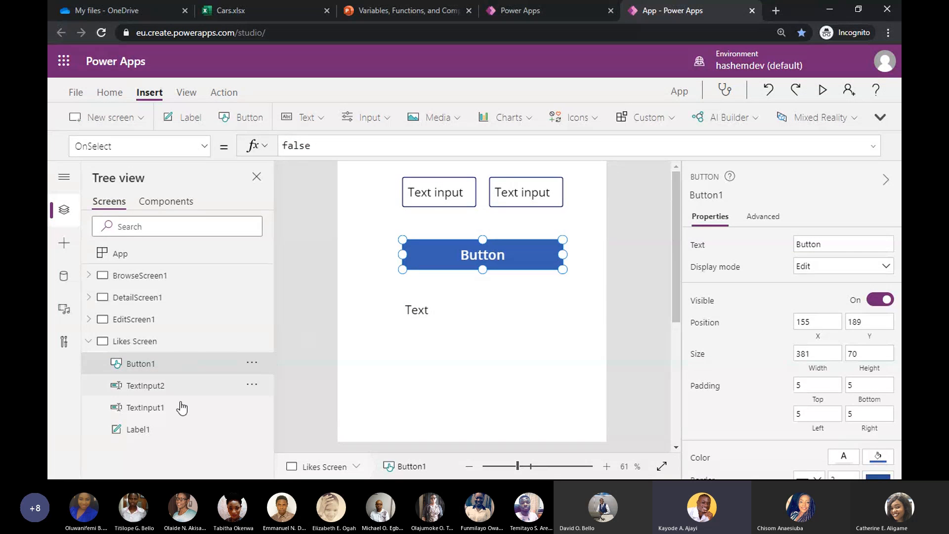
Rename the first text input on the Likes Screen to lbl_input1.
{"action": "left_click", "coordinate": [426, 195]}
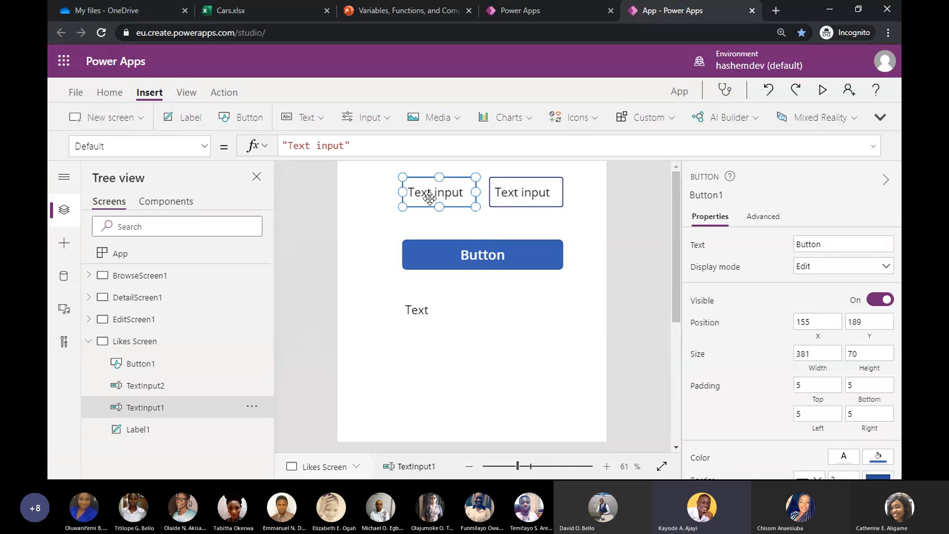
{"action": "double_click", "coordinate": [150, 408]}
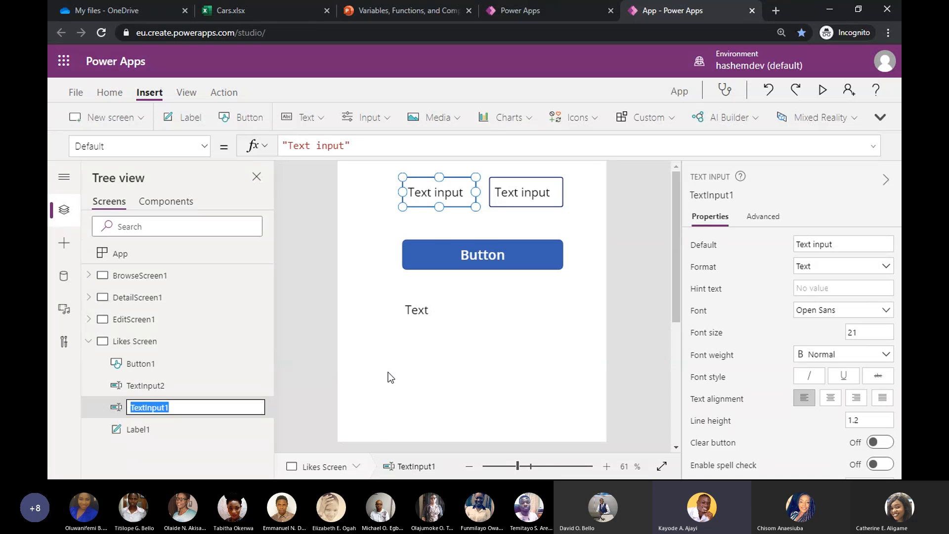
{"action": "type", "text": "Inp"}
{"action": "key", "text": "ctrl+a"}
{"action": "key", "text": "BackSpace"}
{"action": "type", "text": "lbl_input1"}
{"action": "key", "text": "Return"}
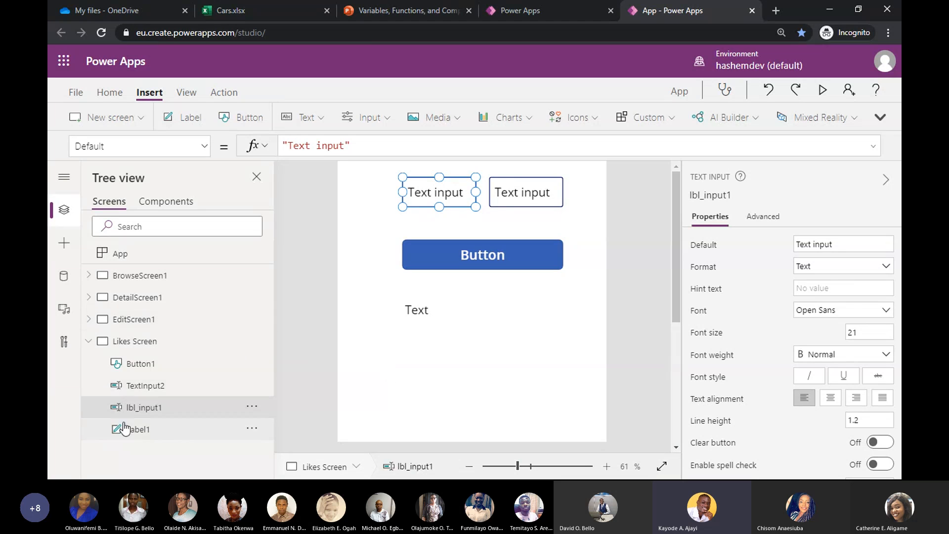
{"action": "left_click", "coordinate": [145, 386]}
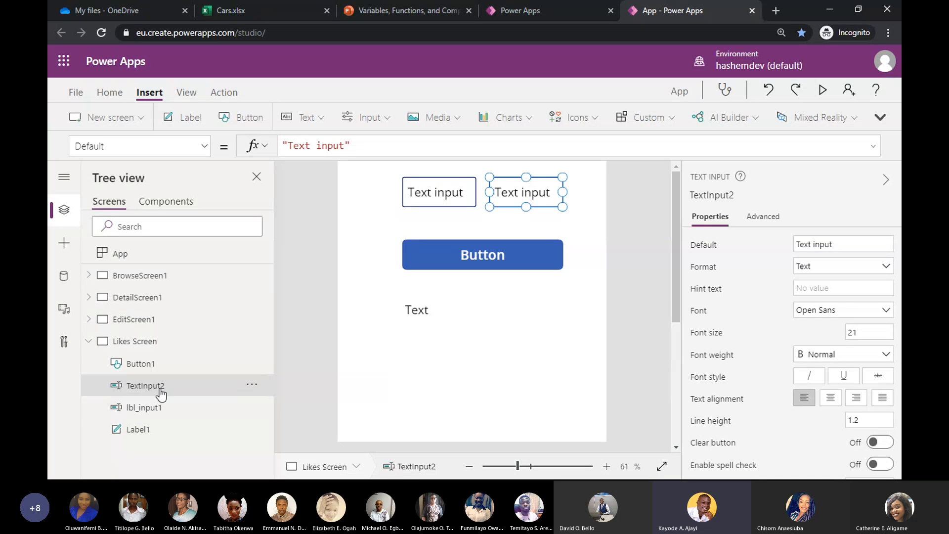
{"action": "double_click", "coordinate": [160, 388]}
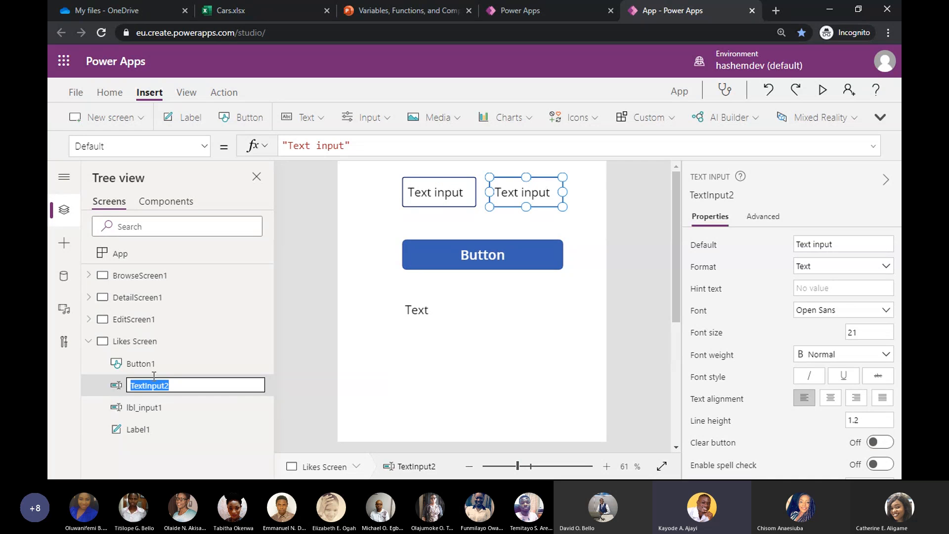
Rename the first text input to input_1 and the second one to input_2.
{"action": "double_click", "coordinate": [167, 409]}
{"action": "type", "text": "in"}
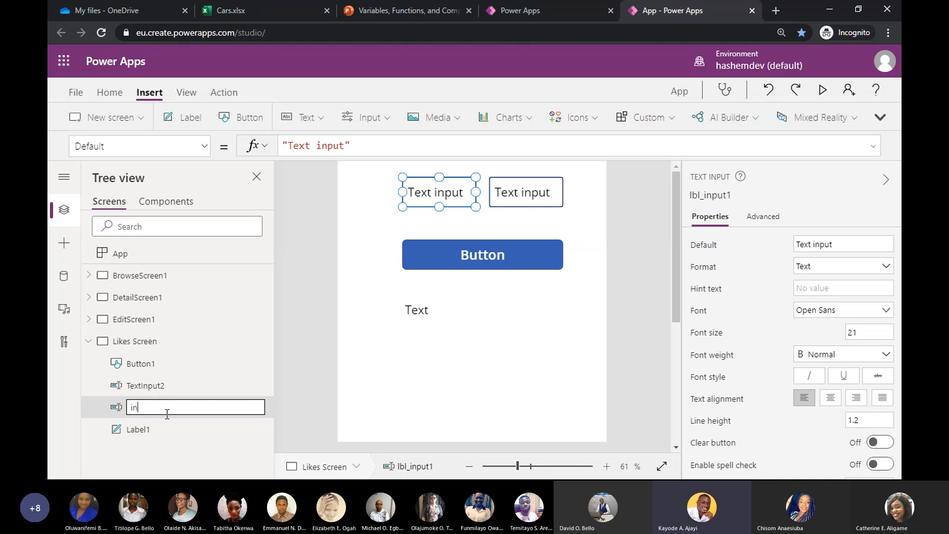
{"action": "type", "text": "put_1"}
{"action": "key", "text": "Return"}
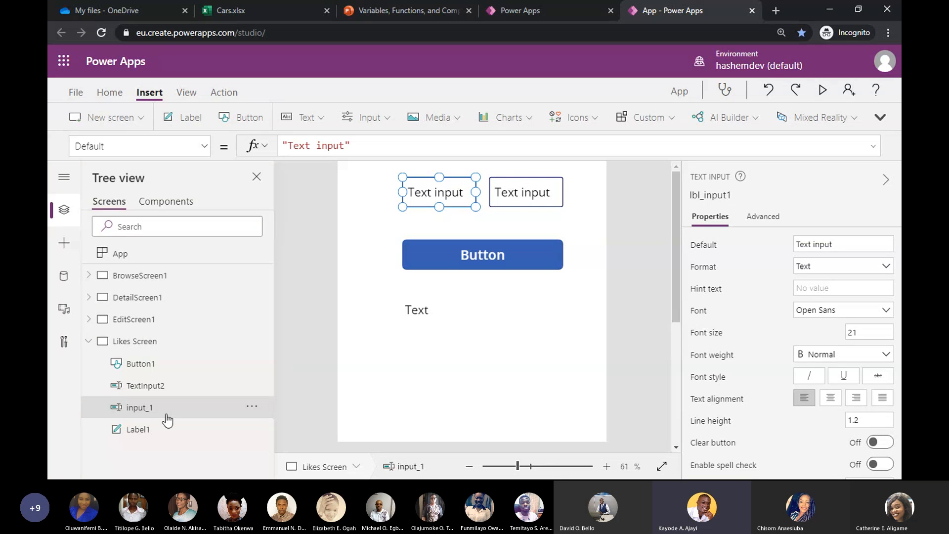
{"action": "double_click", "coordinate": [166, 393]}
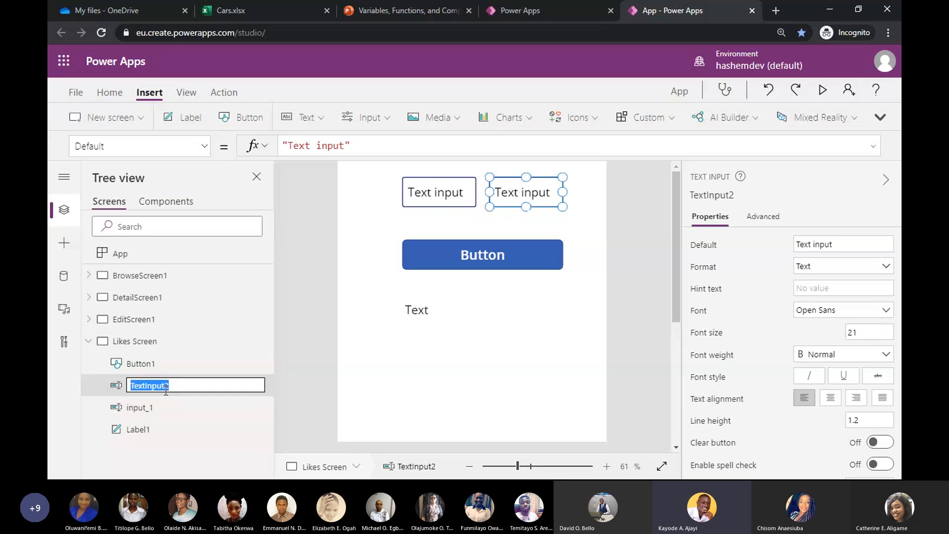
{"action": "key", "text": "BackSpace"}
{"action": "type", "text": "input_2"}
{"action": "key", "text": "Return"}
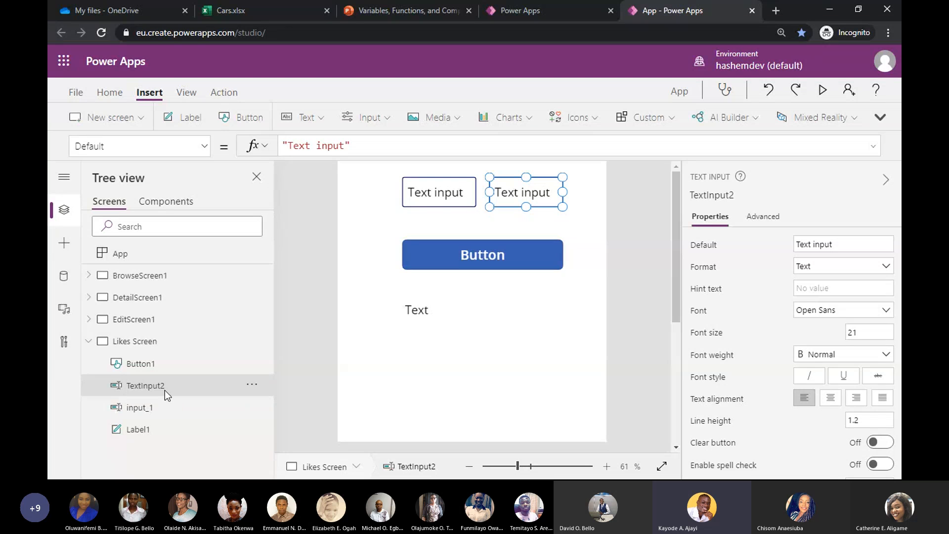
Rename the label below the button to lbl_output.
{"action": "left_click", "coordinate": [140, 430]}
{"action": "double_click", "coordinate": [140, 430]}
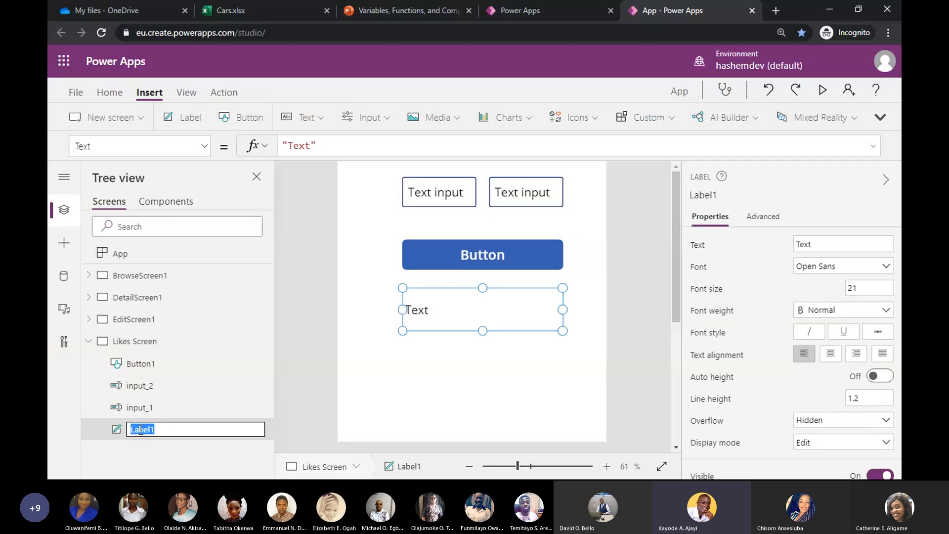
{"action": "type", "text": "lbl_"}
{"action": "type", "text": "ou"}
{"action": "type", "text": "u"}
{"action": "type", "text": "utpu"}
{"action": "type", "text": "t"}
{"action": "key", "text": "Return"}
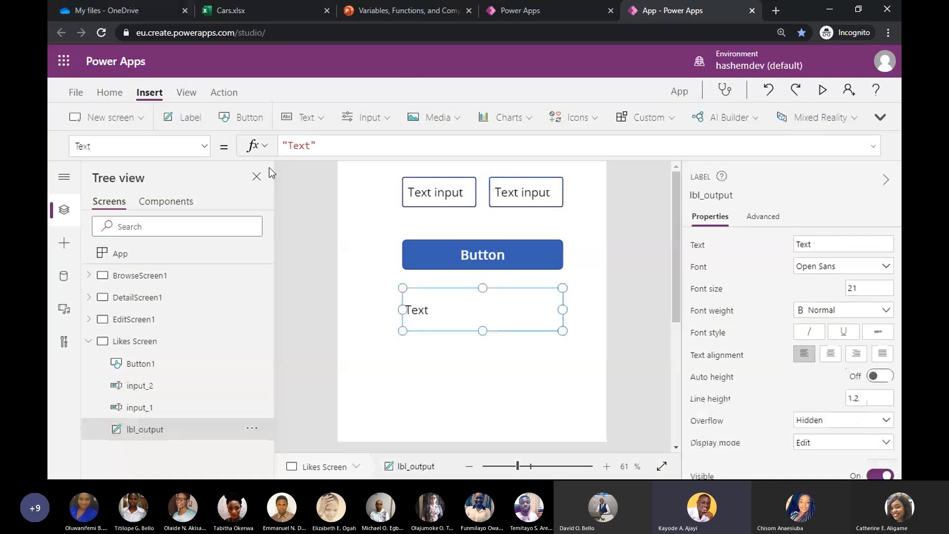
Rename the button control on the Likes Screen to Sum.
{"action": "double_click", "coordinate": [153, 365]}
{"action": "type", "text": "Su"}
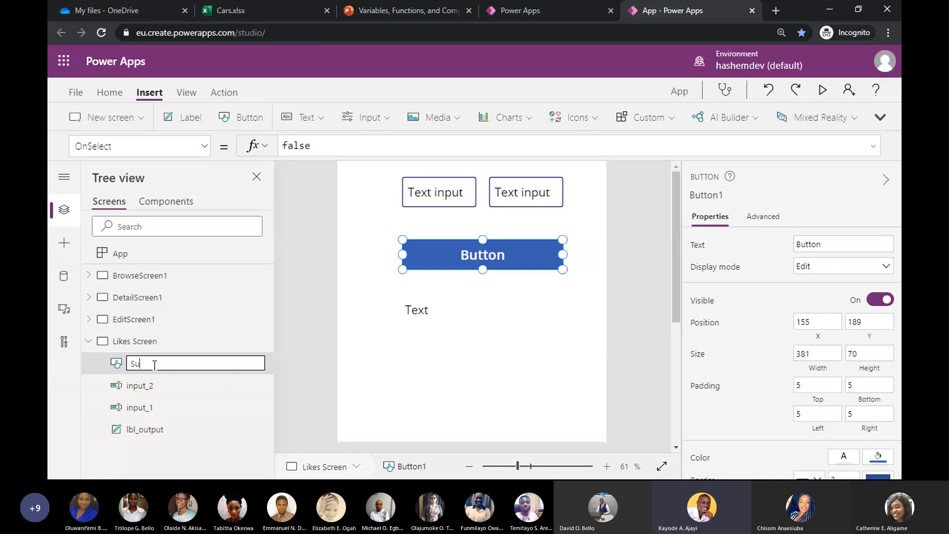
{"action": "type", "text": "m"}
{"action": "key", "text": "Return"}
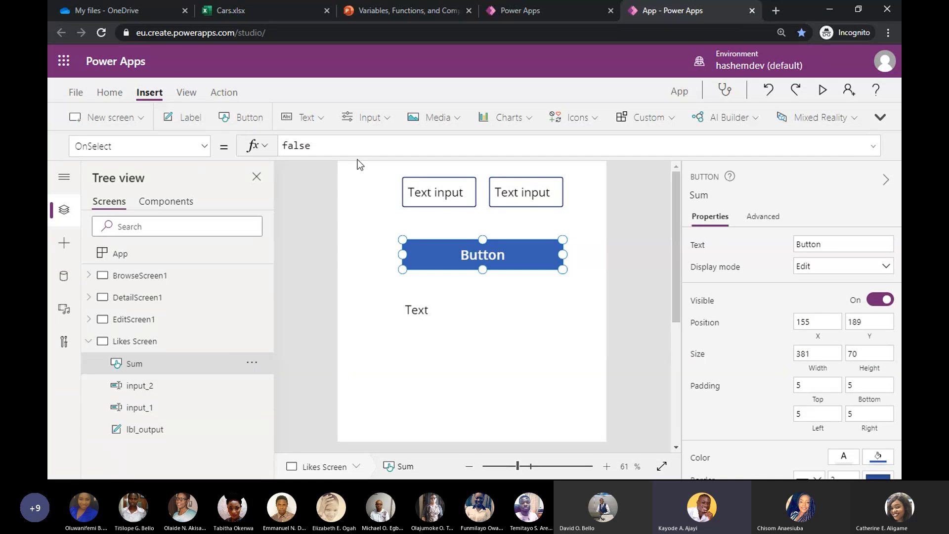
Insert a new label on the Likes Screen and narrow it to a small box over the second text input.
{"action": "left_click", "coordinate": [302, 117]}
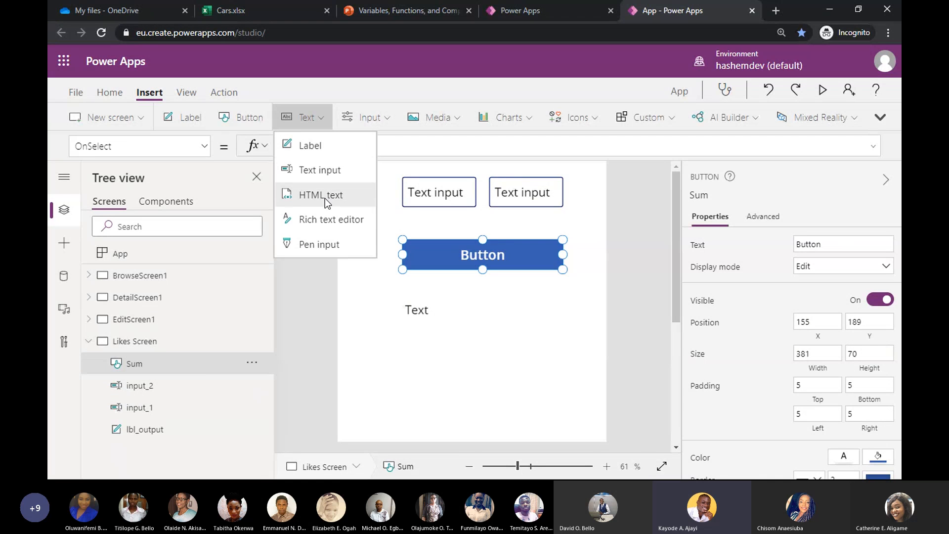
{"action": "left_click", "coordinate": [312, 145]}
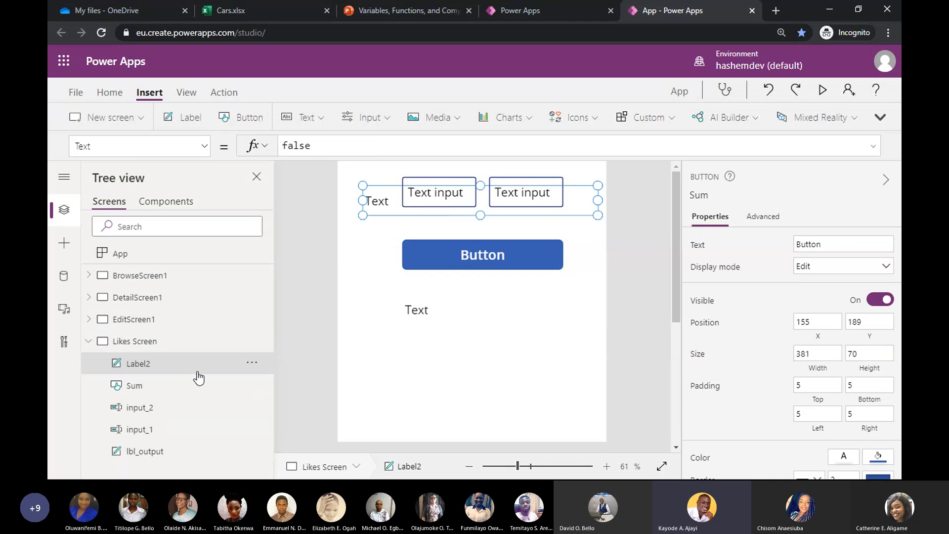
{"action": "left_click_drag", "start_coordinate": [368, 203], "coordinate": [537, 201]}
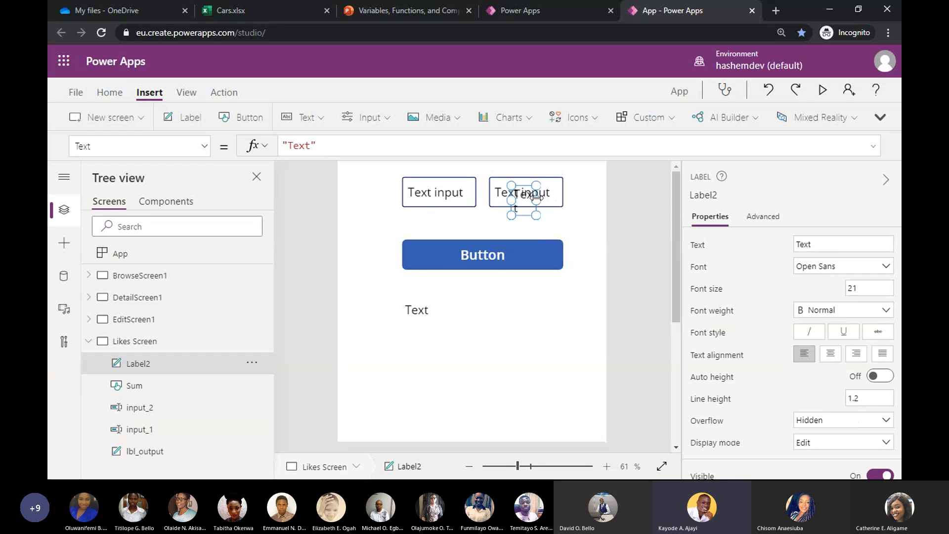
Shift the first text input left to widen the gap and place the new small label between the two text inputs.
{"action": "left_click", "coordinate": [457, 198]}
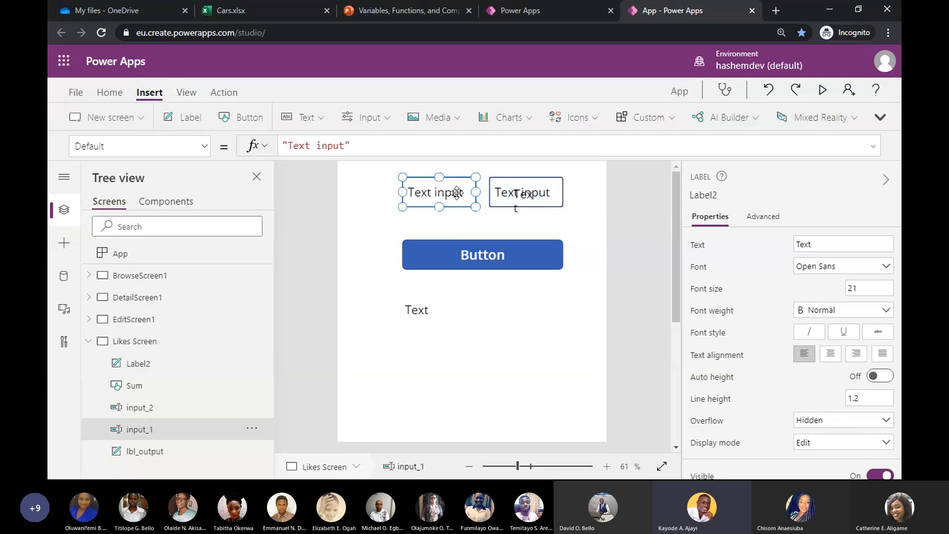
{"action": "left_click_drag", "start_coordinate": [457, 197], "coordinate": [436, 197]}
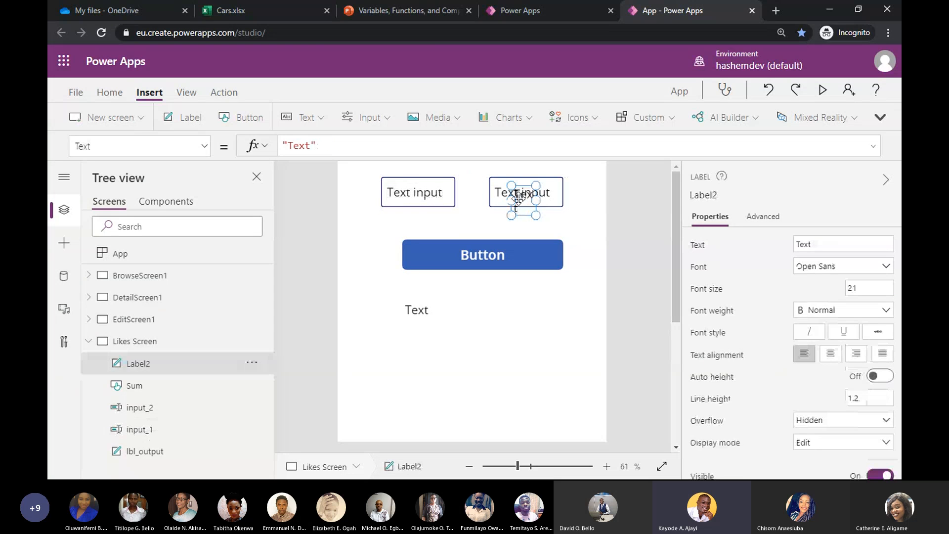
{"action": "left_click_drag", "start_coordinate": [516, 203], "coordinate": [472, 193]}
{"action": "left_click", "coordinate": [524, 192]}
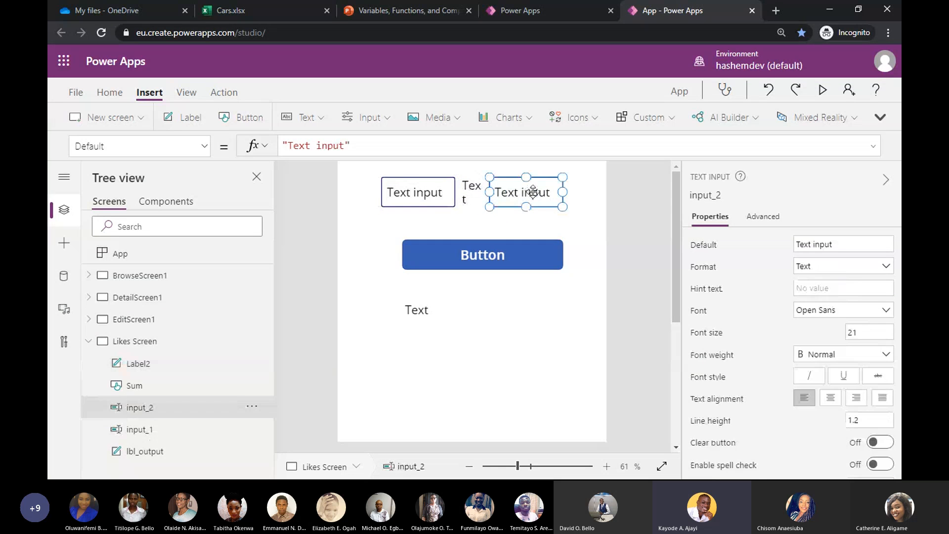
Set the text of the label between the inputs to "+" and centre-align it.
{"action": "left_click", "coordinate": [471, 191]}
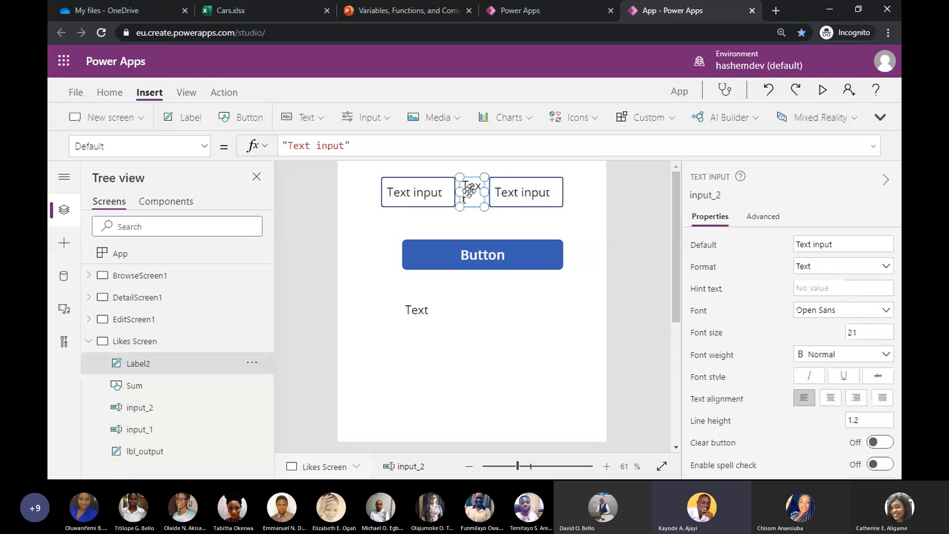
{"action": "left_click", "coordinate": [819, 239]}
{"action": "key", "text": "ctrl+a"}
{"action": "type", "text": "+"}
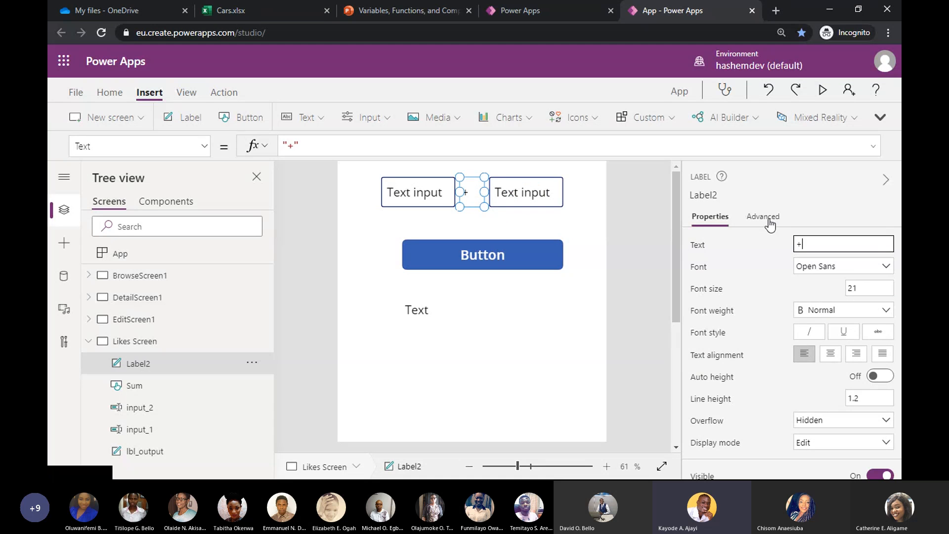
{"action": "left_click", "coordinate": [831, 354]}
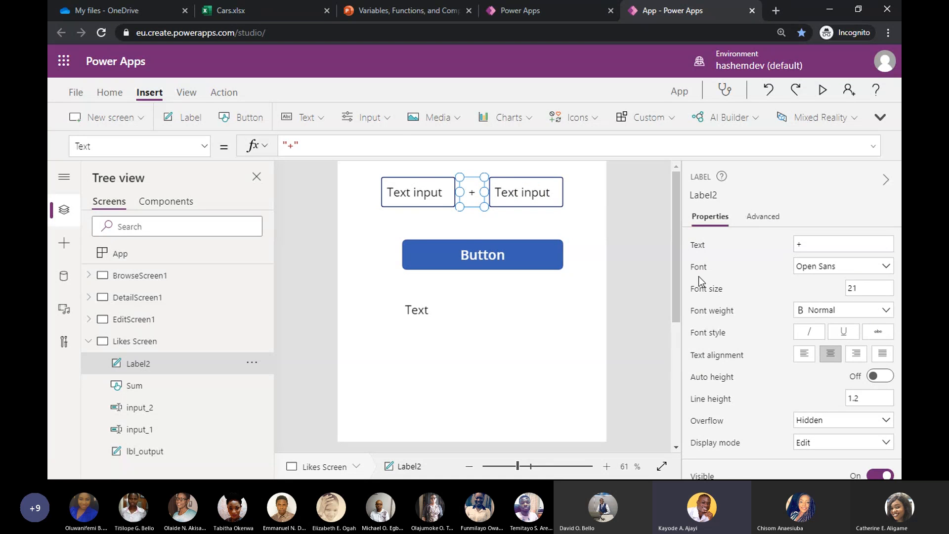
Widen the Sum button leftwards to a width of 431 so it lines up with the first text input.
{"action": "left_click", "coordinate": [529, 253]}
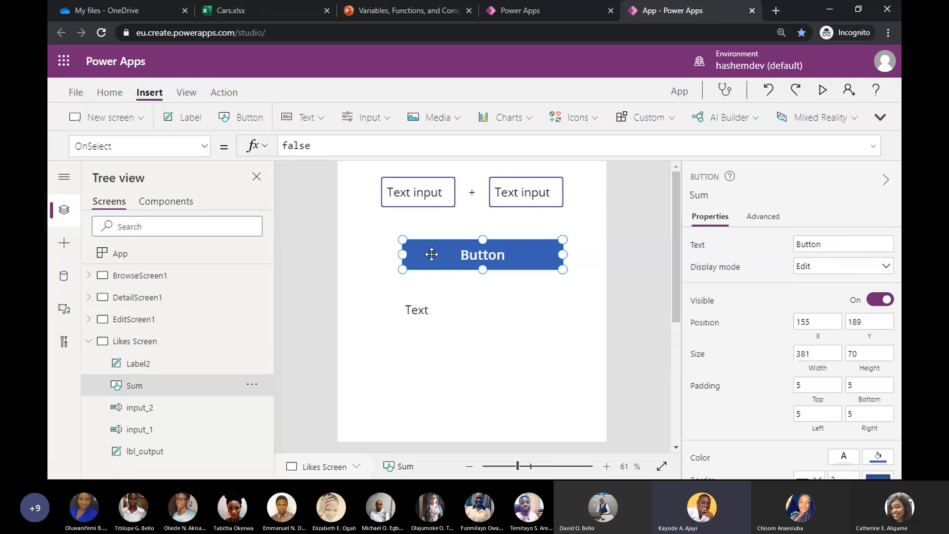
{"action": "left_click_drag", "start_coordinate": [408, 256], "coordinate": [387, 256]}
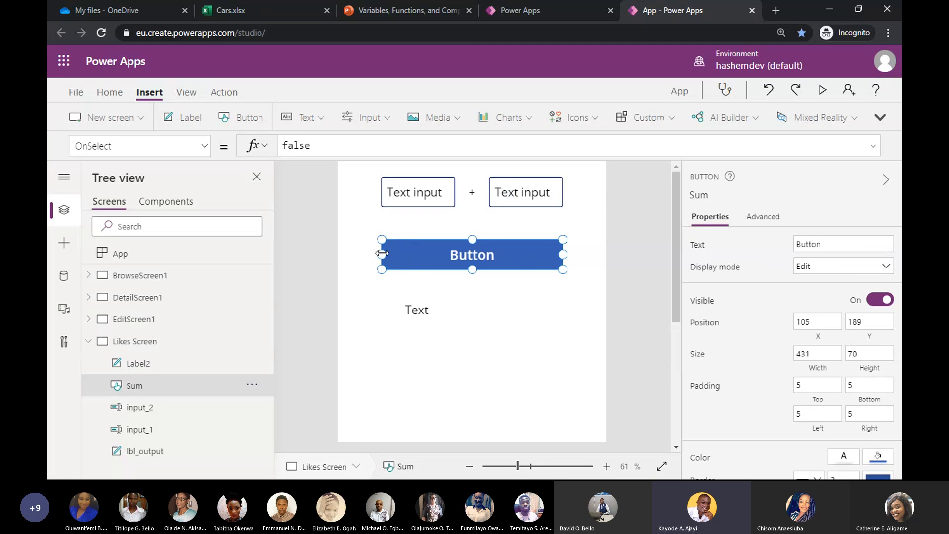
{"action": "left_click", "coordinate": [575, 411]}
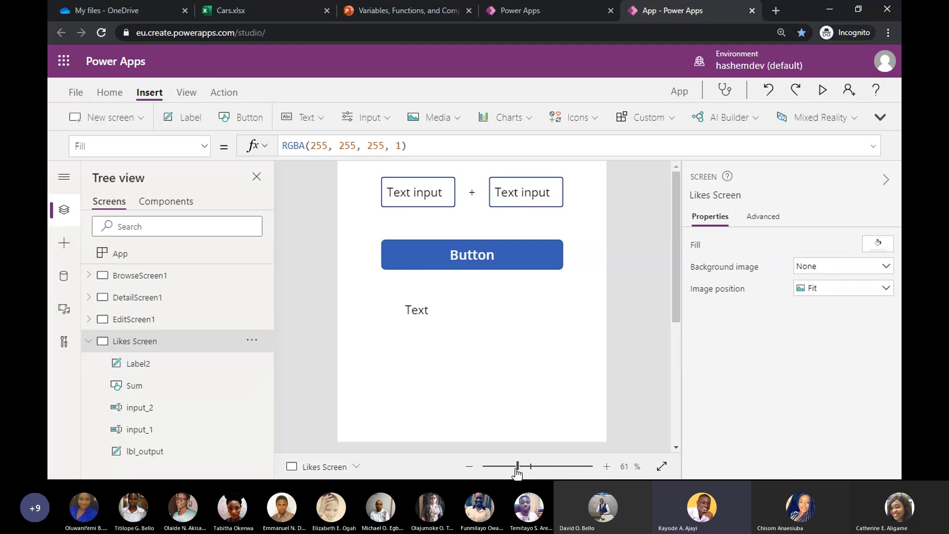
Clear the default text of input_1 so the field is empty.
{"action": "left_click_drag", "start_coordinate": [518, 466], "coordinate": [525, 466]}
{"action": "scroll", "coordinate": [527, 262], "scroll_direction": "up", "scroll_amount": 2}
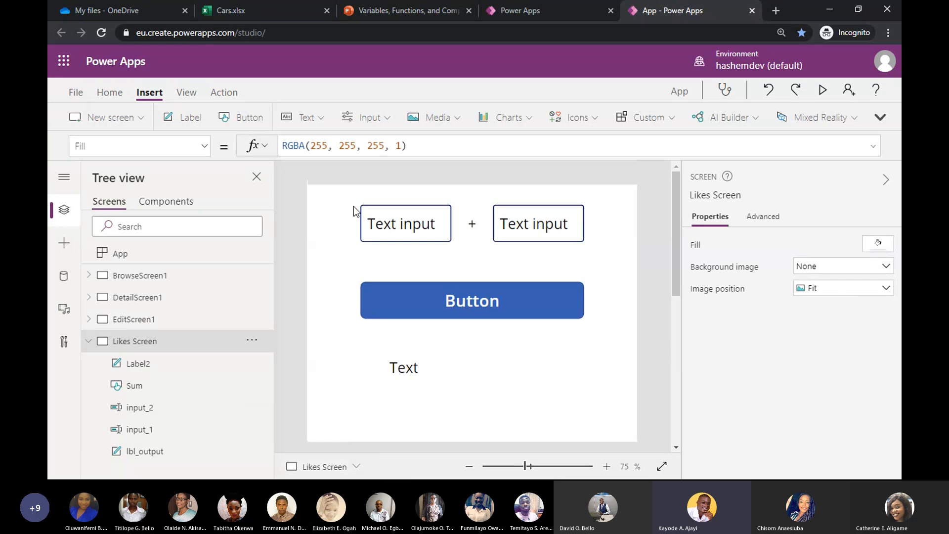
{"action": "left_click", "coordinate": [402, 227]}
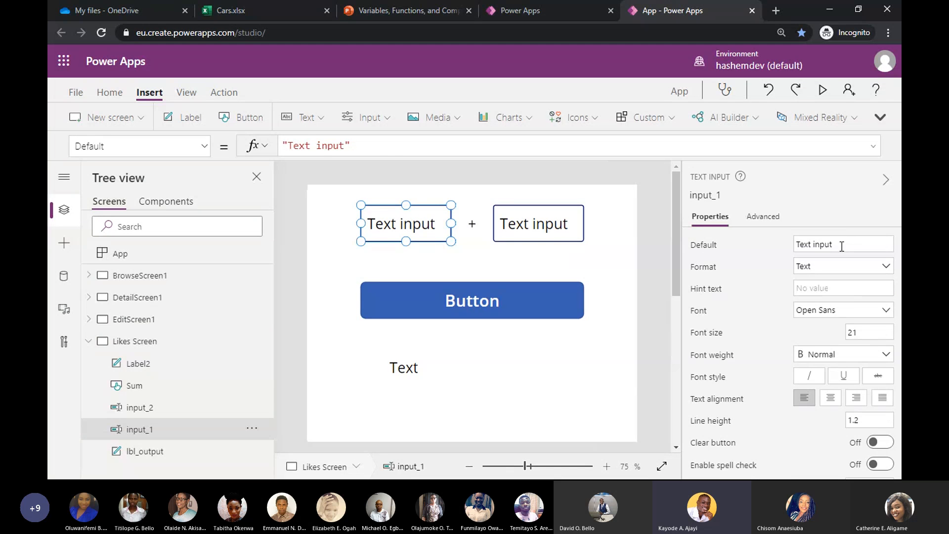
{"action": "left_click", "coordinate": [841, 245]}
{"action": "key", "text": "ctrl+a"}
{"action": "key", "text": "BackSpace"}
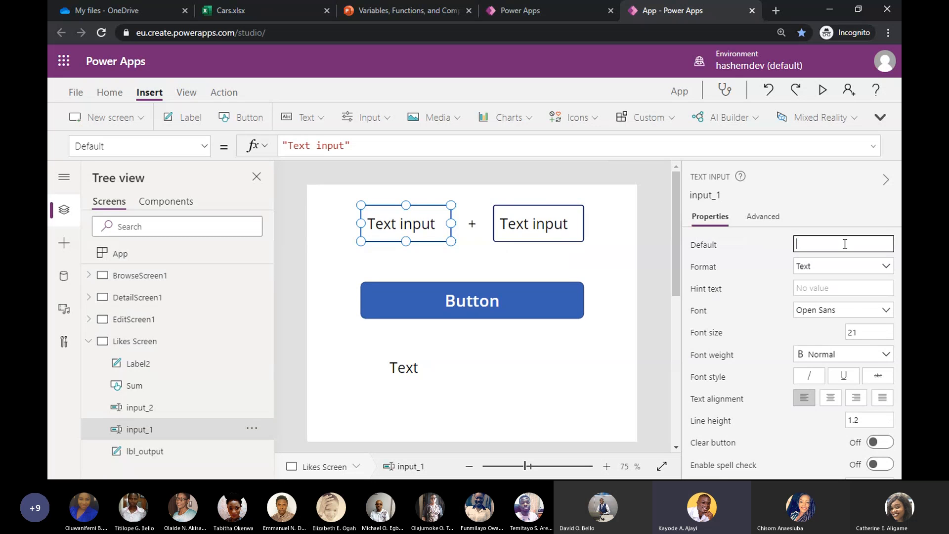
Clear the default text of input_2 so the field is empty.
{"action": "left_click", "coordinate": [535, 229]}
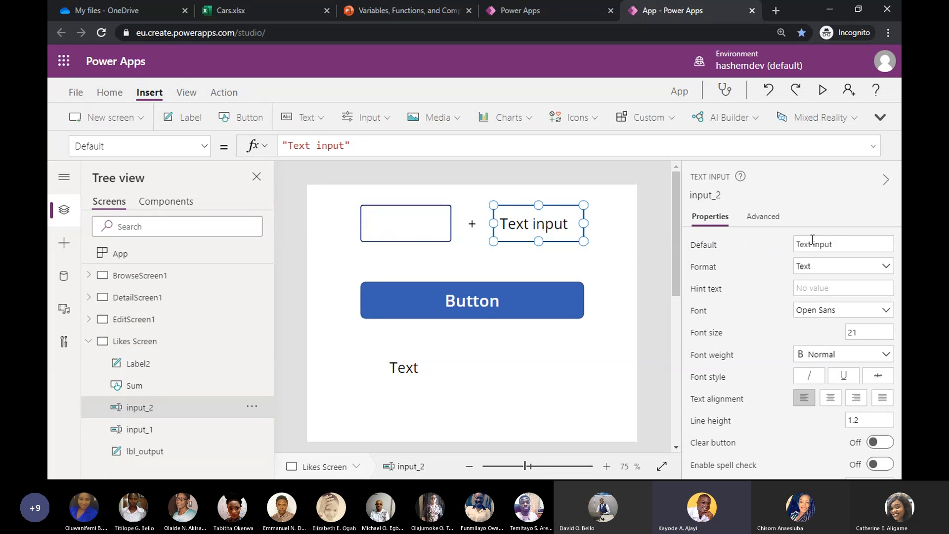
{"action": "left_click", "coordinate": [841, 244]}
{"action": "key", "text": "ctrl+a"}
{"action": "key", "text": "BackSpace"}
{"action": "left_click", "coordinate": [601, 245]}
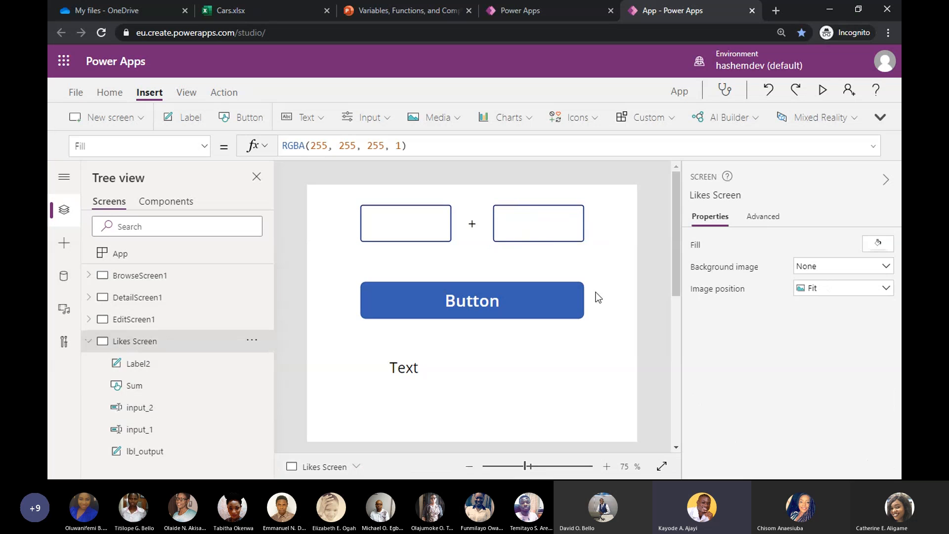
{"action": "left_click_drag", "start_coordinate": [677, 240], "coordinate": [674, 248]}
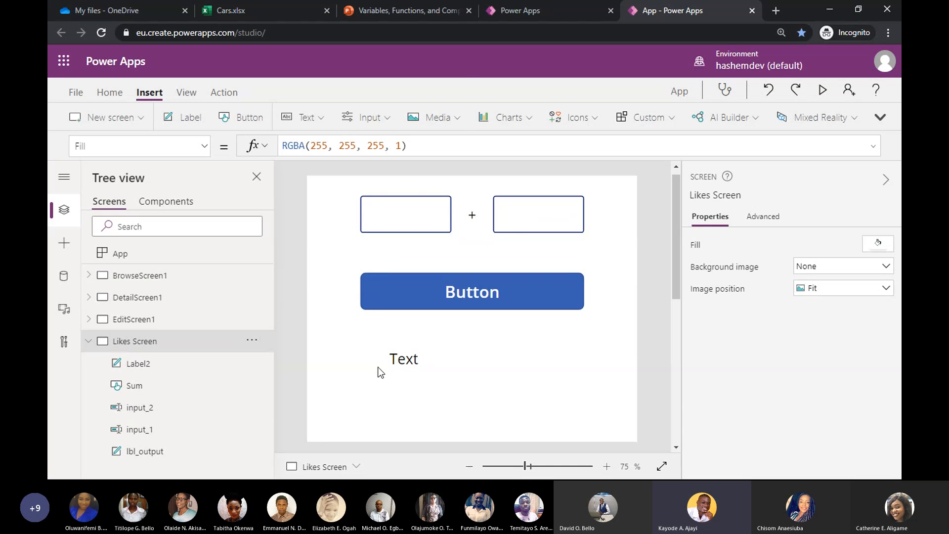
{"action": "scroll", "coordinate": [636, 215], "scroll_direction": "up", "scroll_amount": 1}
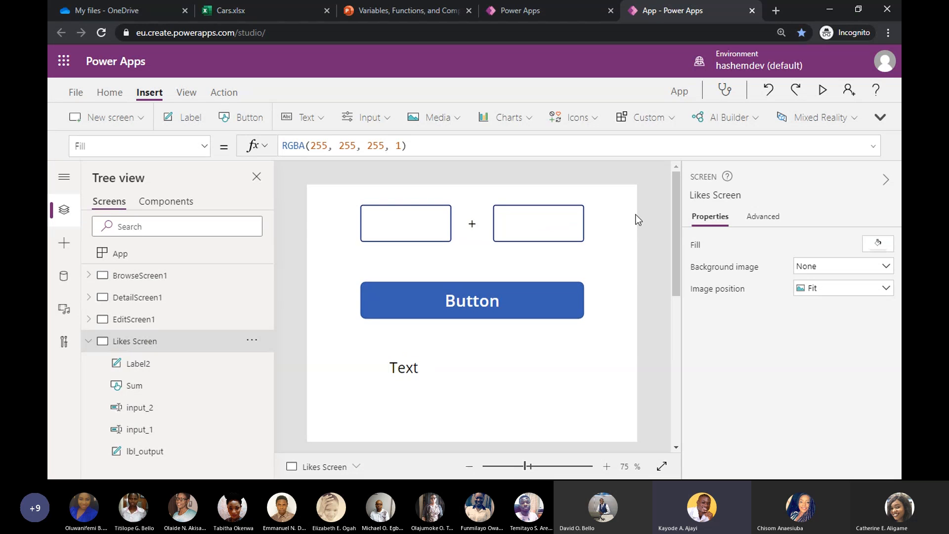
{"action": "left_click", "coordinate": [415, 223]}
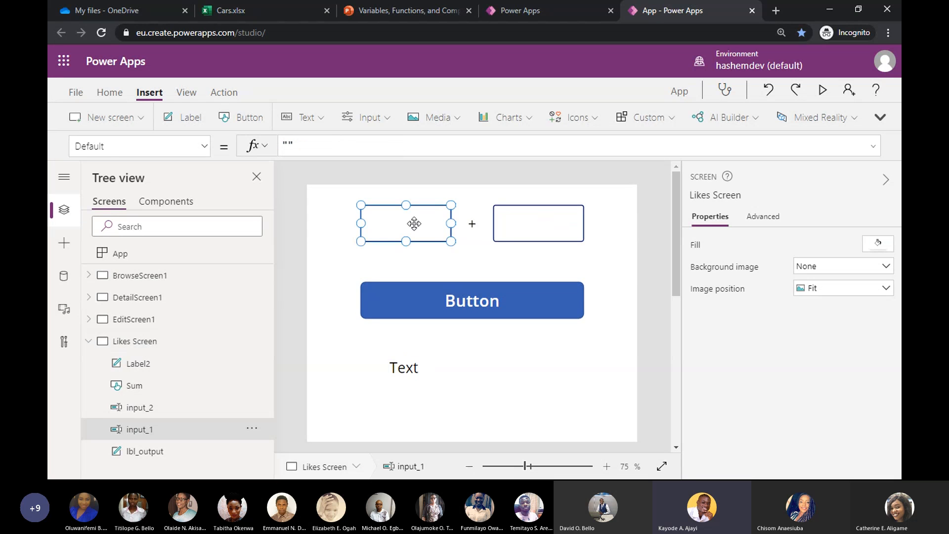
{"action": "left_click", "coordinate": [532, 221]}
{"action": "left_click", "coordinate": [655, 233]}
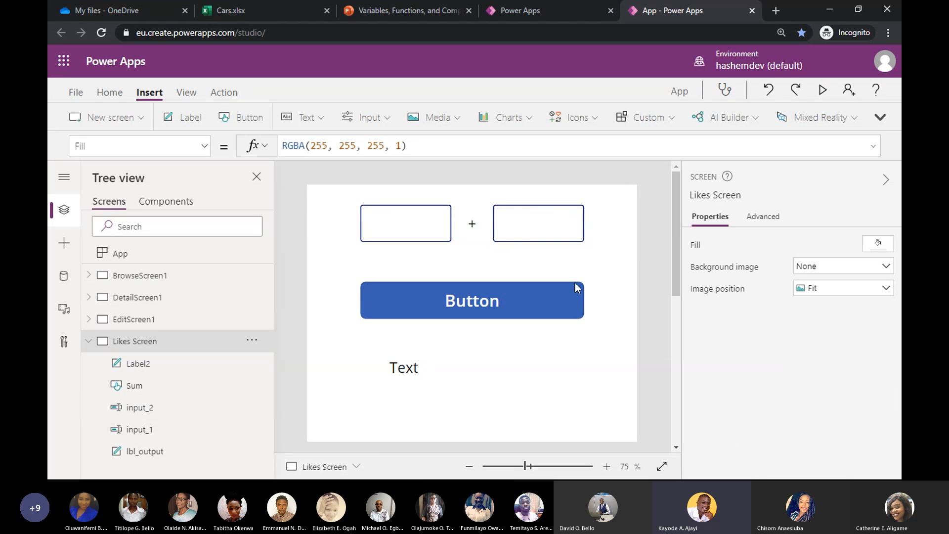
{"action": "left_click", "coordinate": [424, 222]}
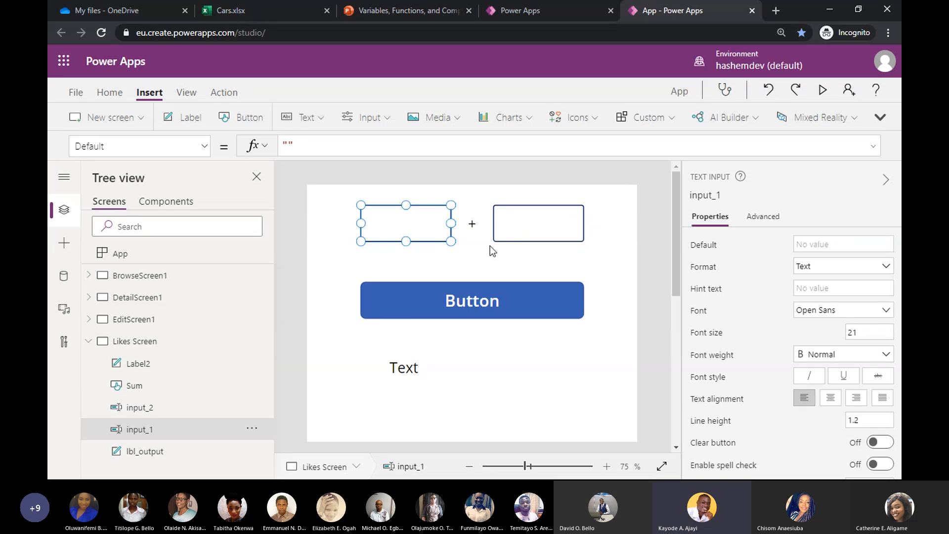
Browse the full list of properties available for the Sum button, ending on OnSelect.
{"action": "left_click", "coordinate": [536, 306]}
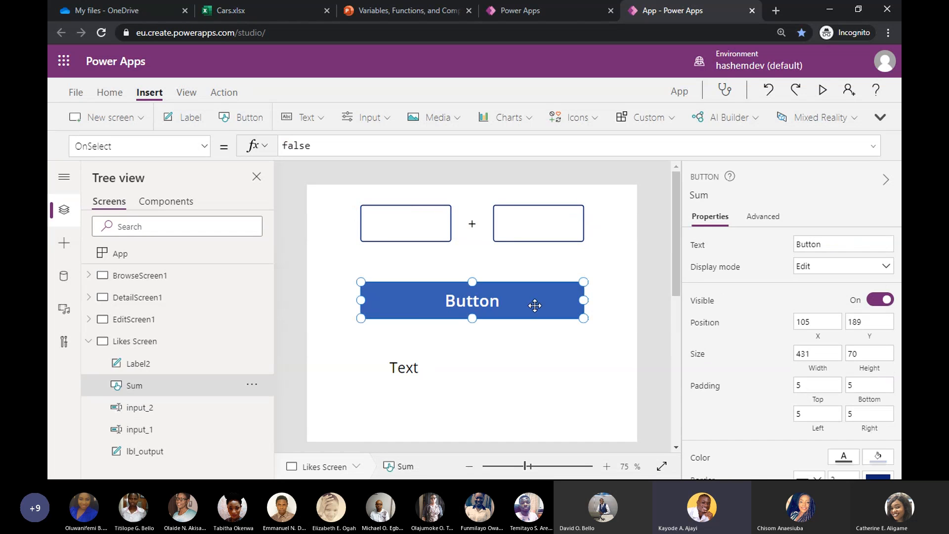
{"action": "left_click", "coordinate": [204, 147]}
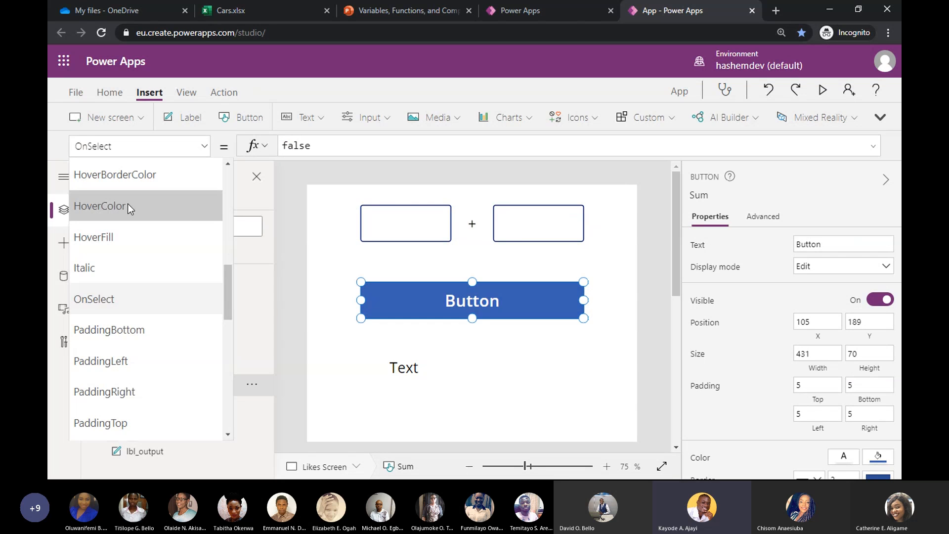
{"action": "scroll", "coordinate": [133, 203], "scroll_direction": "up", "scroll_amount": 5}
{"action": "scroll", "coordinate": [134, 202], "scroll_direction": "up", "scroll_amount": 3}
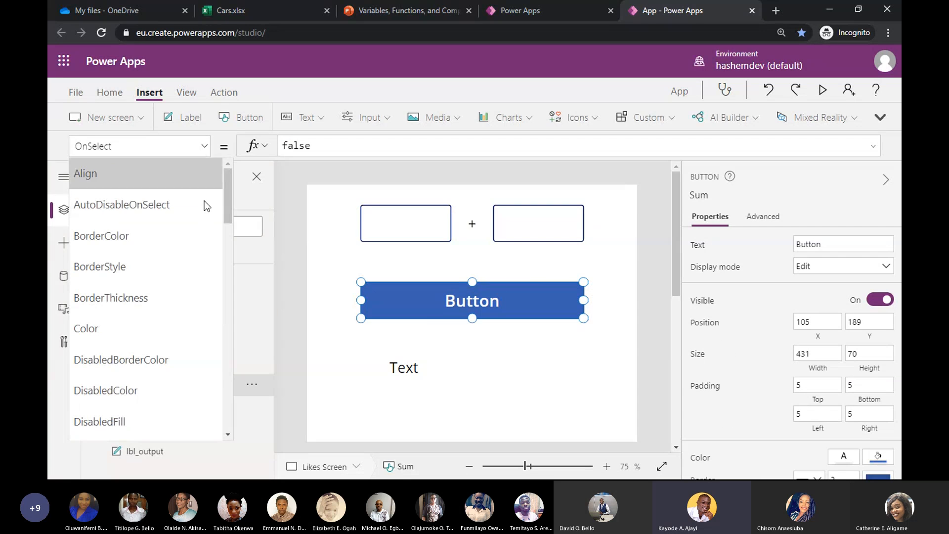
{"action": "scroll", "coordinate": [172, 247], "scroll_direction": "down", "scroll_amount": 3}
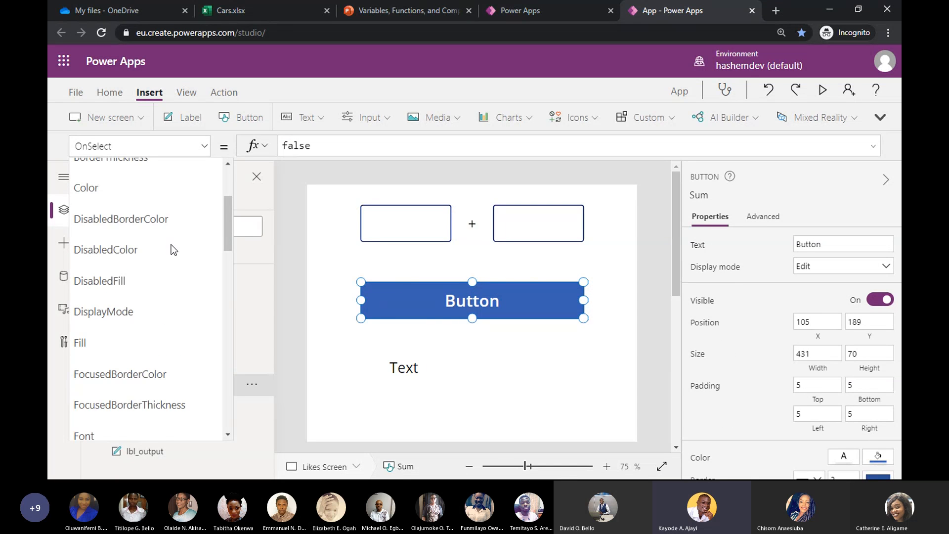
{"action": "scroll", "coordinate": [172, 250], "scroll_direction": "down", "scroll_amount": 4}
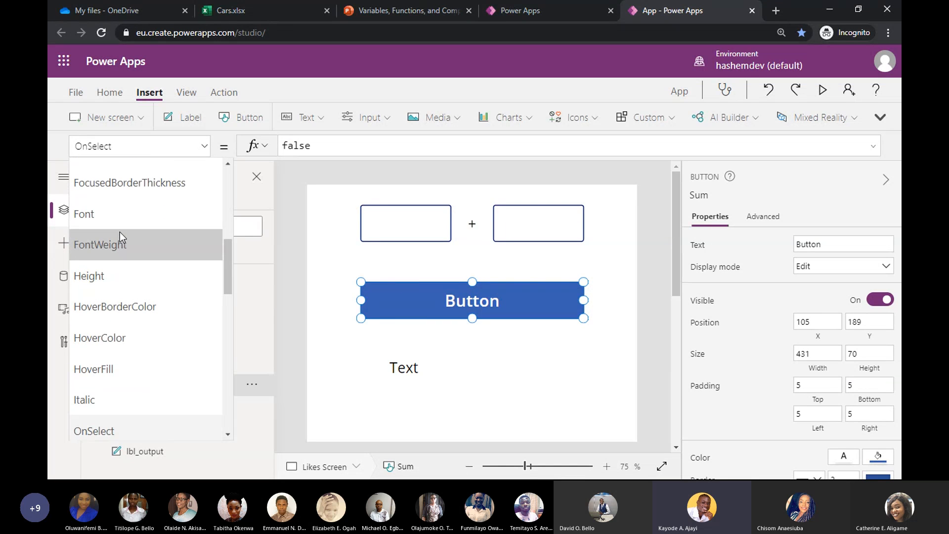
{"action": "scroll", "coordinate": [123, 201], "scroll_direction": "up", "scroll_amount": 5}
{"action": "scroll", "coordinate": [134, 237], "scroll_direction": "down", "scroll_amount": 5}
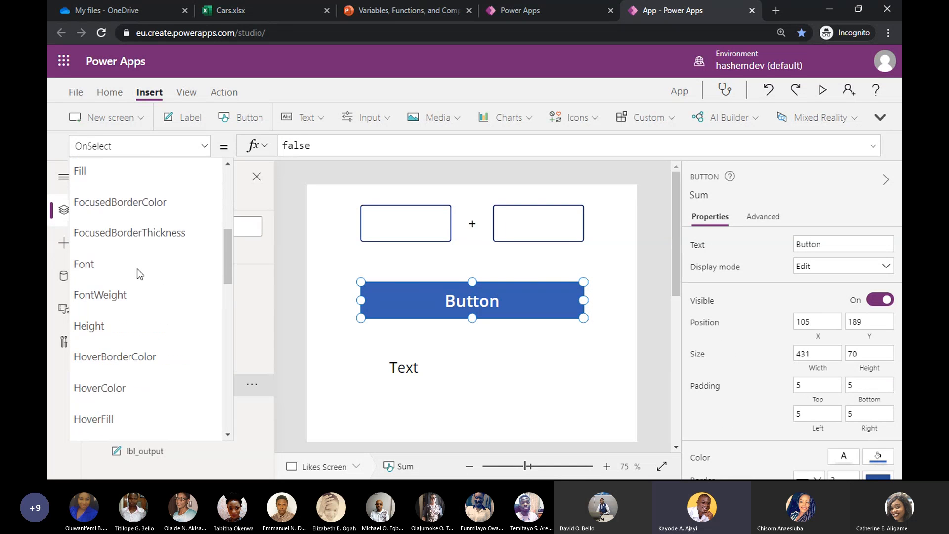
{"action": "scroll", "coordinate": [150, 382], "scroll_direction": "down", "scroll_amount": 3}
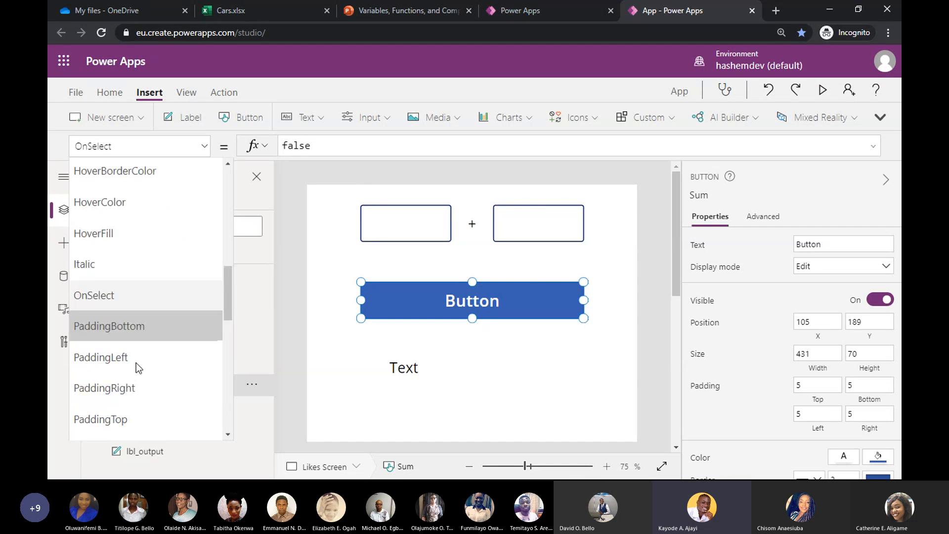
{"action": "left_click", "coordinate": [117, 230]}
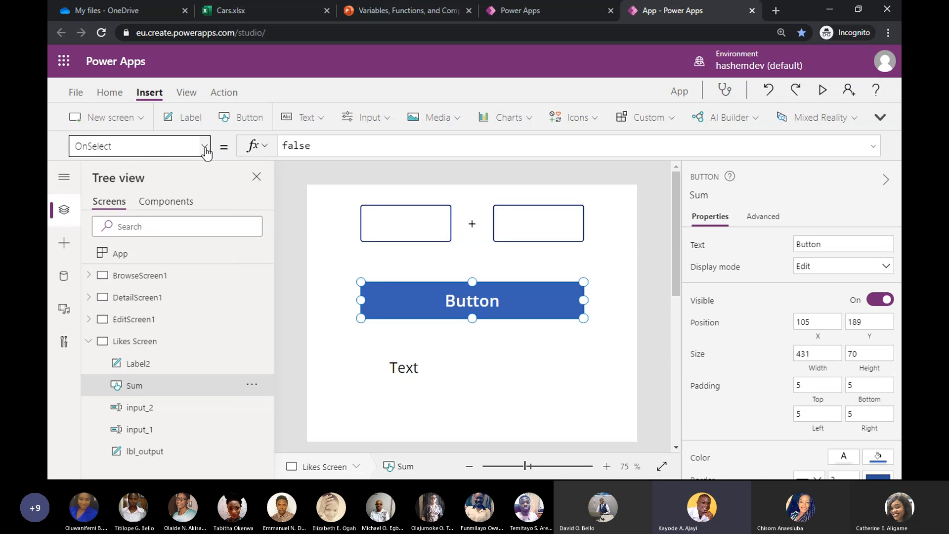
Inspect the Sum button's OnSelect property and the formula assigned to it.
{"action": "left_click_drag", "start_coordinate": [75, 146], "coordinate": [87, 150]}
{"action": "left_click", "coordinate": [88, 146]}
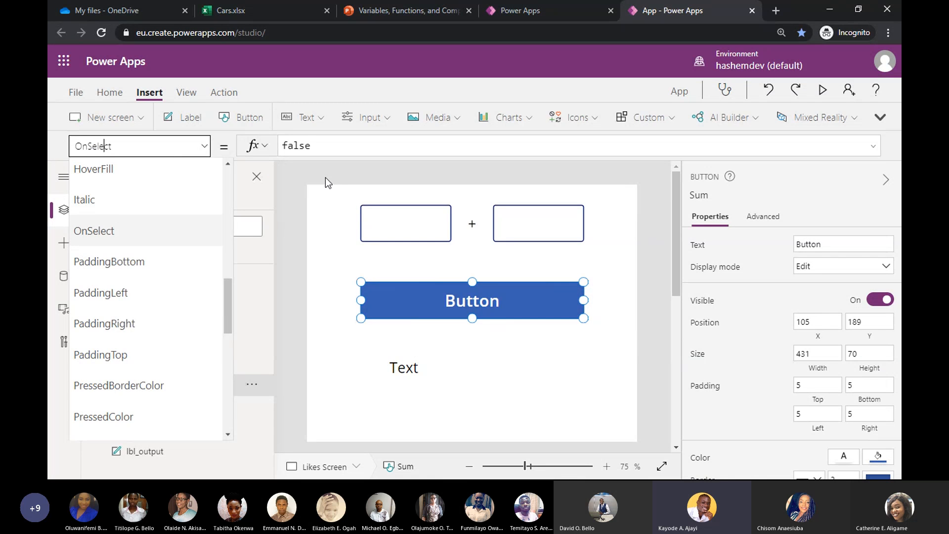
{"action": "left_click", "coordinate": [304, 144]}
{"action": "double_click", "coordinate": [304, 145]}
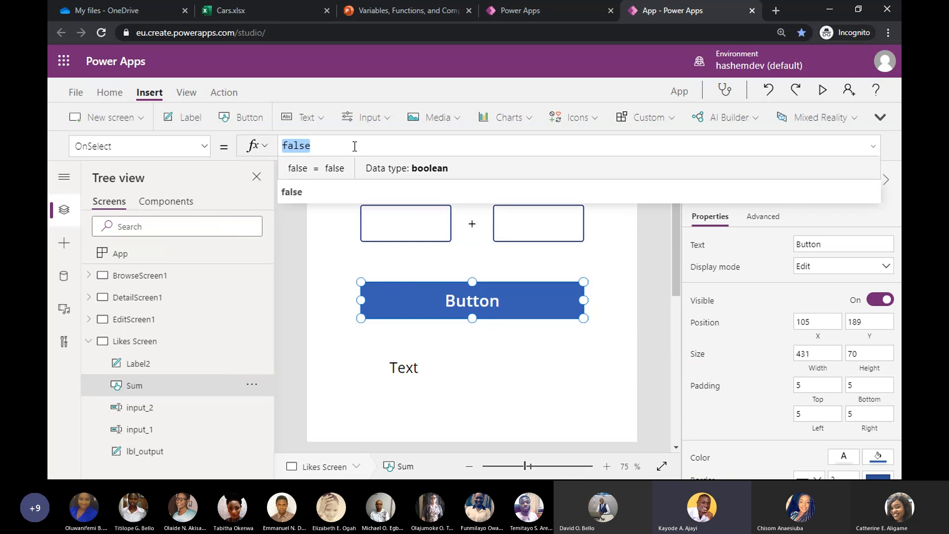
{"action": "left_click", "coordinate": [318, 284]}
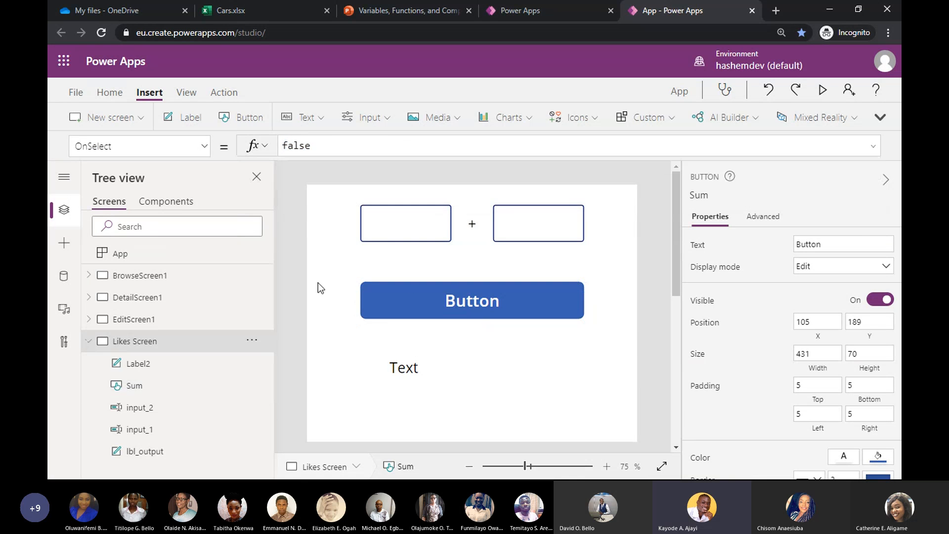
Replace the Text property of the lbl_output label with the formula input_1 + input_2.
{"action": "left_click", "coordinate": [406, 368]}
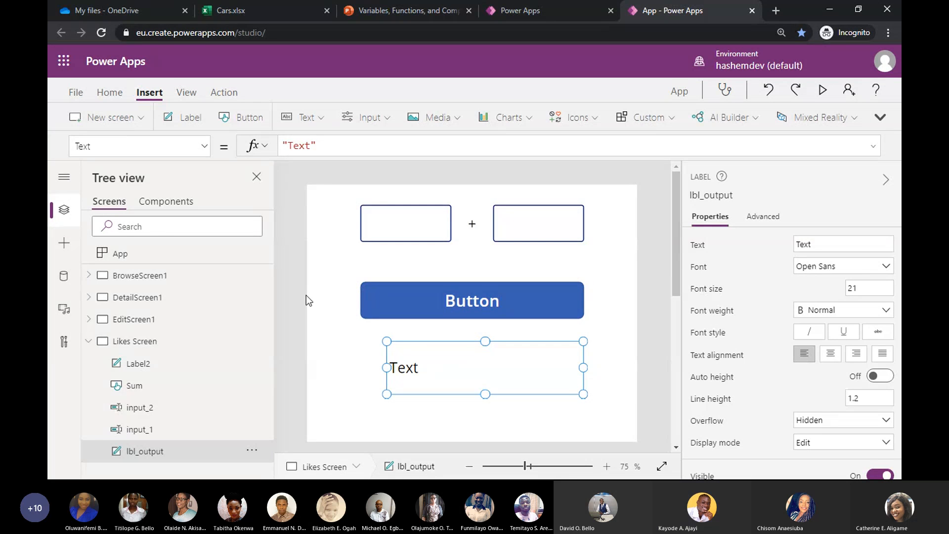
{"action": "left_click", "coordinate": [204, 145]}
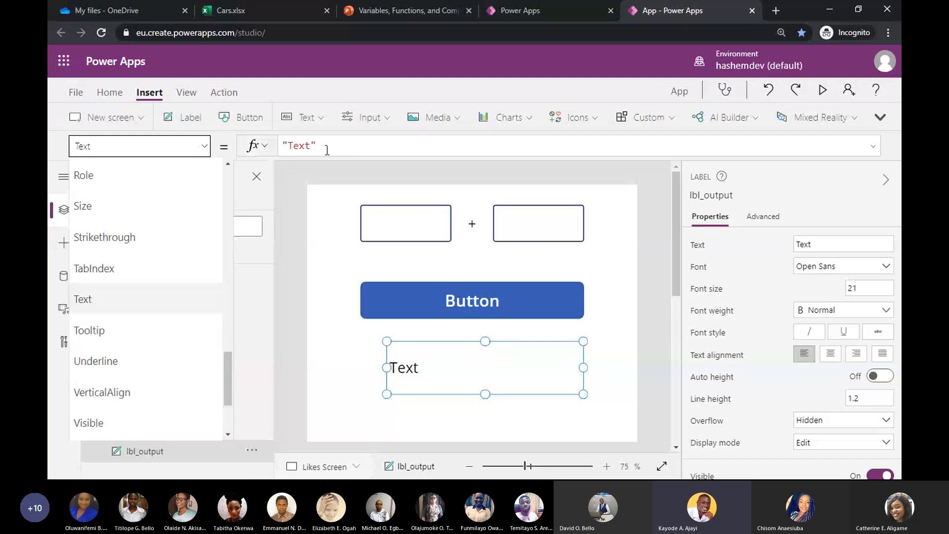
{"action": "left_click", "coordinate": [192, 146]}
{"action": "left_click", "coordinate": [329, 146]}
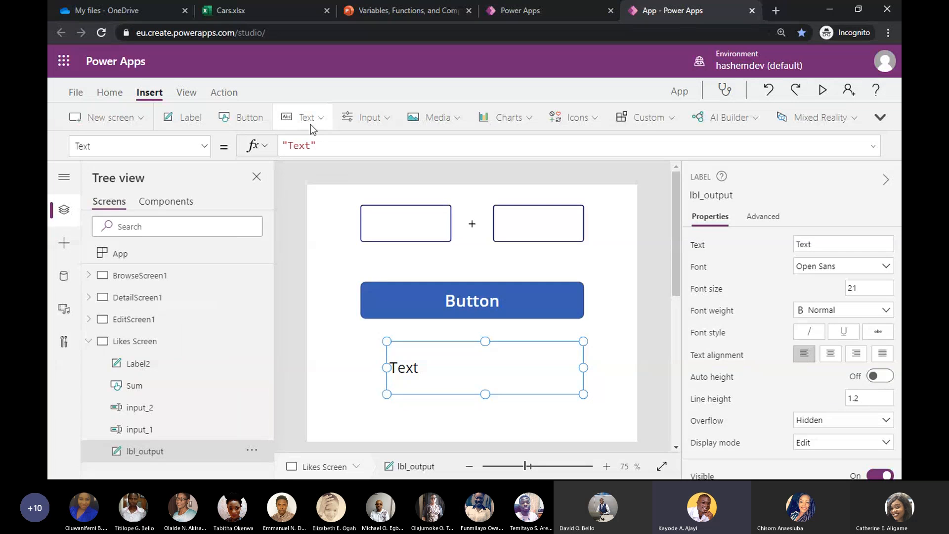
{"action": "left_click", "coordinate": [340, 147]}
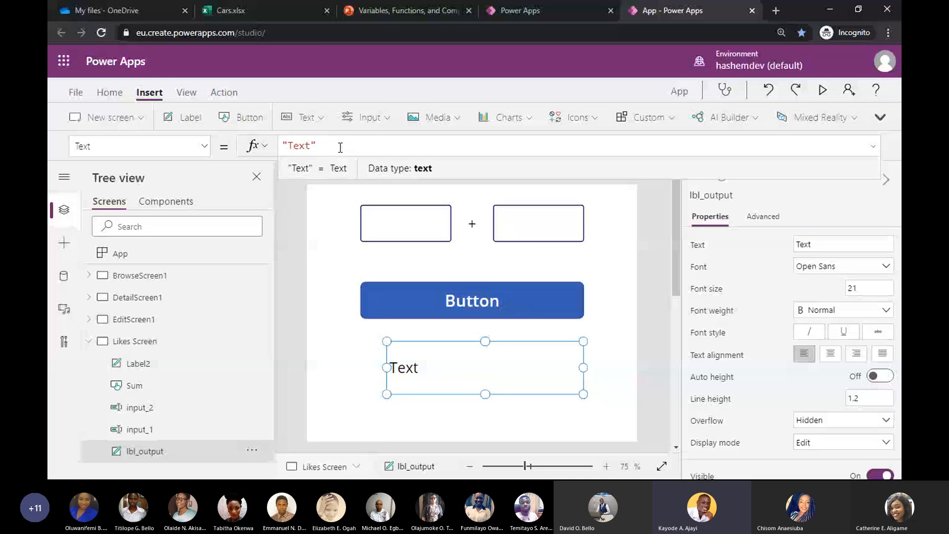
{"action": "key", "text": "ctrl+a"}
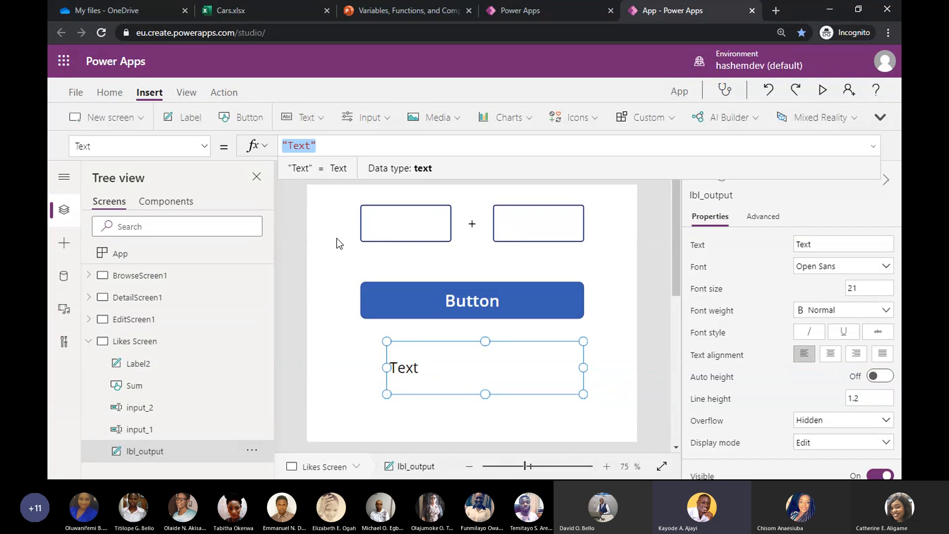
{"action": "type", "text": "input_"}
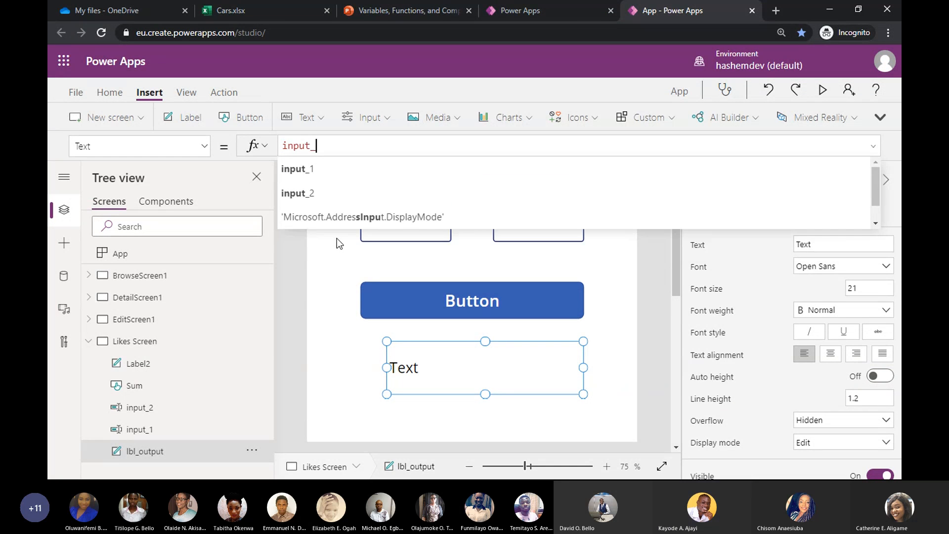
{"action": "left_click", "coordinate": [311, 167]}
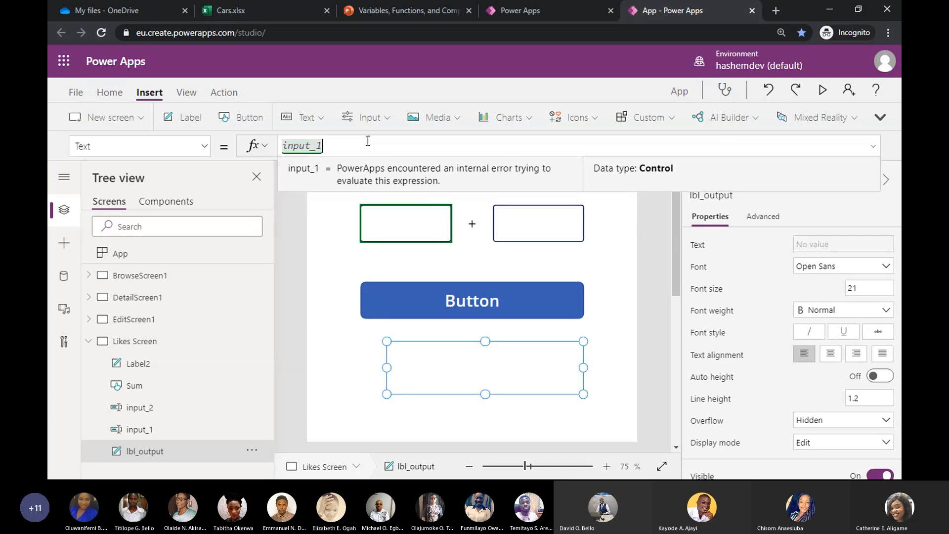
{"action": "type", "text": "+ "}
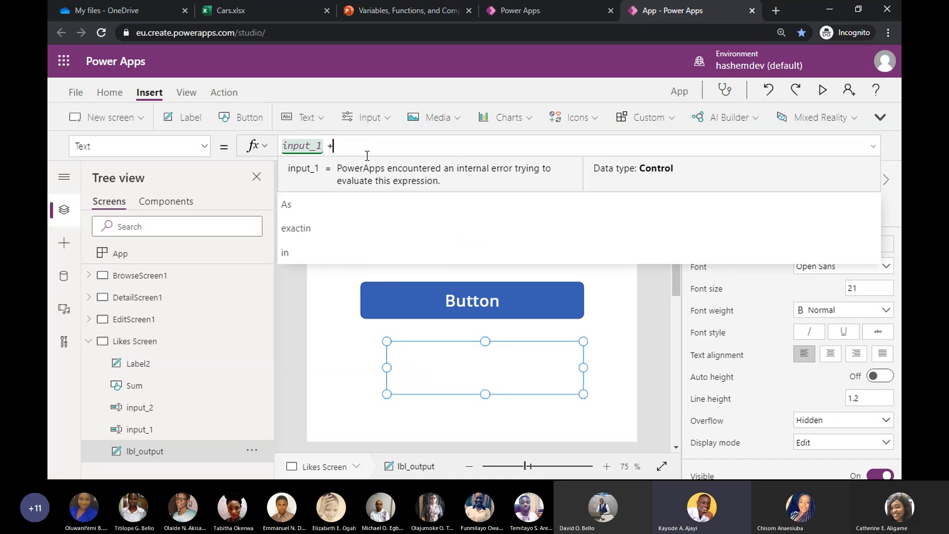
{"action": "type", "text": "input"}
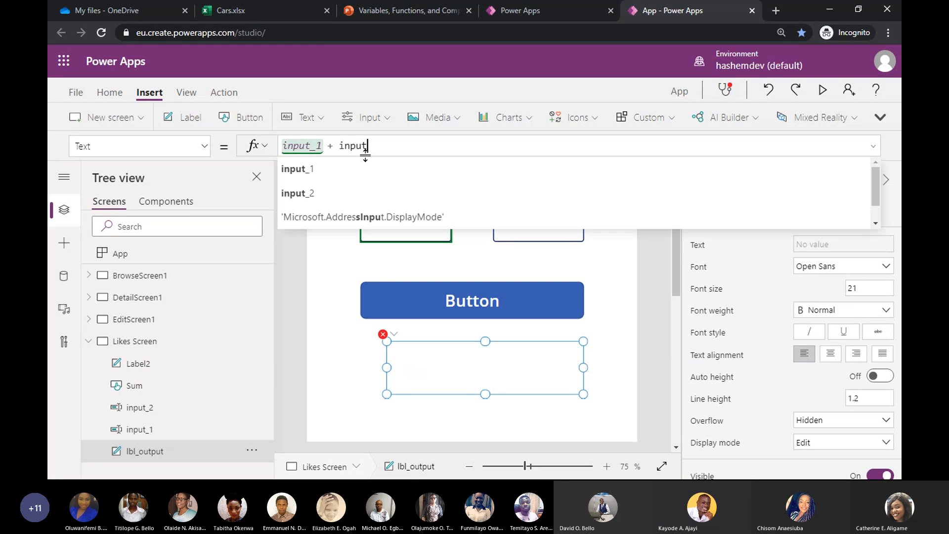
{"action": "type", "text": "_"}
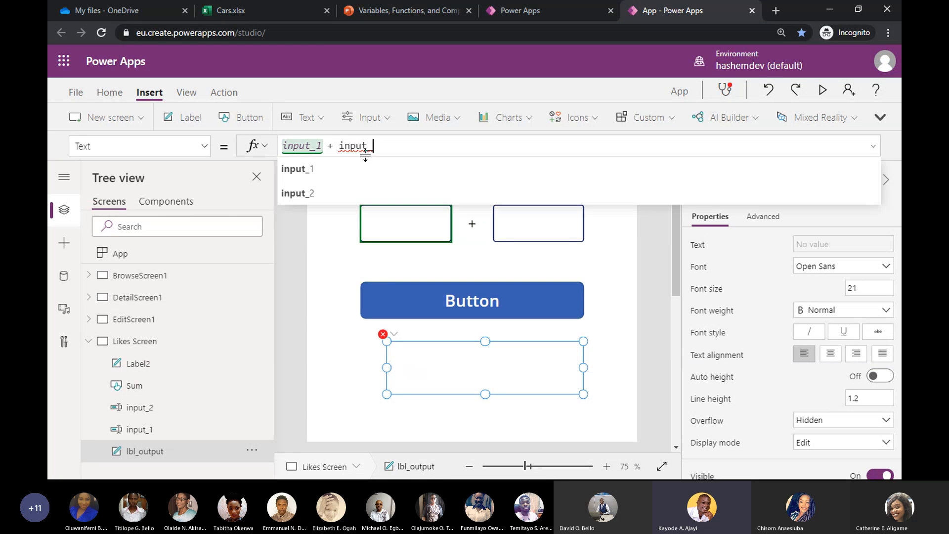
{"action": "left_click", "coordinate": [363, 189]}
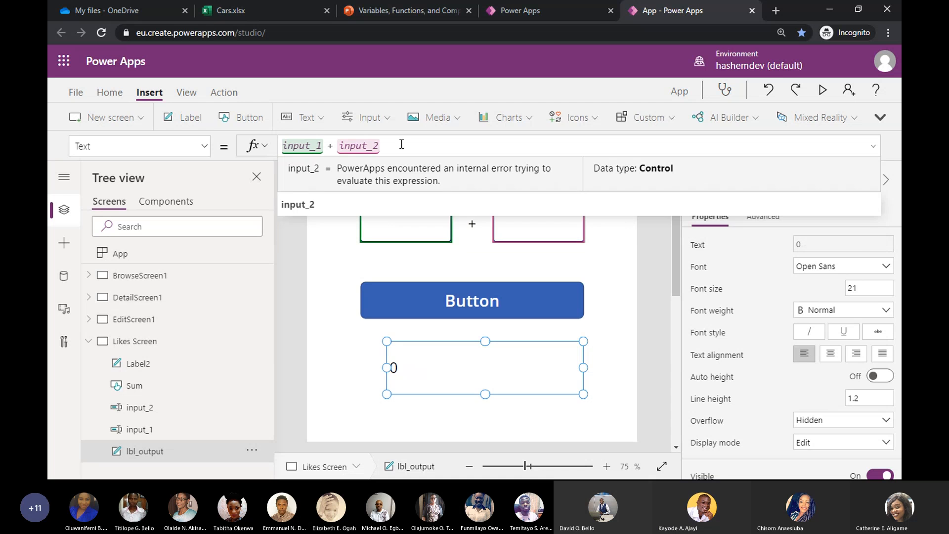
{"action": "left_click", "coordinate": [293, 287]}
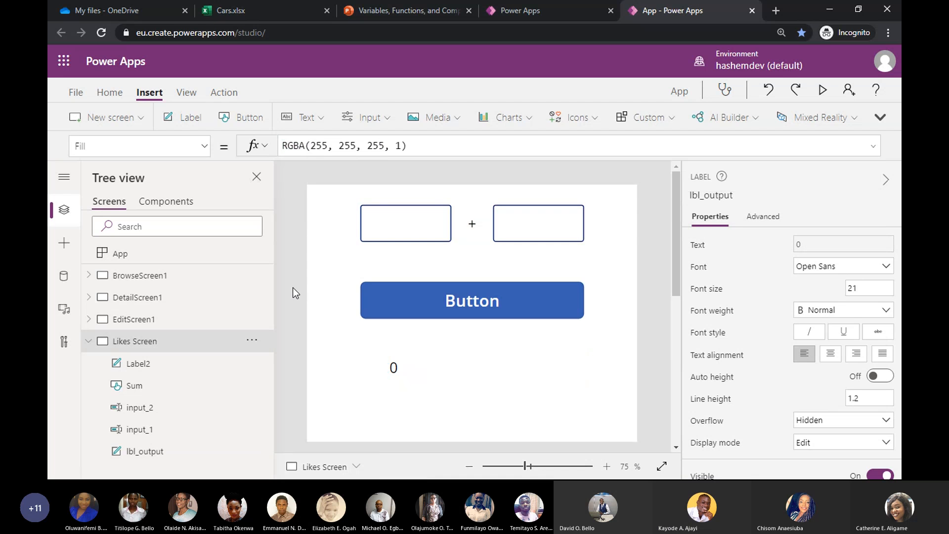
Inspect the lbl_output Text formula and the two text inputs it references on the canvas.
{"action": "left_click", "coordinate": [399, 370]}
{"action": "left_click", "coordinate": [361, 146]}
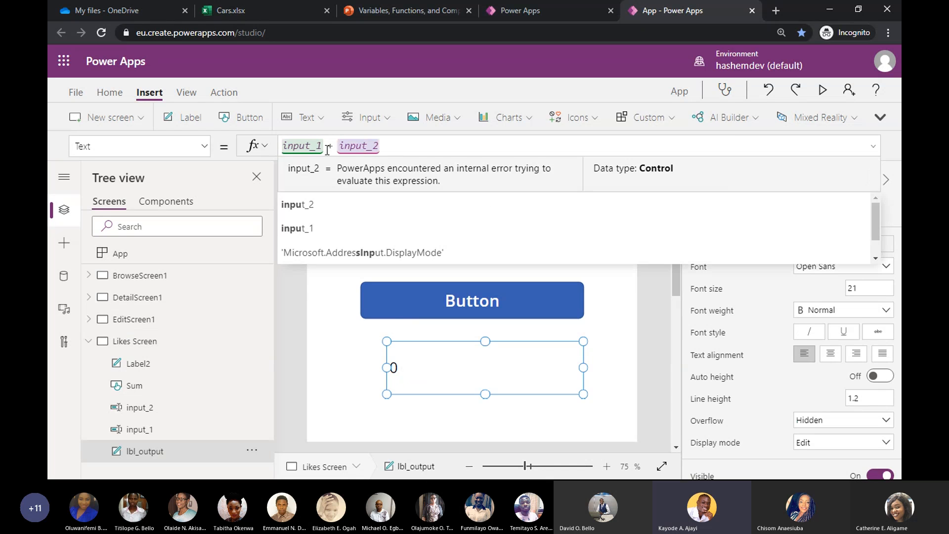
{"action": "left_click", "coordinate": [604, 149]}
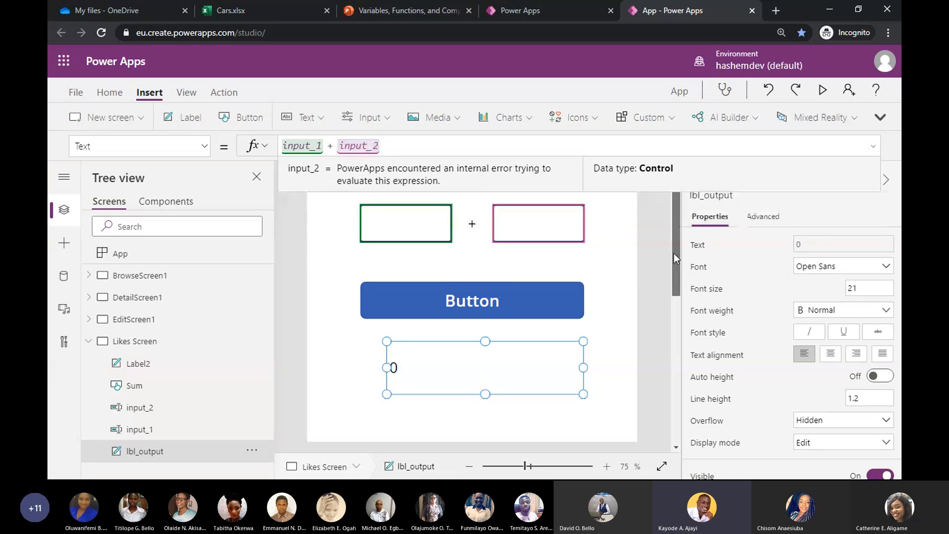
{"action": "left_click", "coordinate": [310, 145]}
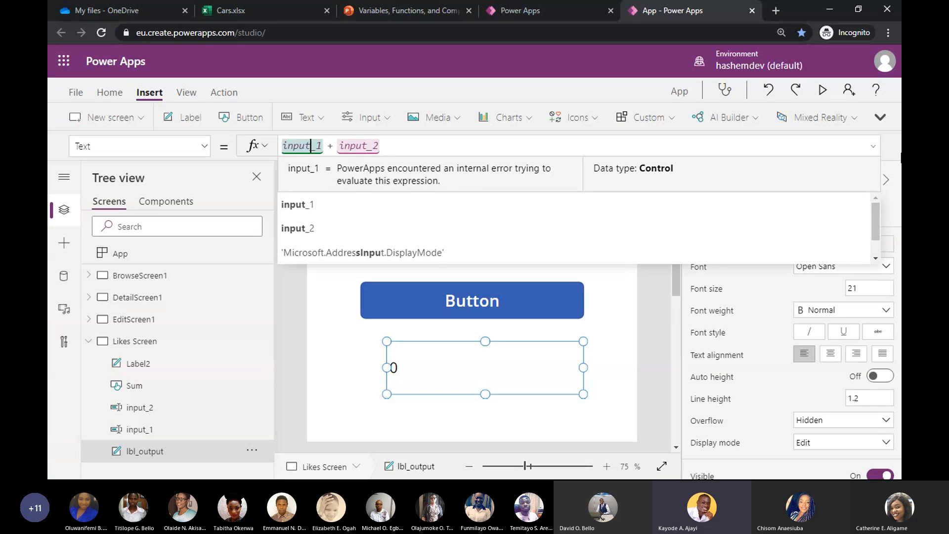
{"action": "left_click_drag", "start_coordinate": [525, 466], "coordinate": [529, 466]}
{"action": "scroll", "coordinate": [624, 291], "scroll_direction": "up", "scroll_amount": 2}
{"action": "left_click", "coordinate": [346, 146]}
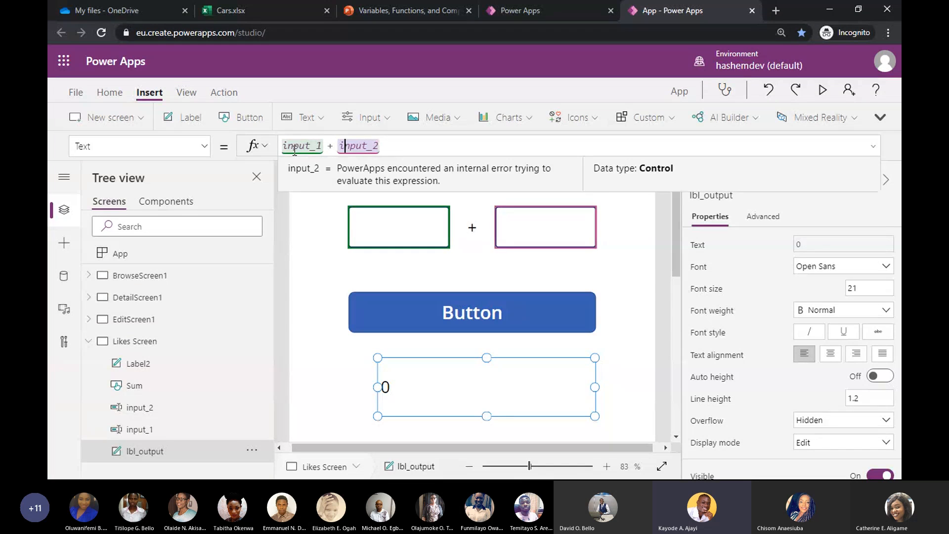
{"action": "left_click", "coordinate": [639, 349]}
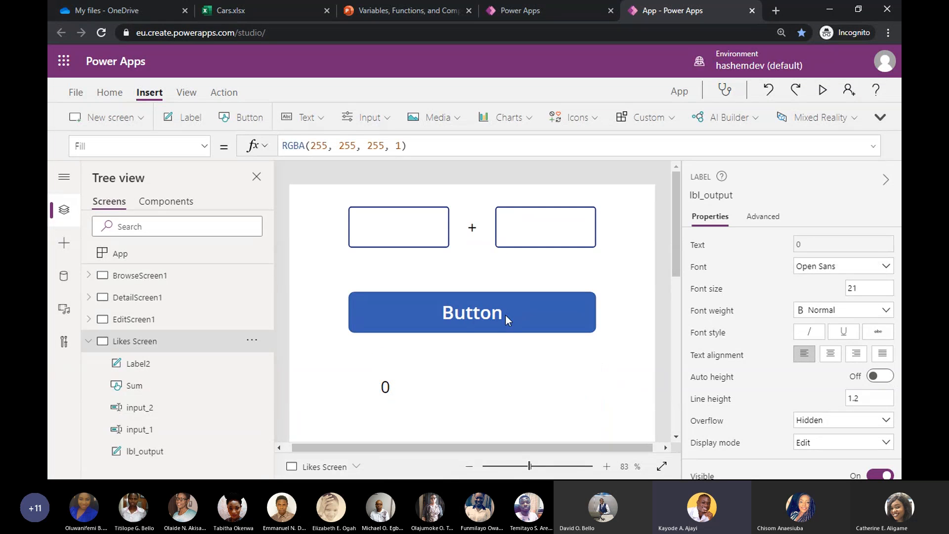
Select all five controls on the Likes Screen and move them together lower on the screen.
{"action": "left_click_drag", "start_coordinate": [318, 189], "coordinate": [654, 429]}
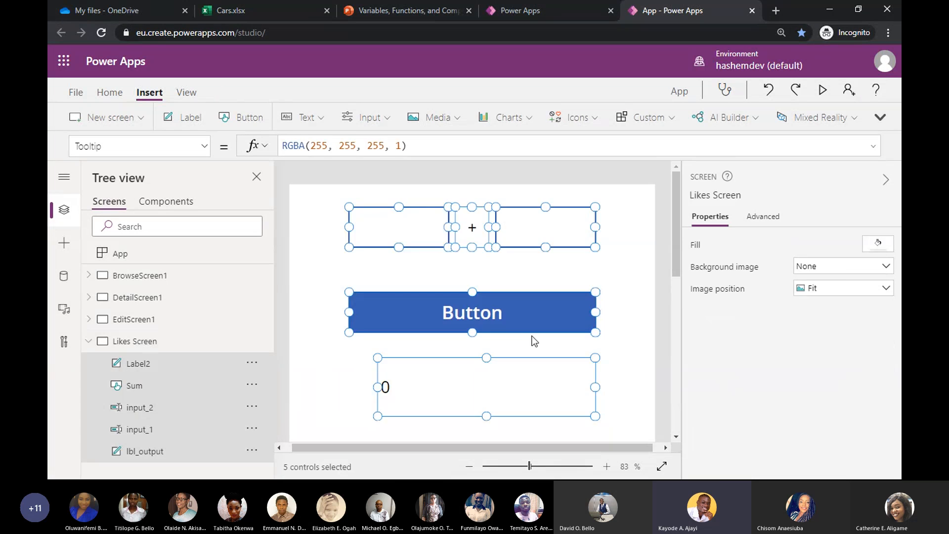
{"action": "scroll", "coordinate": [525, 301], "scroll_direction": "up", "scroll_amount": 3}
{"action": "left_click_drag", "start_coordinate": [528, 247], "coordinate": [532, 383]}
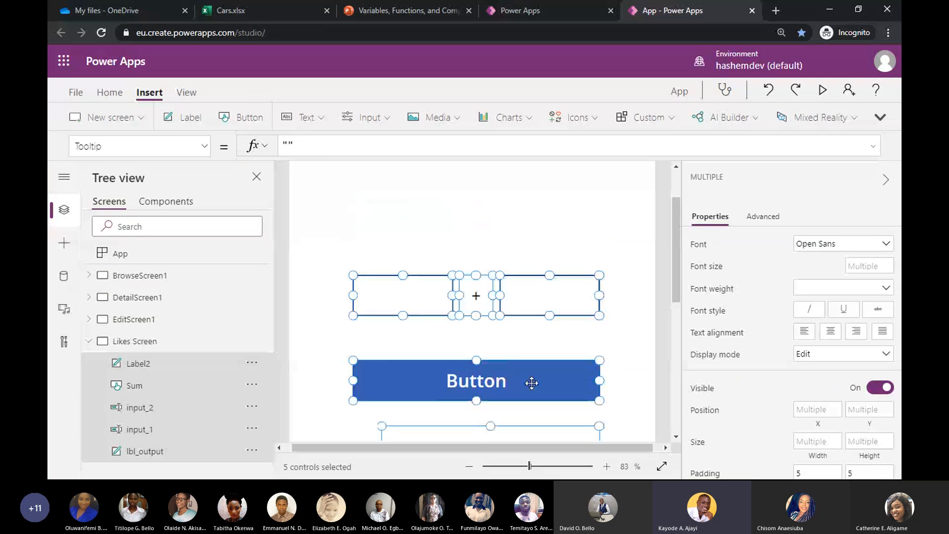
{"action": "left_click", "coordinate": [367, 353]}
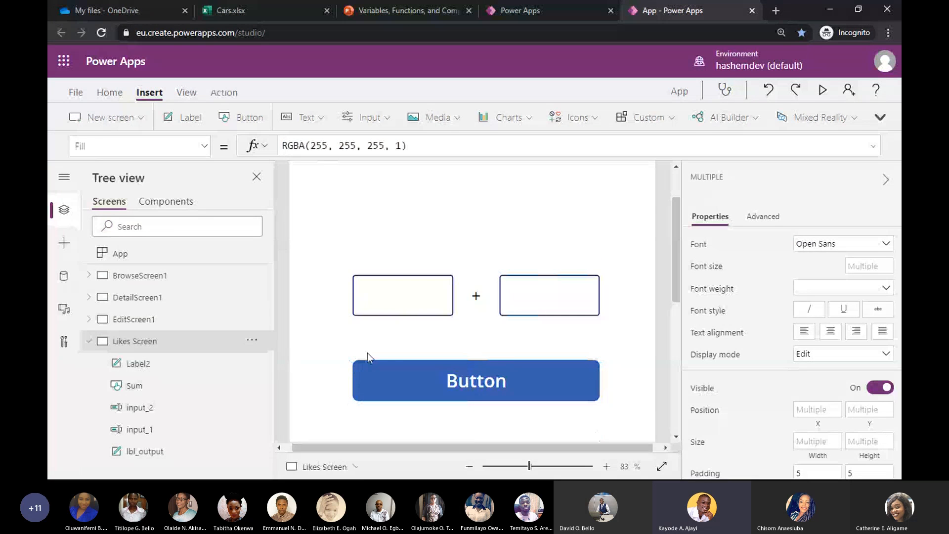
Show the Text property of lbl_output again and examine its formula with the whole screen in view.
{"action": "scroll", "coordinate": [401, 356], "scroll_direction": "down", "scroll_amount": 2}
{"action": "left_click", "coordinate": [388, 384]}
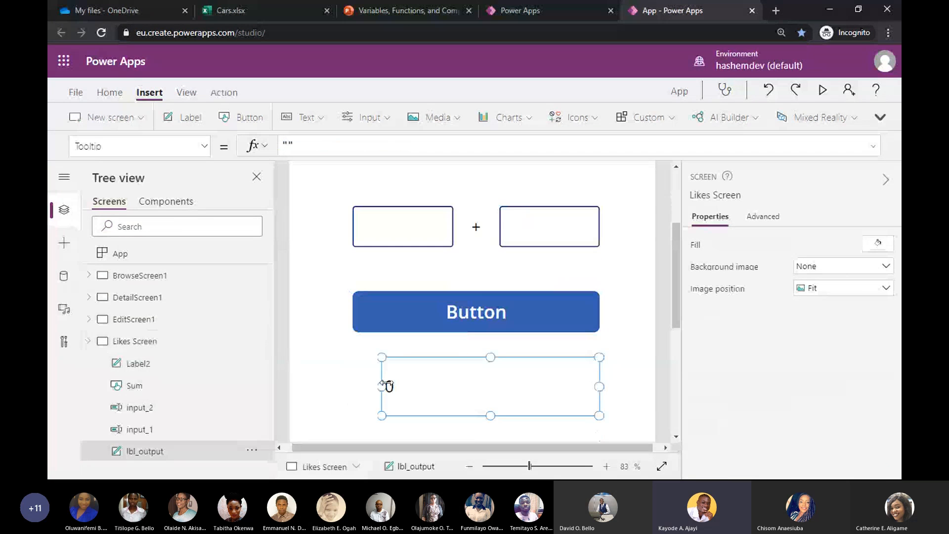
{"action": "left_click", "coordinate": [312, 144]}
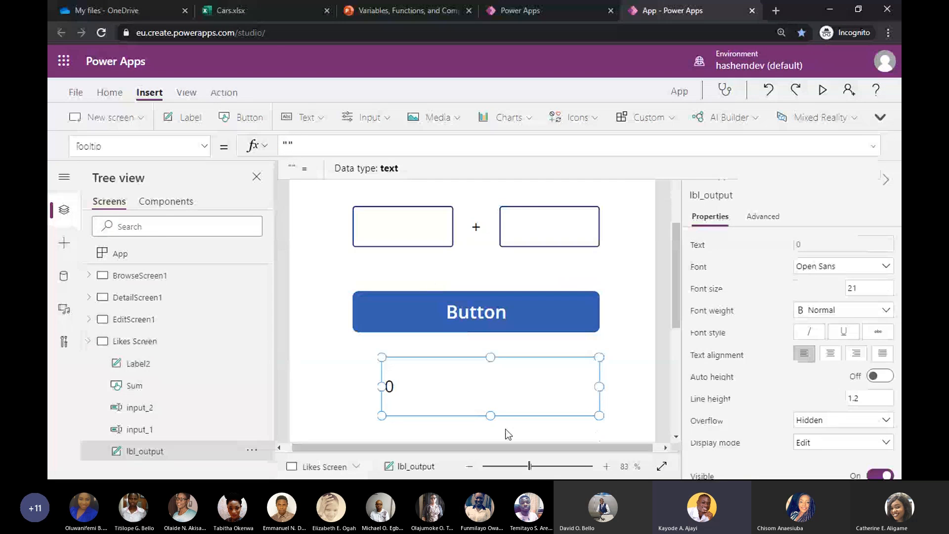
{"action": "left_click_drag", "start_coordinate": [529, 466], "coordinate": [504, 467]}
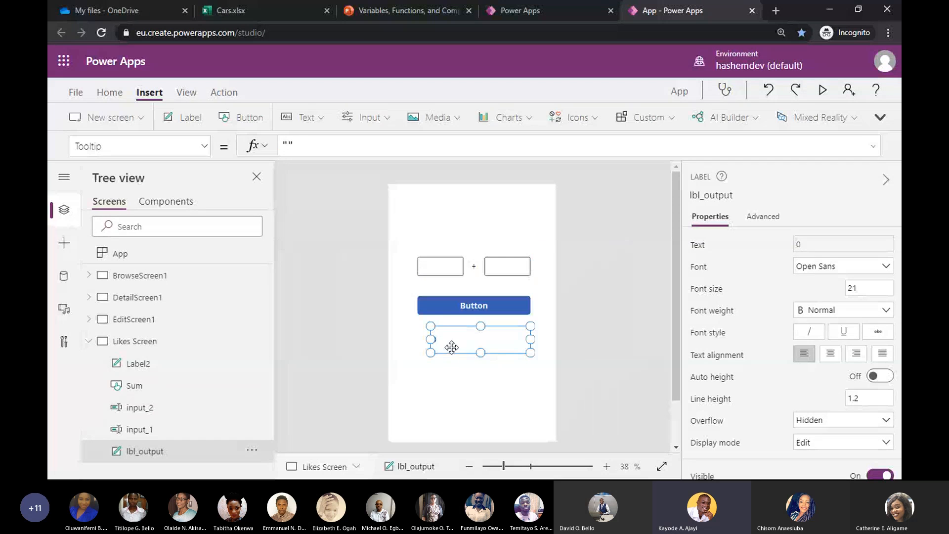
{"action": "left_click", "coordinate": [204, 146]}
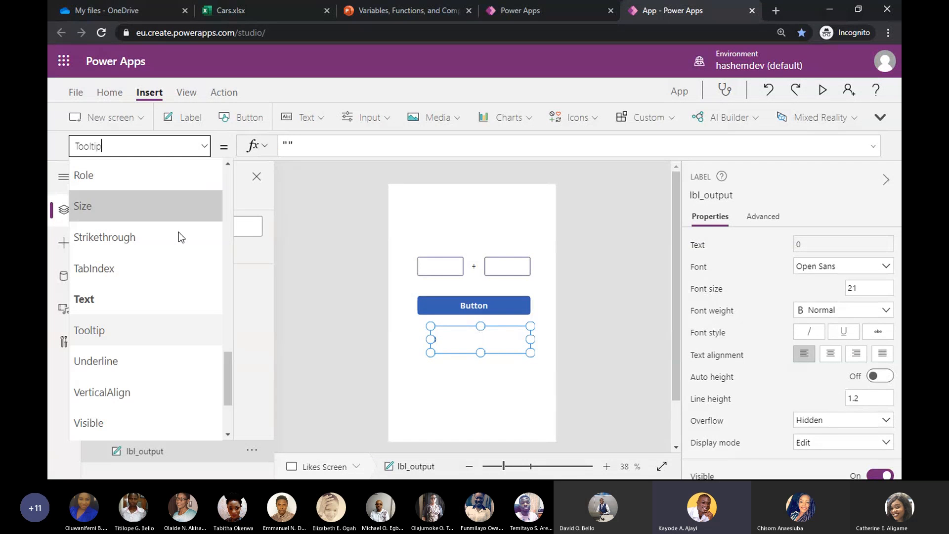
{"action": "left_click", "coordinate": [148, 299]}
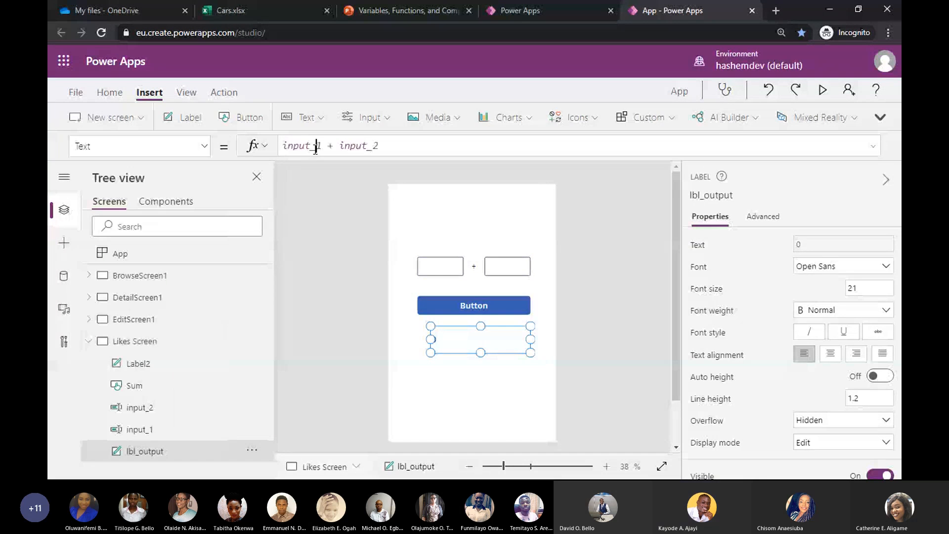
{"action": "left_click", "coordinate": [304, 154]}
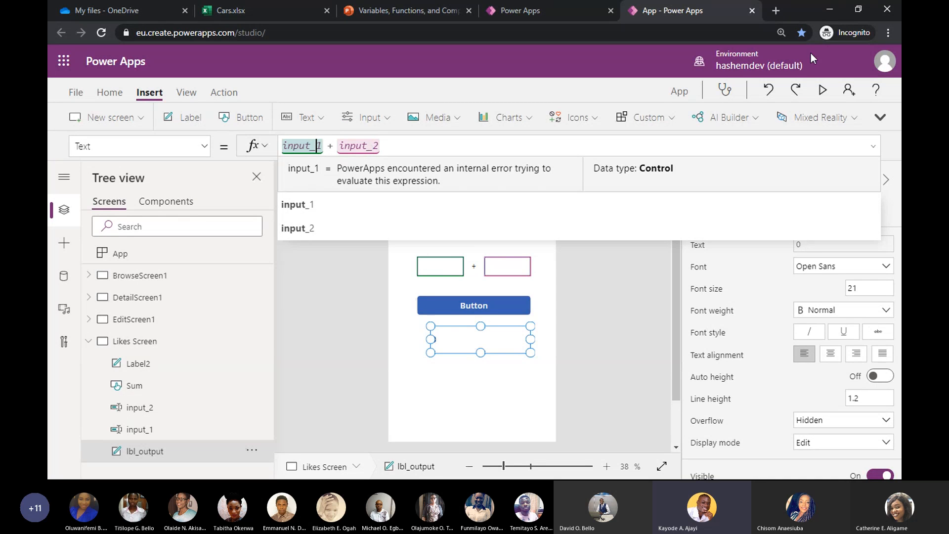
Preview the app and test the addition with 3 in the first input and 5 in the second, then return to editing.
{"action": "left_click", "coordinate": [824, 88]}
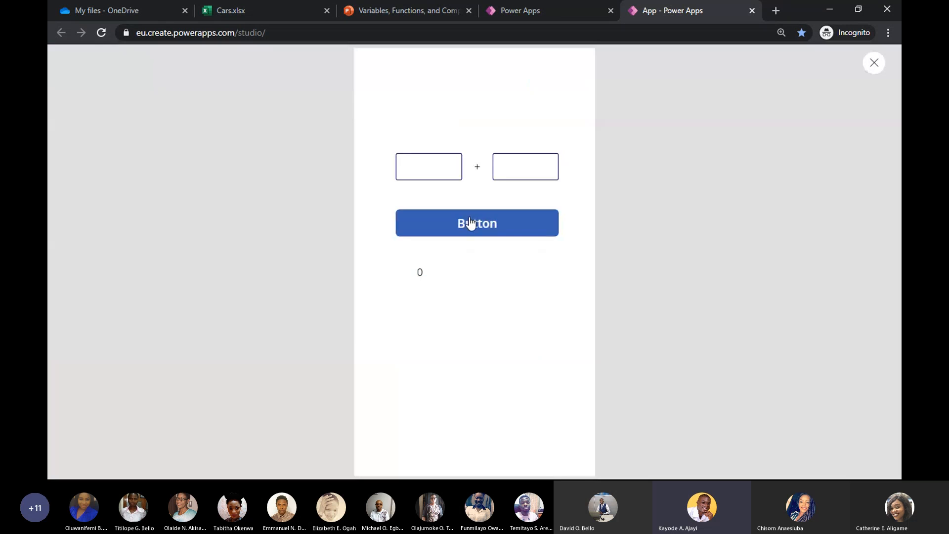
{"action": "left_click", "coordinate": [436, 170]}
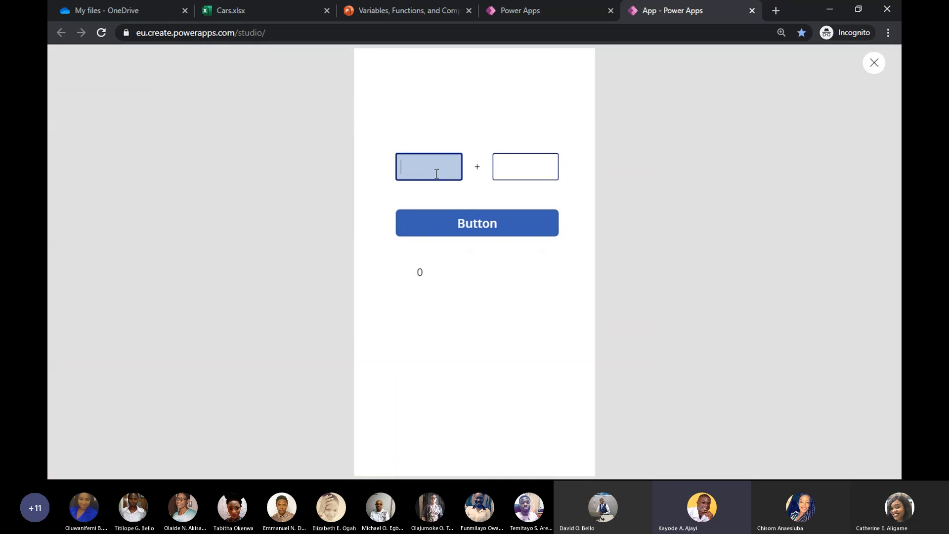
{"action": "type", "text": "3"}
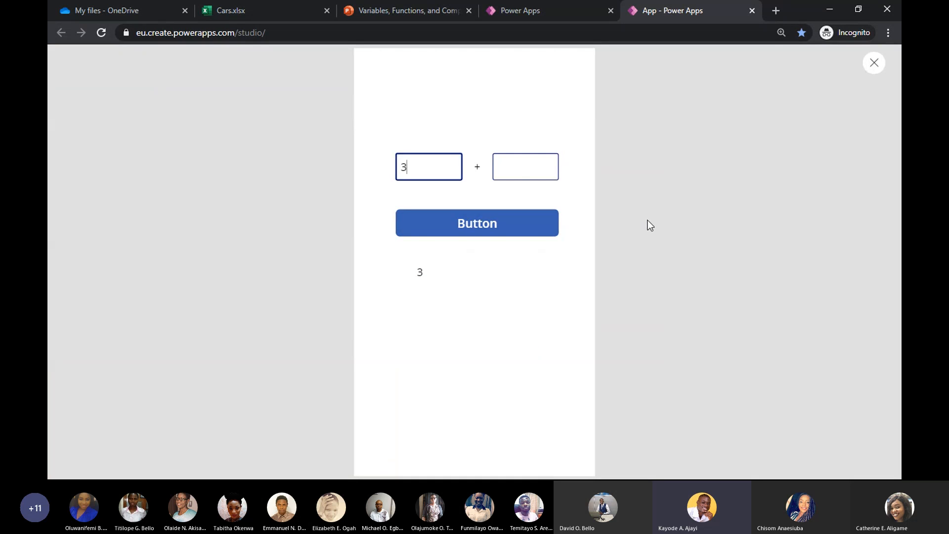
{"action": "left_click", "coordinate": [527, 168]}
{"action": "type", "text": "5"}
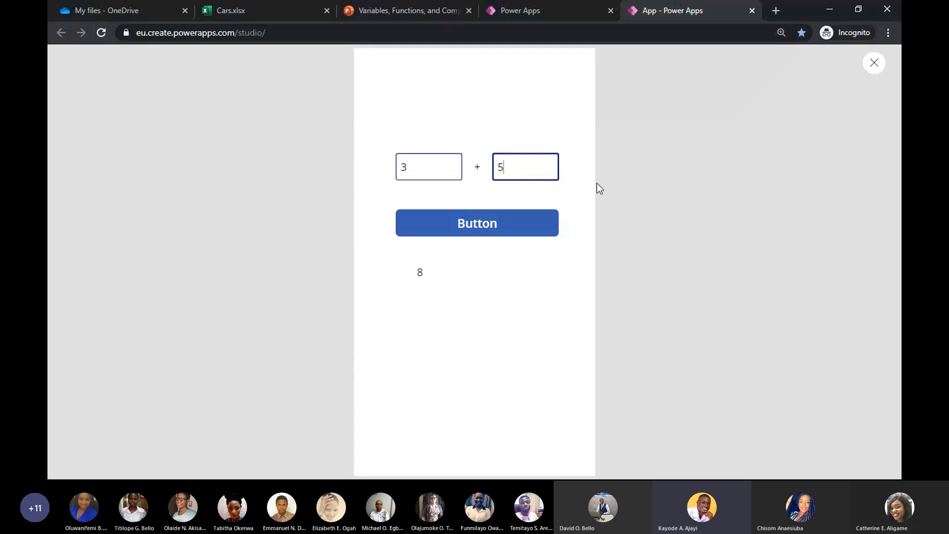
{"action": "double_click", "coordinate": [420, 272]}
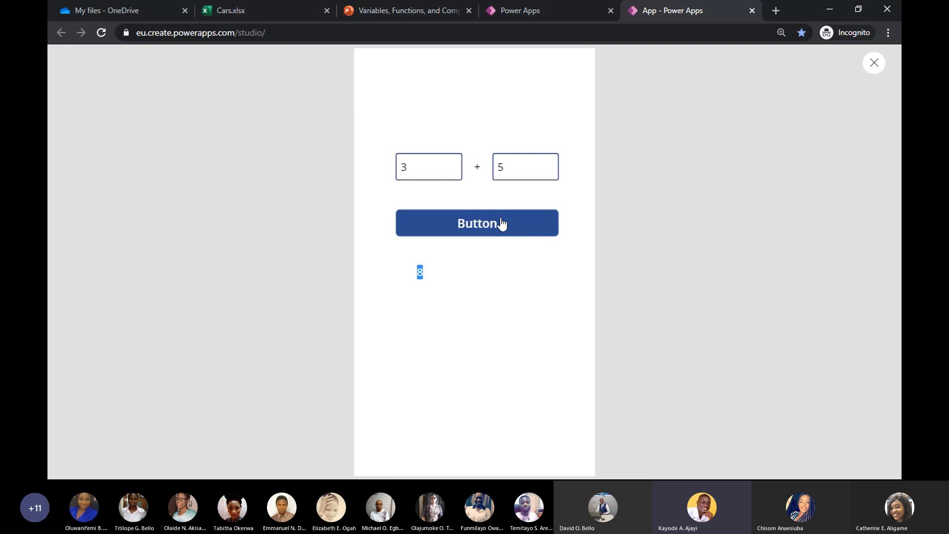
{"action": "left_click", "coordinate": [884, 67]}
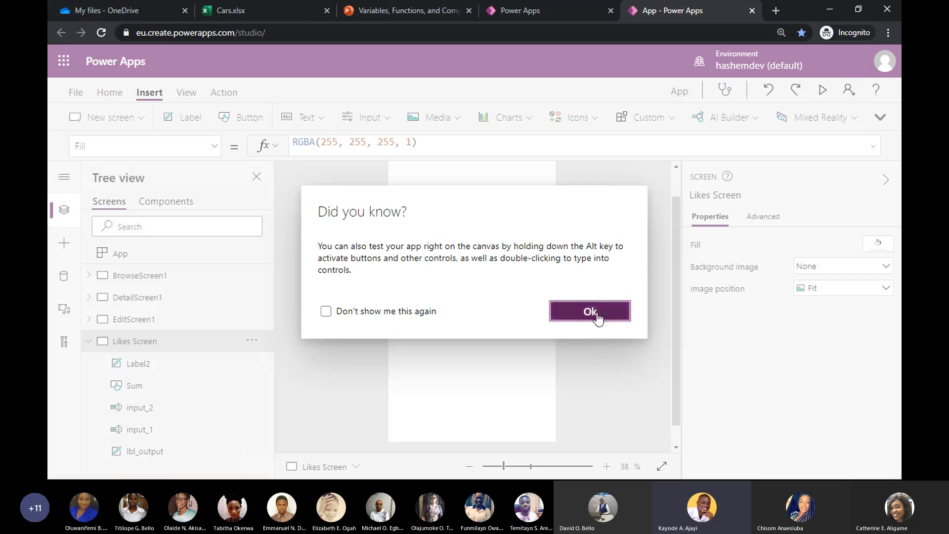
{"action": "left_click", "coordinate": [591, 312]}
Clear the Text formula of the lbl_output label so the property is empty.
{"action": "left_click", "coordinate": [411, 146]}
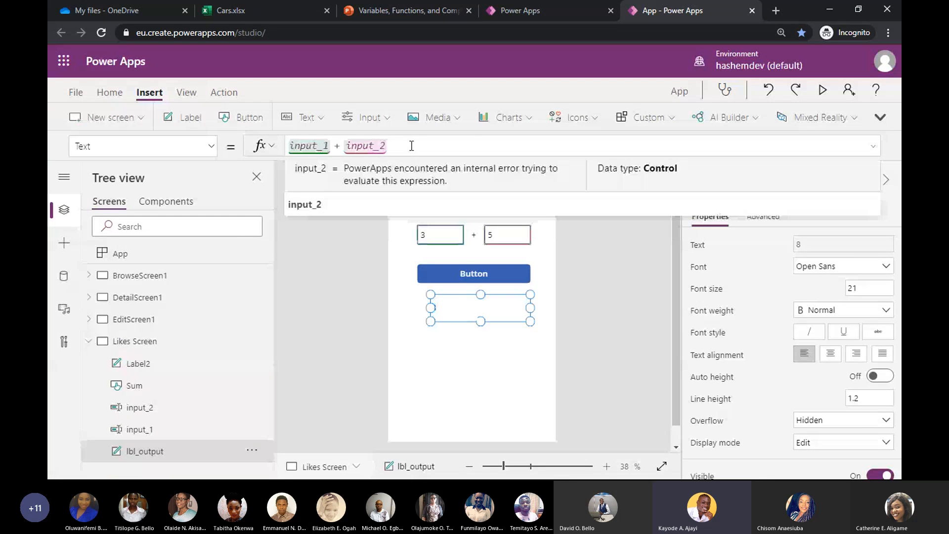
{"action": "key", "text": "ctrl+a"}
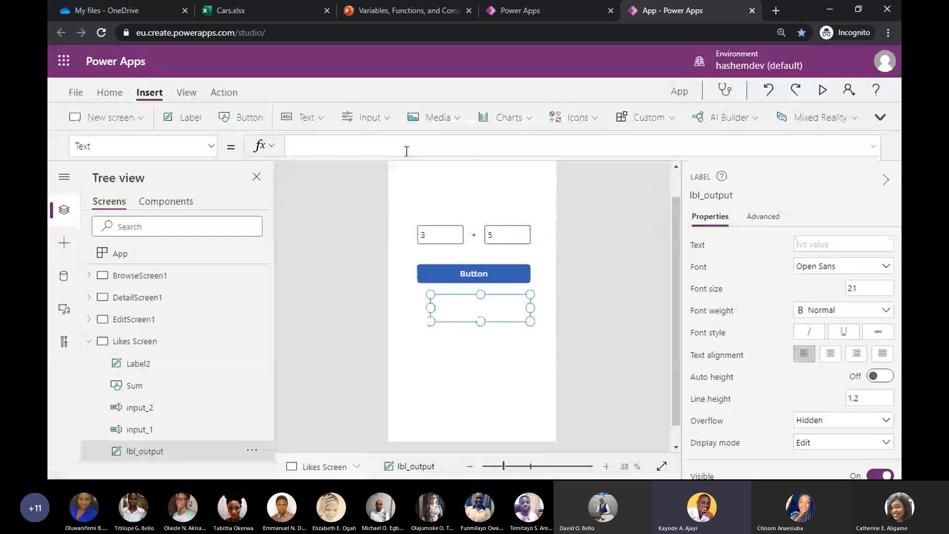
{"action": "left_click", "coordinate": [320, 230]}
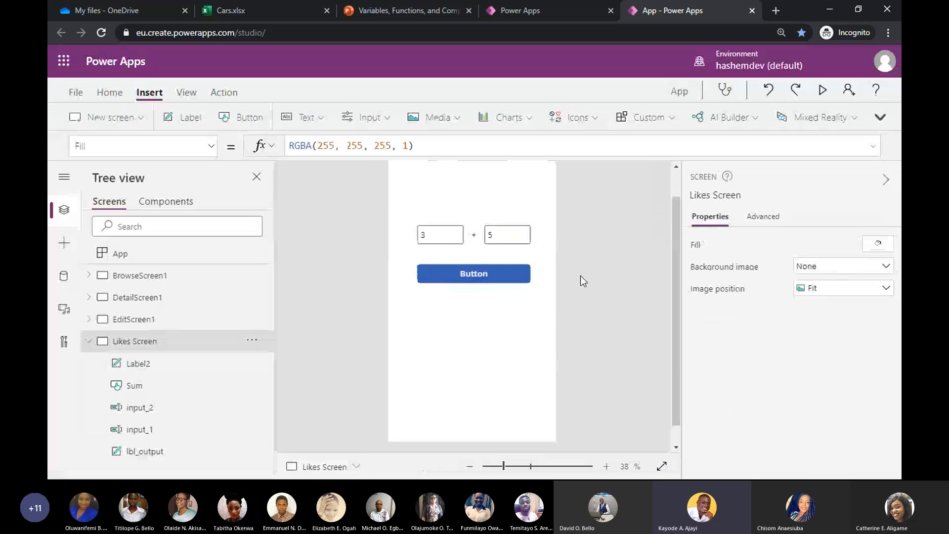
{"action": "left_click", "coordinate": [499, 277]}
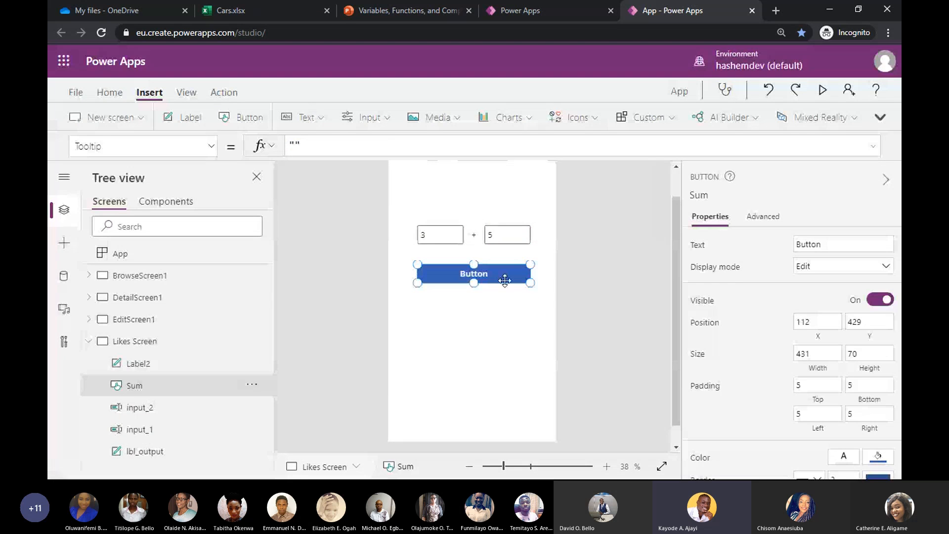
{"action": "left_click", "coordinate": [211, 148]}
{"action": "scroll", "coordinate": [176, 328], "scroll_direction": "down", "scroll_amount": 2}
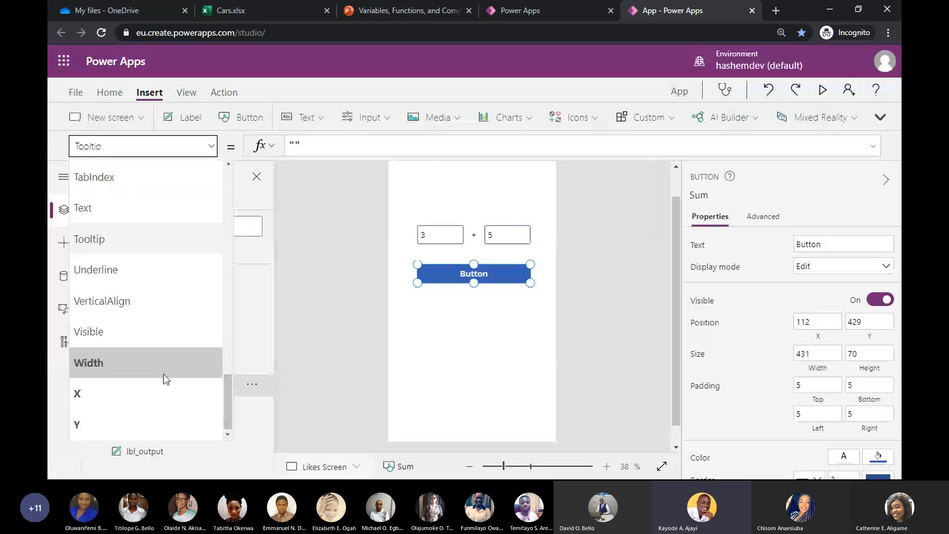
{"action": "scroll", "coordinate": [133, 321], "scroll_direction": "up", "scroll_amount": 4}
{"action": "scroll", "coordinate": [132, 322], "scroll_direction": "up", "scroll_amount": 1}
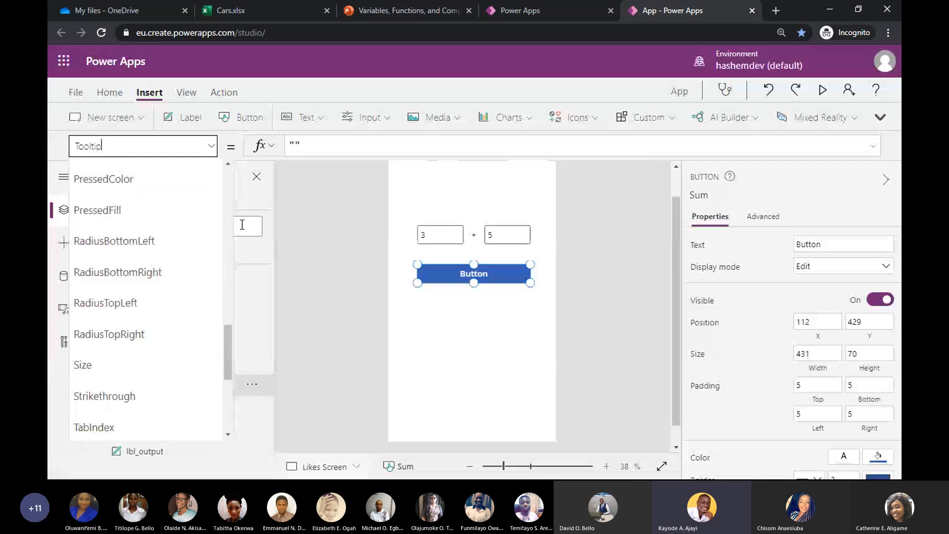
{"action": "left_click", "coordinate": [331, 211]}
Widen the lbl_output label so its left edge lines up with the left edge of the button above it.
{"action": "left_click", "coordinate": [437, 314]}
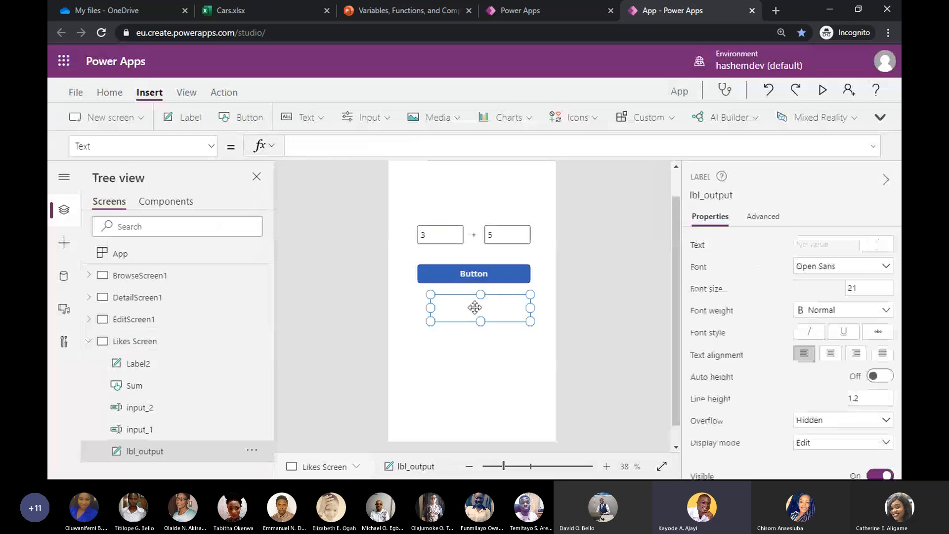
{"action": "left_click_drag", "start_coordinate": [428, 304], "coordinate": [417, 307]}
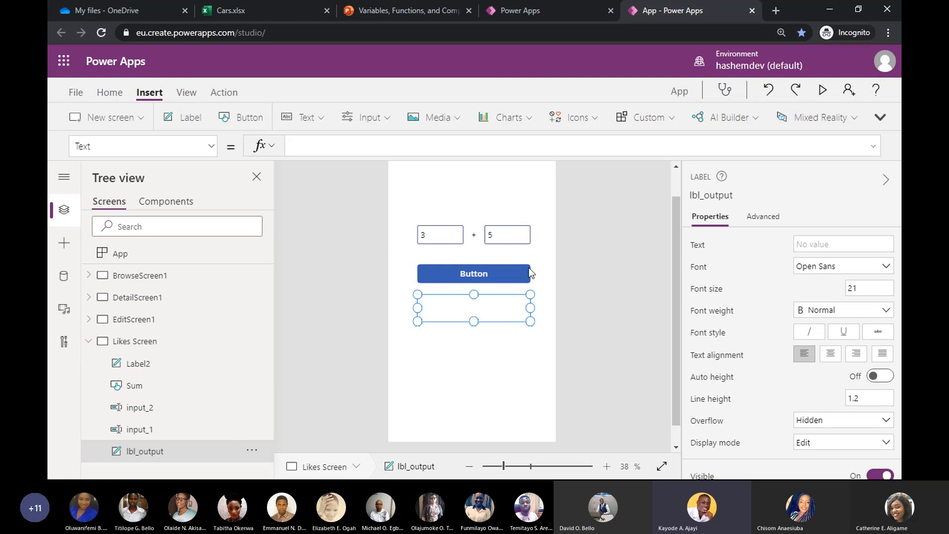
Select the Sum button and bring up its OnSelect property for formula editing.
{"action": "left_click", "coordinate": [512, 275]}
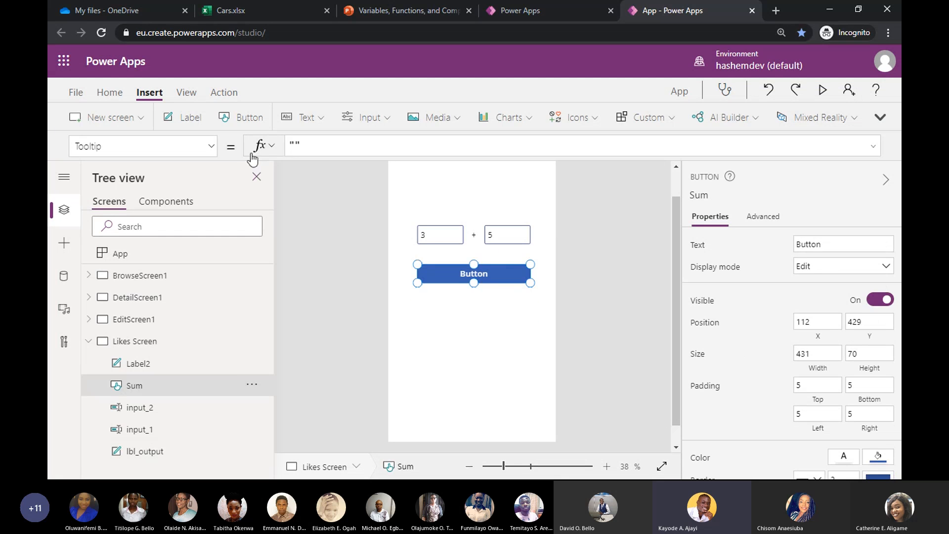
{"action": "left_click", "coordinate": [206, 145]}
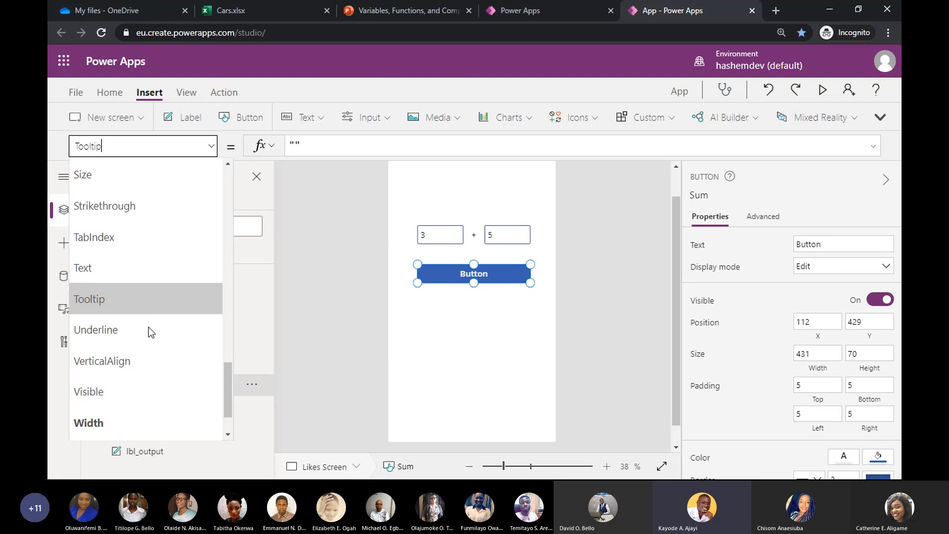
{"action": "scroll", "coordinate": [148, 327], "scroll_direction": "up", "scroll_amount": 5}
{"action": "scroll", "coordinate": [148, 329], "scroll_direction": "down", "scroll_amount": 6}
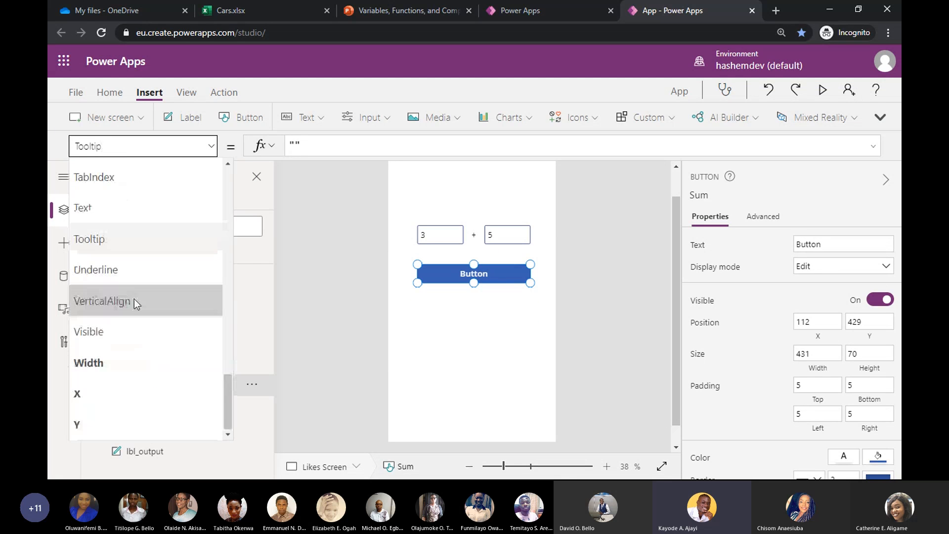
{"action": "scroll", "coordinate": [134, 300], "scroll_direction": "up", "scroll_amount": 5}
{"action": "scroll", "coordinate": [132, 302], "scroll_direction": "down", "scroll_amount": 5}
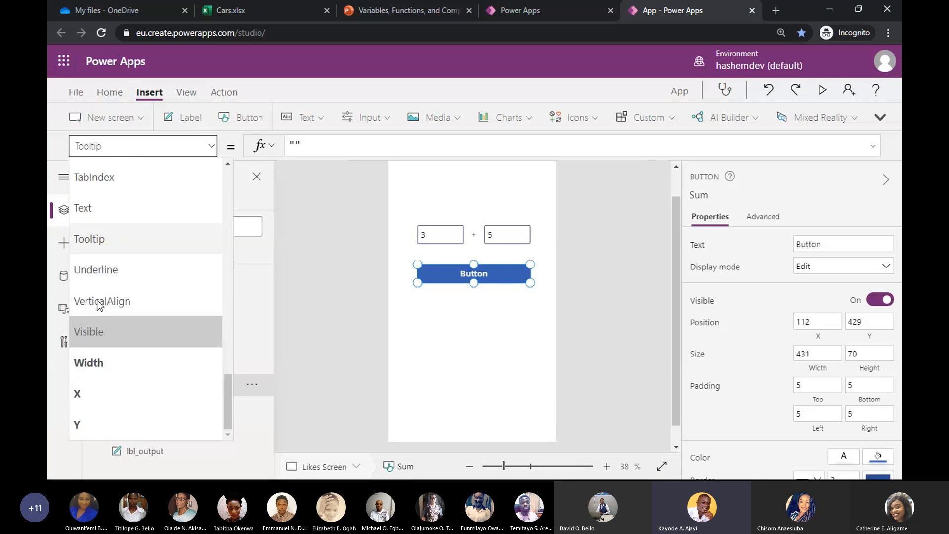
{"action": "scroll", "coordinate": [107, 287], "scroll_direction": "up", "scroll_amount": 5}
{"action": "scroll", "coordinate": [119, 266], "scroll_direction": "up", "scroll_amount": 3}
{"action": "scroll", "coordinate": [105, 290], "scroll_direction": "down", "scroll_amount": 6}
{"action": "scroll", "coordinate": [113, 308], "scroll_direction": "up", "scroll_amount": 5}
{"action": "scroll", "coordinate": [120, 262], "scroll_direction": "up", "scroll_amount": 10}
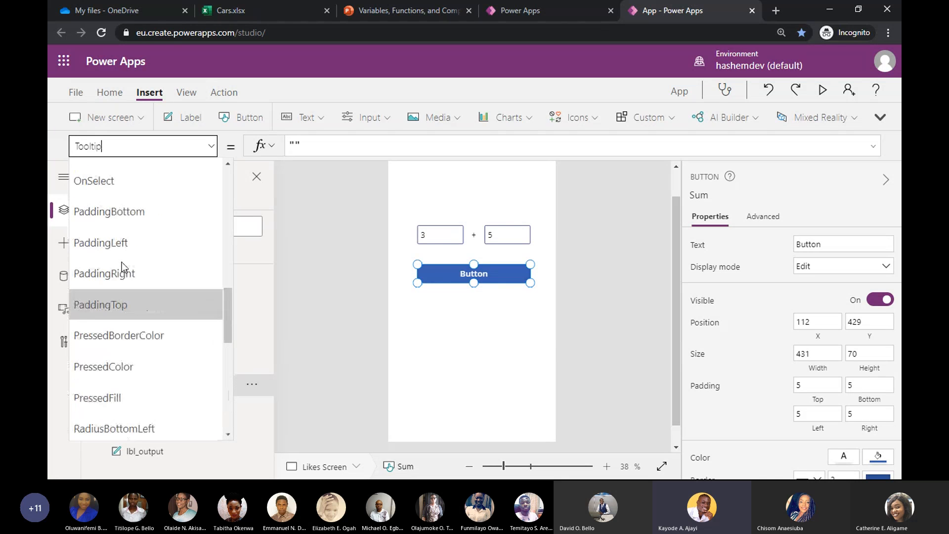
{"action": "scroll", "coordinate": [112, 236], "scroll_direction": "up", "scroll_amount": 8}
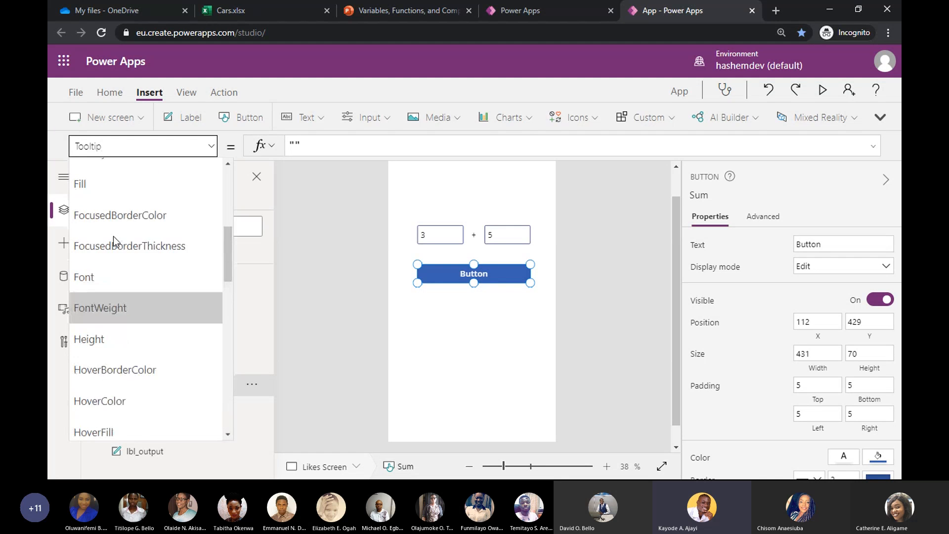
{"action": "scroll", "coordinate": [115, 238], "scroll_direction": "down", "scroll_amount": 8}
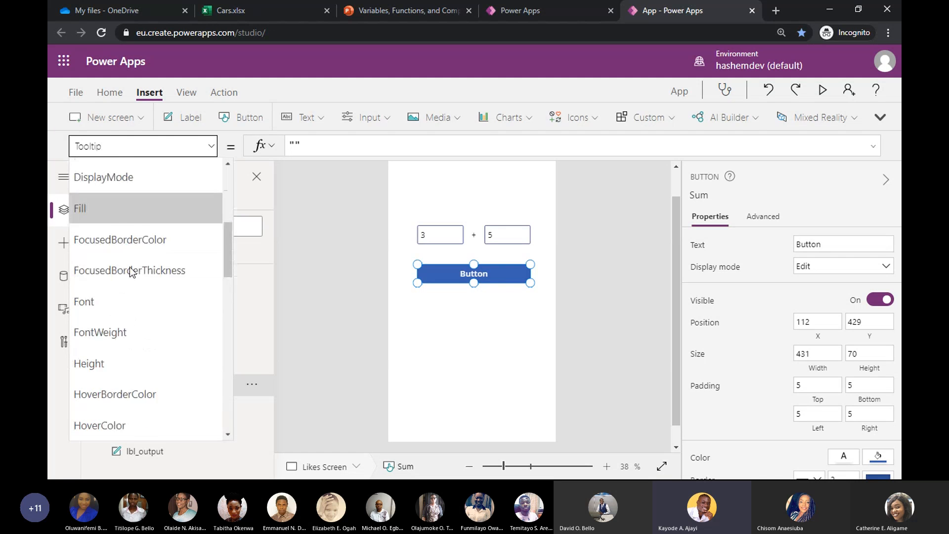
{"action": "scroll", "coordinate": [120, 298], "scroll_direction": "down", "scroll_amount": 2}
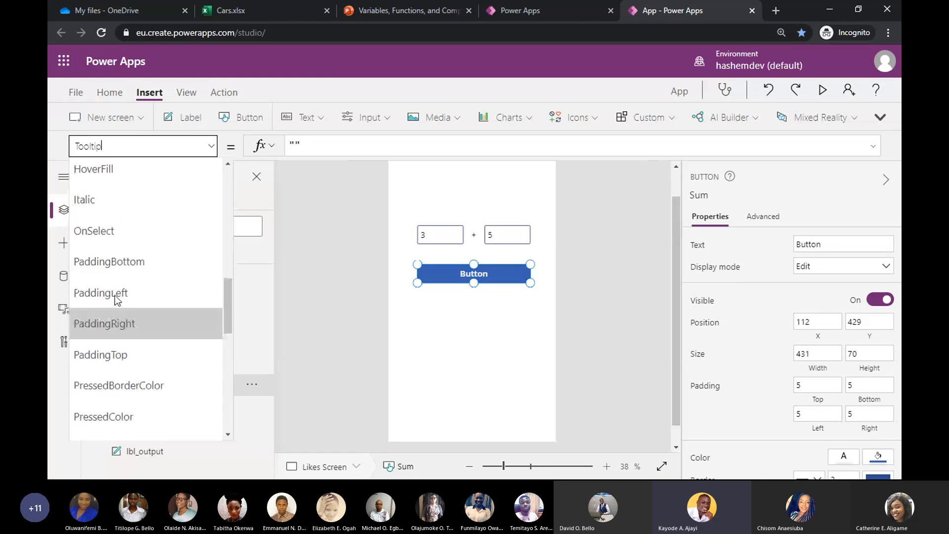
{"action": "left_click", "coordinate": [105, 232]}
Replace the Sum button's OnSelect formula with a Set function that names Sum as the global variable.
{"action": "left_click", "coordinate": [334, 146]}
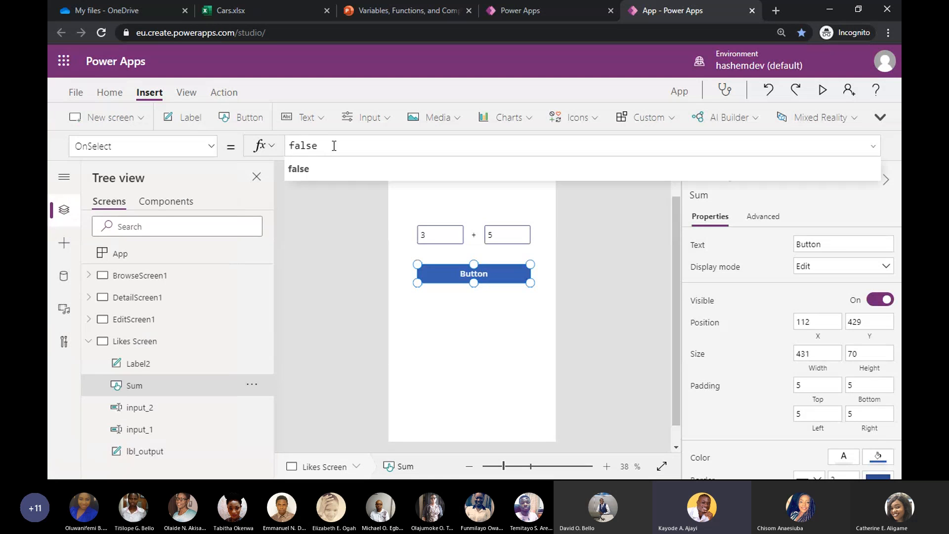
{"action": "key", "text": "ctrl+a"}
{"action": "type", "text": "S"}
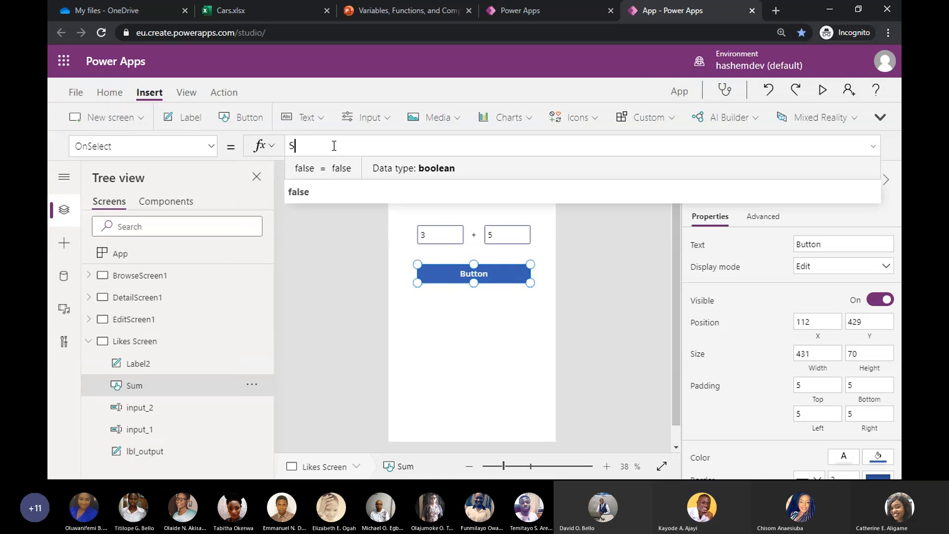
{"action": "type", "text": "et("}
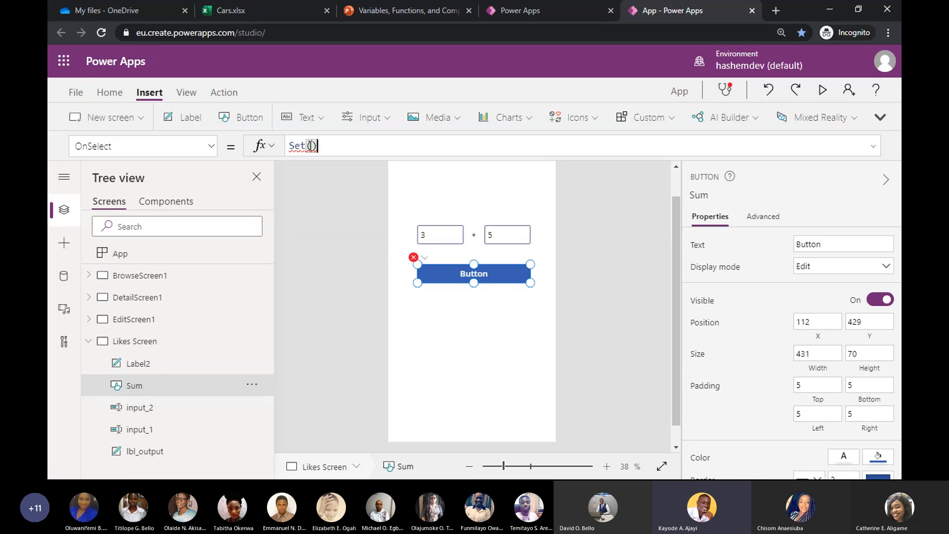
{"action": "left_click", "coordinate": [299, 149]}
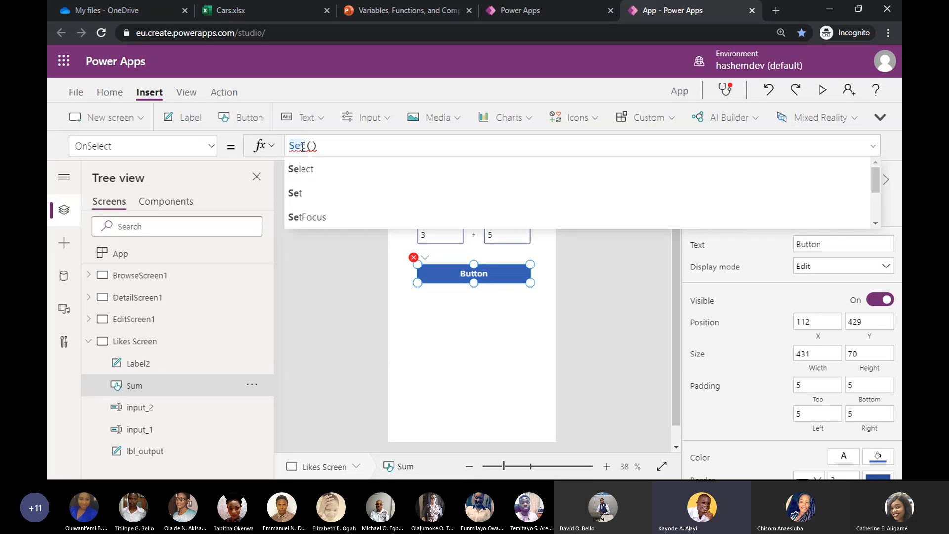
{"action": "left_click", "coordinate": [312, 145]}
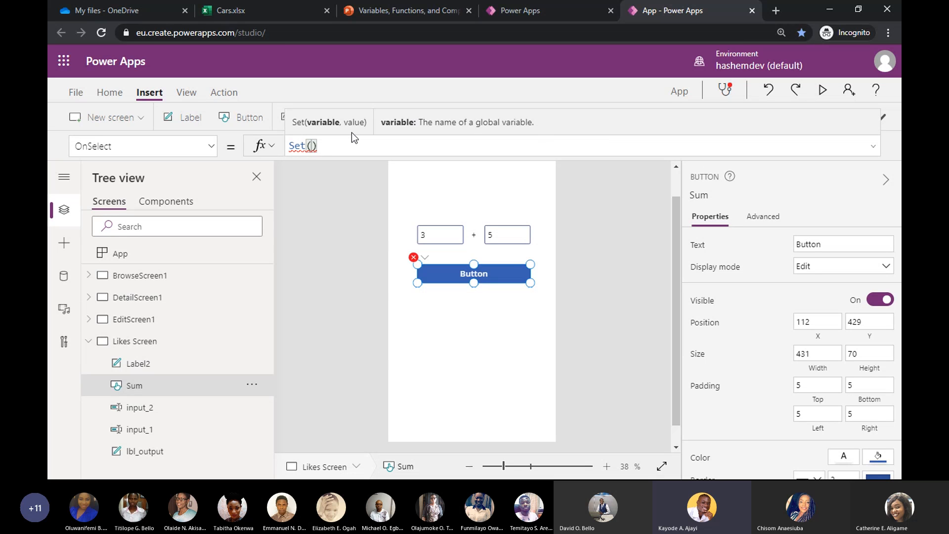
{"action": "type", "text": "su"}
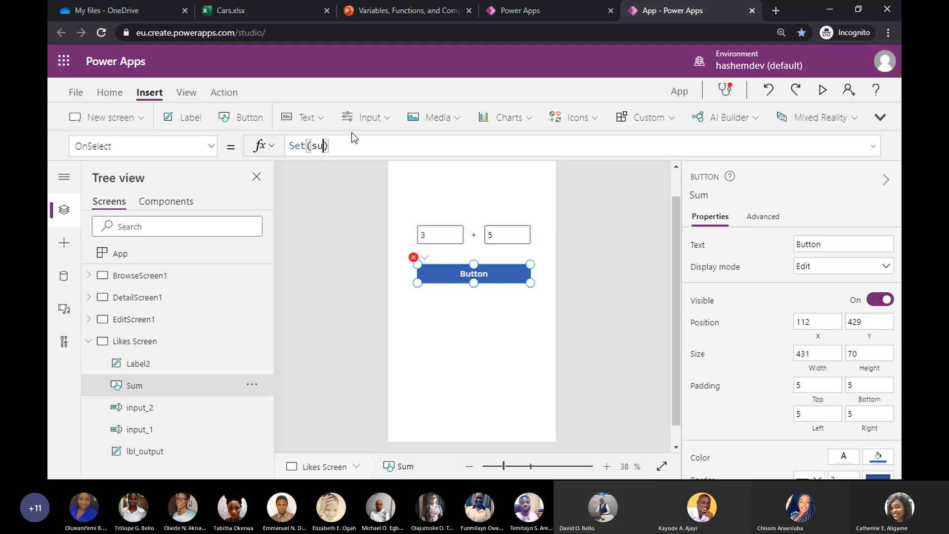
{"action": "type", "text": "m"}
{"action": "key", "text": "Tab"}
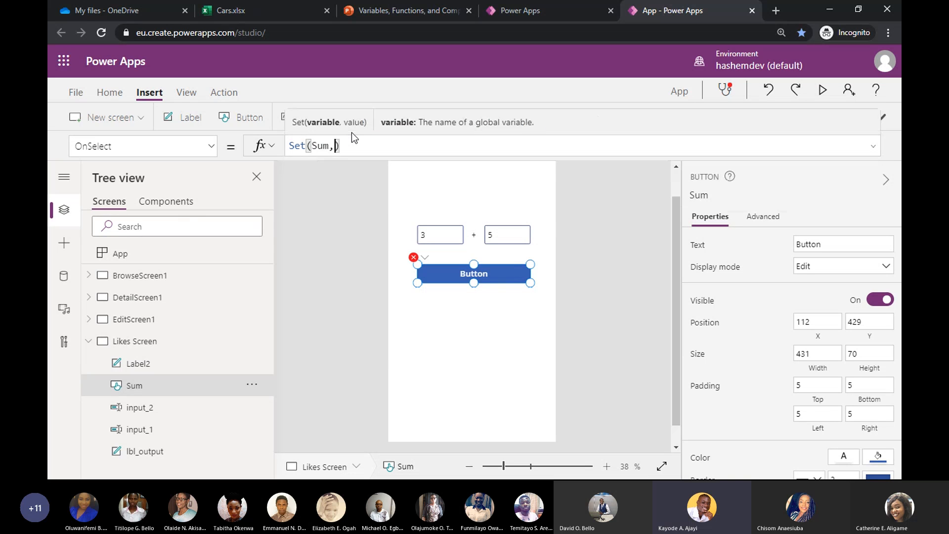
{"action": "type", "text": ","}
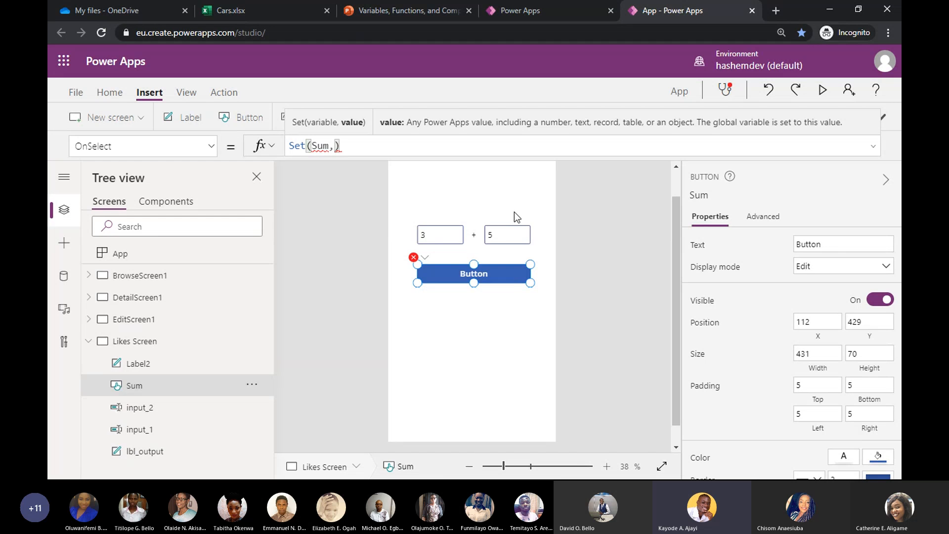
Enter input_1+input_2 as the value argument of the Set function.
{"action": "type", "text": "input_"}
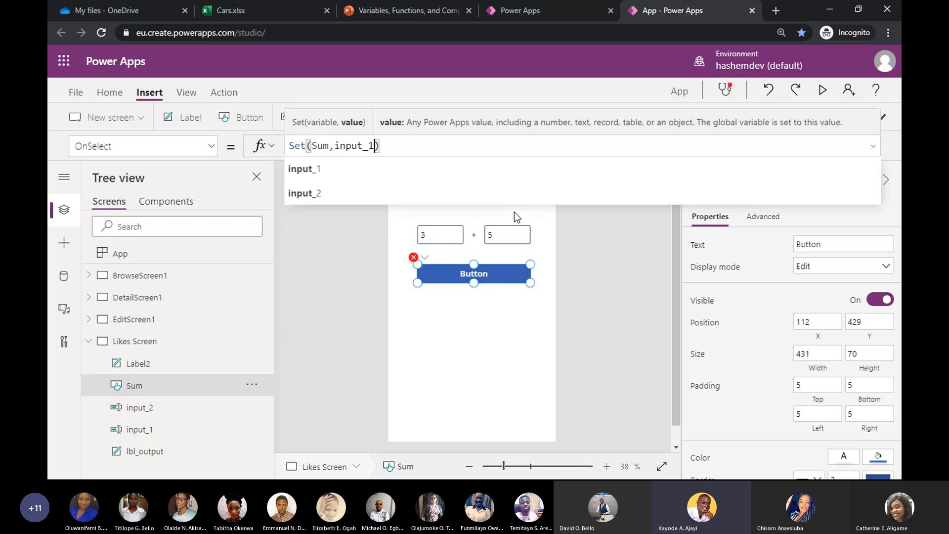
{"action": "type", "text": "1"}
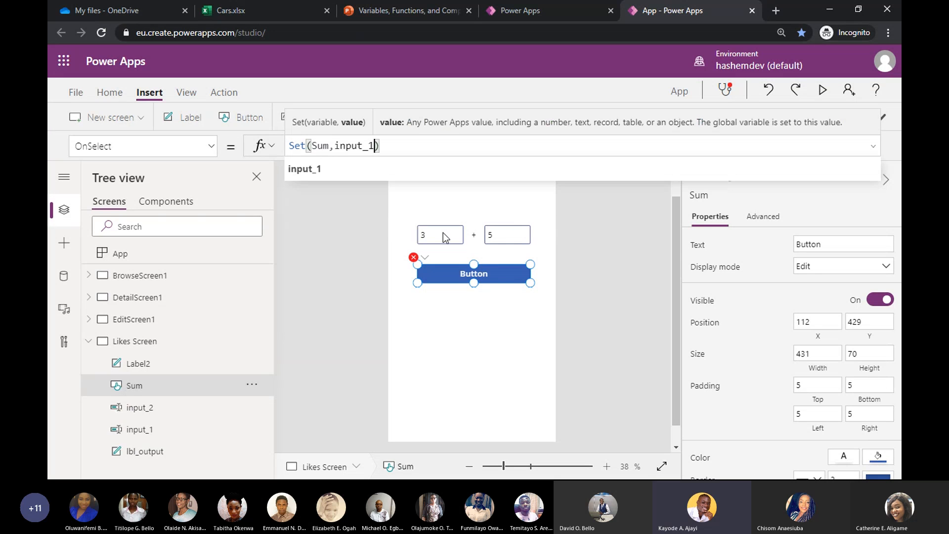
{"action": "left_click", "coordinate": [321, 168]}
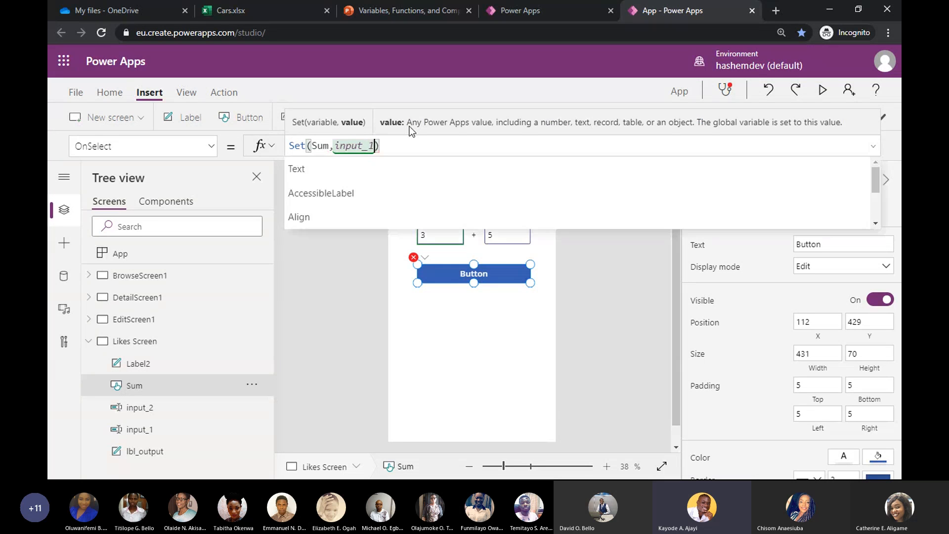
{"action": "type", "text": "+"}
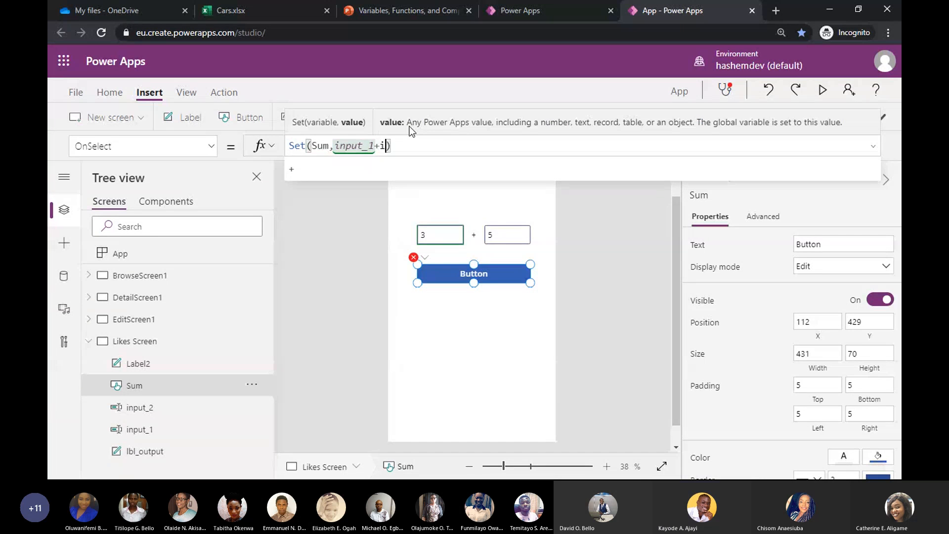
{"action": "type", "text": "inpu"}
{"action": "left_click", "coordinate": [381, 192]}
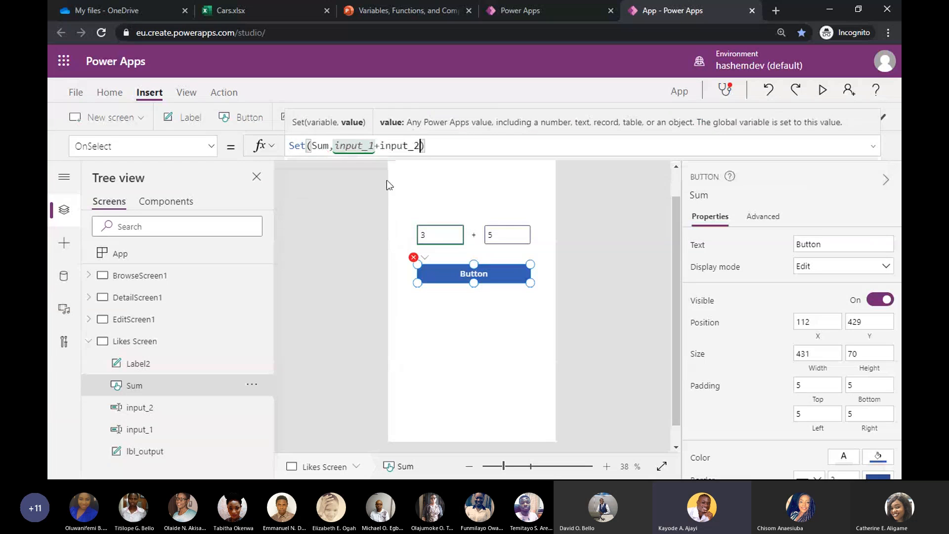
Change the Set function's value argument to input_1.Text + input_2.Text.
{"action": "left_click", "coordinate": [375, 147]}
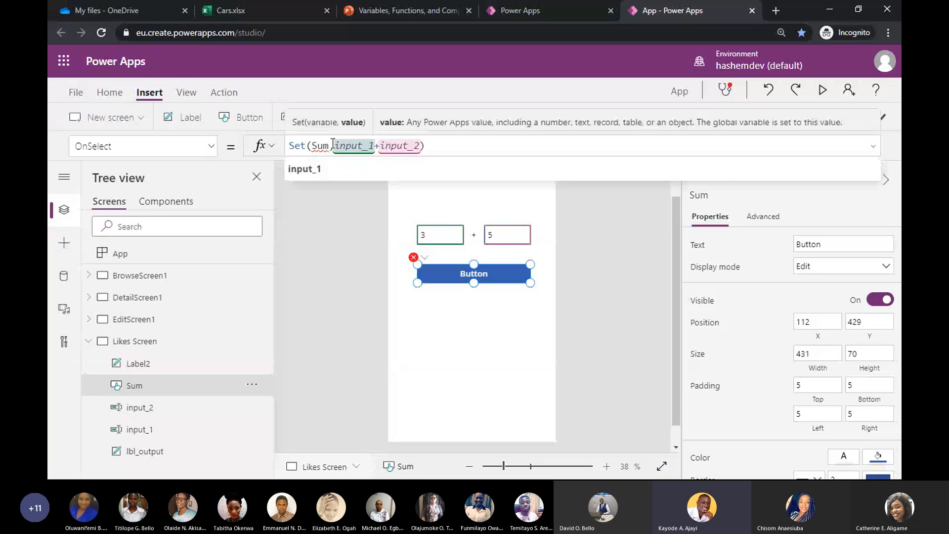
{"action": "left_click_drag", "start_coordinate": [427, 147], "coordinate": [376, 147]}
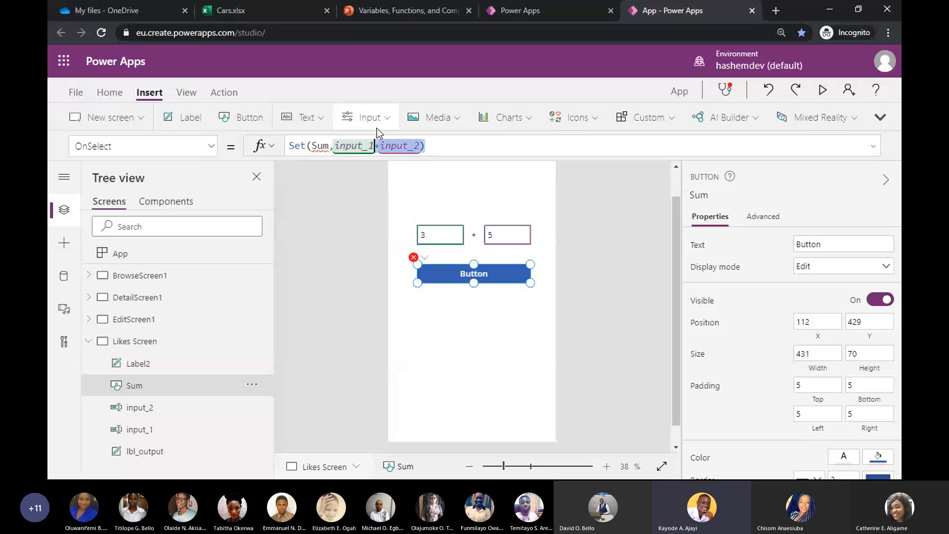
{"action": "type", "text": "."}
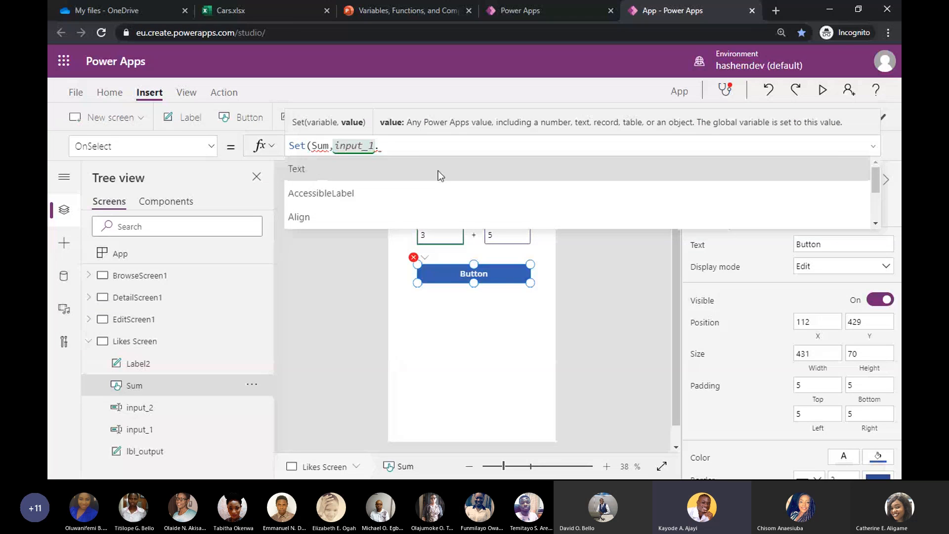
{"action": "left_click", "coordinate": [438, 171]}
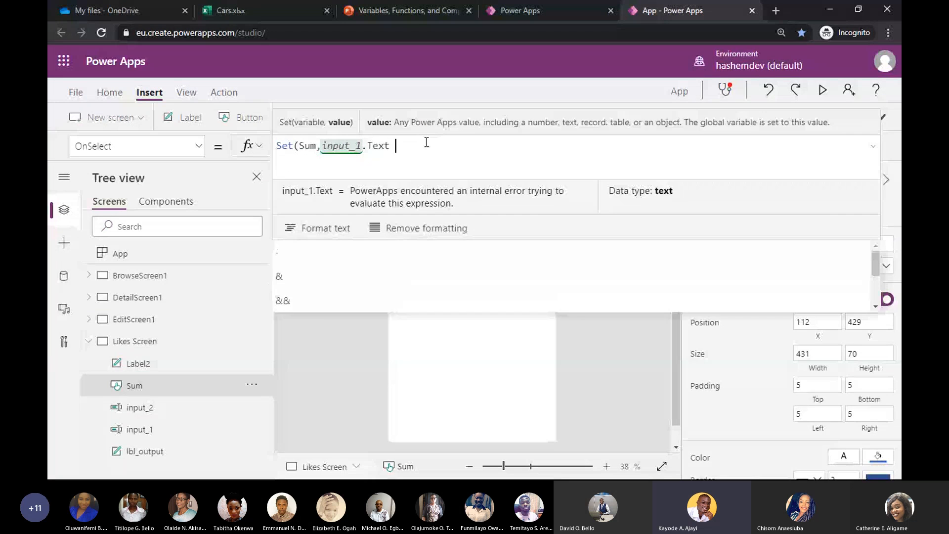
{"action": "type", "text": "+"}
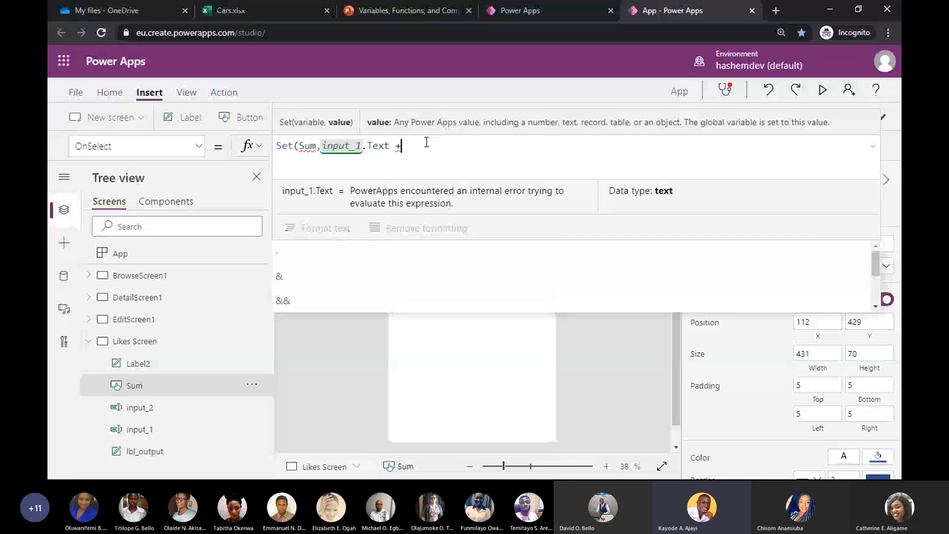
{"action": "type", "text": " inpu"}
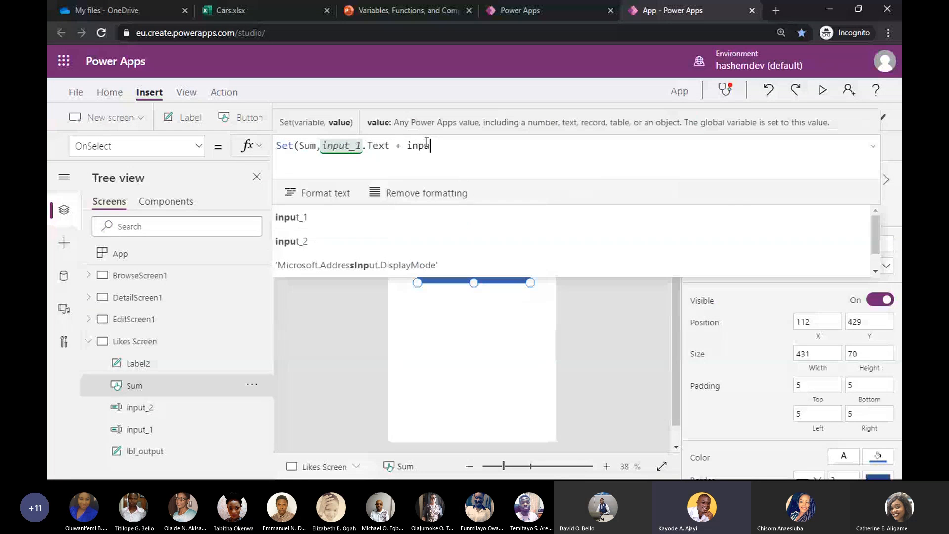
{"action": "left_click", "coordinate": [408, 231]}
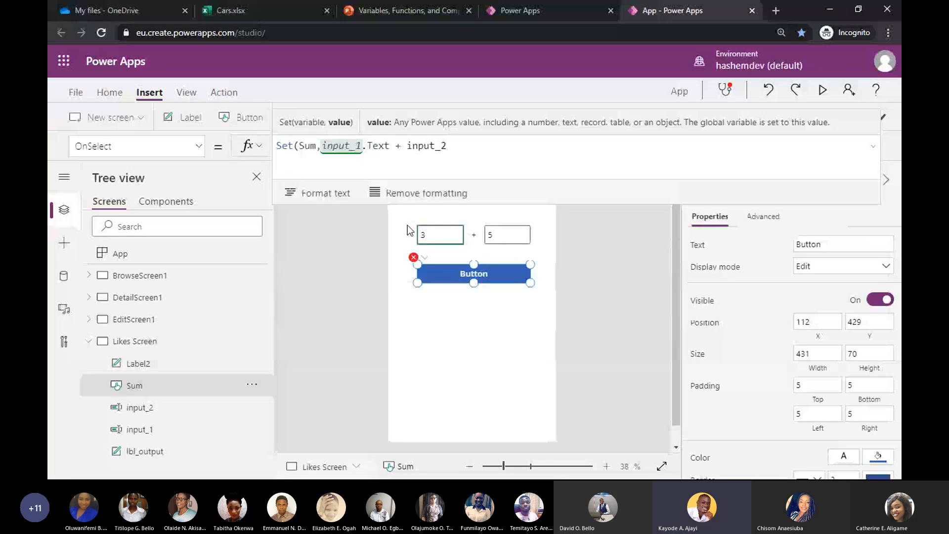
{"action": "type", "text": ".Te"}
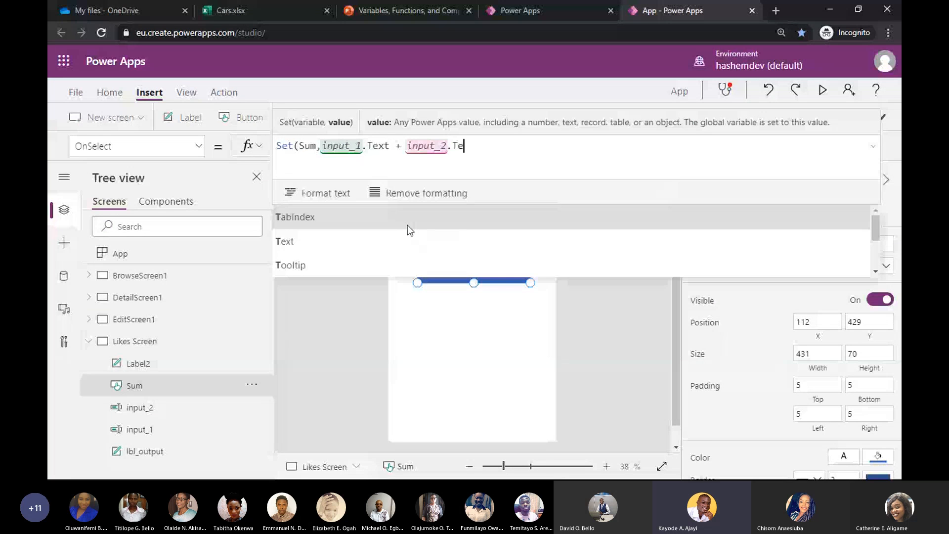
{"action": "type", "text": "xt"}
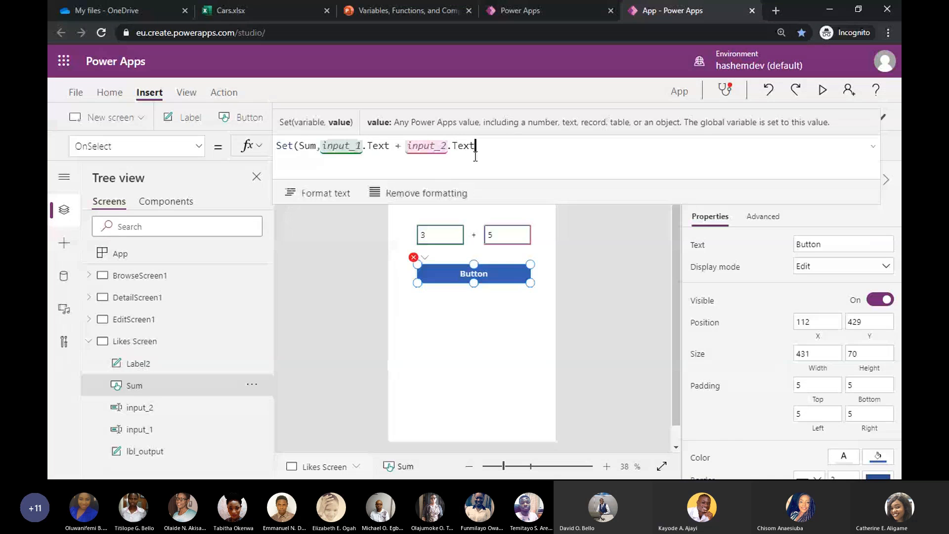
{"action": "type", "text": ")"}
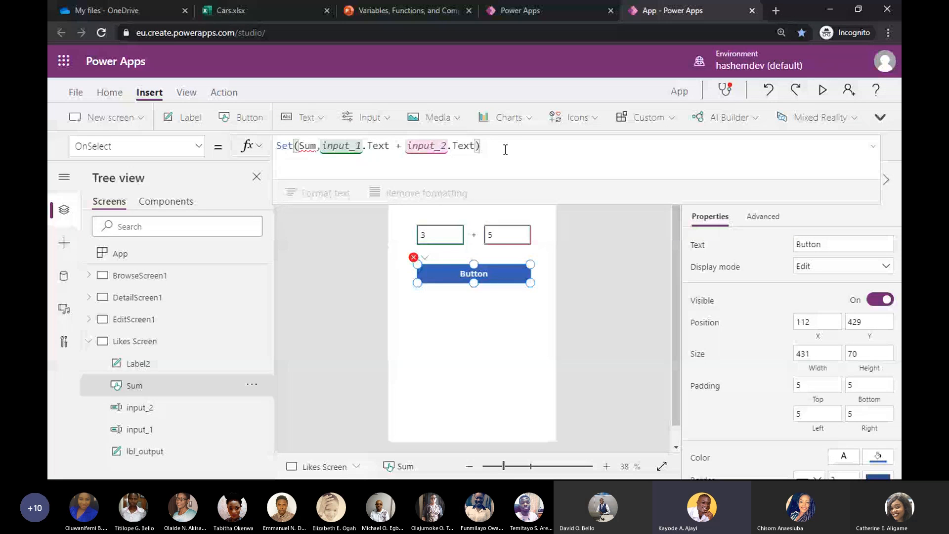
Rename the global variable in the Set formula to lowercase sum.
{"action": "left_click", "coordinate": [305, 148]}
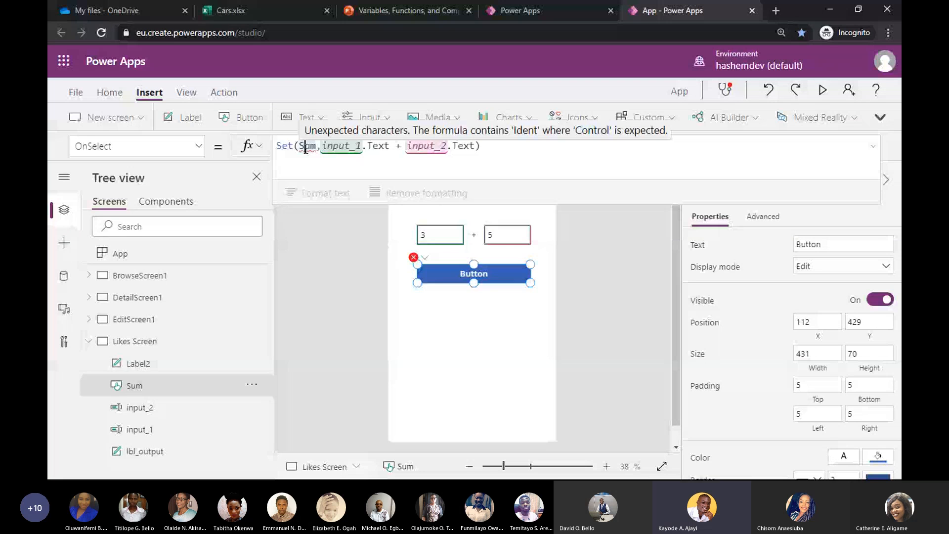
{"action": "key", "text": "BackSpace"}
{"action": "type", "text": "s"}
{"action": "left_click", "coordinate": [439, 161]}
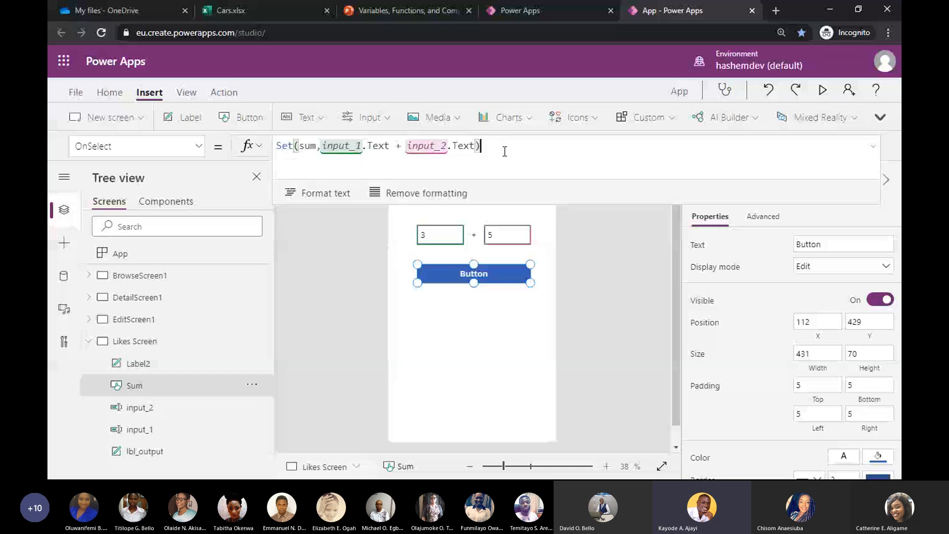
Examine the sum variable and the input_1.Text reference inside the Set formula.
{"action": "left_click", "coordinate": [310, 147]}
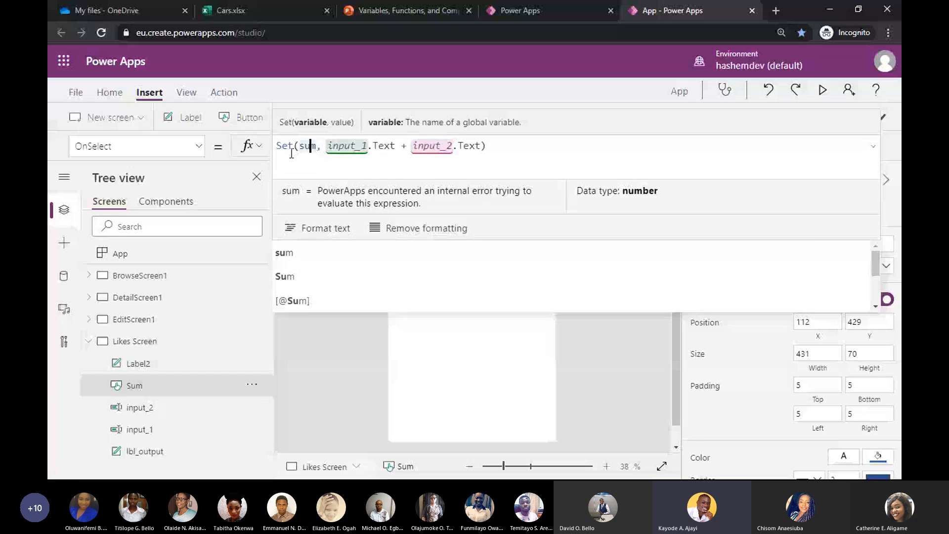
{"action": "left_click", "coordinate": [321, 242]}
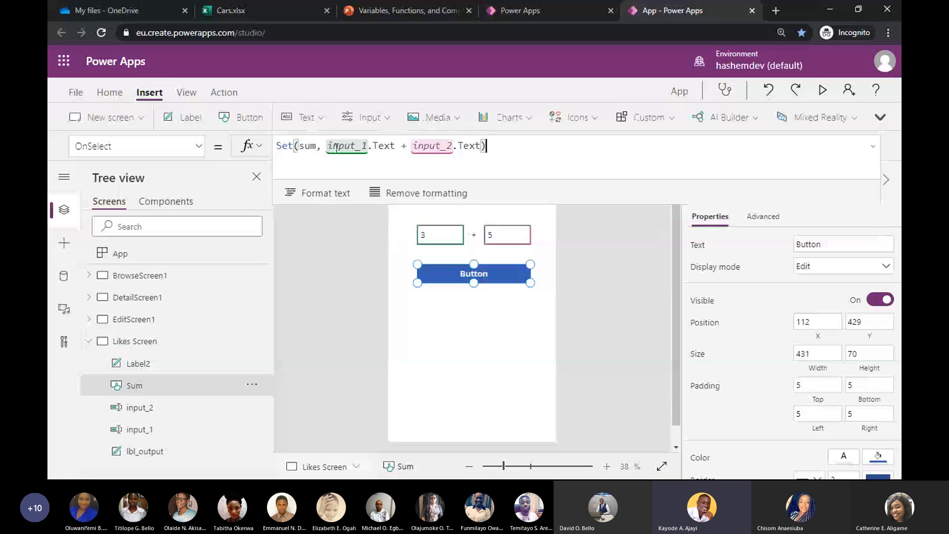
{"action": "left_click", "coordinate": [389, 148]}
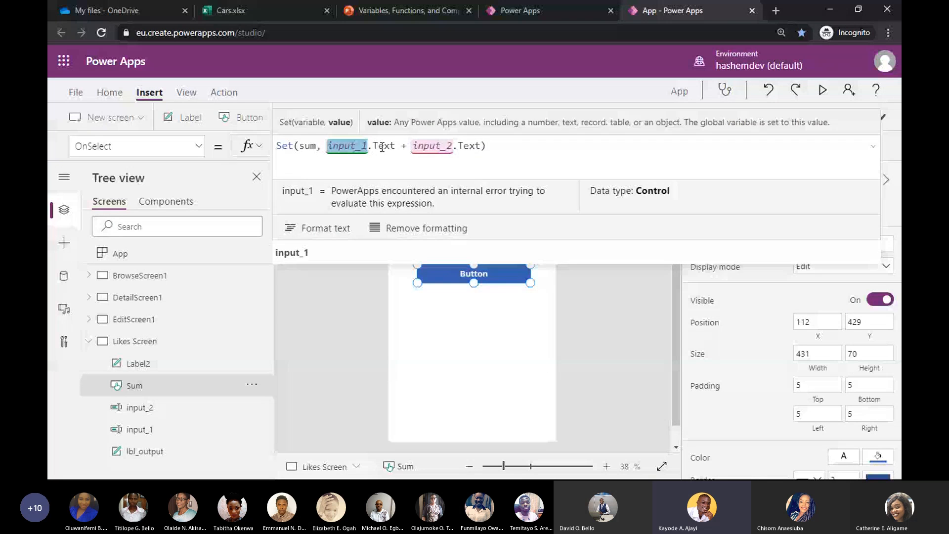
{"action": "left_click", "coordinate": [389, 147]}
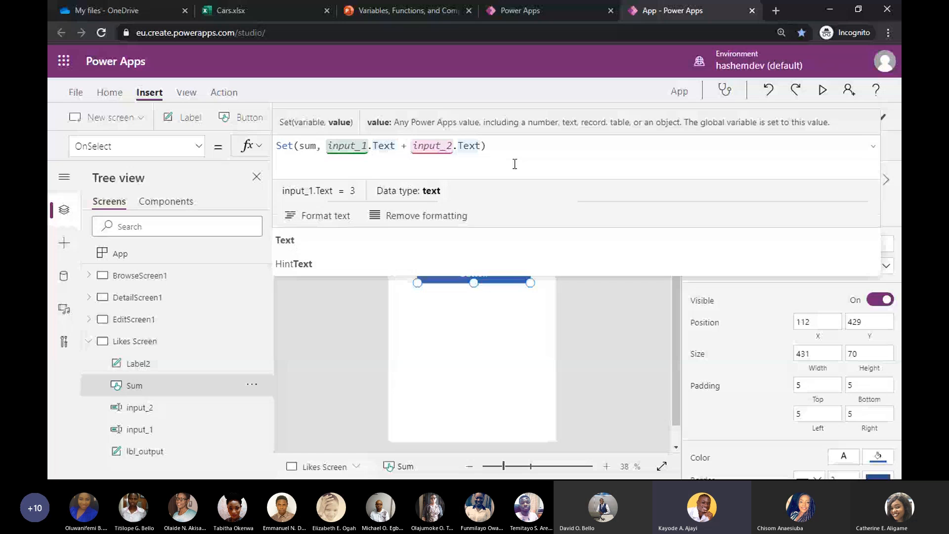
{"action": "left_click", "coordinate": [502, 148]}
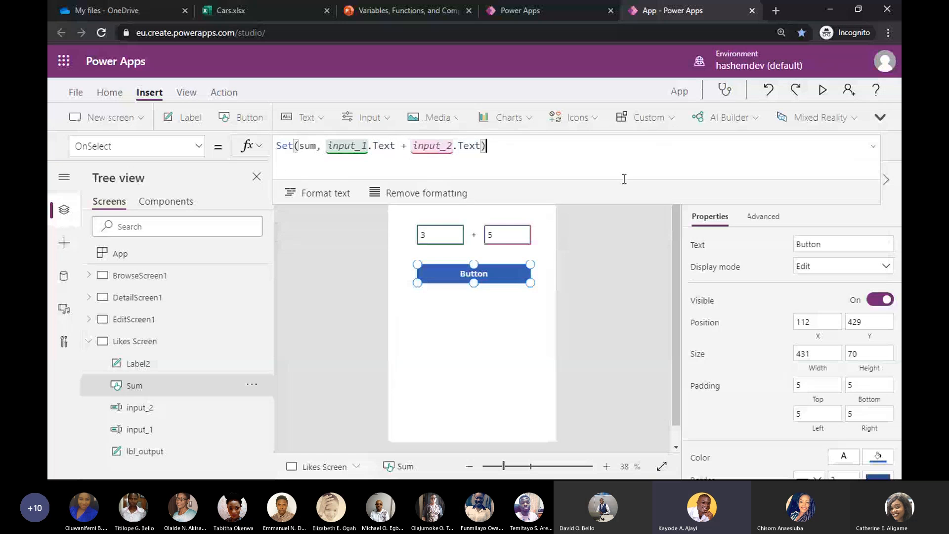
Test the screen in preview by entering 2 in both inputs and running the Sum button, and return to editing.
{"action": "left_click", "coordinate": [454, 321]}
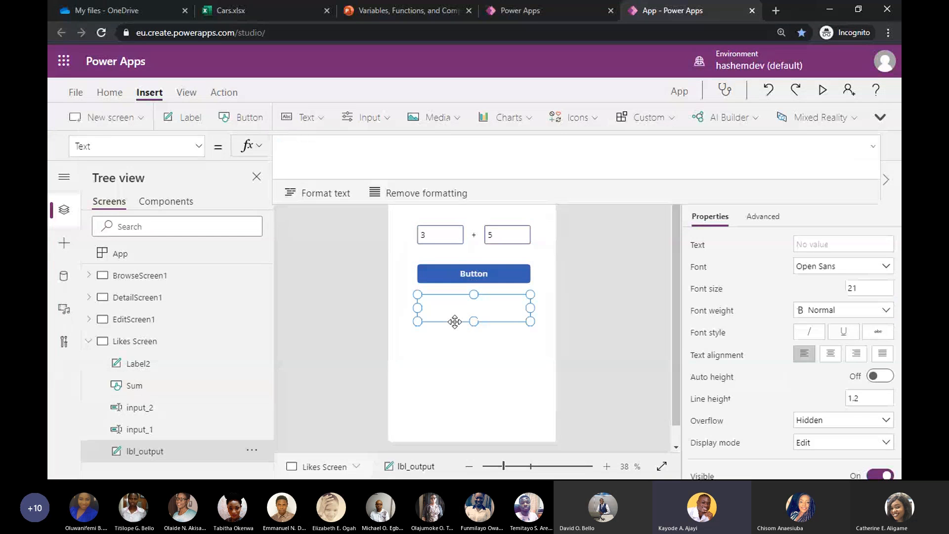
{"action": "left_click", "coordinate": [822, 90]}
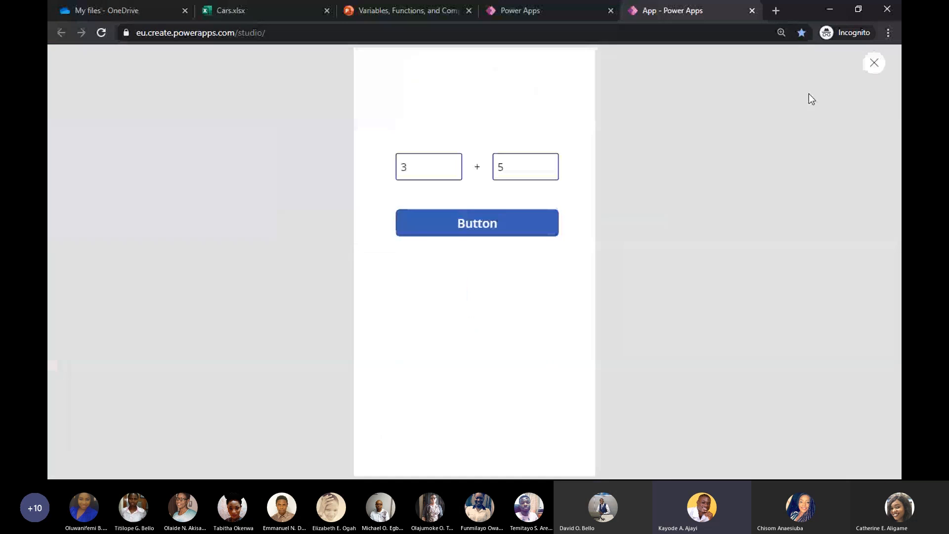
{"action": "double_click", "coordinate": [424, 170]}
{"action": "type", "text": "2"}
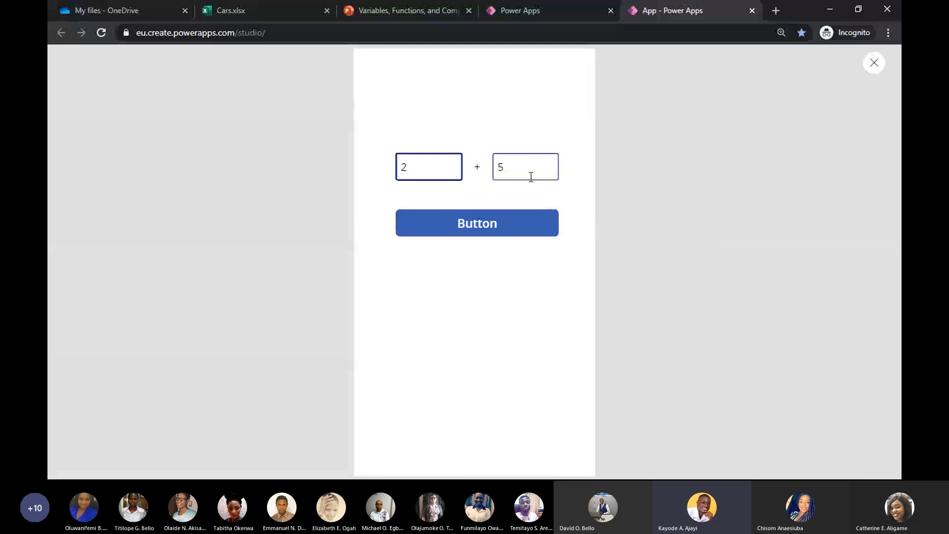
{"action": "double_click", "coordinate": [530, 177]}
{"action": "type", "text": "2"}
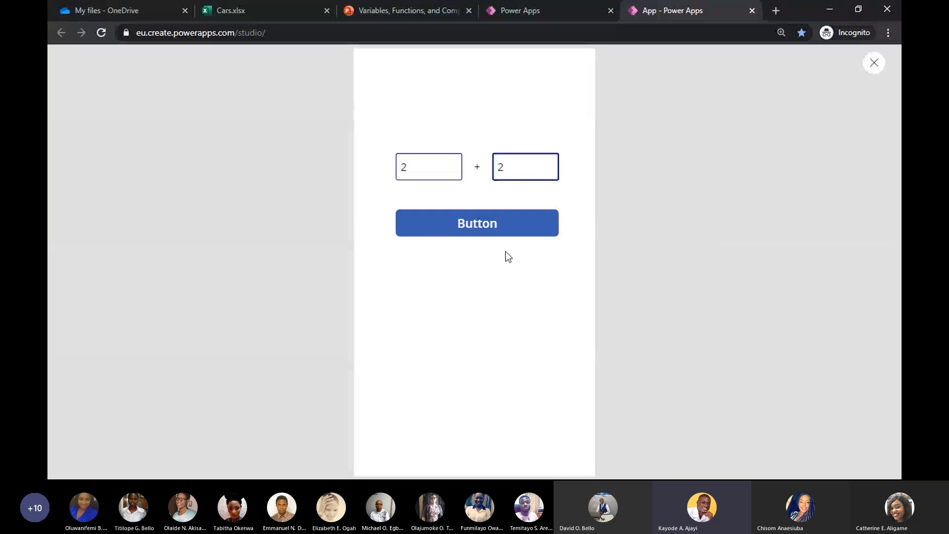
{"action": "left_click", "coordinate": [493, 224]}
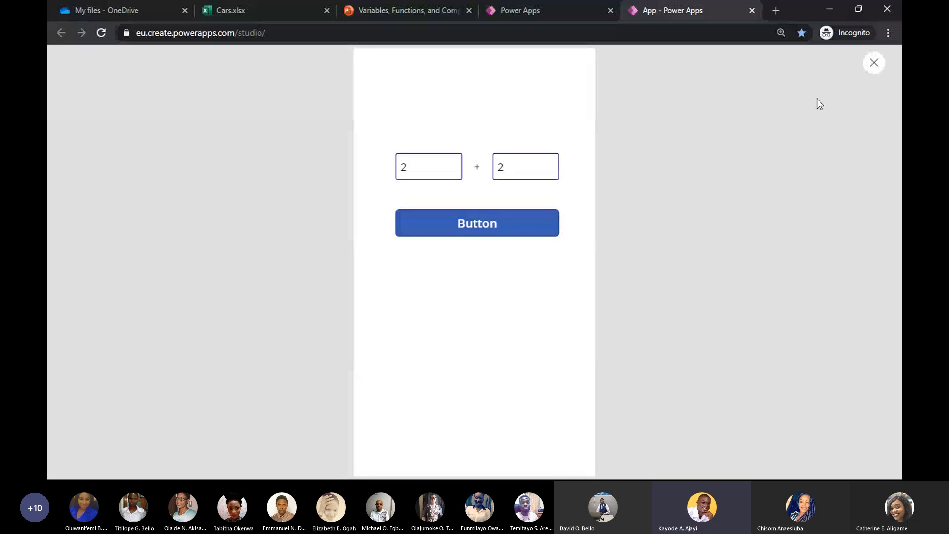
{"action": "left_click", "coordinate": [873, 65]}
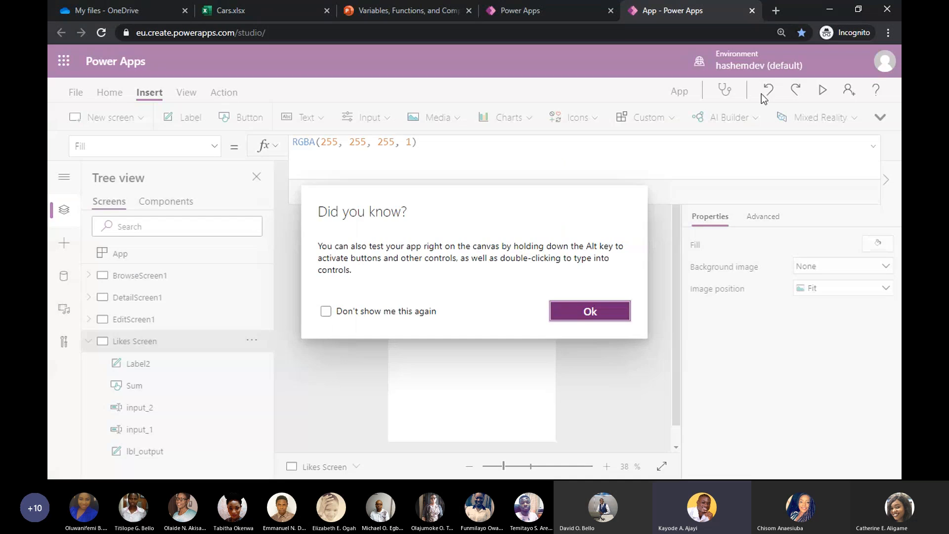
{"action": "left_click", "coordinate": [593, 309]}
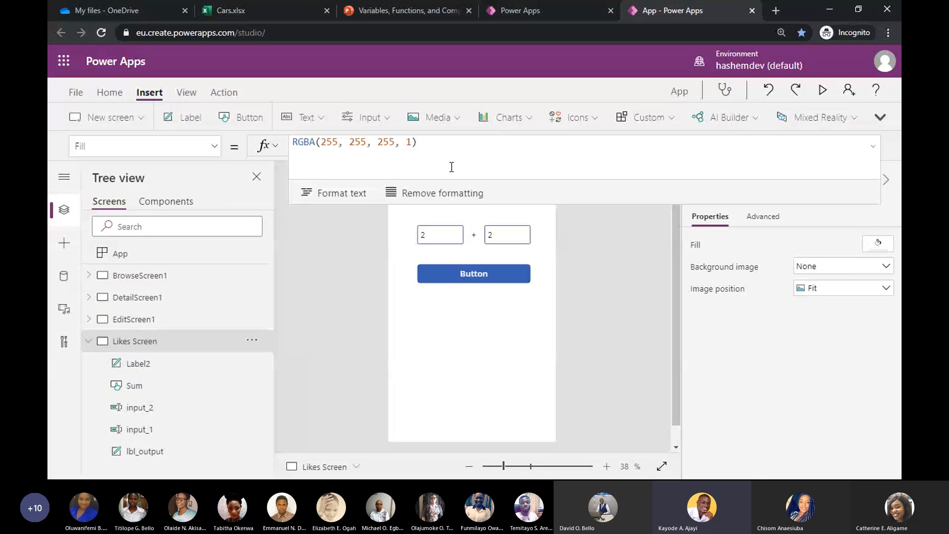
Look up the global variable sum and its definition in the app's variables, and return to the canvas.
{"action": "left_click", "coordinate": [187, 93]}
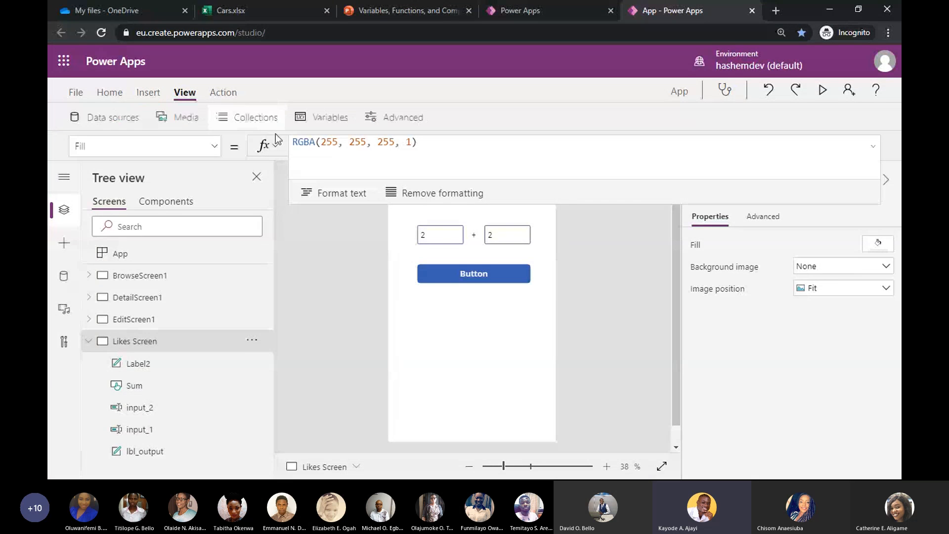
{"action": "left_click", "coordinate": [325, 119]}
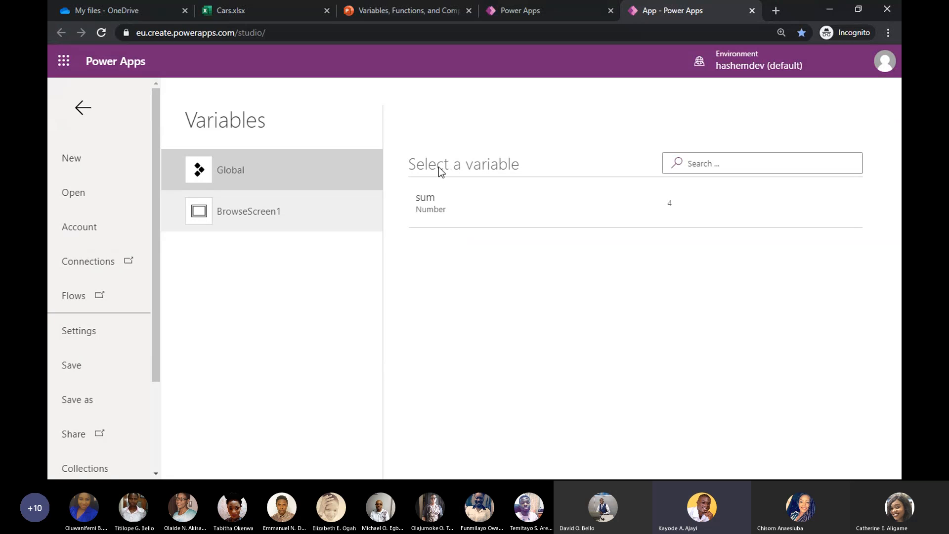
{"action": "left_click", "coordinate": [457, 216]}
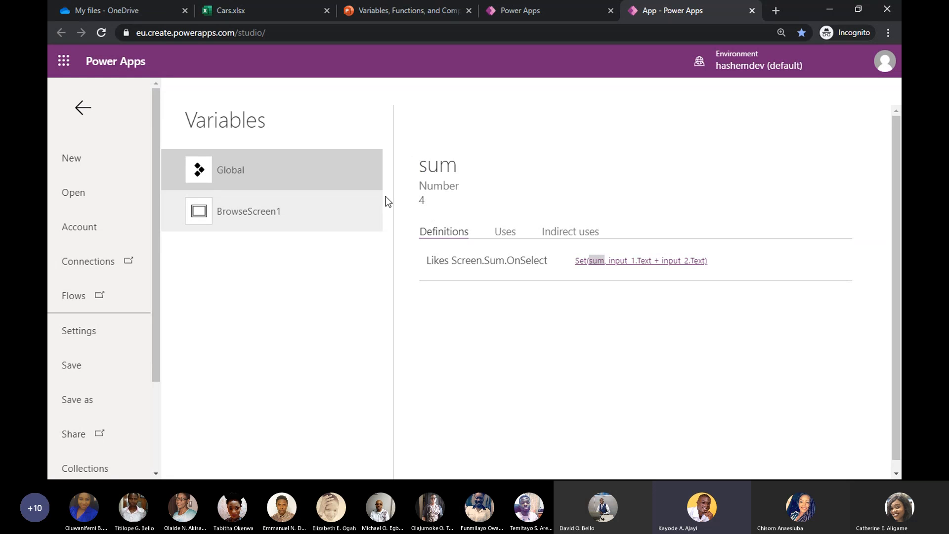
{"action": "left_click", "coordinate": [82, 108]}
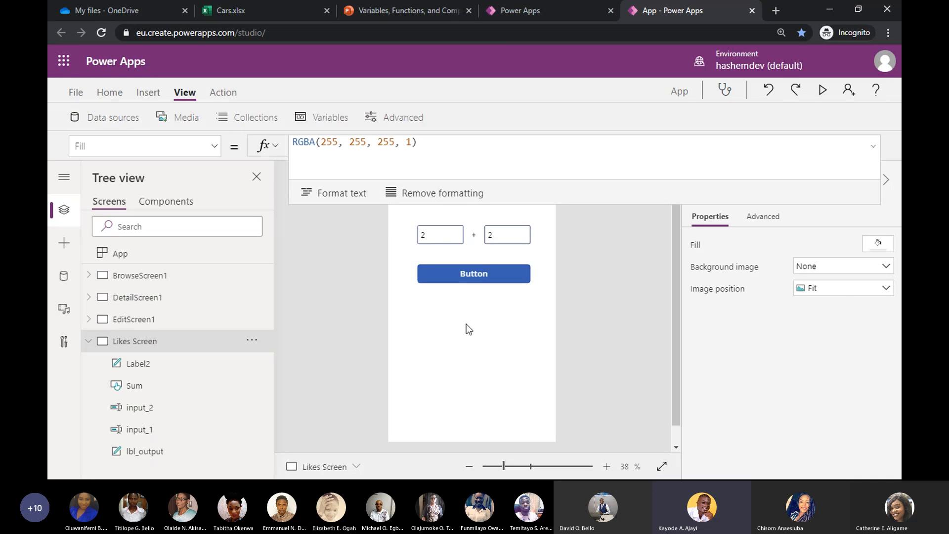
Set the lbl_output label's Text property to the sum variable.
{"action": "left_click", "coordinate": [464, 310]}
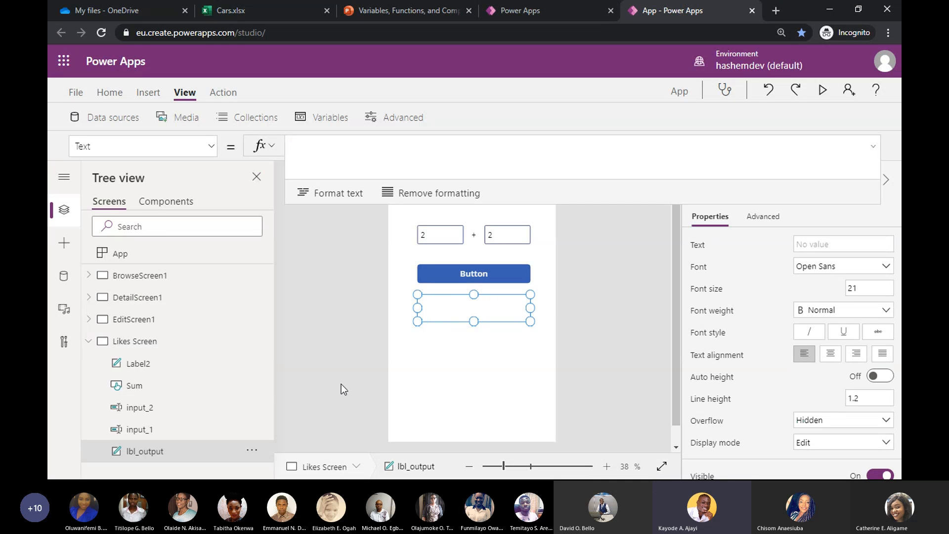
{"action": "left_click", "coordinate": [323, 147]}
{"action": "type", "text": "sum"}
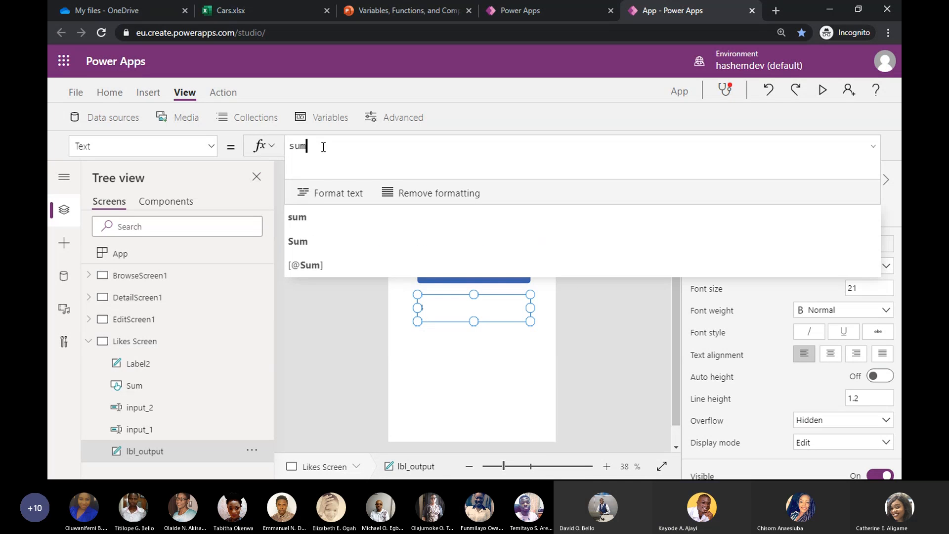
{"action": "left_click", "coordinate": [346, 244]}
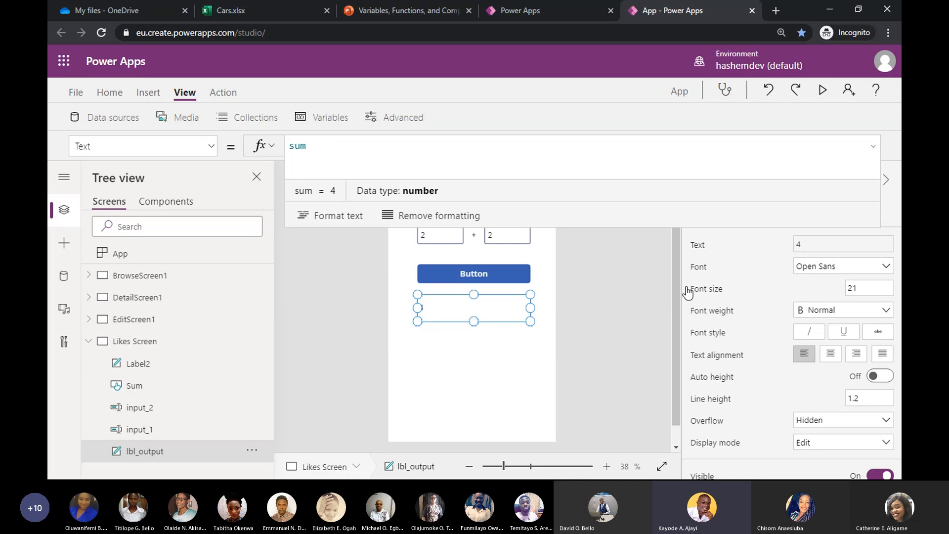
{"action": "left_click_drag", "start_coordinate": [547, 159], "coordinate": [545, 141]}
{"action": "left_click", "coordinate": [663, 346]}
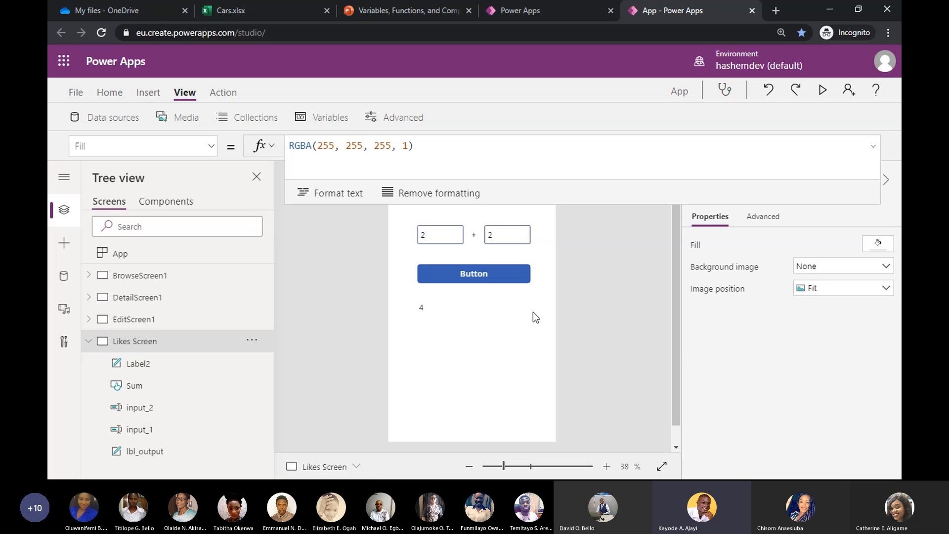
{"action": "left_click", "coordinate": [422, 311]}
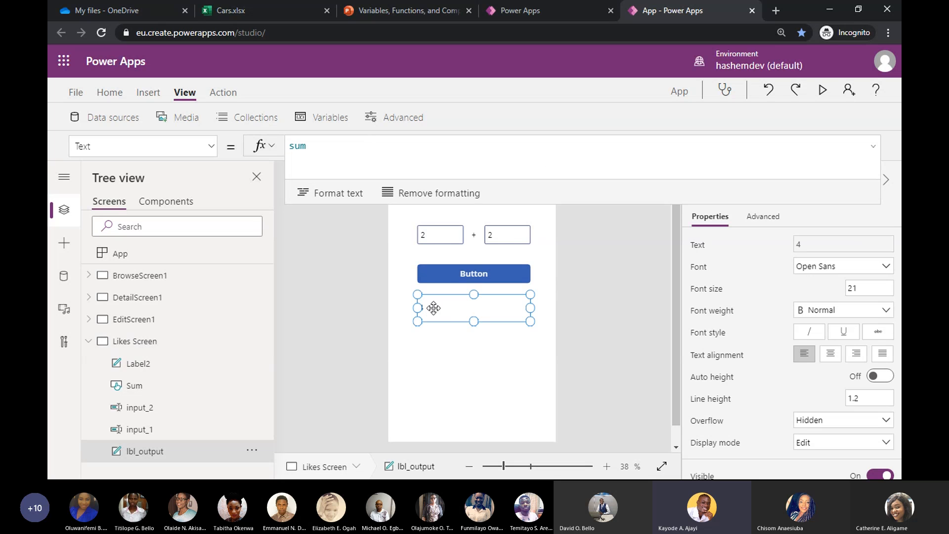
{"action": "left_click", "coordinate": [355, 150]}
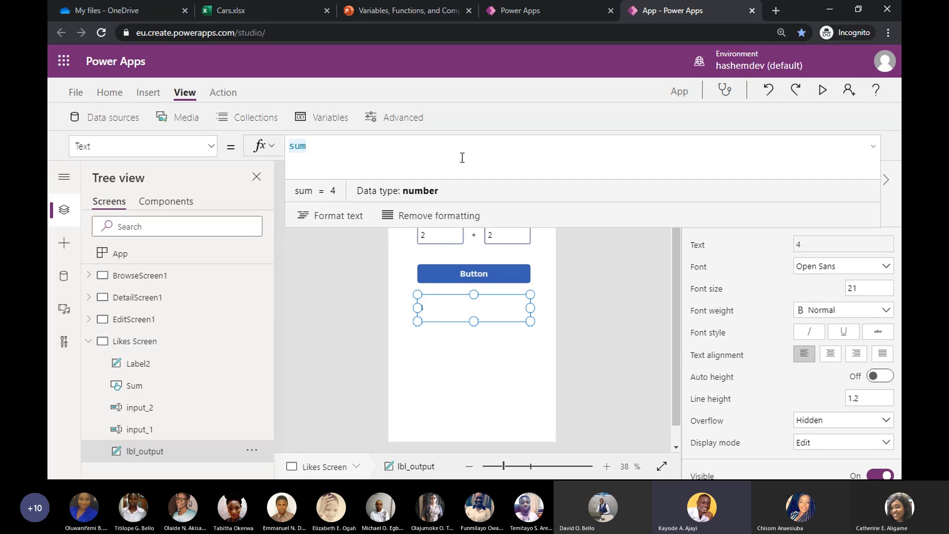
Preview the screen and run the Sum button with 4 in the first input and 6 in the second.
{"action": "left_click", "coordinate": [823, 90]}
{"action": "left_click", "coordinate": [439, 166]}
{"action": "double_click", "coordinate": [402, 166]}
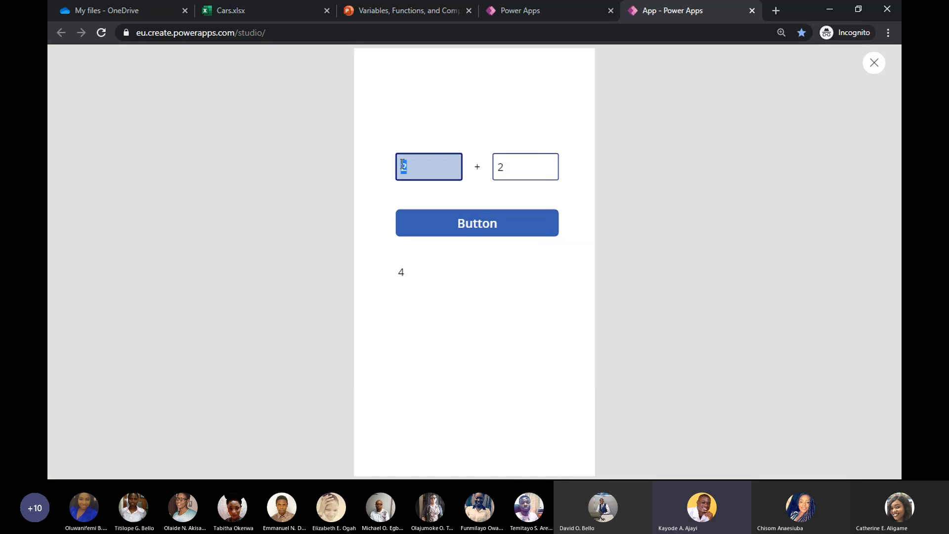
{"action": "type", "text": "4"}
{"action": "double_click", "coordinate": [517, 177]}
{"action": "type", "text": "6"}
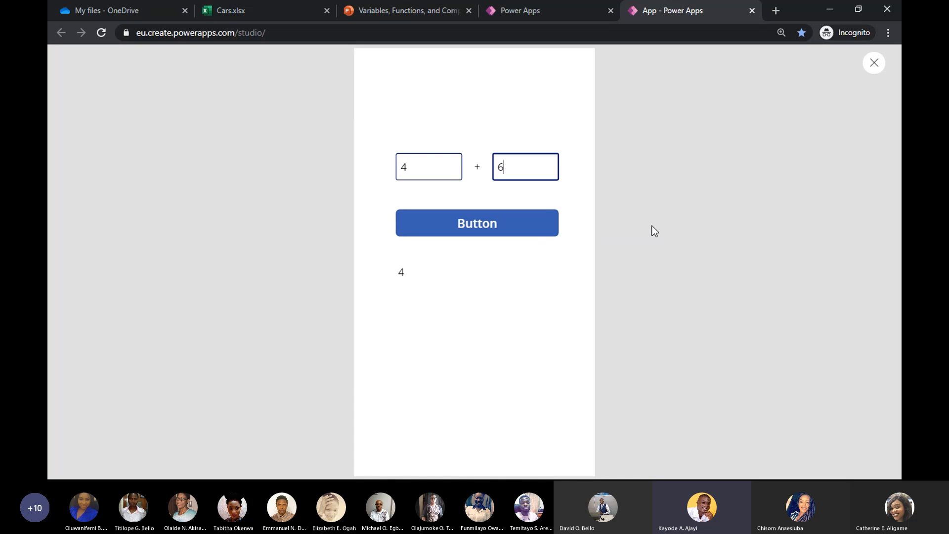
{"action": "left_click", "coordinate": [513, 231]}
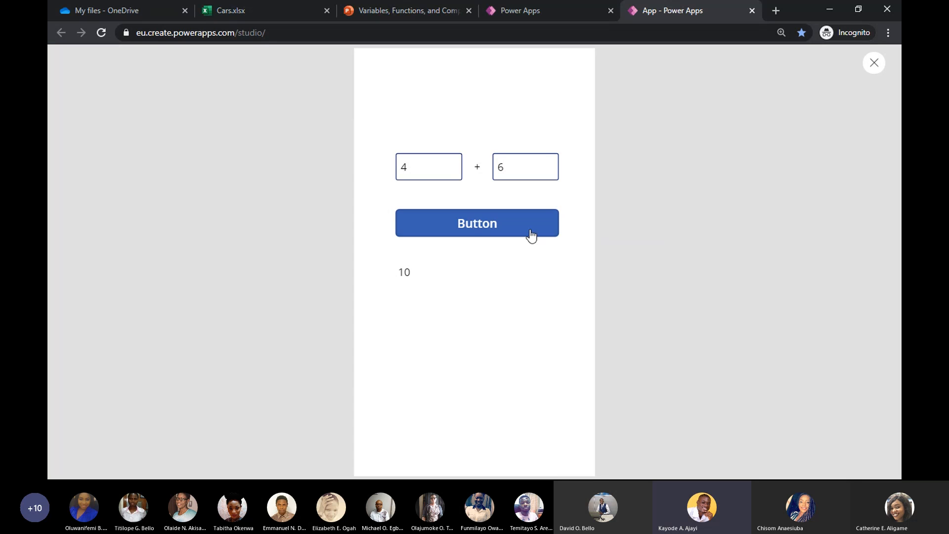
Run the sum again with 2 and 3 as the inputs, and return to editing the app.
{"action": "double_click", "coordinate": [423, 169]}
{"action": "type", "text": "2"}
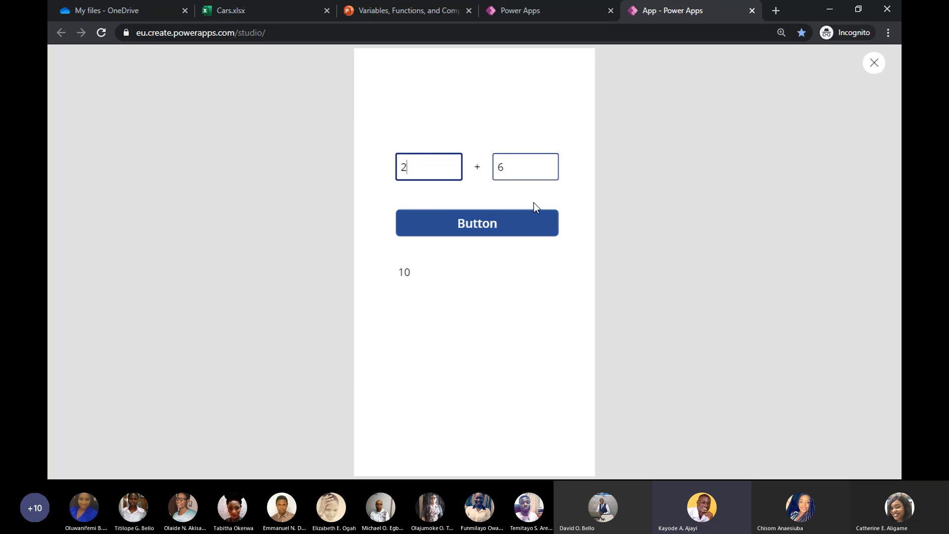
{"action": "left_click", "coordinate": [504, 170]}
{"action": "key", "text": "BackSpace"}
{"action": "type", "text": "3"}
{"action": "left_click", "coordinate": [497, 232]}
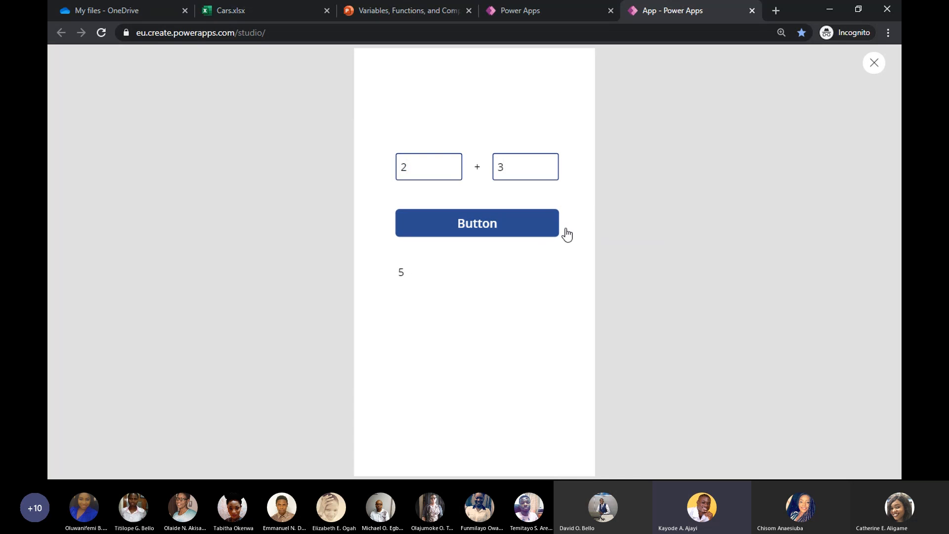
{"action": "left_click", "coordinate": [875, 70]}
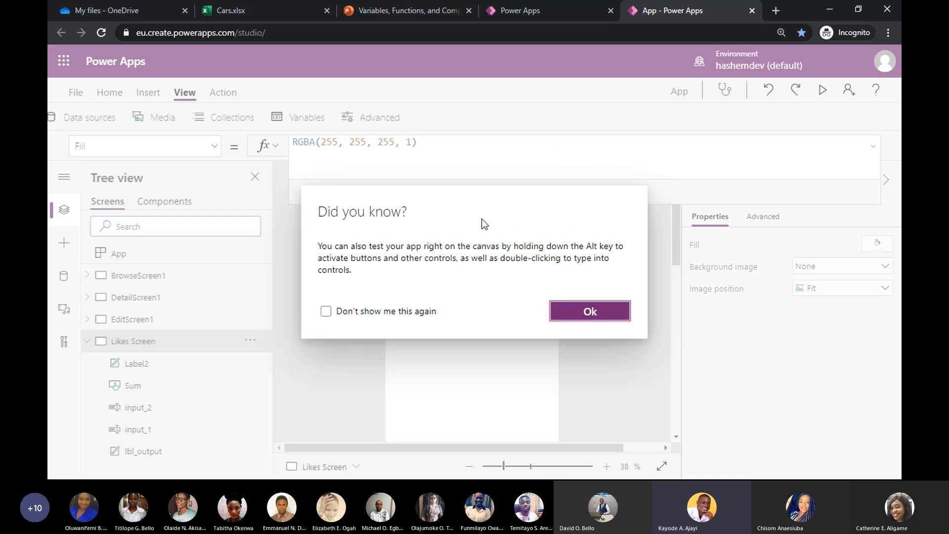
{"action": "left_click", "coordinate": [608, 313]}
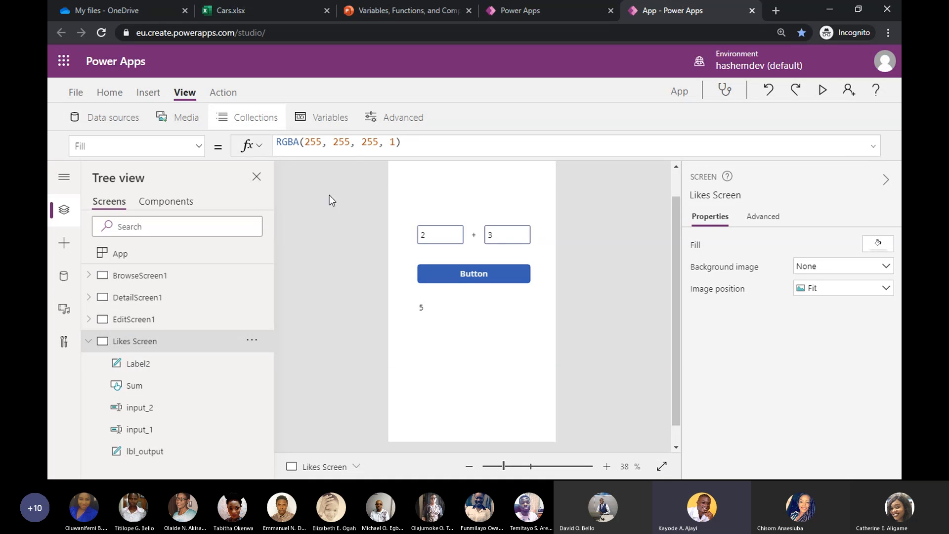
Move all the controls on Likes Screen up together, placing the button at about X 98, Y 229.
{"action": "scroll", "coordinate": [322, 292], "scroll_direction": "up", "scroll_amount": 1}
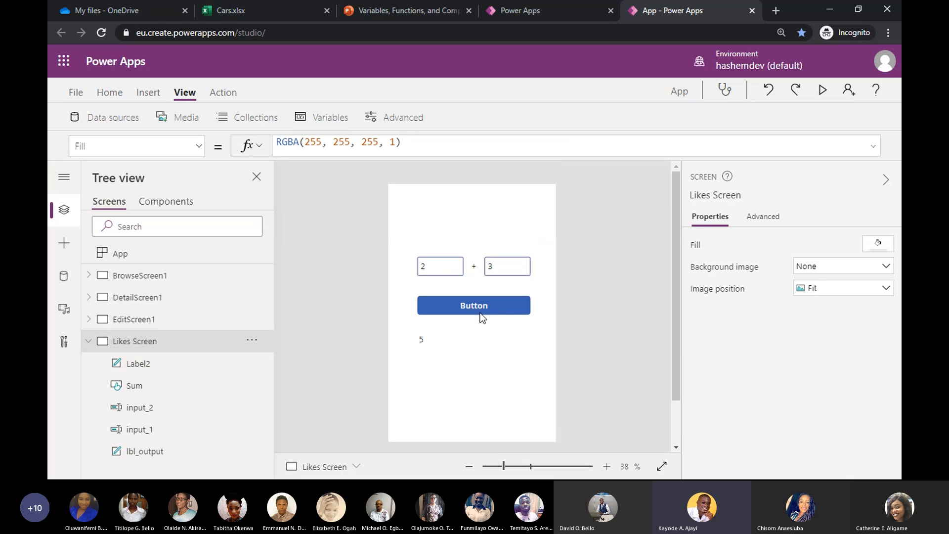
{"action": "scroll", "coordinate": [482, 318], "scroll_direction": "down", "scroll_amount": 2}
{"action": "left_click", "coordinate": [453, 217]}
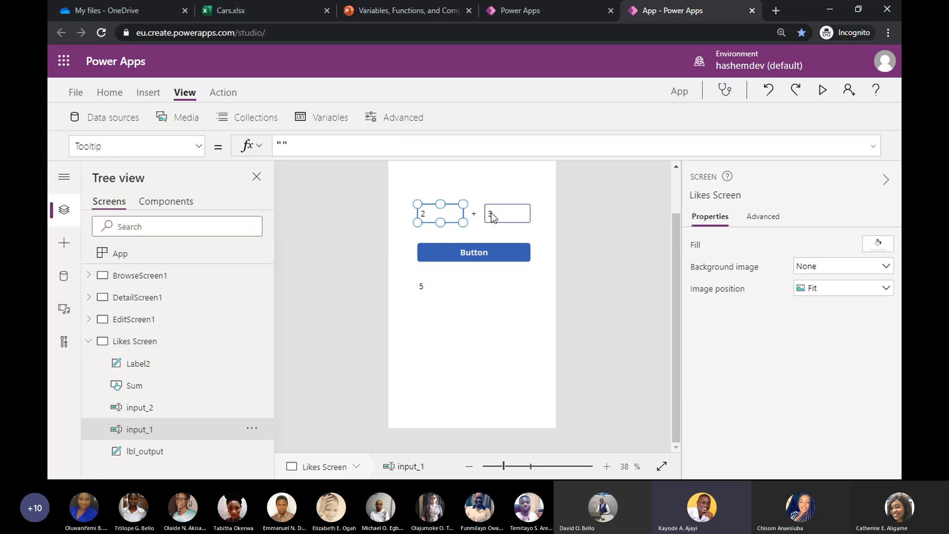
{"action": "left_click", "coordinate": [489, 213]}
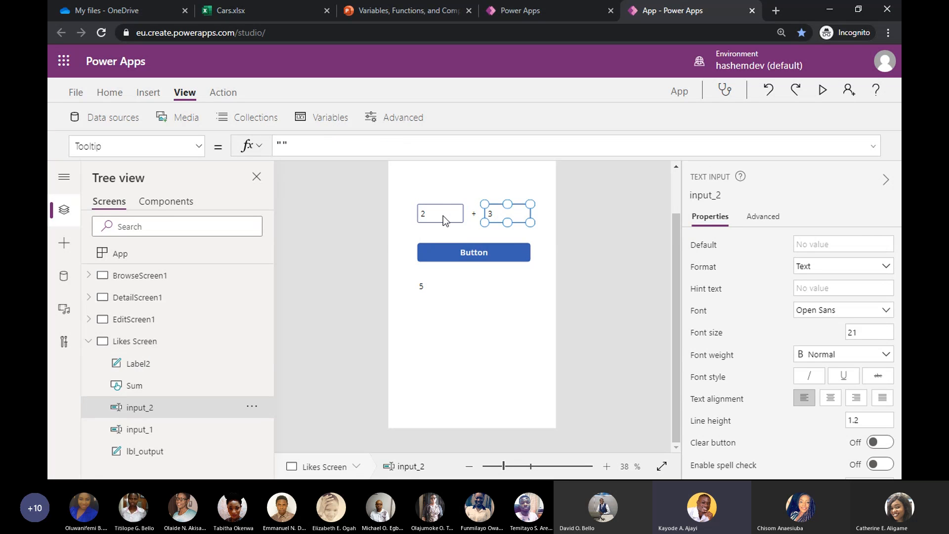
{"action": "left_click", "coordinate": [477, 322]}
{"action": "left_click_drag", "start_coordinate": [553, 362], "coordinate": [378, 183]}
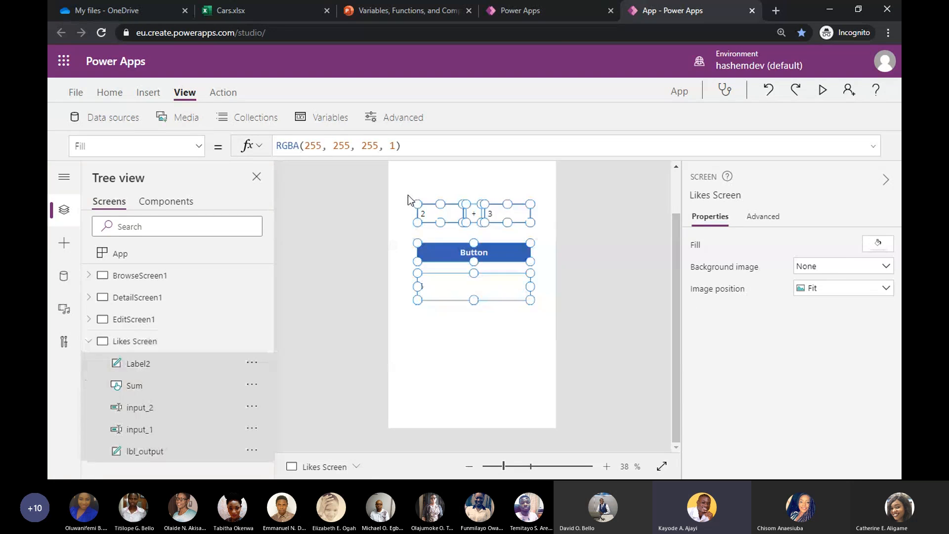
{"action": "scroll", "coordinate": [575, 274], "scroll_direction": "up", "scroll_amount": 2}
{"action": "left_click_drag", "start_coordinate": [497, 291], "coordinate": [498, 259]}
{"action": "left_click", "coordinate": [566, 265]}
{"action": "scroll", "coordinate": [383, 332], "scroll_direction": "down", "scroll_amount": 1}
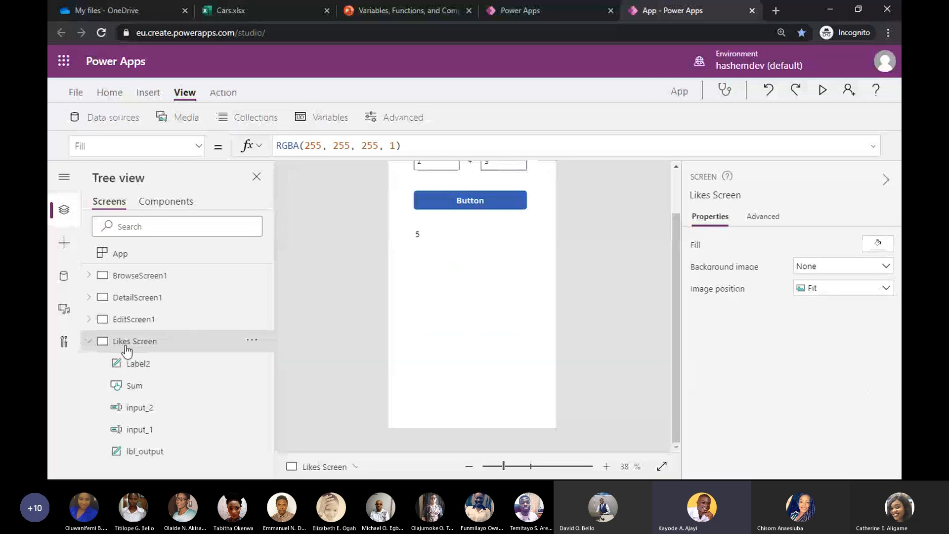
Show the OnSelect formula of the Sum button on Likes Screen.
{"action": "left_click", "coordinate": [107, 93]}
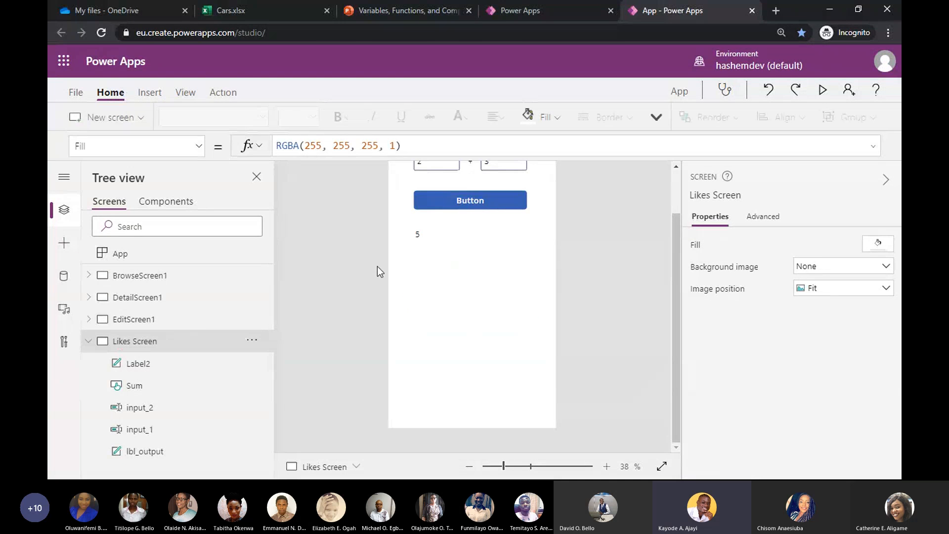
{"action": "scroll", "coordinate": [429, 269], "scroll_direction": "up", "scroll_amount": 2}
{"action": "left_click", "coordinate": [500, 255]}
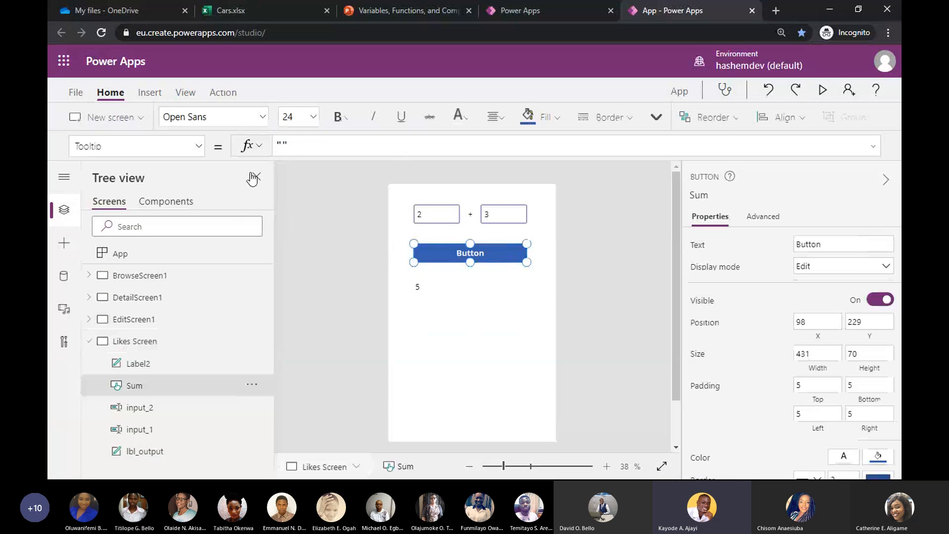
{"action": "left_click", "coordinate": [198, 146]}
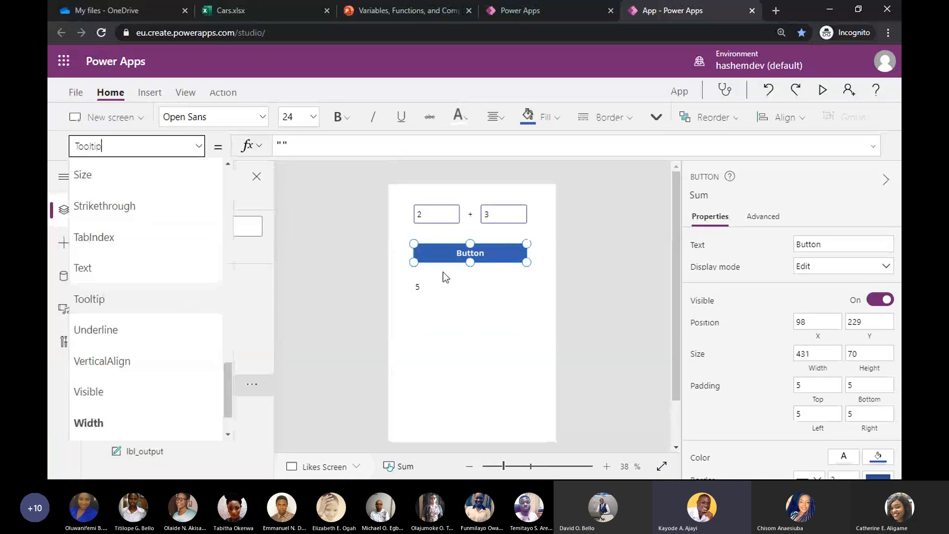
{"action": "scroll", "coordinate": [160, 260], "scroll_direction": "down", "scroll_amount": 2}
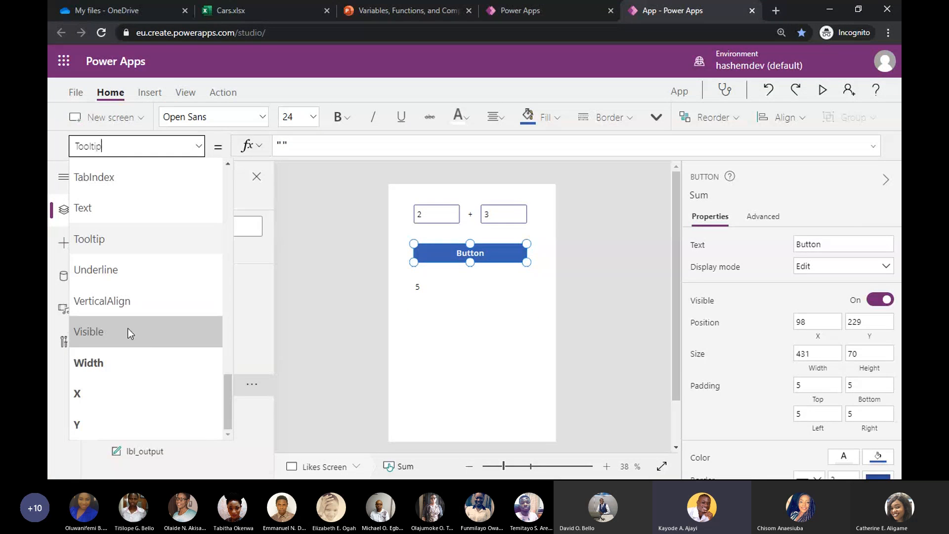
{"action": "scroll", "coordinate": [127, 328], "scroll_direction": "up", "scroll_amount": 3}
{"action": "scroll", "coordinate": [121, 293], "scroll_direction": "up", "scroll_amount": 2}
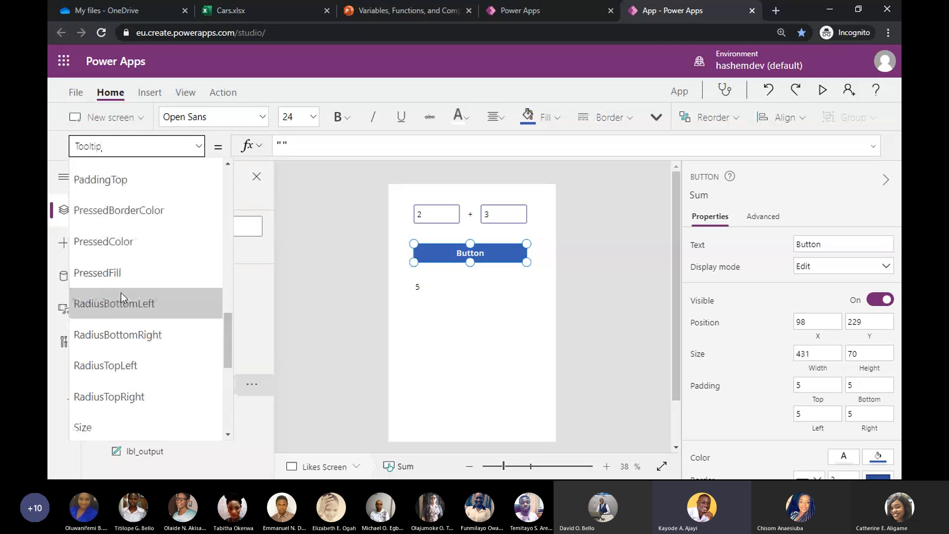
{"action": "scroll", "coordinate": [127, 260], "scroll_direction": "up", "scroll_amount": 3}
{"action": "left_click", "coordinate": [119, 243]}
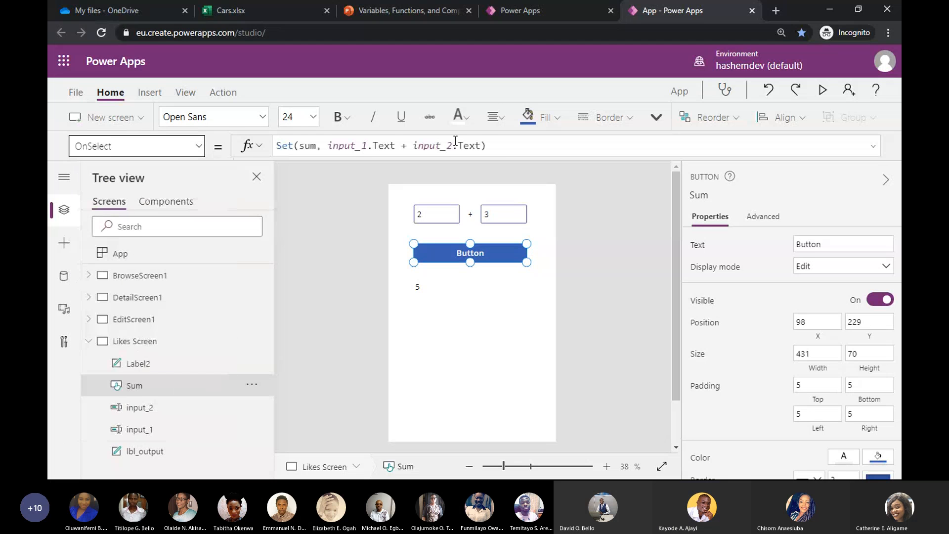
Replace the Sum button's OnSelect formula with an empty Collect() function.
{"action": "left_click", "coordinate": [496, 146]}
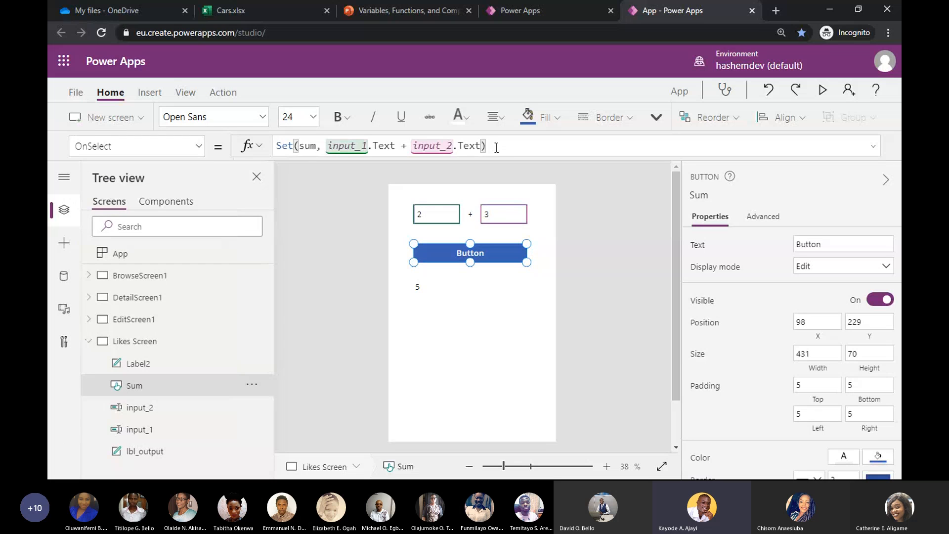
{"action": "key", "text": "ctrl+a"}
{"action": "key", "text": "BackSpace"}
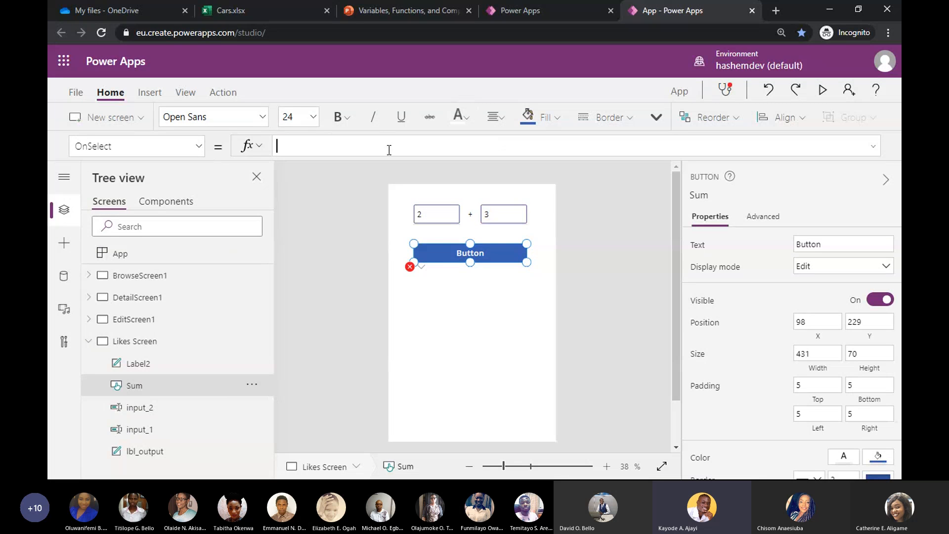
{"action": "type", "text": "Collec"}
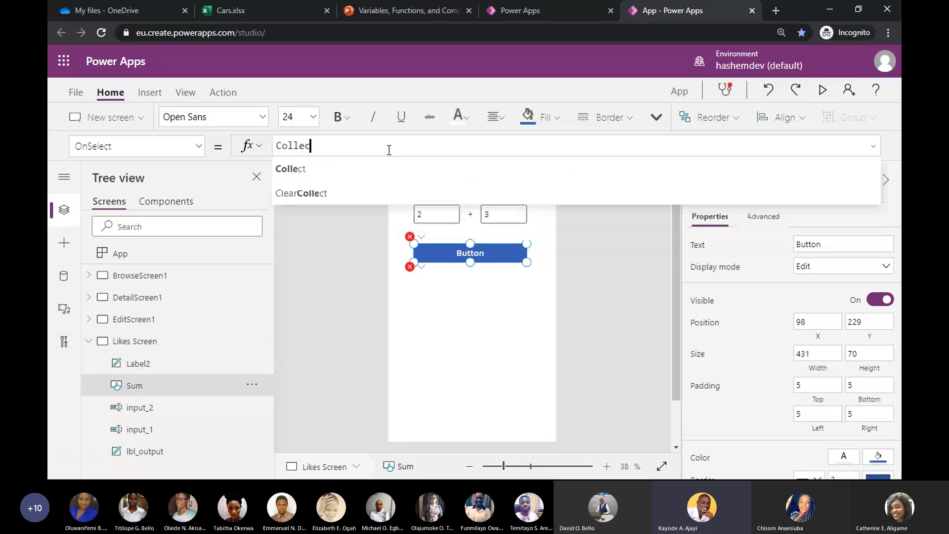
{"action": "type", "text": "t("}
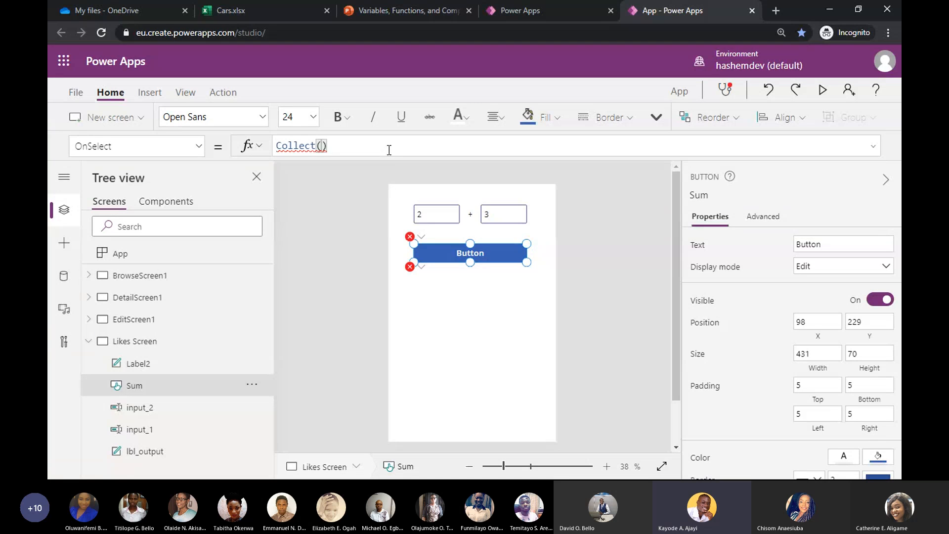
{"action": "key", "text": "Left"}
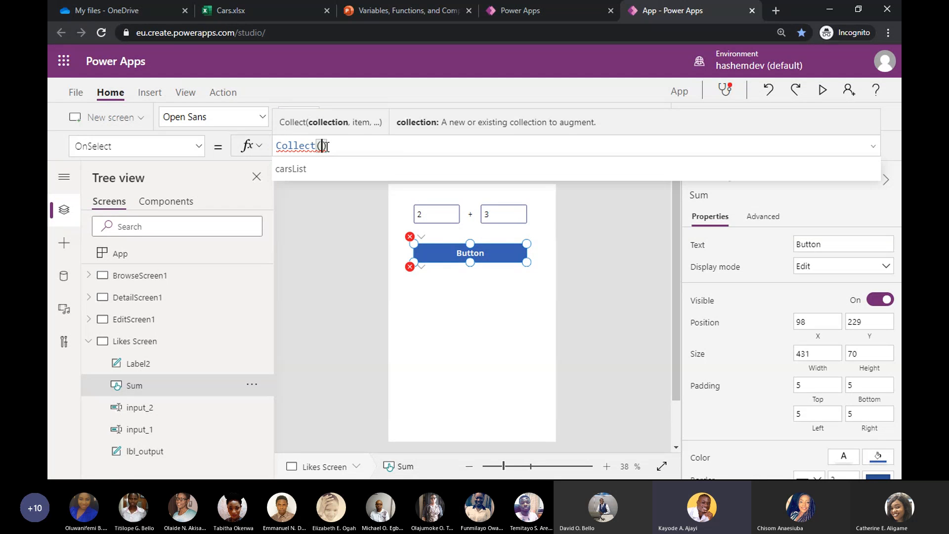
{"action": "mouse_move", "coordinate": [322, 147]}
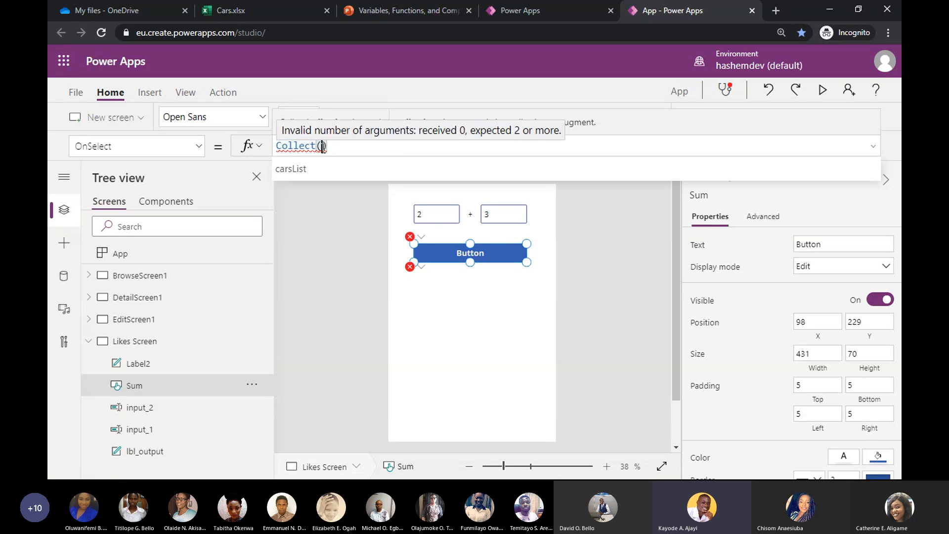
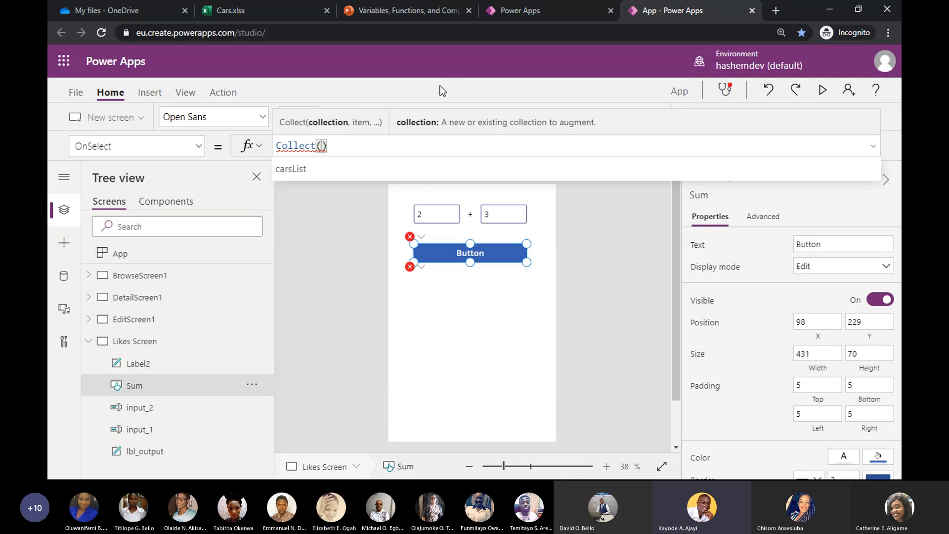
Give Collect the collection name history and an empty record {} as its item.
{"action": "type", "text": "\""}
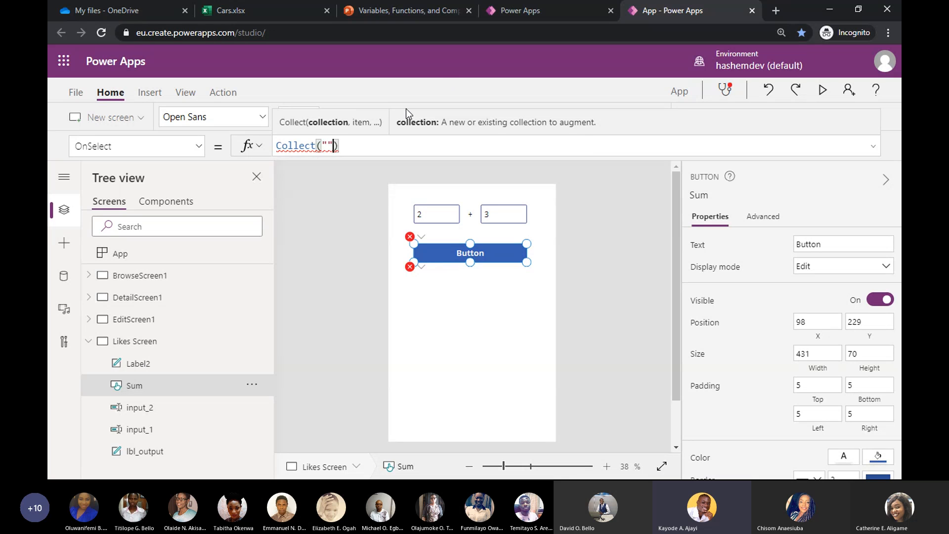
{"action": "key", "text": "BackSpace"}
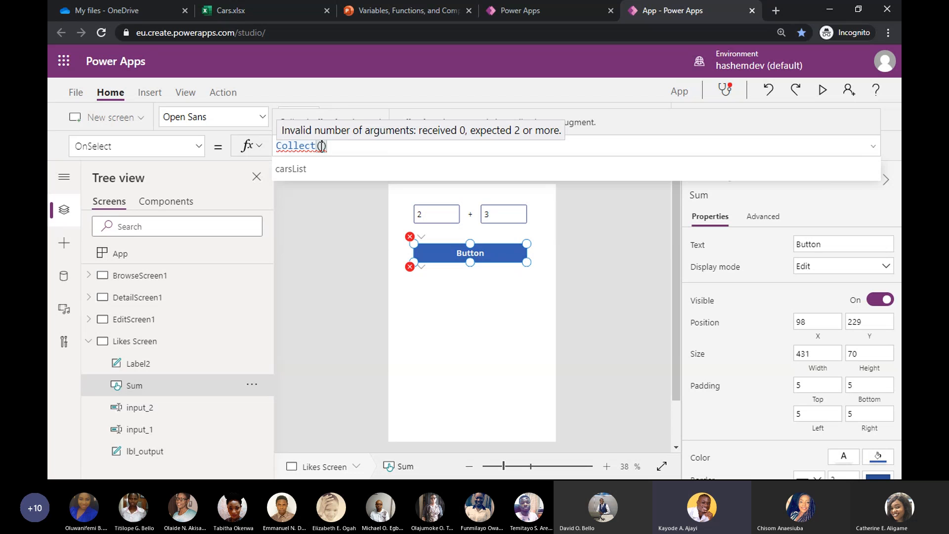
{"action": "type", "text": "history"}
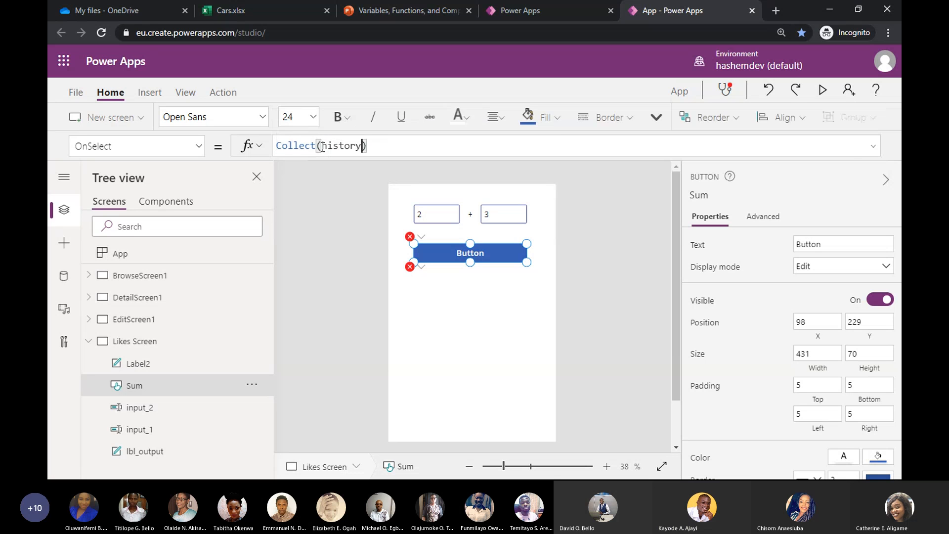
{"action": "type", "text": ","}
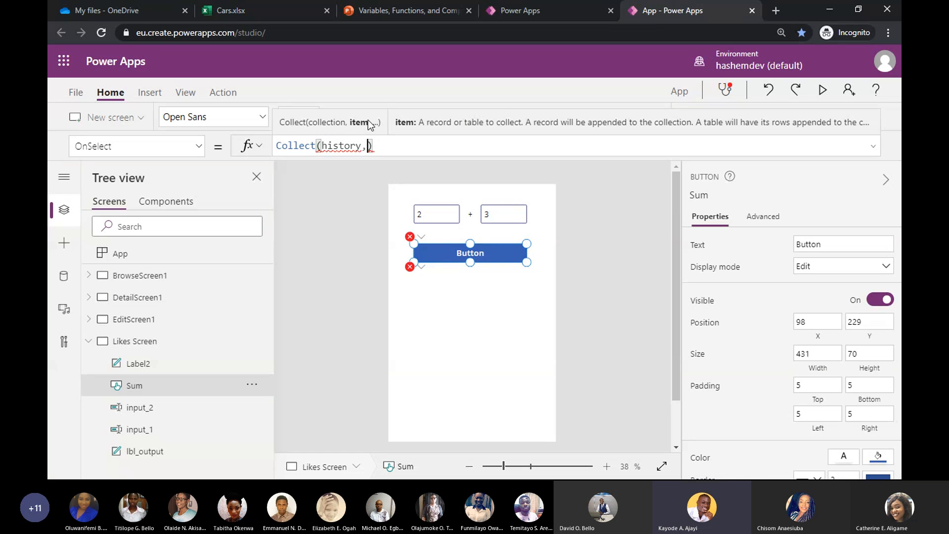
{"action": "type", "text": "{}"}
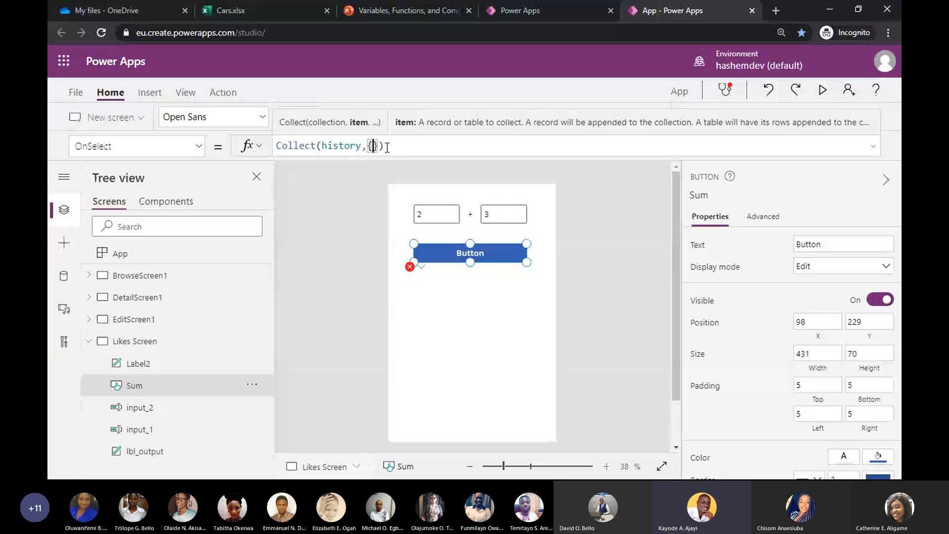
Enter Previous Sums followed by a comma inside the record's braces.
{"action": "type", "text": "Previous"}
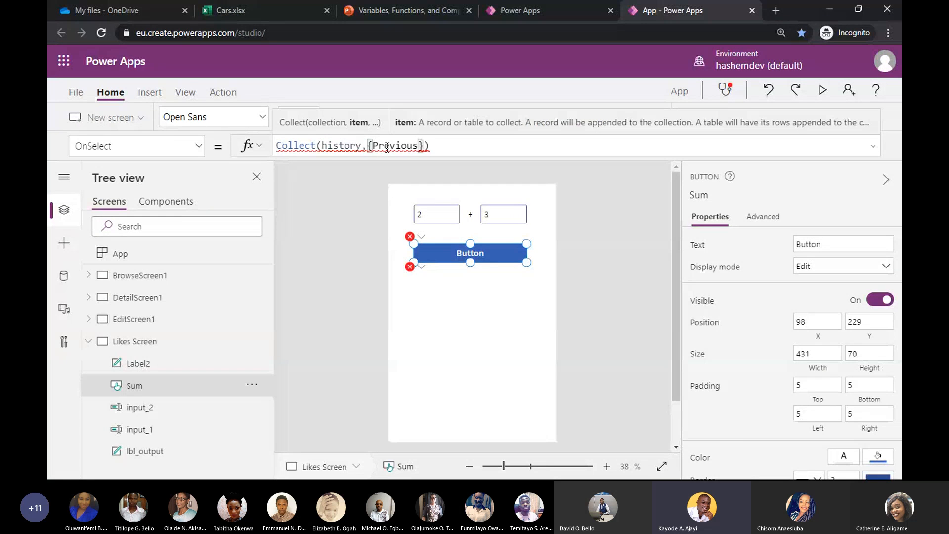
{"action": "type", "text": " Su"}
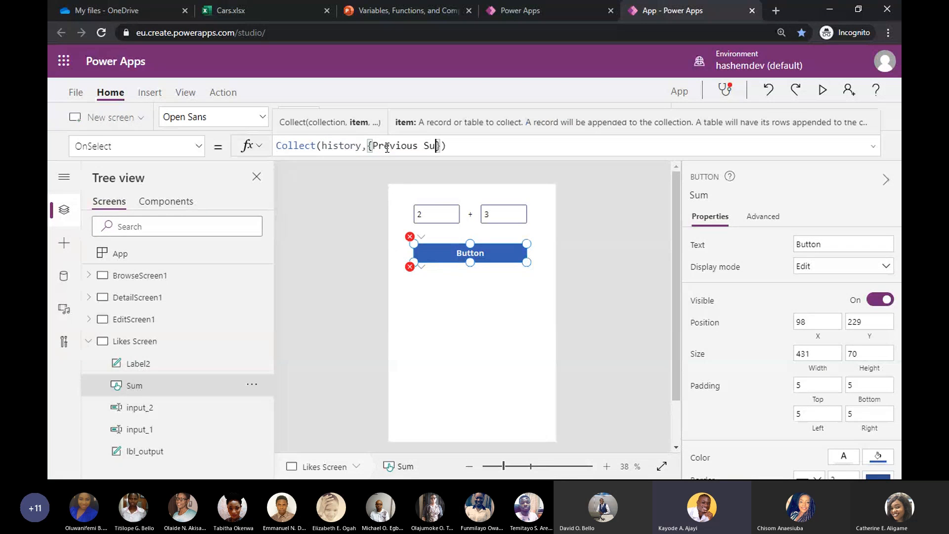
{"action": "type", "text": "ms,"}
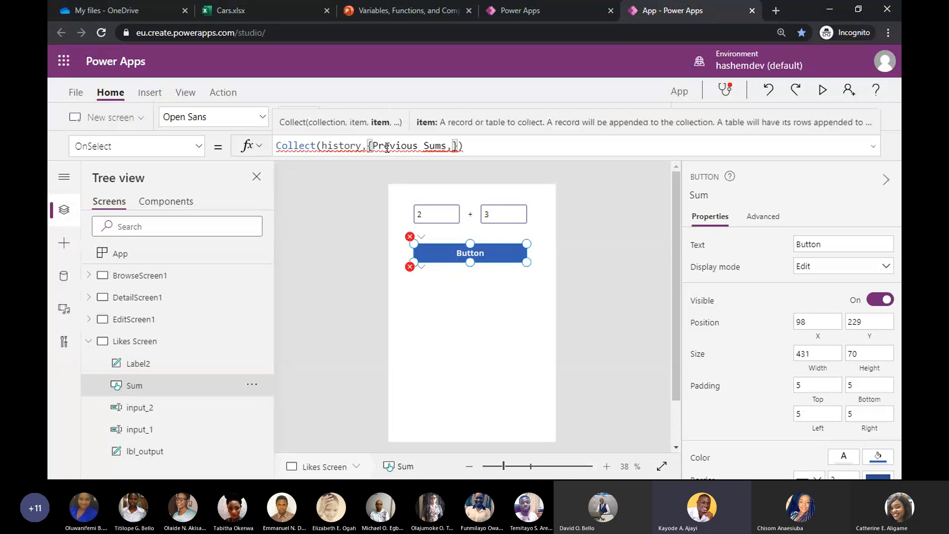
Enclose the Previous Sums entry in a second pair of curly braces within the Collect formula.
{"action": "type", "text": " {}"}
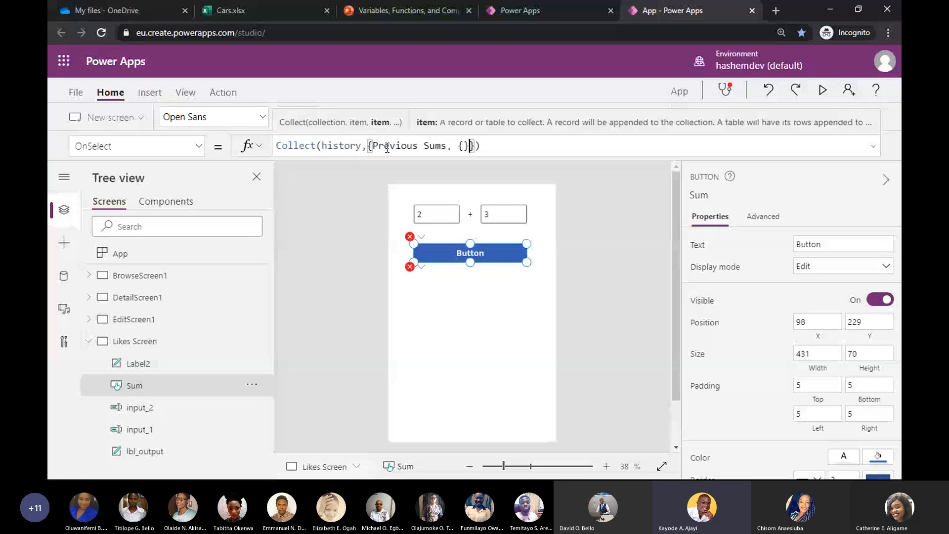
{"action": "key", "text": "Left"}
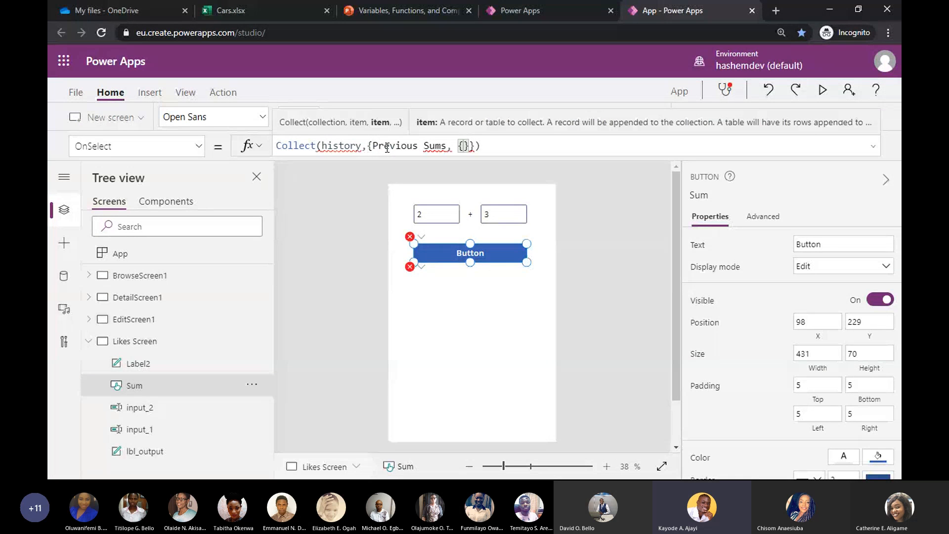
{"action": "key", "text": "BackSpace"}
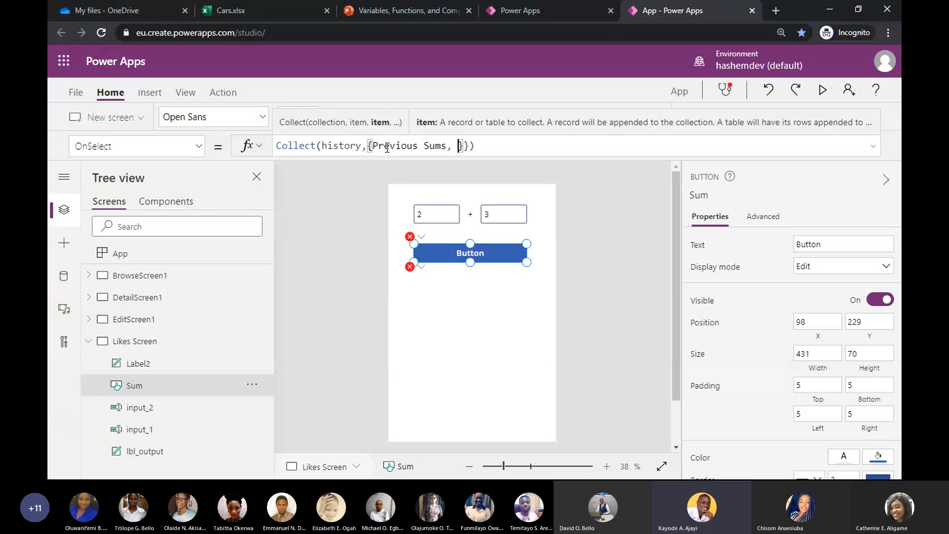
{"action": "key", "text": "Left"}
{"action": "key", "text": "Left"}
{"action": "key", "text": "Left"}
{"action": "key", "text": "Left"}
{"action": "key", "text": "Left"}
{"action": "key", "text": "Left"}
{"action": "key", "text": "Left"}
{"action": "key", "text": "Left"}
{"action": "key", "text": "Left"}
{"action": "key", "text": "Left"}
{"action": "key", "text": "Left"}
{"action": "key", "text": "Left"}
{"action": "key", "text": "Left"}
{"action": "key", "text": "Left"}
{"action": "key", "text": "Left"}
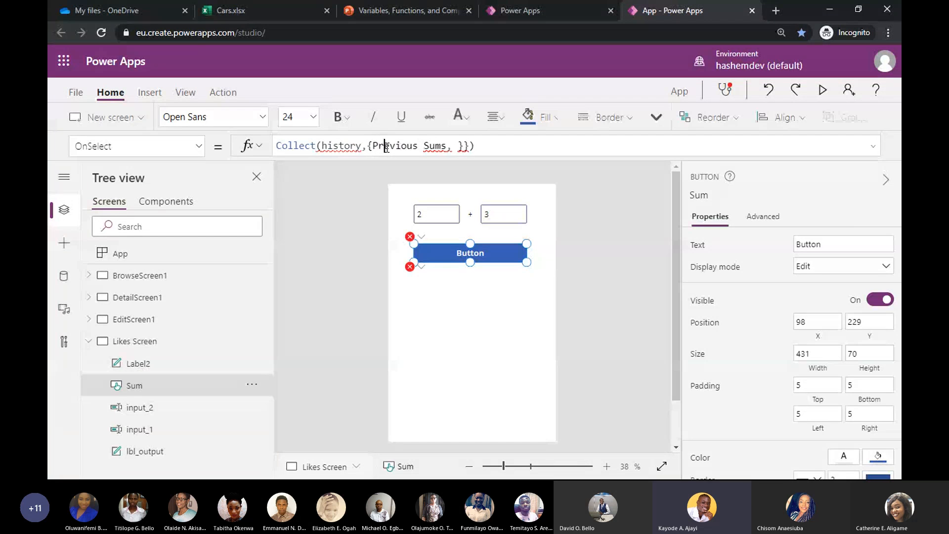
{"action": "type", "text": "{"}
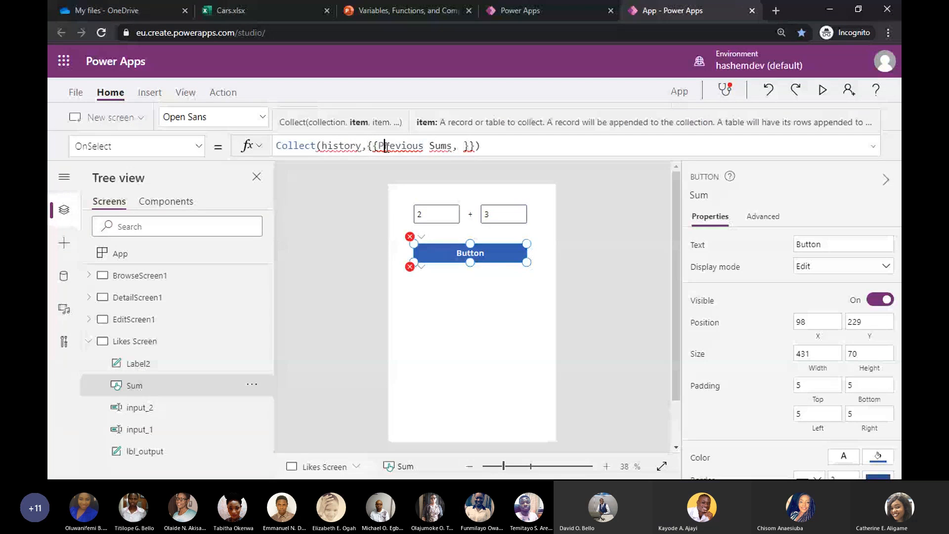
Replace the comma after Previous Sums with a colon.
{"action": "key", "text": "Right"}
{"action": "key", "text": "Right"}
{"action": "key", "text": "Right"}
{"action": "key", "text": "Right"}
{"action": "key", "text": "Right"}
{"action": "key", "text": "Right"}
{"action": "key", "text": "Right"}
{"action": "key", "text": "Right"}
{"action": "key", "text": "Right"}
{"action": "key", "text": "Right"}
{"action": "key", "text": "Right"}
{"action": "key", "text": "Right"}
{"action": "key", "text": "Right"}
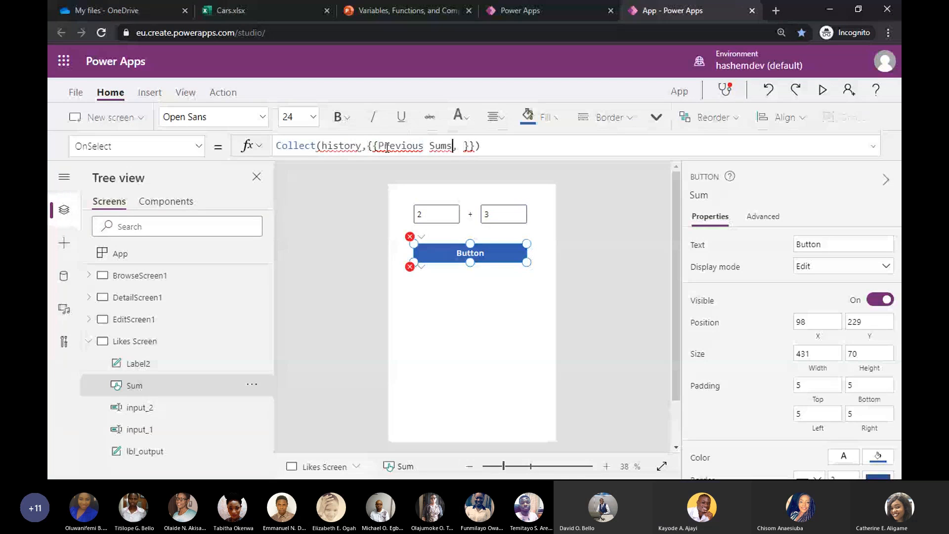
{"action": "key", "text": "Delete"}
{"action": "type", "text": ": "}
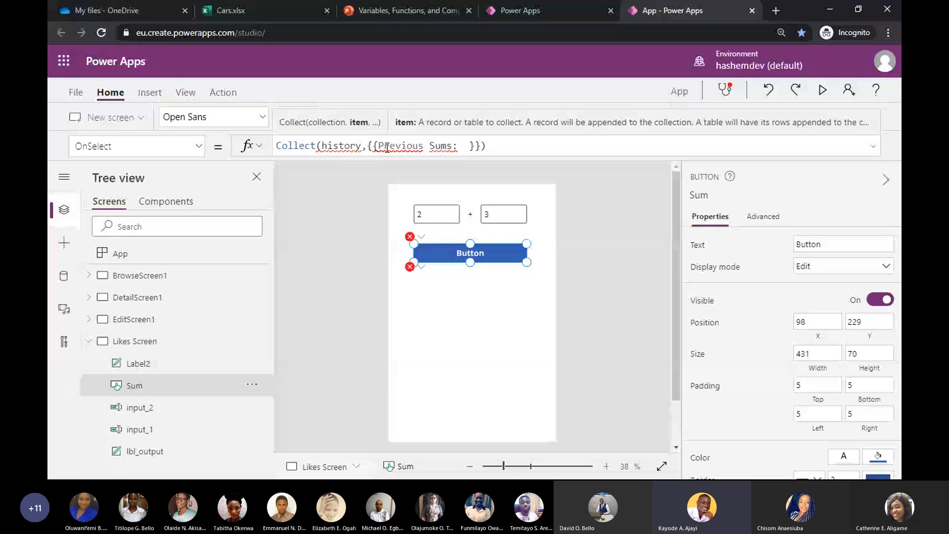
{"action": "type", "text": "\"\""}
{"action": "key", "text": "Left"}
{"action": "type", "text": "i"}
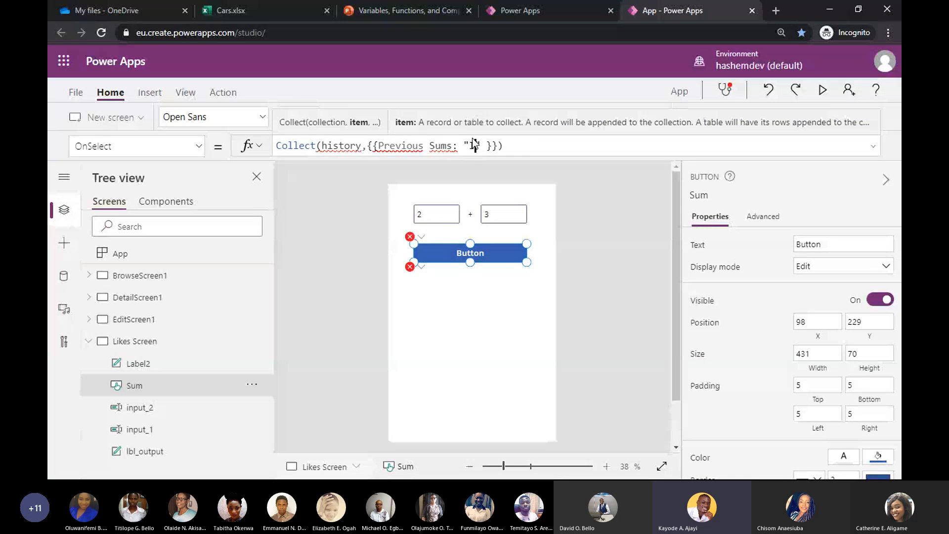
{"action": "type", "text": "nput"}
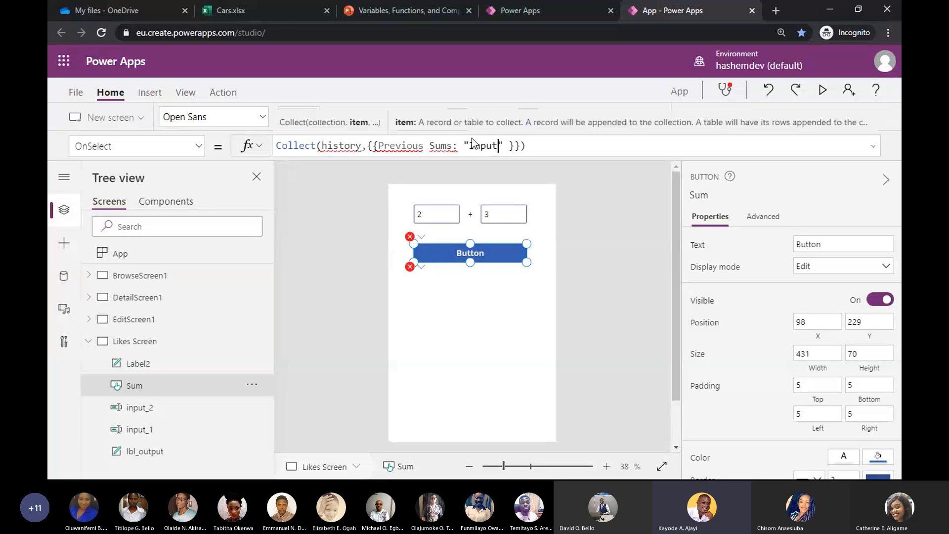
{"action": "key", "text": "BackSpace"}
{"action": "key", "text": "BackSpace"}
{"action": "key", "text": "BackSpace"}
{"action": "key", "text": "BackSpace"}
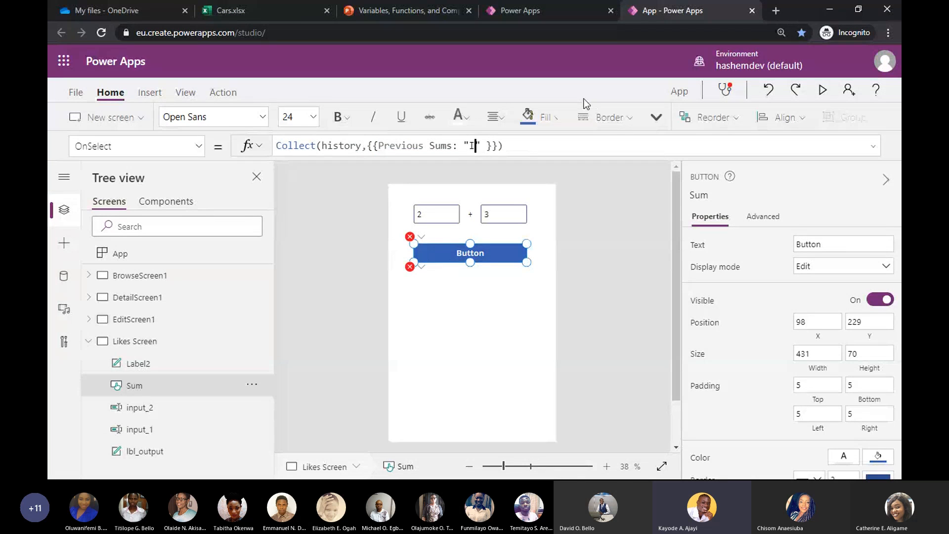
{"action": "key", "text": "BackSpace"}
{"action": "key", "text": "BackSpace"}
{"action": "type", "text": "inpu"}
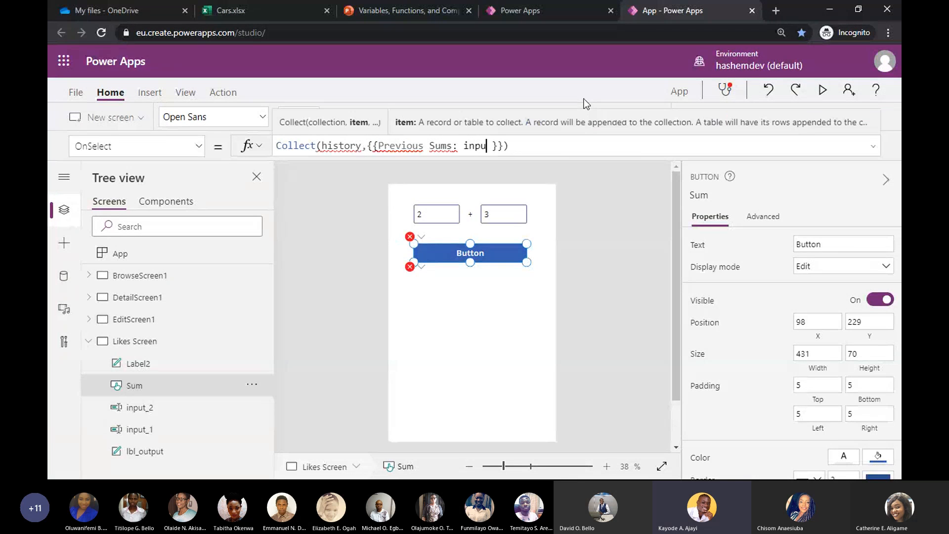
{"action": "type", "text": "t_1"}
{"action": "type", "text": "."}
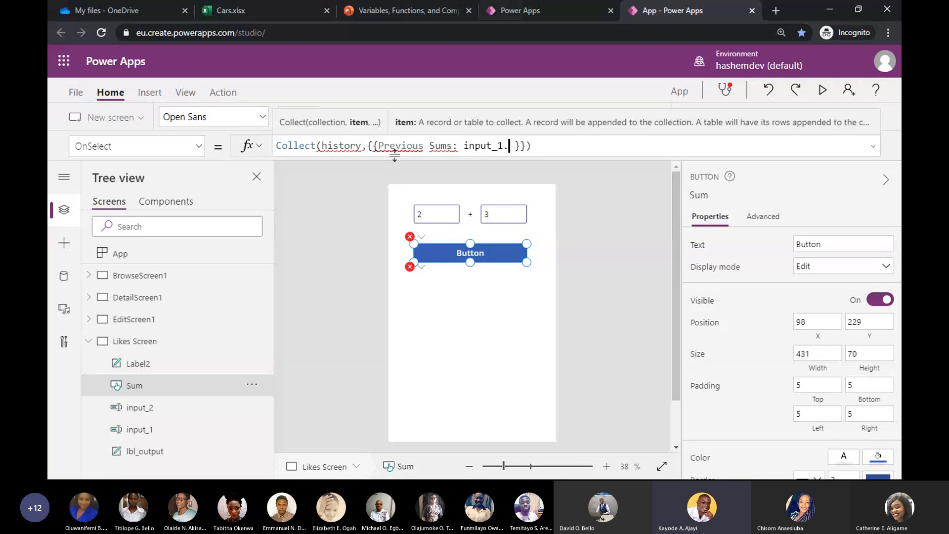
Remove everything after Previous inside the braces and rename the field PreviousSum without a space.
{"action": "mouse_move", "coordinate": [434, 147]}
{"action": "left_click_drag", "start_coordinate": [509, 147], "coordinate": [428, 146]}
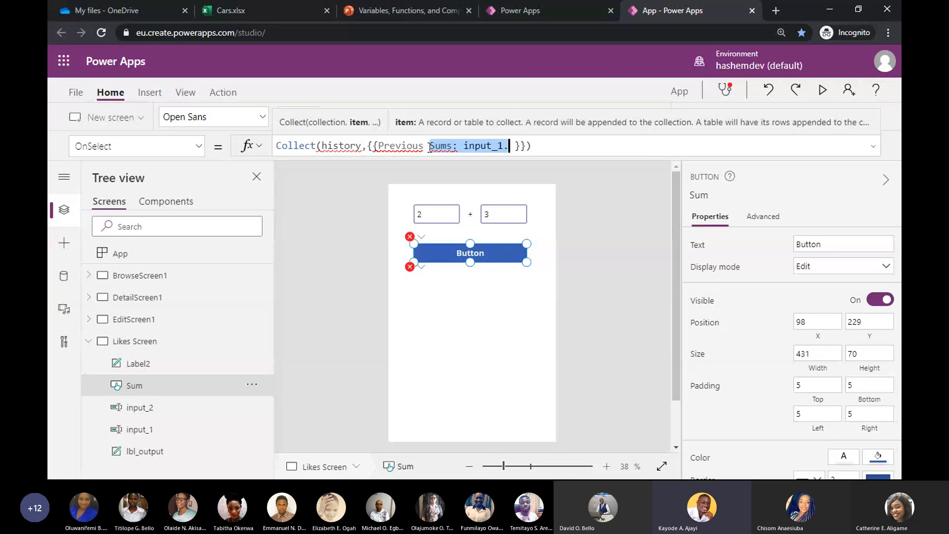
{"action": "key", "text": "BackSpace"}
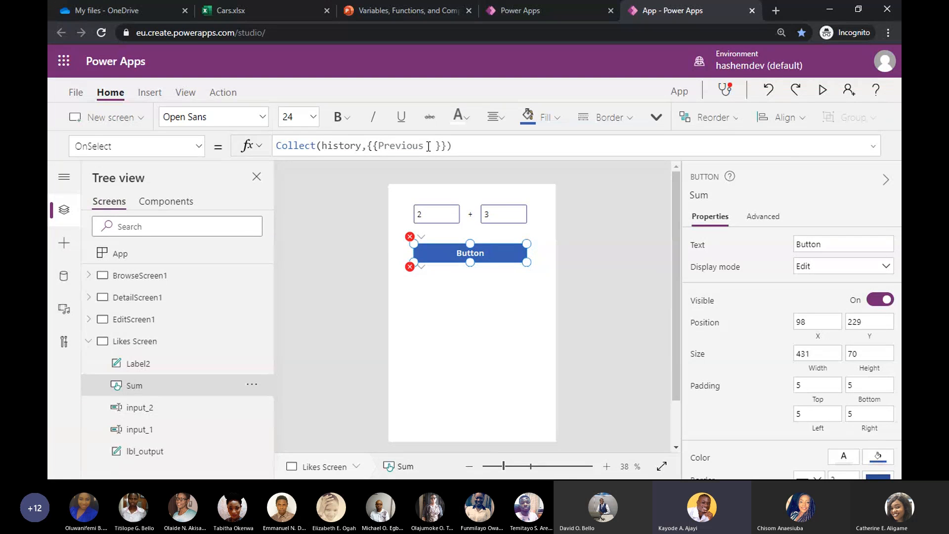
{"action": "type", "text": "Su,m"}
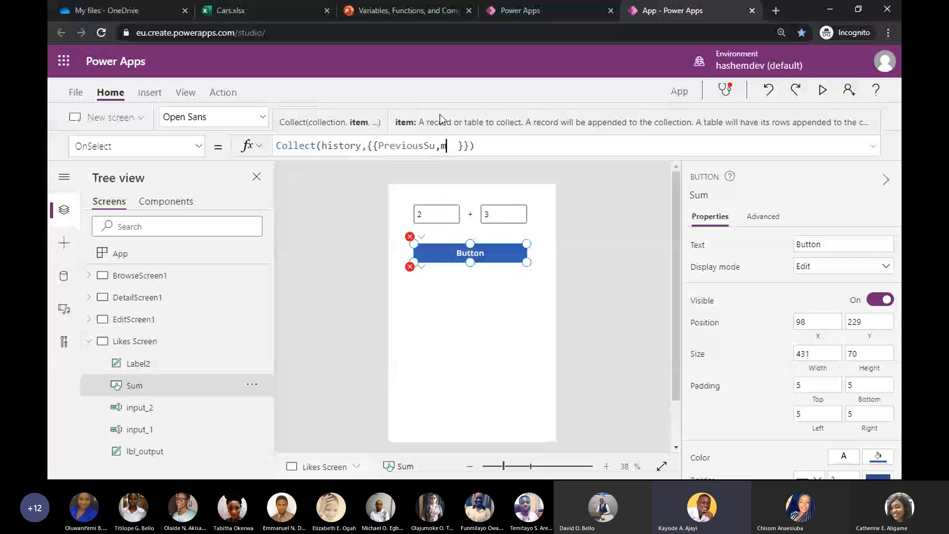
{"action": "key", "text": "BackSpace"}
{"action": "key", "text": "BackSpace"}
{"action": "key", "text": "BackSpace"}
{"action": "key", "text": "BackSpace"}
{"action": "type", "text": "Sum "}
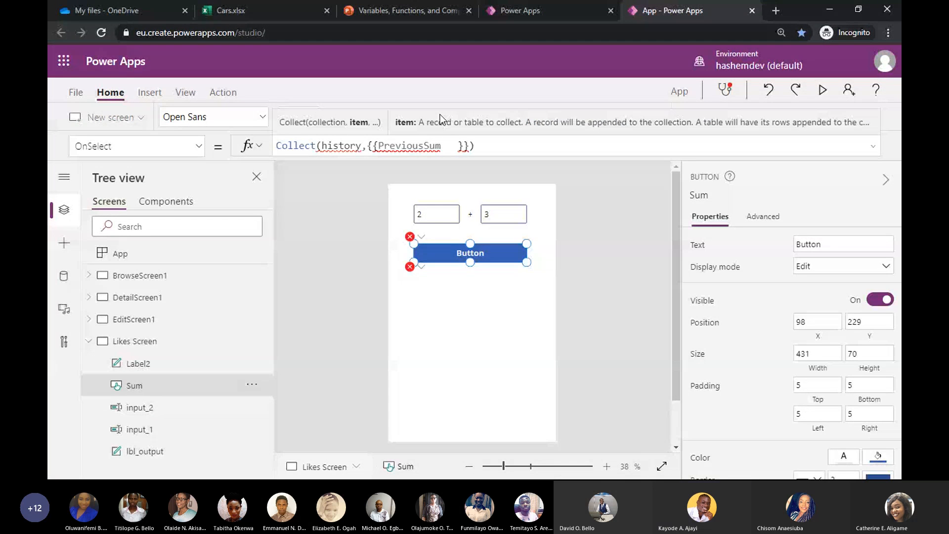
Assign input_1.Text as the value of the PreviousSum field, separated by a colon.
{"action": "type", "text": " : "}
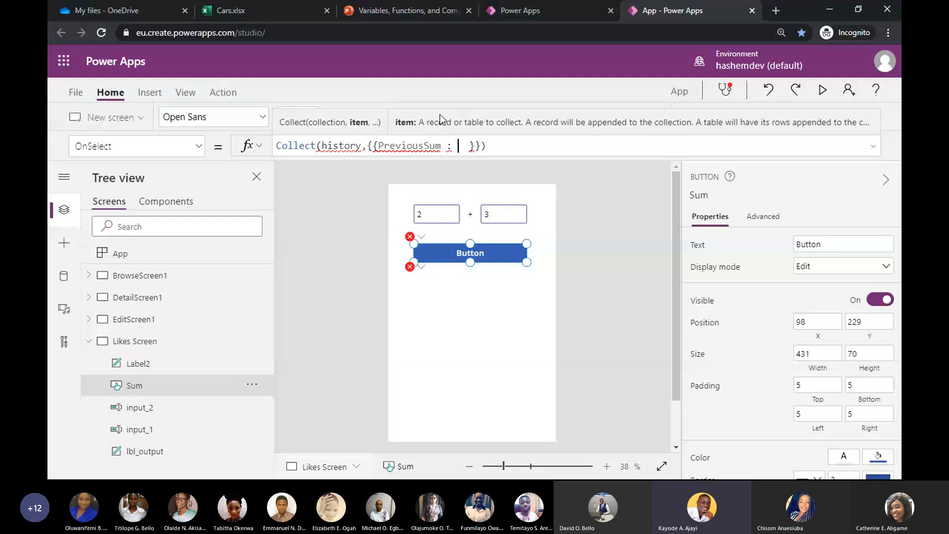
{"action": "type", "text": "input_1"}
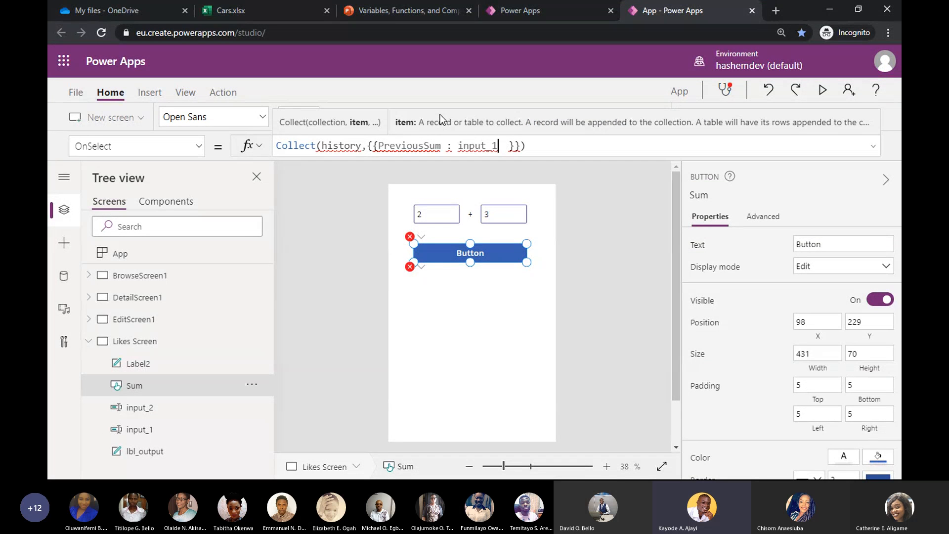
{"action": "type", "text": ".Text"}
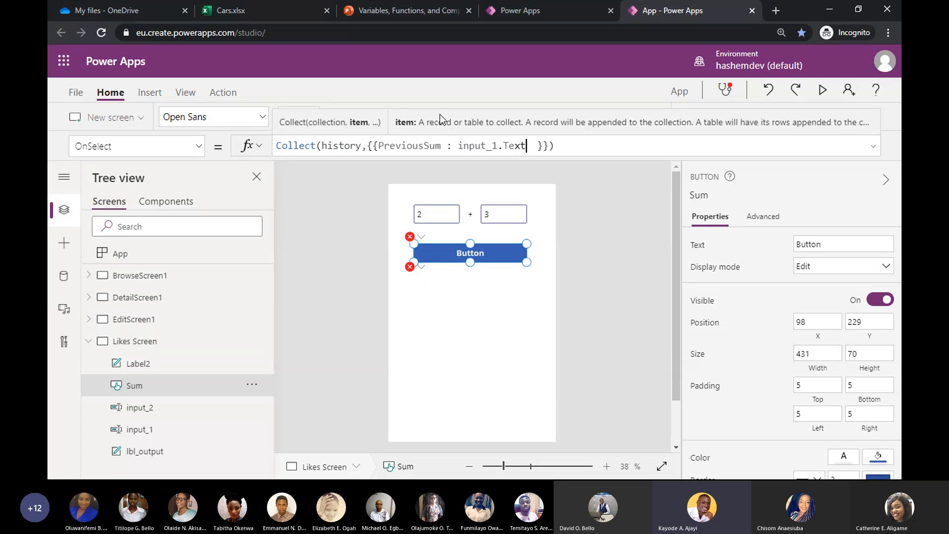
Replace input_1.Text with sum as the value of the PreviousSum field in the Collect formula.
{"action": "key", "text": "Left"}
{"action": "key", "text": "Left"}
{"action": "key", "text": "Left"}
{"action": "key", "text": "Left"}
{"action": "key", "text": "Left"}
{"action": "key", "text": "Left"}
{"action": "key", "text": "Left"}
{"action": "key", "text": "Left"}
{"action": "key", "text": "Left"}
{"action": "key", "text": "Left"}
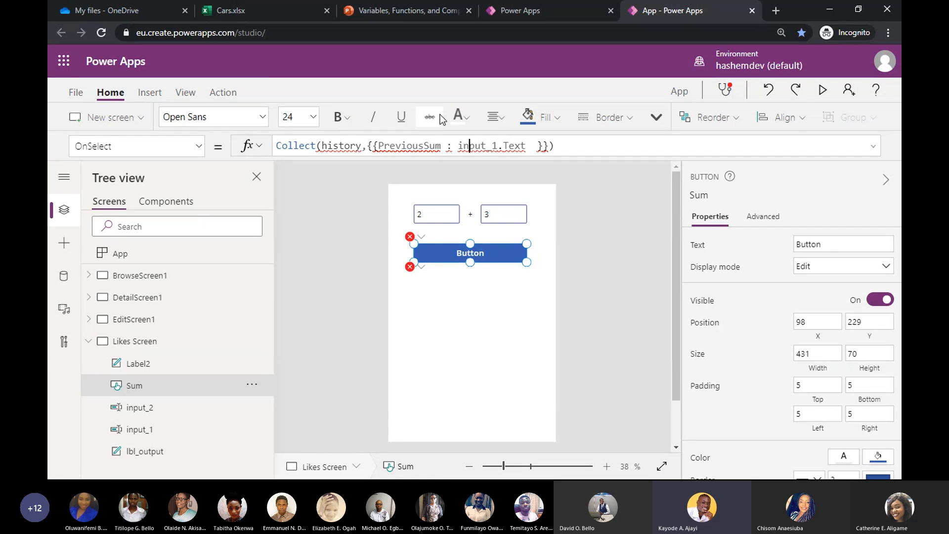
{"action": "key", "text": "Left"}
{"action": "key", "text": "Left"}
{"action": "key", "text": "shift+End"}
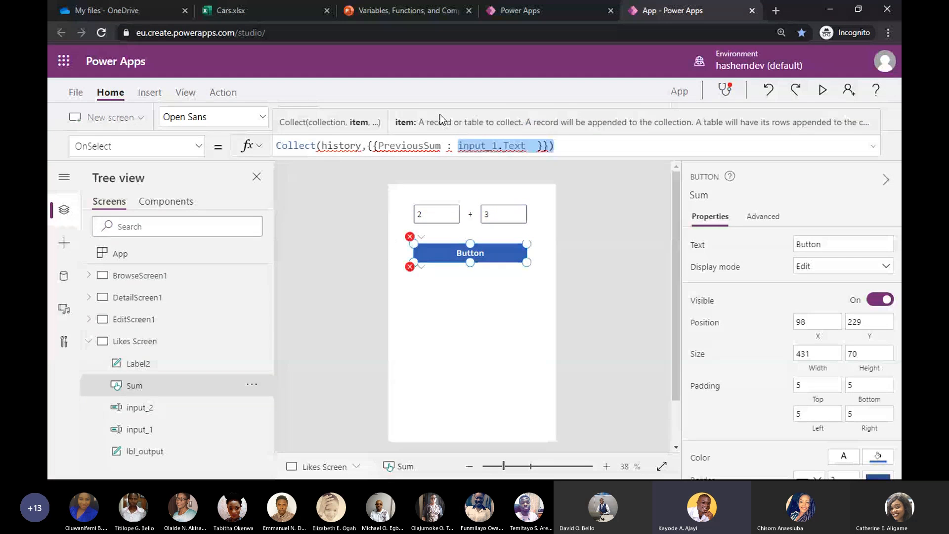
{"action": "key", "text": "Left"}
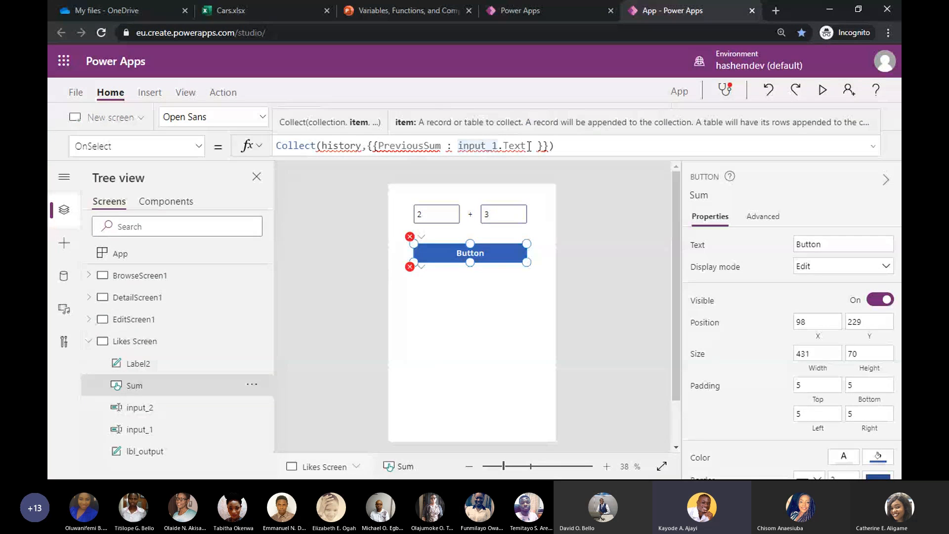
{"action": "left_click_drag", "start_coordinate": [529, 145], "coordinate": [458, 145]}
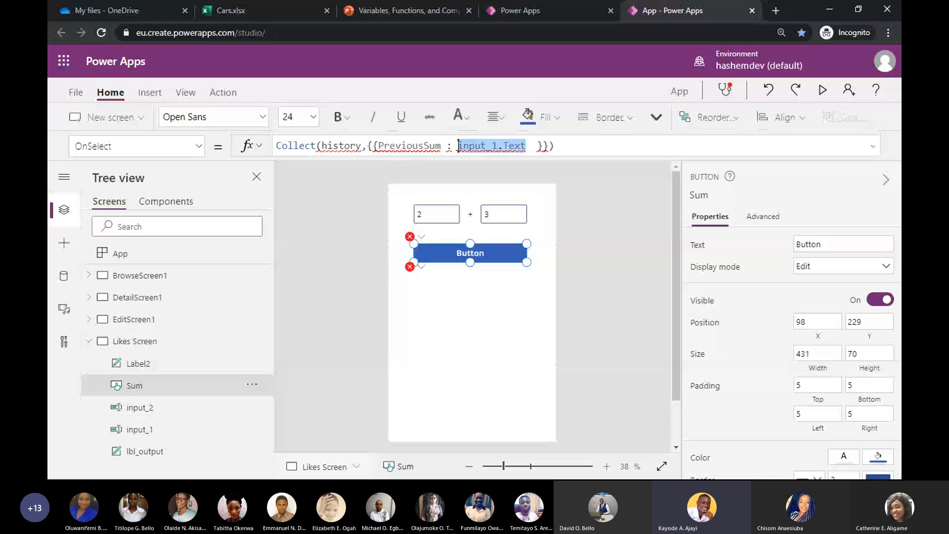
{"action": "type", "text": "sum"}
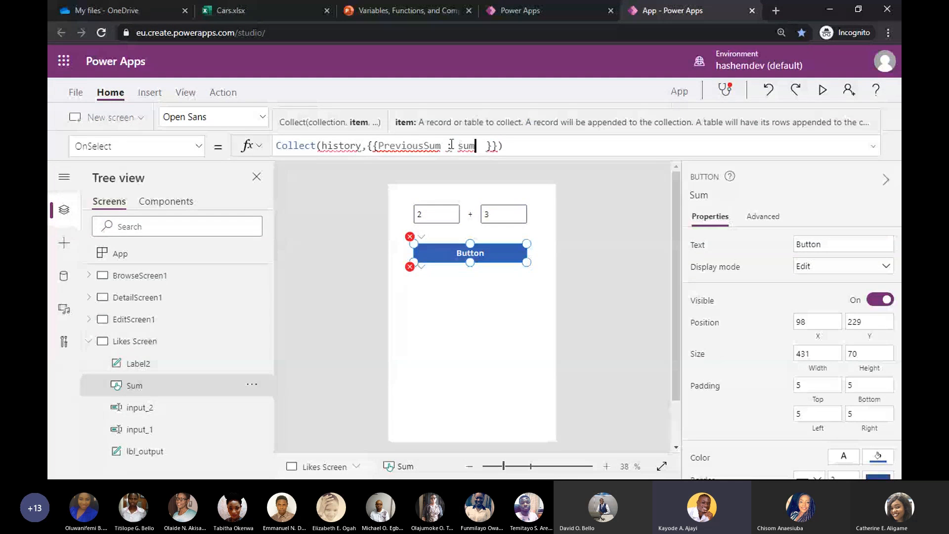
Remove the extra pair of curly braces so the PreviousSum record in the Collect formula has only one pair.
{"action": "key", "text": "Right"}
{"action": "key", "text": "Right"}
{"action": "left_click_drag", "start_coordinate": [359, 157], "coordinate": [356, 225]}
{"action": "double_click", "coordinate": [406, 146]}
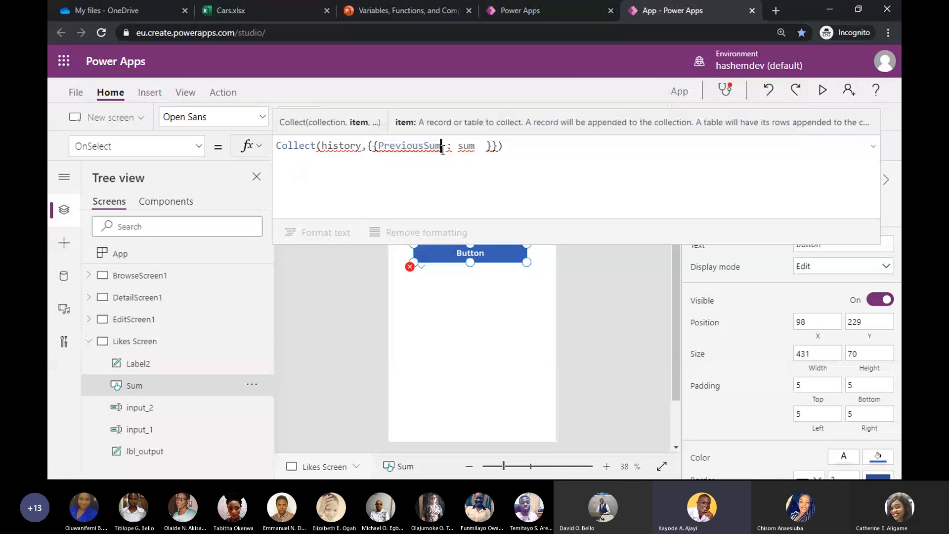
{"action": "left_click", "coordinate": [381, 145]}
{"action": "left_click", "coordinate": [496, 148]}
{"action": "key", "text": "BackSpace"}
{"action": "left_click", "coordinate": [418, 146]}
{"action": "left_click", "coordinate": [377, 145]}
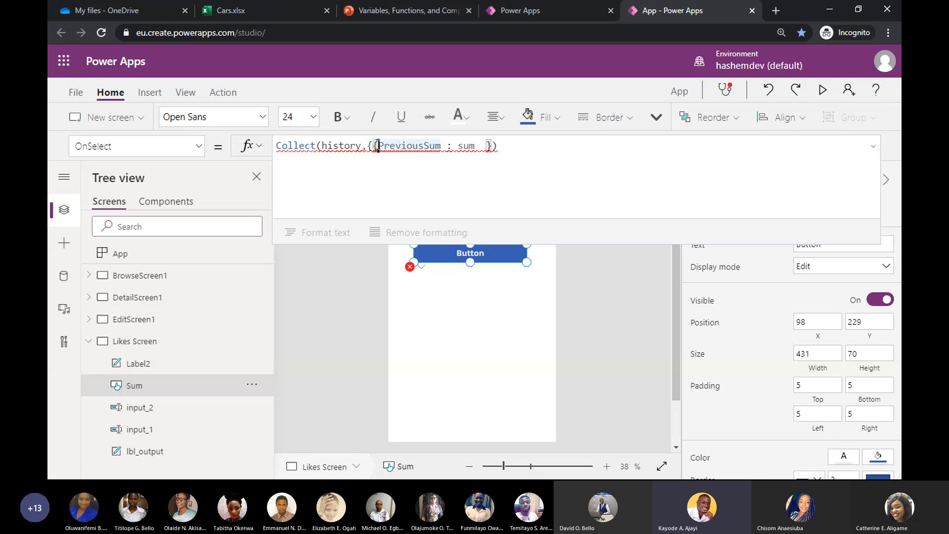
{"action": "key", "text": "BackSpace"}
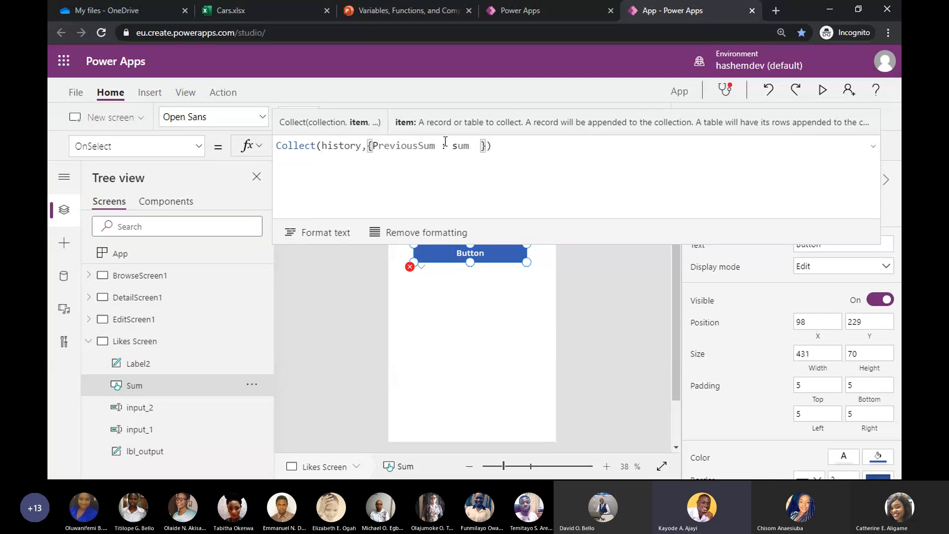
Replace sum with input_1.Text as the value of the PreviousSum field.
{"action": "left_click", "coordinate": [506, 145]}
{"action": "left_click", "coordinate": [464, 146]}
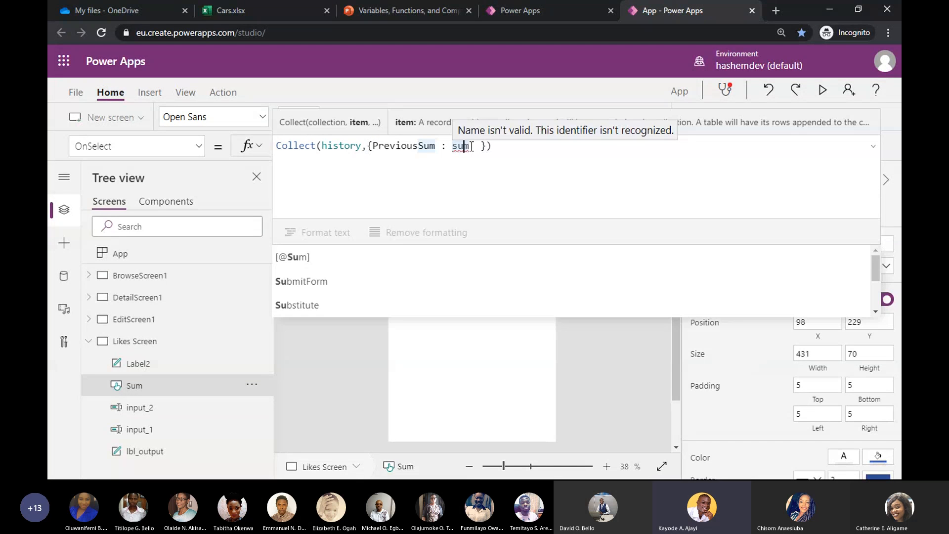
{"action": "left_click", "coordinate": [473, 147]}
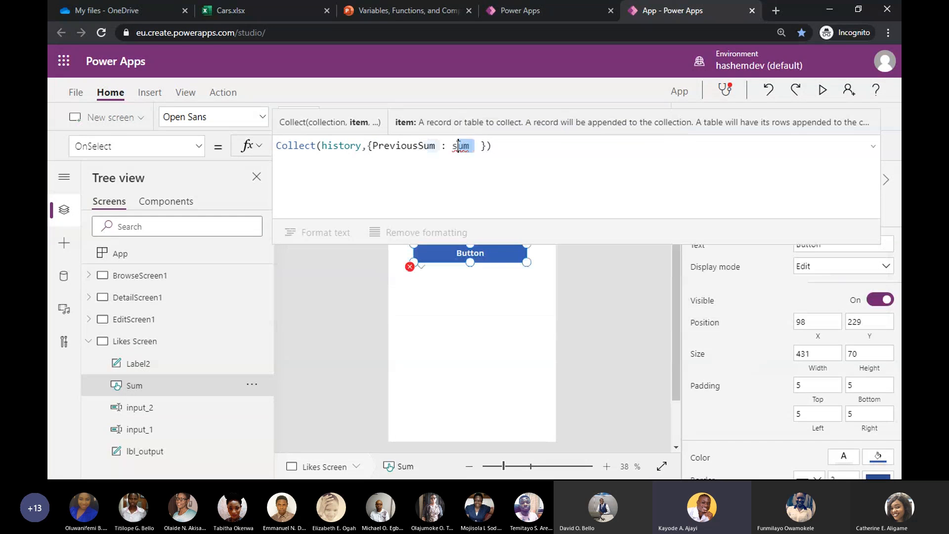
{"action": "double_click", "coordinate": [459, 146]}
{"action": "type", "text": "input"}
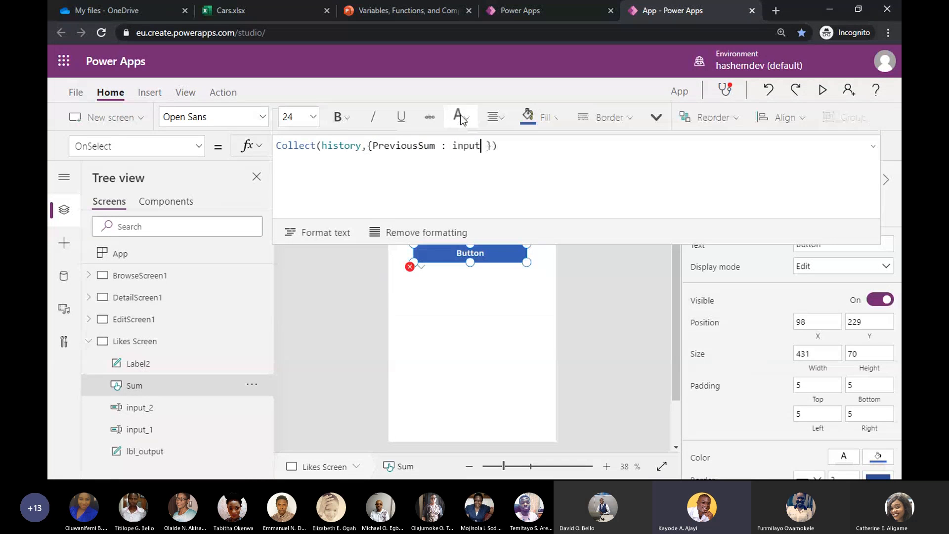
{"action": "type", "text": "_1"}
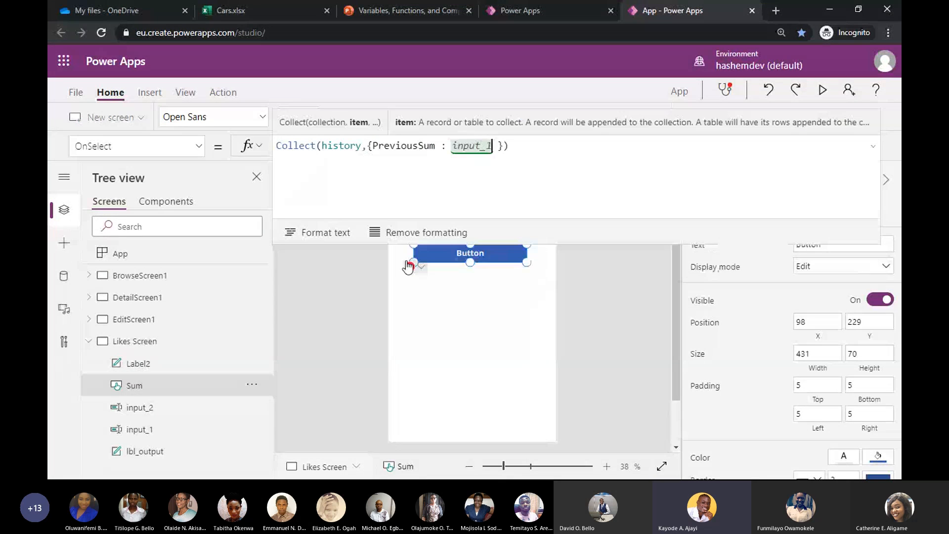
{"action": "type", "text": ".text"}
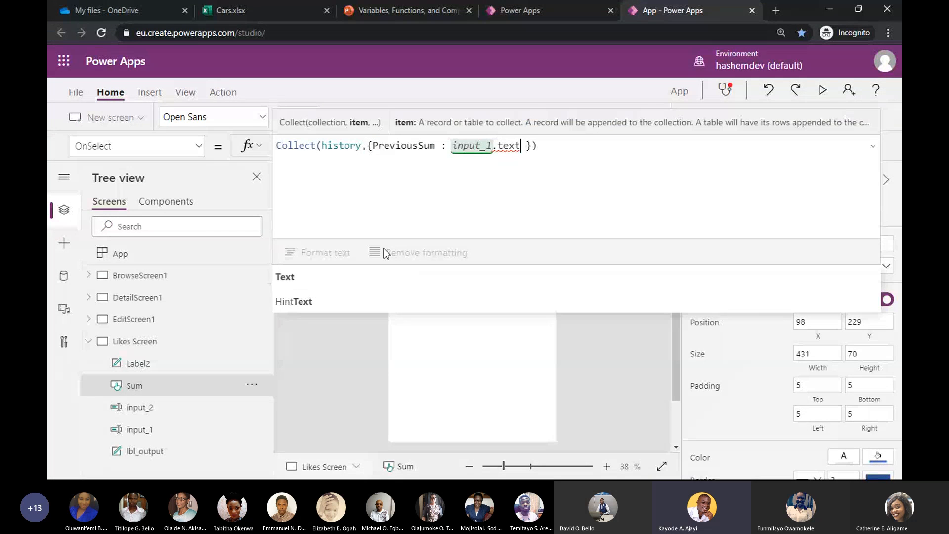
{"action": "left_click", "coordinate": [402, 275]}
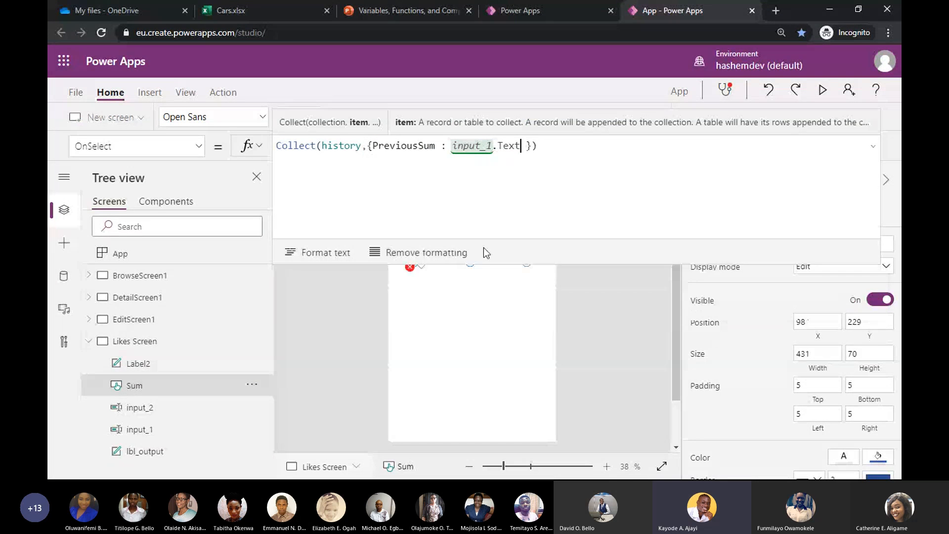
Add input_2.Text to input_1.Text with a plus sign in the PreviousSum value.
{"action": "type", "text": "+ input_1"}
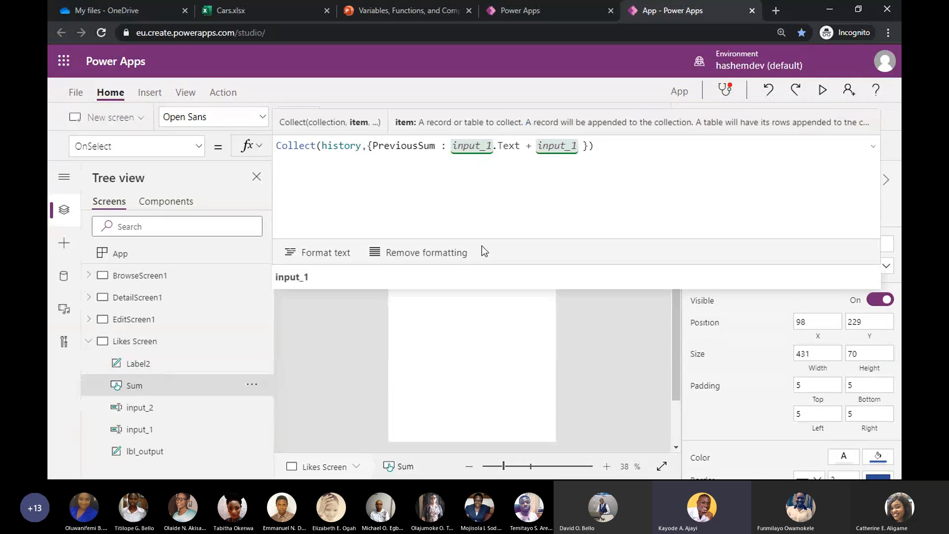
{"action": "key", "text": "BackSpace"}
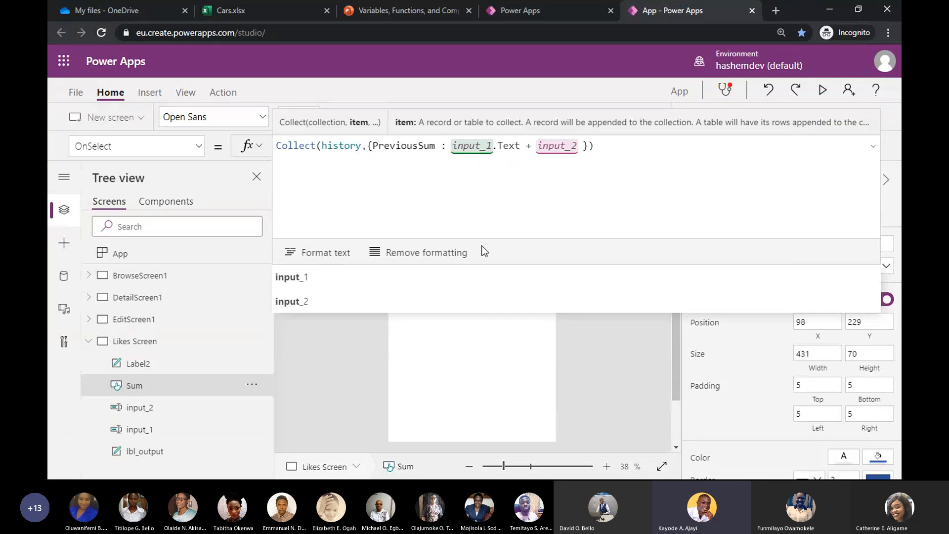
{"action": "type", "text": "2."}
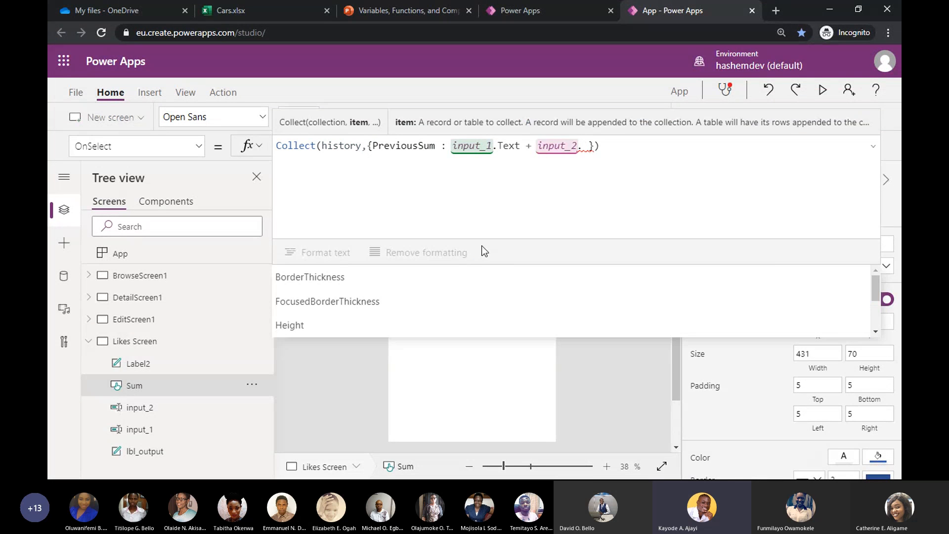
{"action": "type", "text": "Text"}
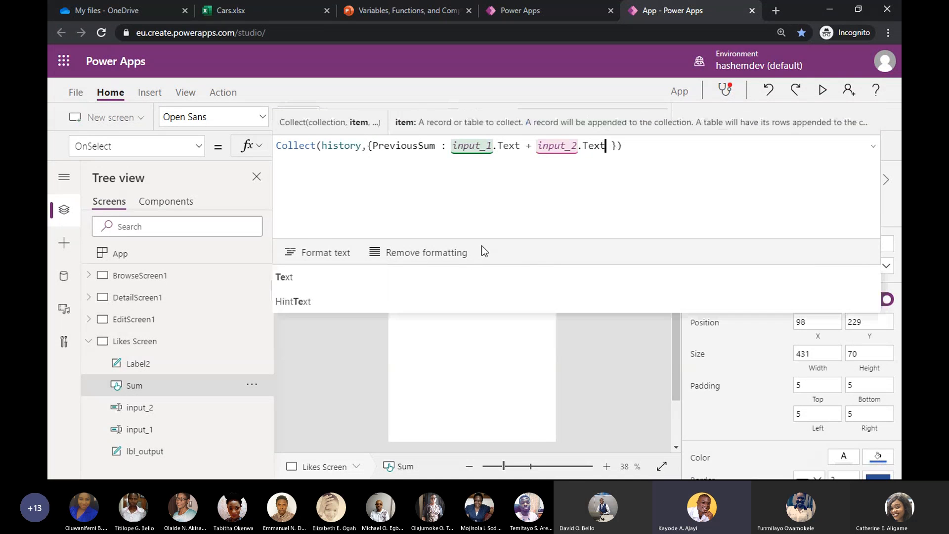
{"action": "left_click", "coordinate": [657, 142]}
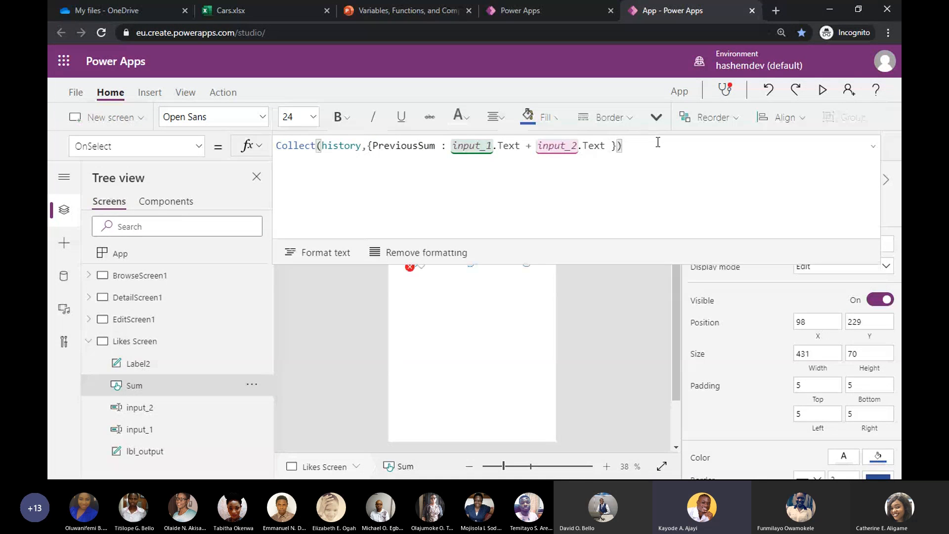
Open the faulty Text formula of lbl_output from its error marker and delete the sum reference.
{"action": "left_click", "coordinate": [569, 147]}
{"action": "left_click", "coordinate": [490, 174]}
{"action": "left_click", "coordinate": [420, 269]}
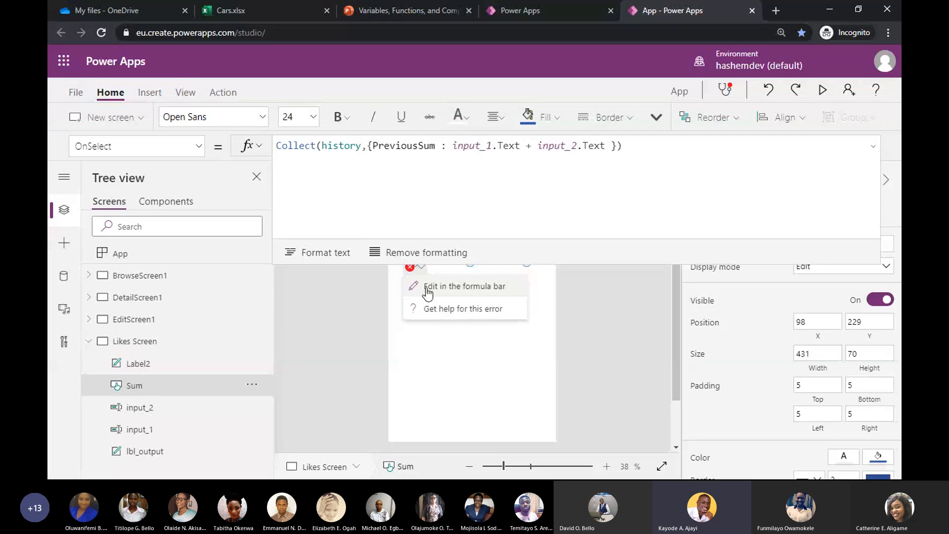
{"action": "left_click", "coordinate": [427, 291]}
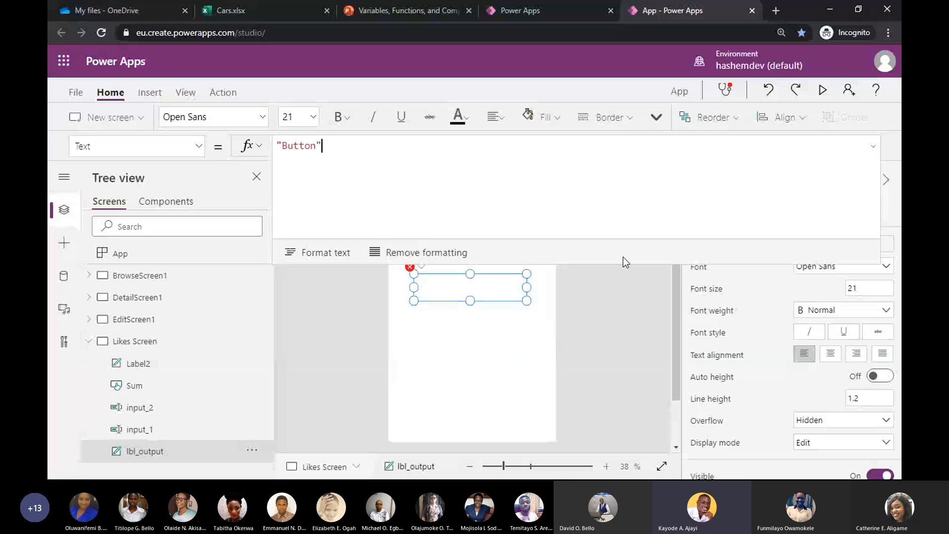
{"action": "left_click", "coordinate": [432, 368]}
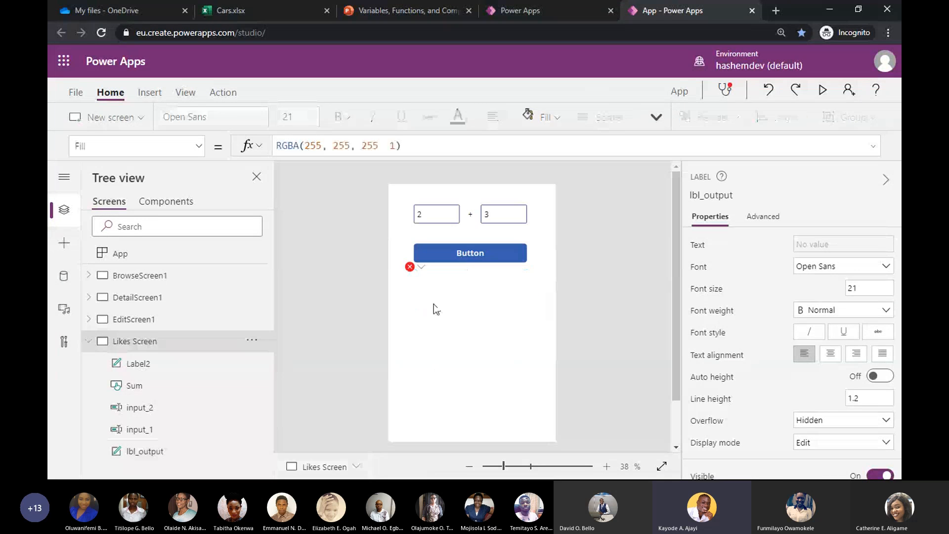
{"action": "left_click", "coordinate": [434, 286]}
{"action": "left_click", "coordinate": [421, 268]}
{"action": "left_click", "coordinate": [341, 390]}
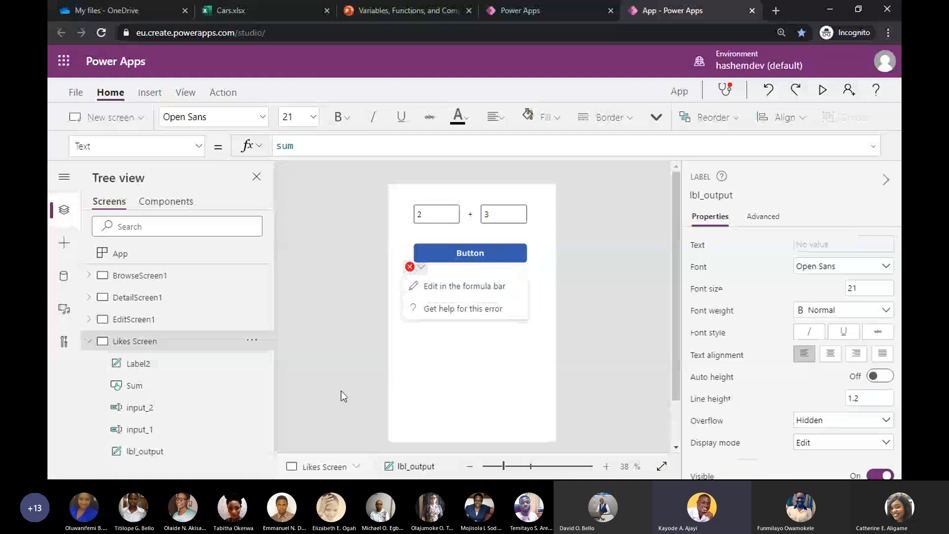
{"action": "left_click", "coordinate": [469, 287]}
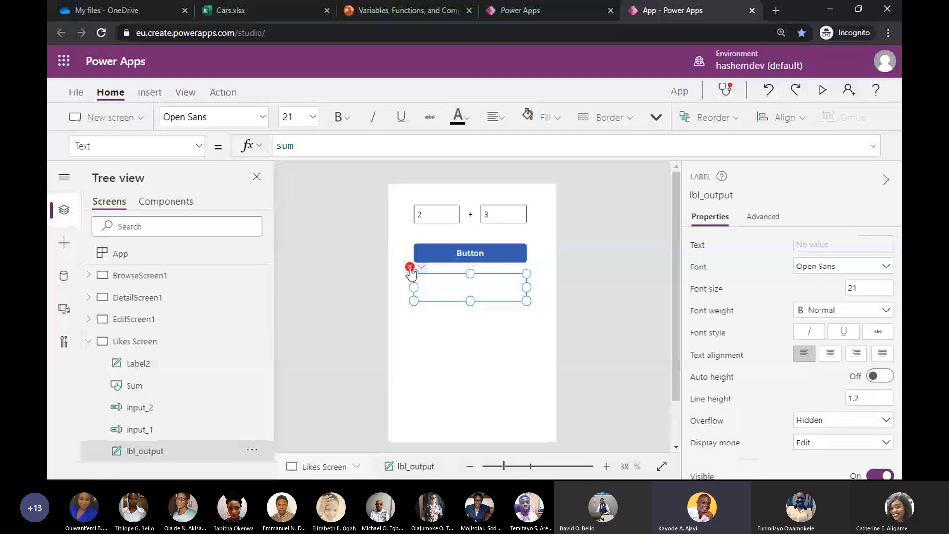
{"action": "left_click", "coordinate": [421, 267]}
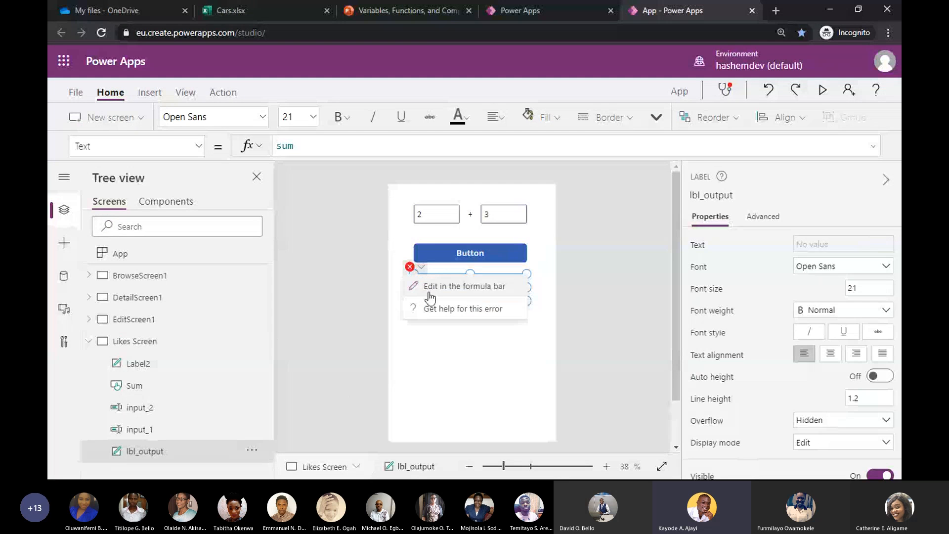
{"action": "left_click", "coordinate": [431, 287]}
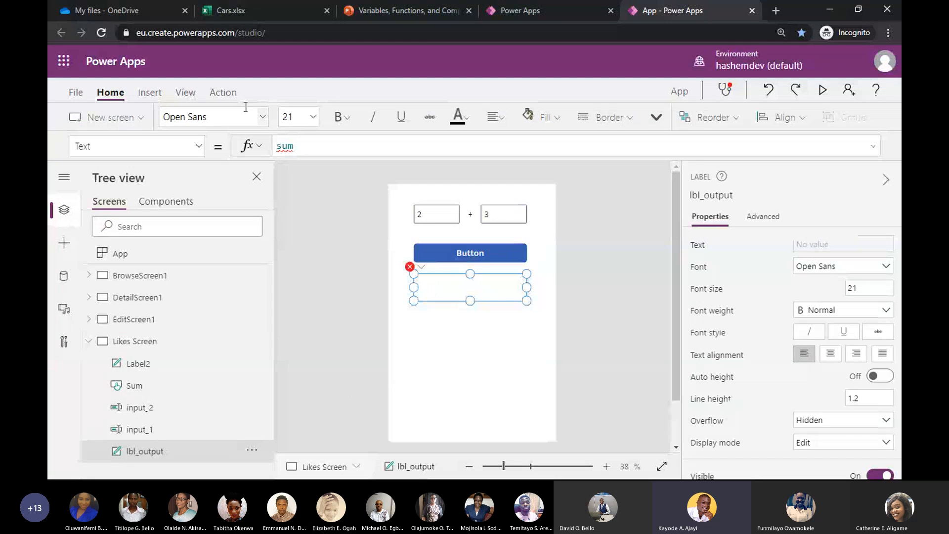
{"action": "left_click", "coordinate": [289, 147]}
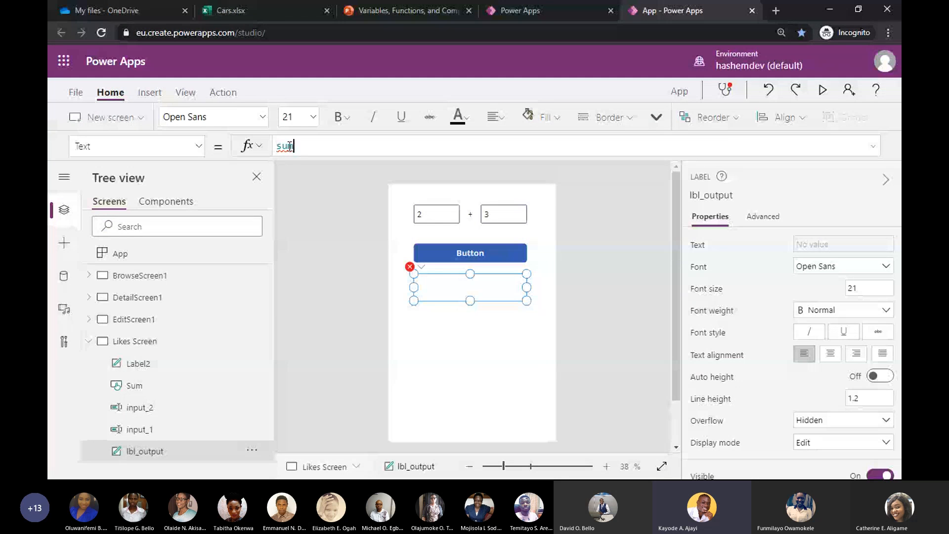
{"action": "double_click", "coordinate": [289, 146]}
{"action": "key", "text": "BackSpace"}
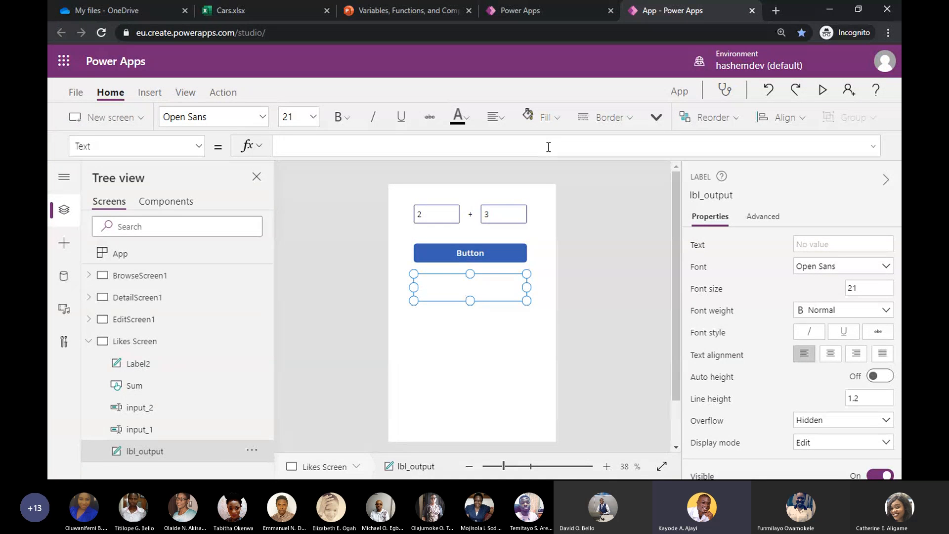
Begin the Text formula of lbl_output with Previou, using a capital P.
{"action": "type", "text": "pre"}
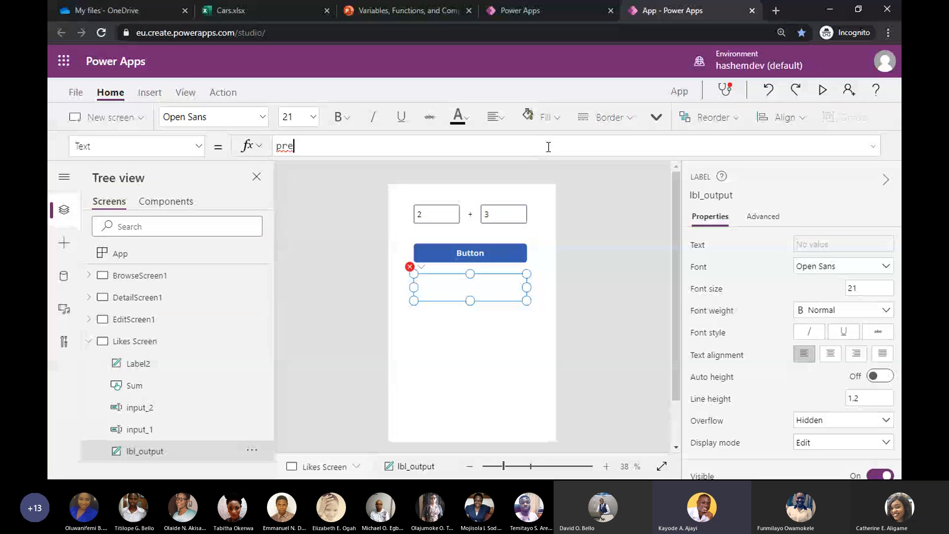
{"action": "type", "text": "vios"}
{"action": "key", "text": "ctrl+a"}
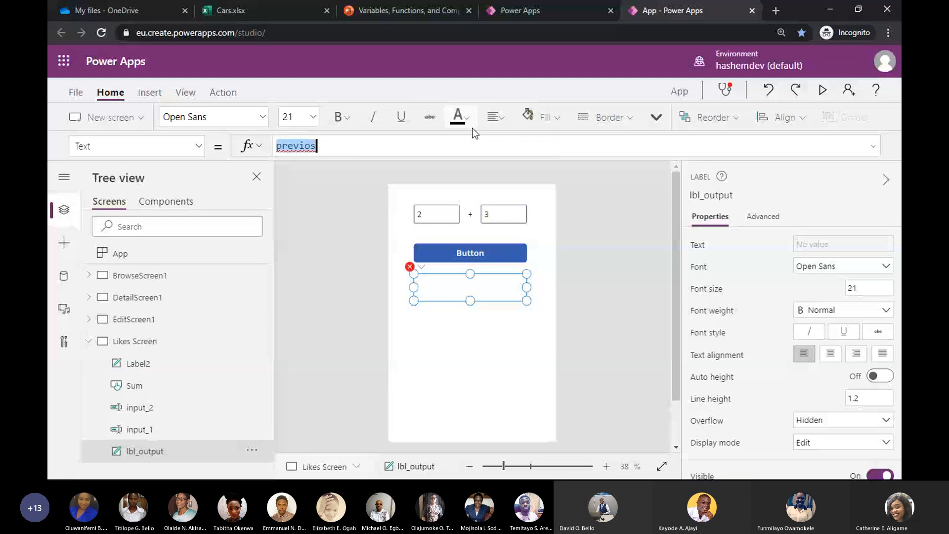
{"action": "type", "text": "Pre"}
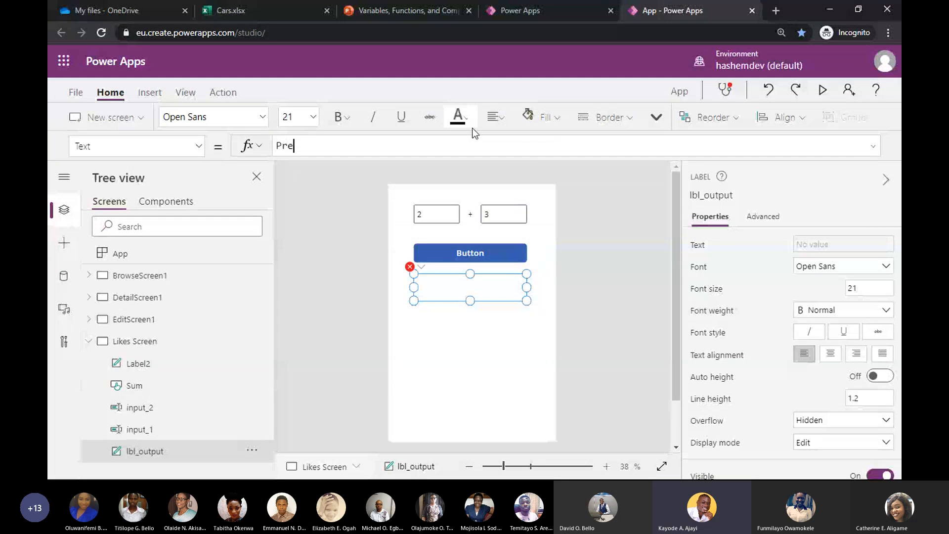
{"action": "type", "text": "viou"}
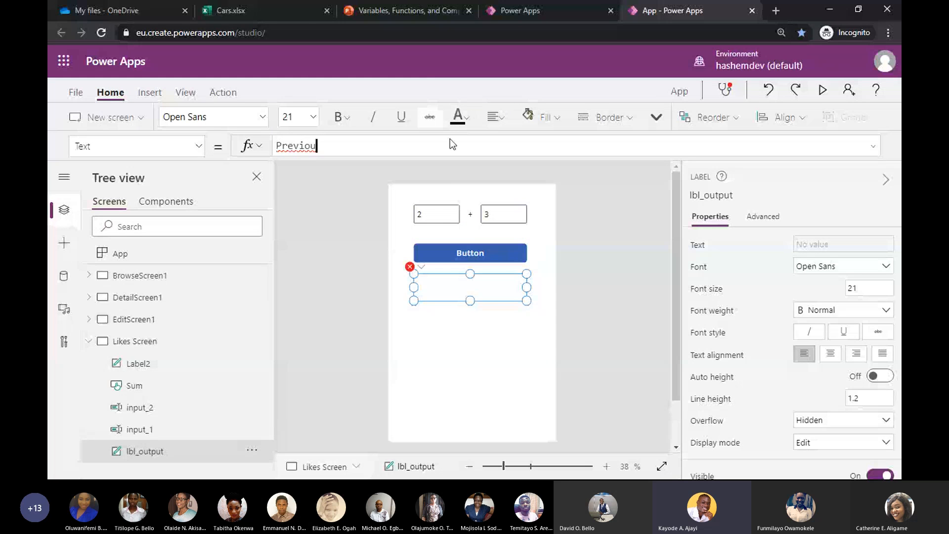
Copy PreviousSum from the Sum button's OnSelect formula and use it to replace the Text formula of lbl_output.
{"action": "left_click", "coordinate": [456, 256]}
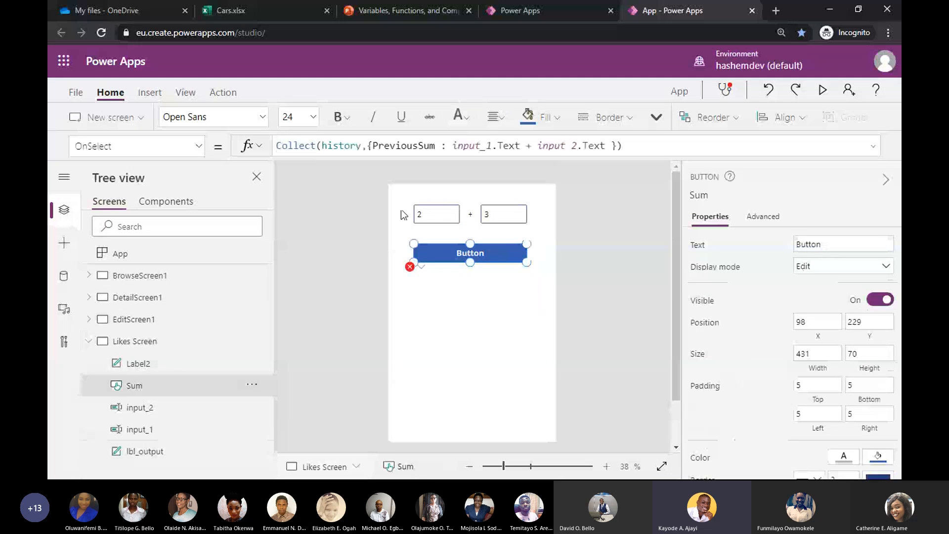
{"action": "double_click", "coordinate": [391, 144]}
{"action": "key", "text": "ctrl+c"}
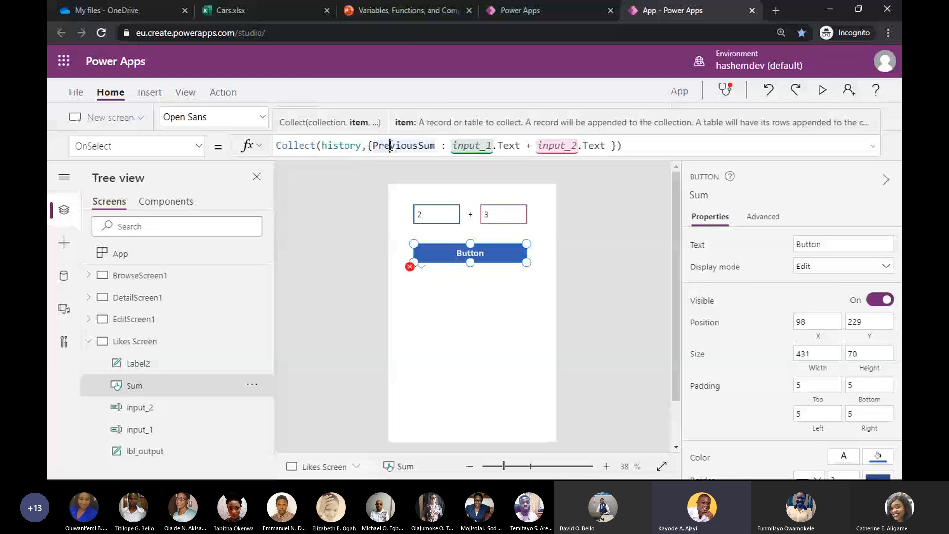
{"action": "left_click", "coordinate": [436, 285]}
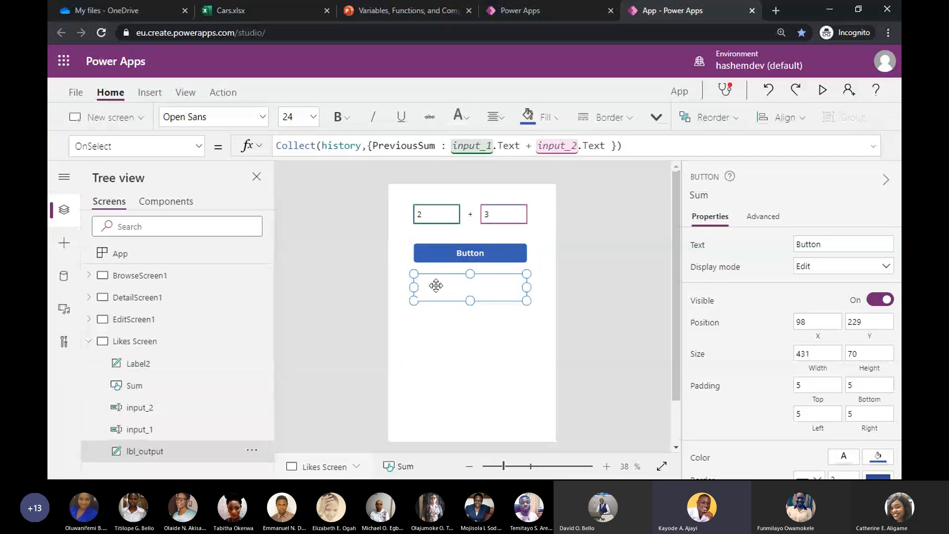
{"action": "double_click", "coordinate": [351, 141]}
{"action": "key", "text": "ctrl+v"}
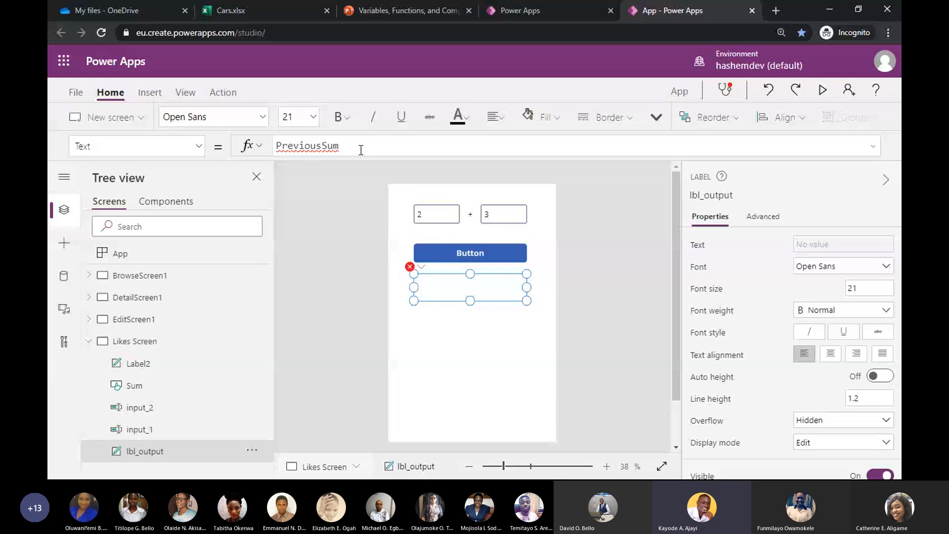
{"action": "left_click", "coordinate": [360, 146]}
Examine the error flagged on the Text formula of lbl_output.
{"action": "left_click", "coordinate": [420, 268]}
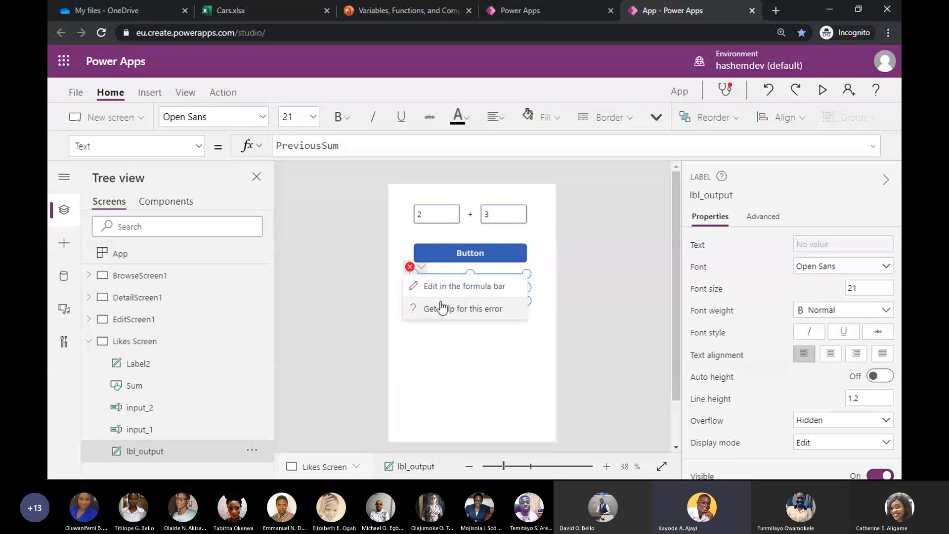
{"action": "left_click", "coordinate": [339, 146]}
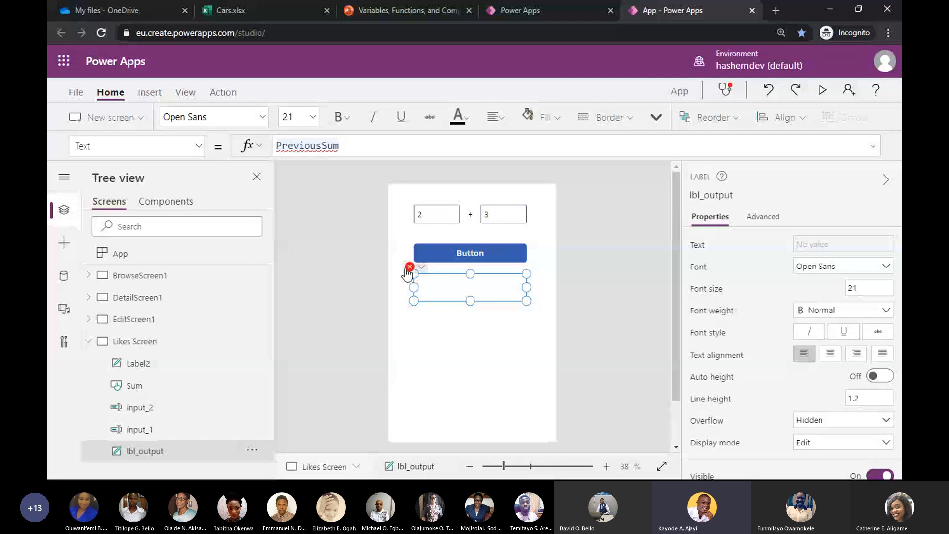
{"action": "left_click", "coordinate": [421, 269]}
{"action": "left_click", "coordinate": [439, 283]}
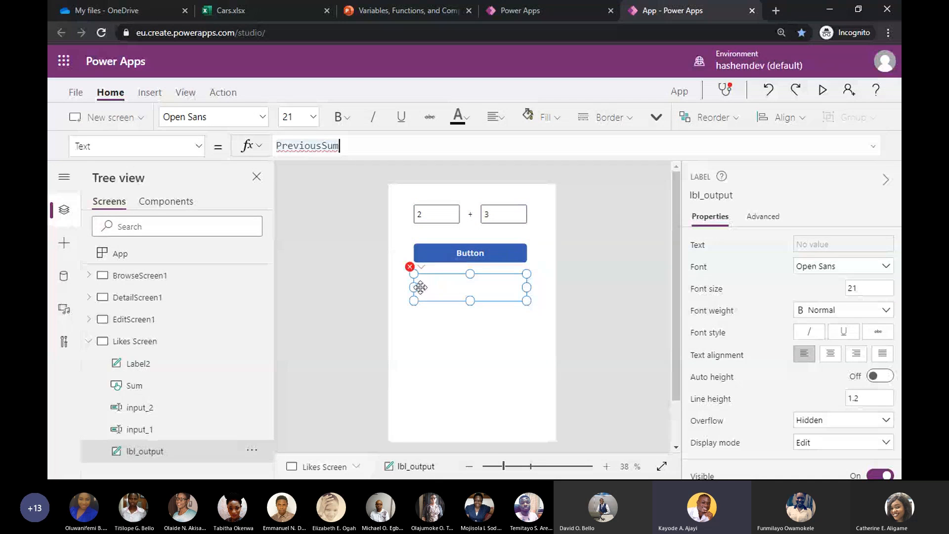
{"action": "left_click", "coordinate": [419, 271]}
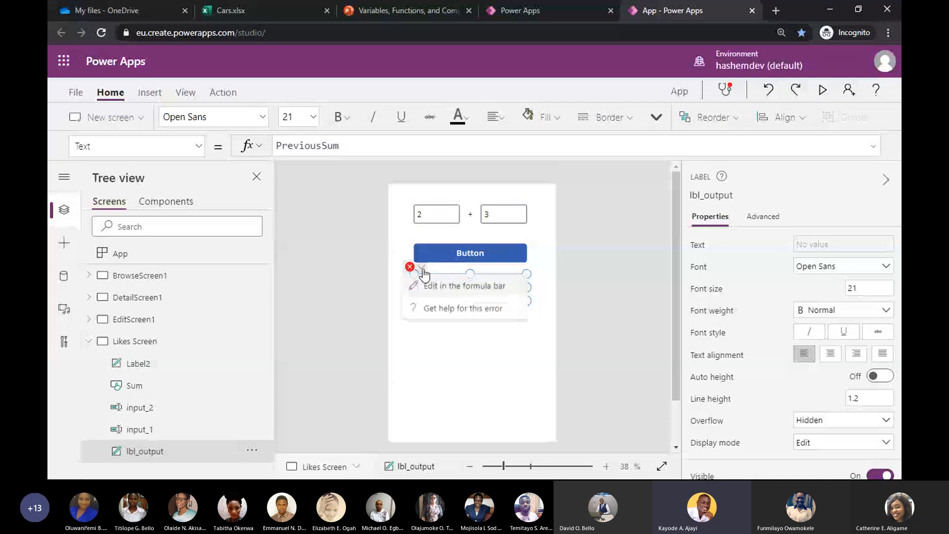
{"action": "left_click", "coordinate": [419, 302]}
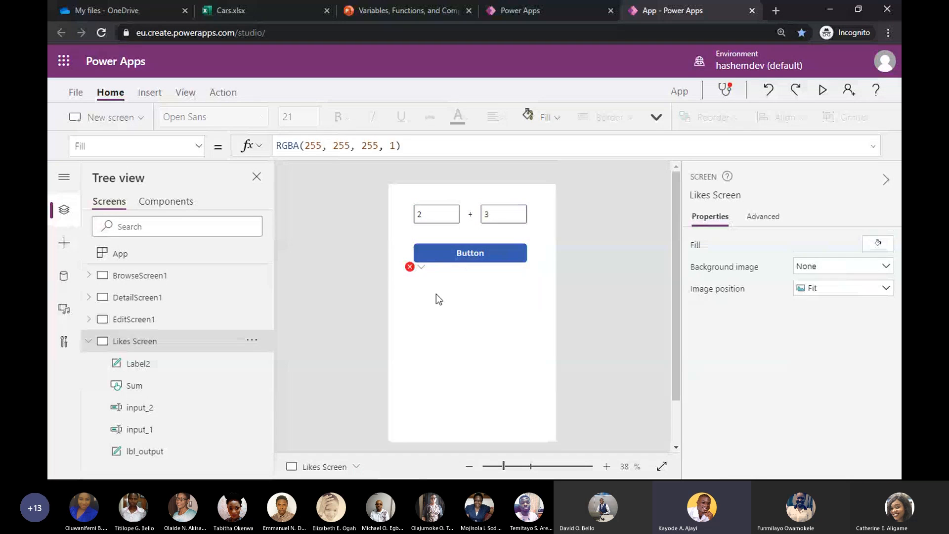
Delete the lbl_output label below the button.
{"action": "left_click", "coordinate": [434, 293]}
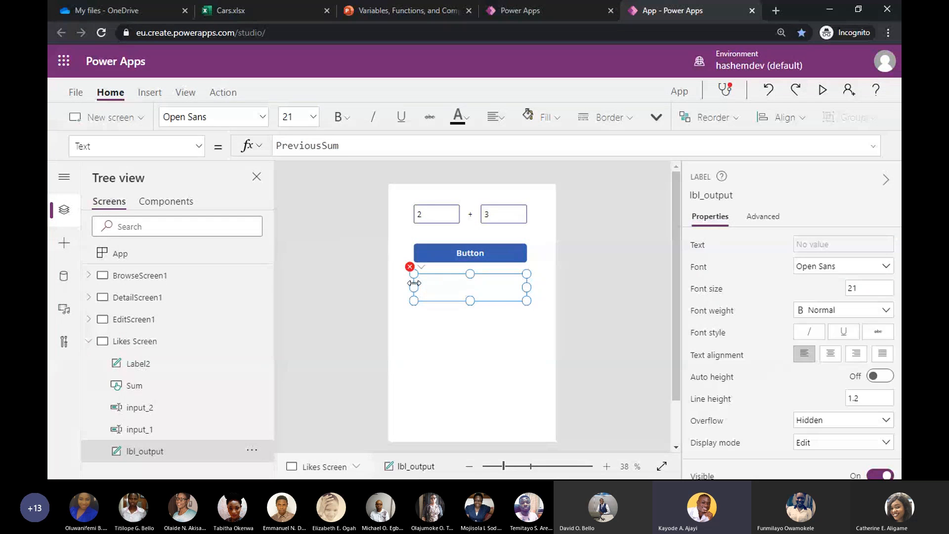
{"action": "left_click", "coordinate": [424, 267]}
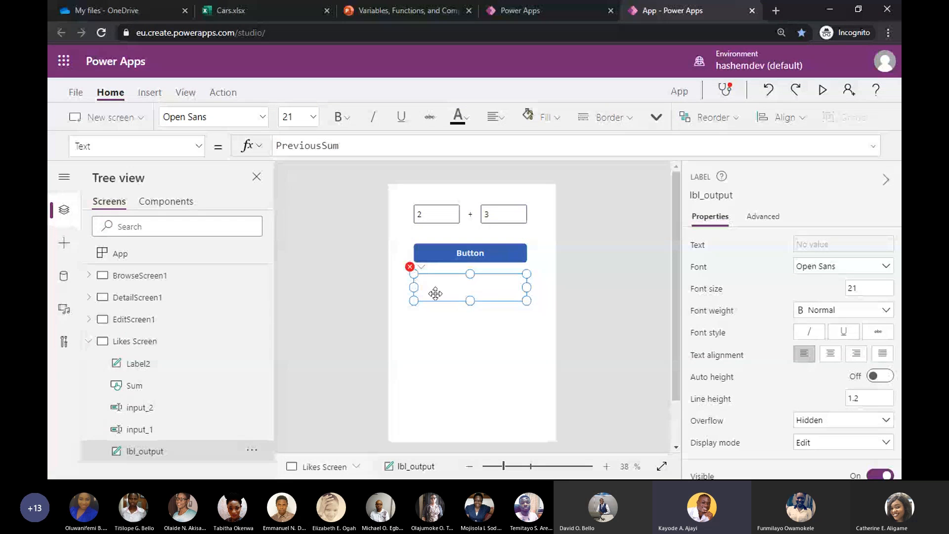
{"action": "key", "text": "Delete"}
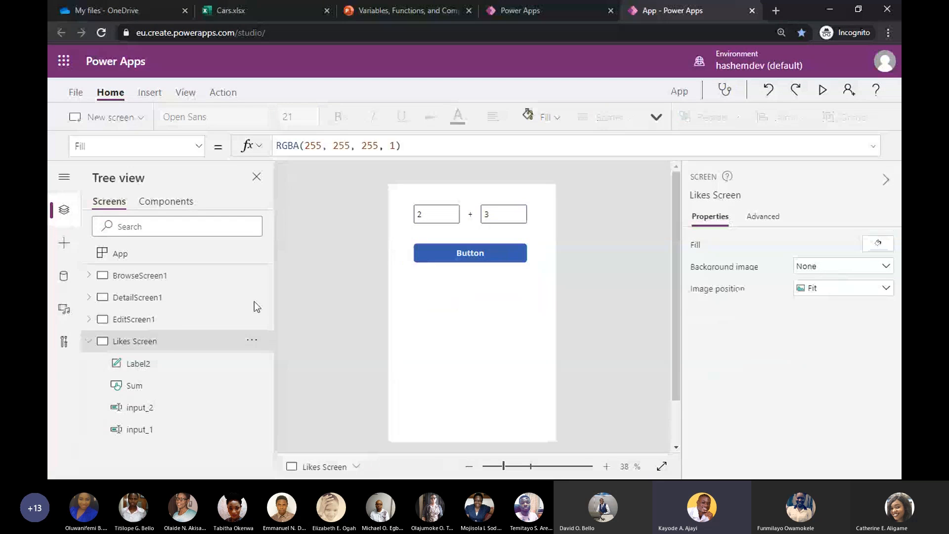
Insert a gallery with image, title and subtitle on Likes Screen and move it below the button.
{"action": "left_click", "coordinate": [144, 94]}
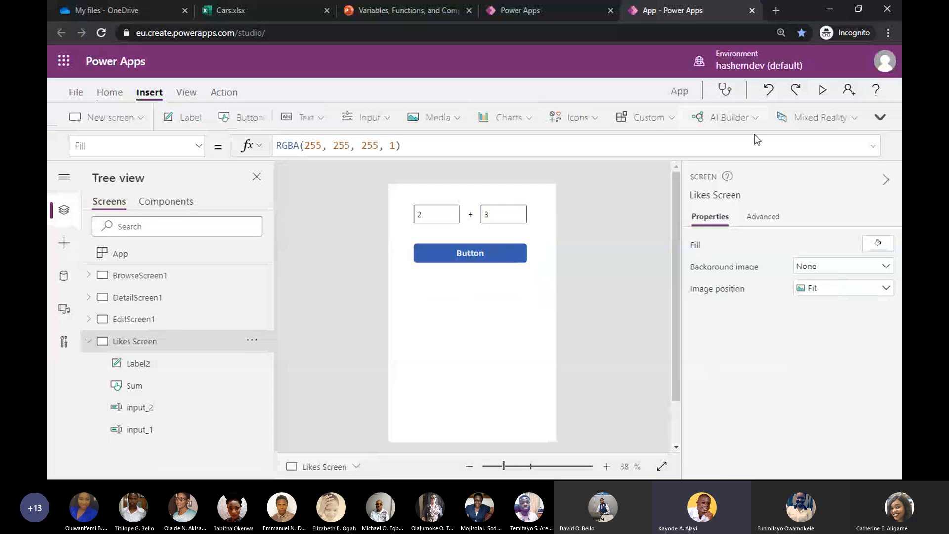
{"action": "left_click", "coordinate": [881, 120]}
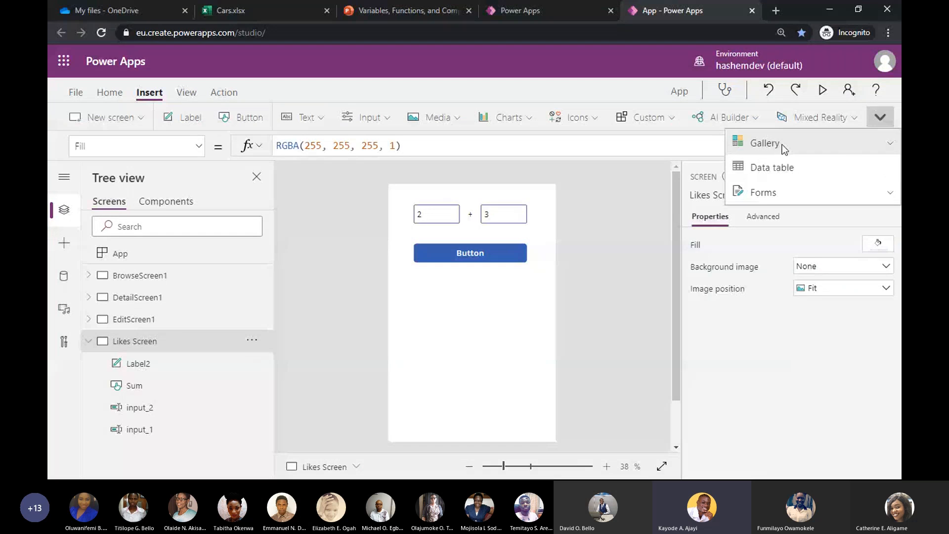
{"action": "left_click", "coordinate": [782, 145]}
{"action": "left_click", "coordinate": [647, 199]}
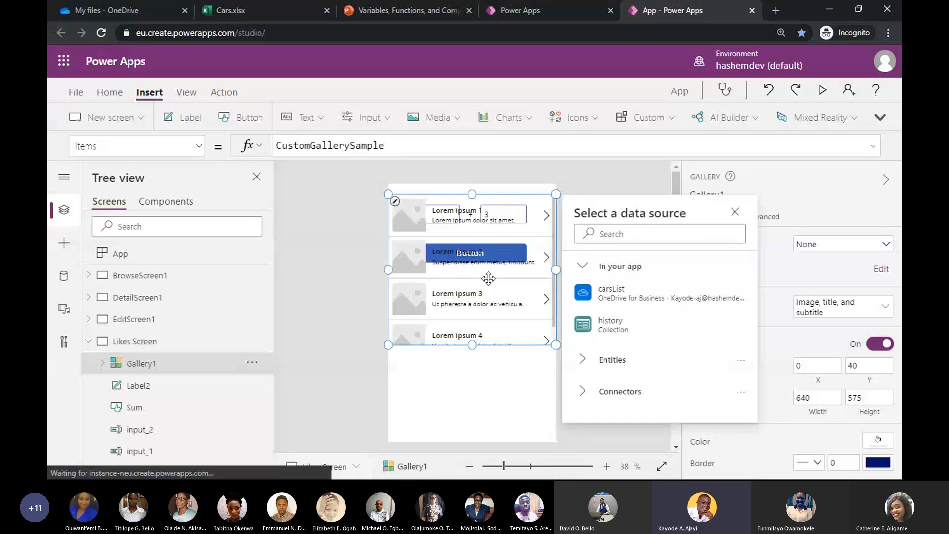
{"action": "left_click", "coordinate": [485, 271]}
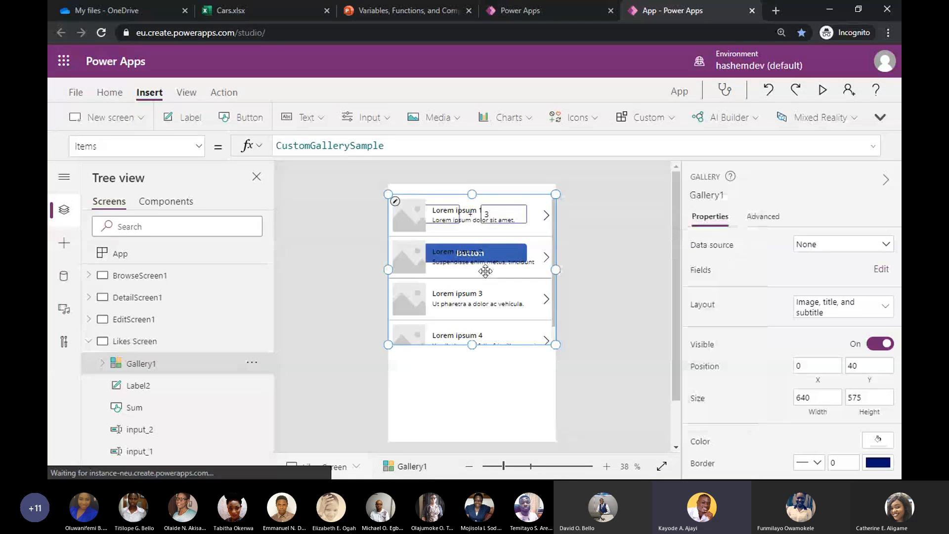
{"action": "left_click_drag", "start_coordinate": [485, 271], "coordinate": [494, 354]}
Set the gallery's data source to the history collection.
{"action": "left_click", "coordinate": [835, 244]}
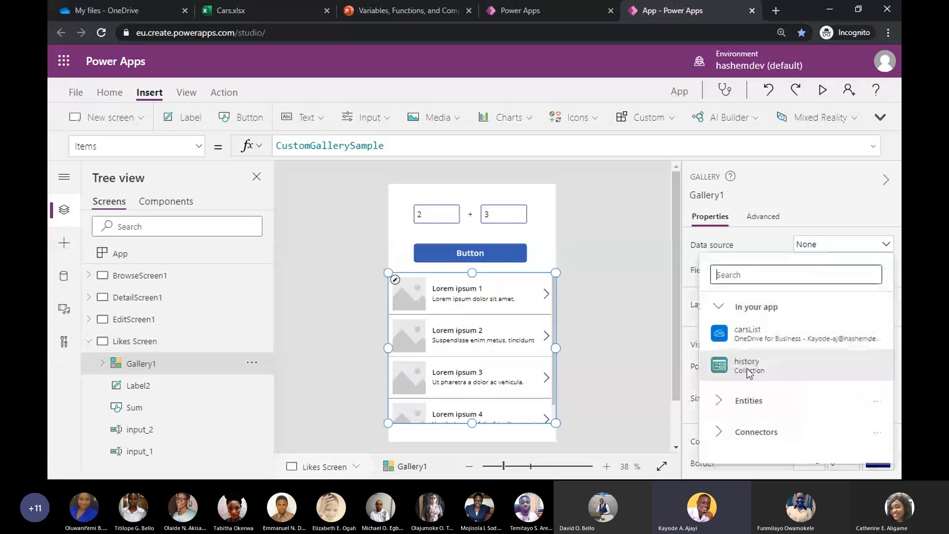
{"action": "mouse_move", "coordinate": [750, 371]}
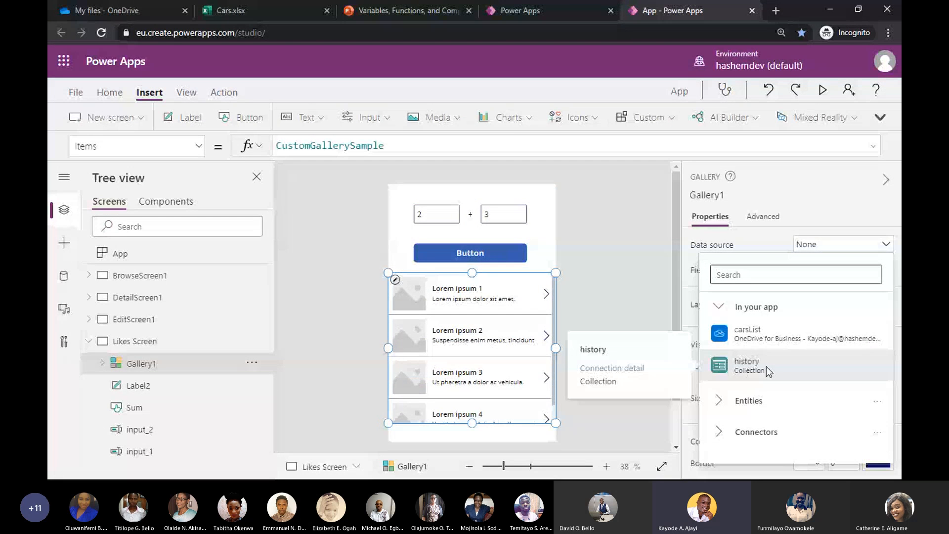
{"action": "left_click", "coordinate": [768, 372]}
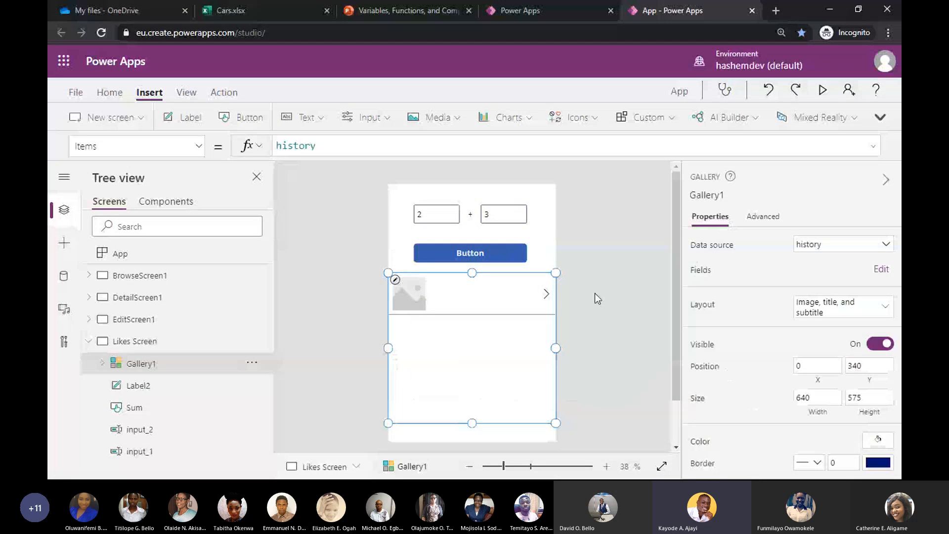
{"action": "left_click", "coordinate": [834, 249]}
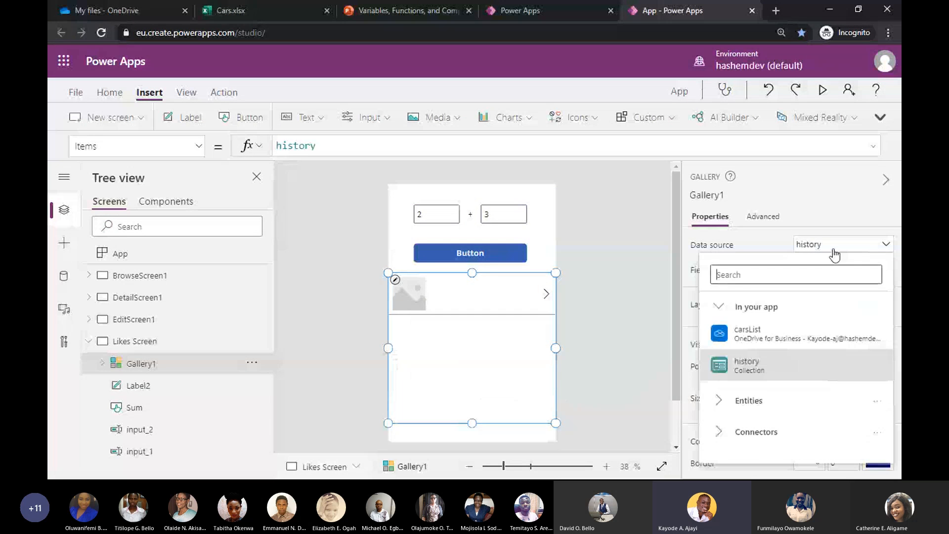
{"action": "left_click", "coordinate": [784, 351]}
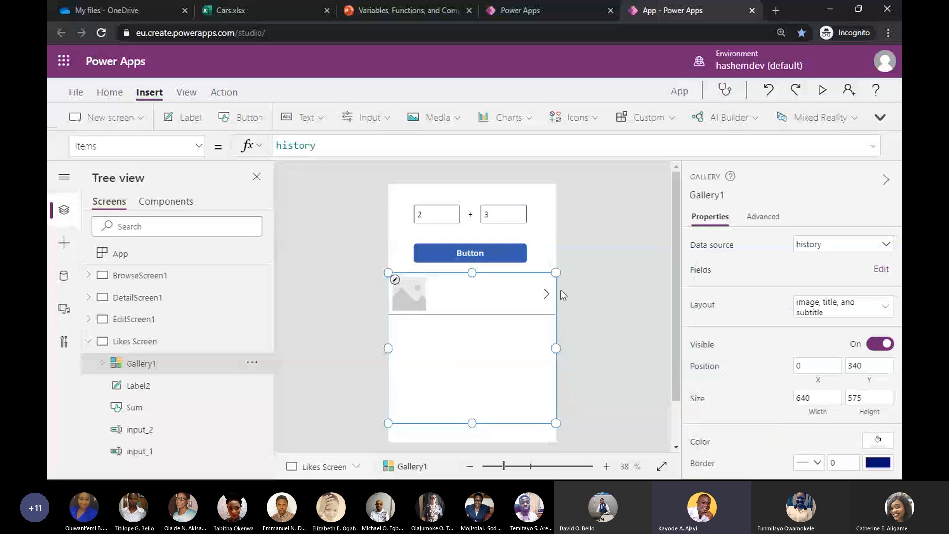
{"action": "left_click", "coordinate": [594, 273]}
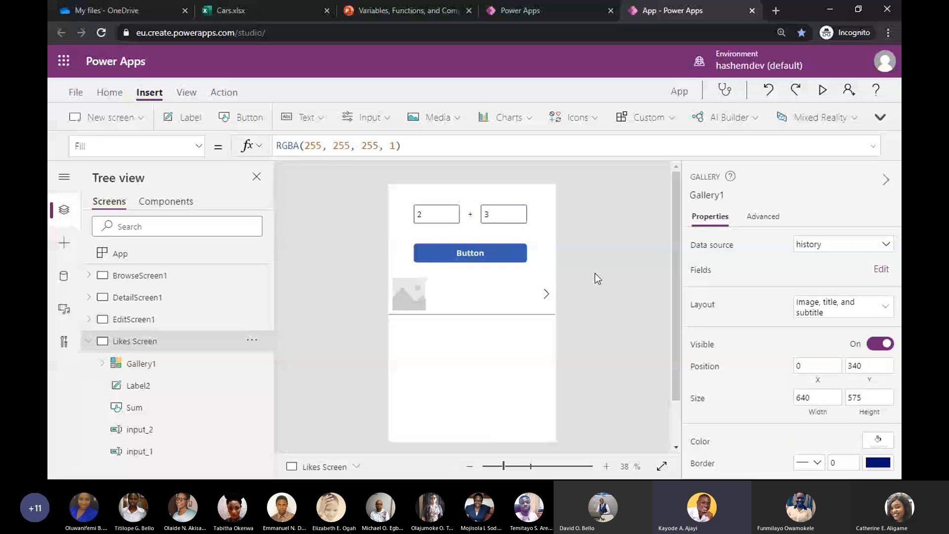
Delete the placeholder image from the gallery's first row and remove the whole gallery.
{"action": "left_click", "coordinate": [492, 299]}
{"action": "left_click", "coordinate": [408, 295]}
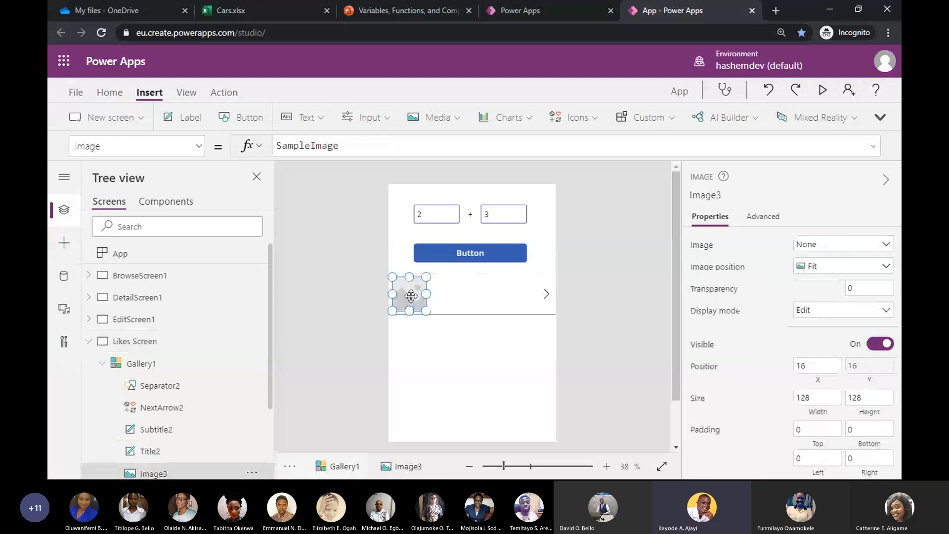
{"action": "left_click", "coordinate": [504, 305]}
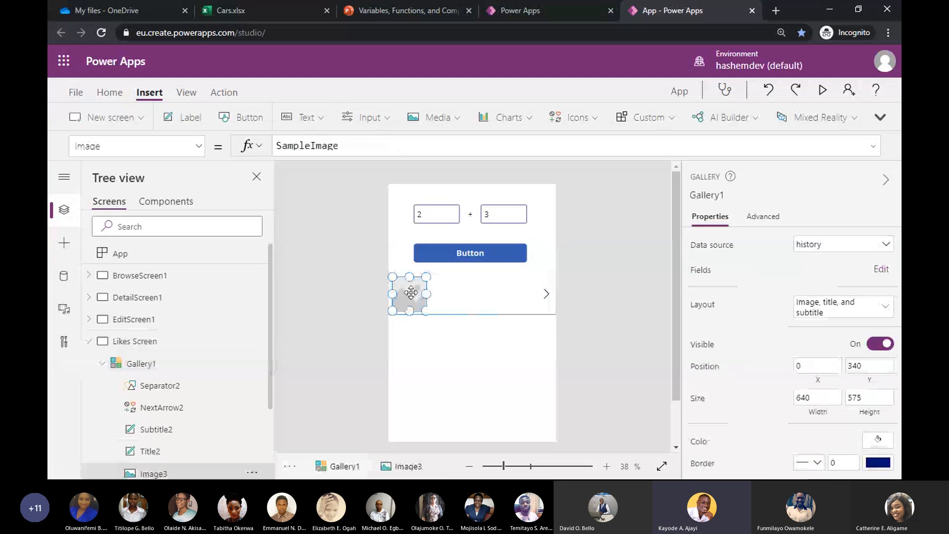
{"action": "left_click", "coordinate": [485, 302]}
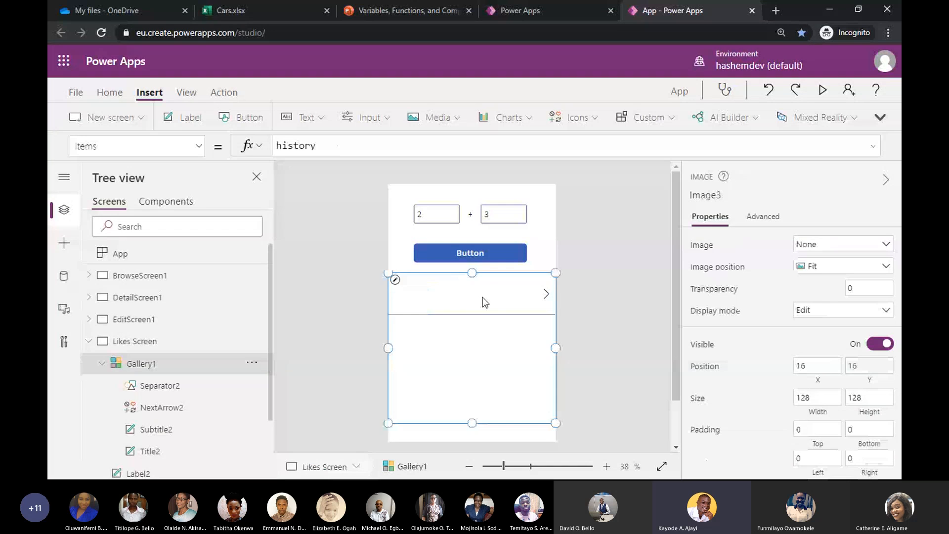
{"action": "left_click", "coordinate": [483, 301]}
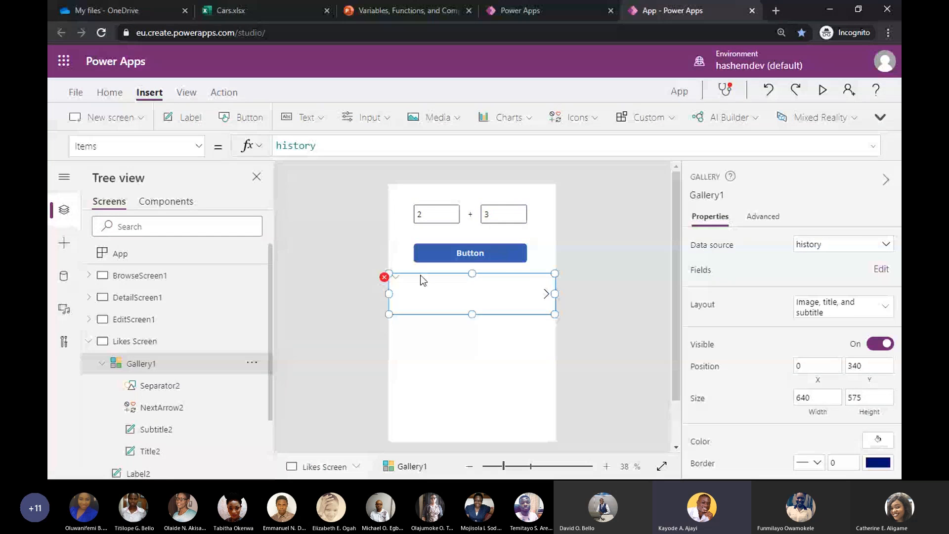
{"action": "key", "text": "Delete"}
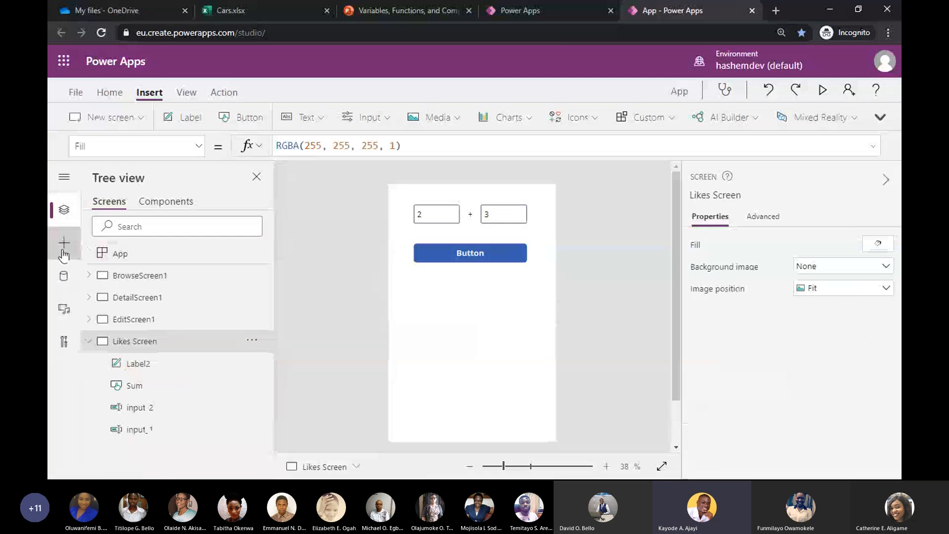
Add a vertical gallery to Likes Screen and place it directly beneath the button, at about Y 318.
{"action": "left_click", "coordinate": [64, 242]}
{"action": "scroll", "coordinate": [157, 280], "scroll_direction": "down", "scroll_amount": 2}
{"action": "scroll", "coordinate": [144, 290], "scroll_direction": "up", "scroll_amount": 2}
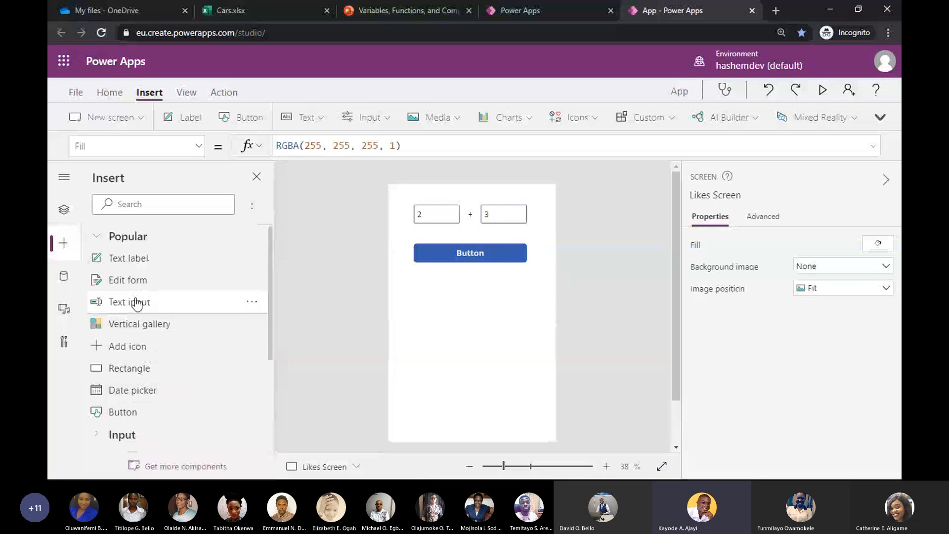
{"action": "left_click_drag", "start_coordinate": [158, 327], "coordinate": [416, 282]}
{"action": "left_click_drag", "start_coordinate": [512, 195], "coordinate": [529, 274]}
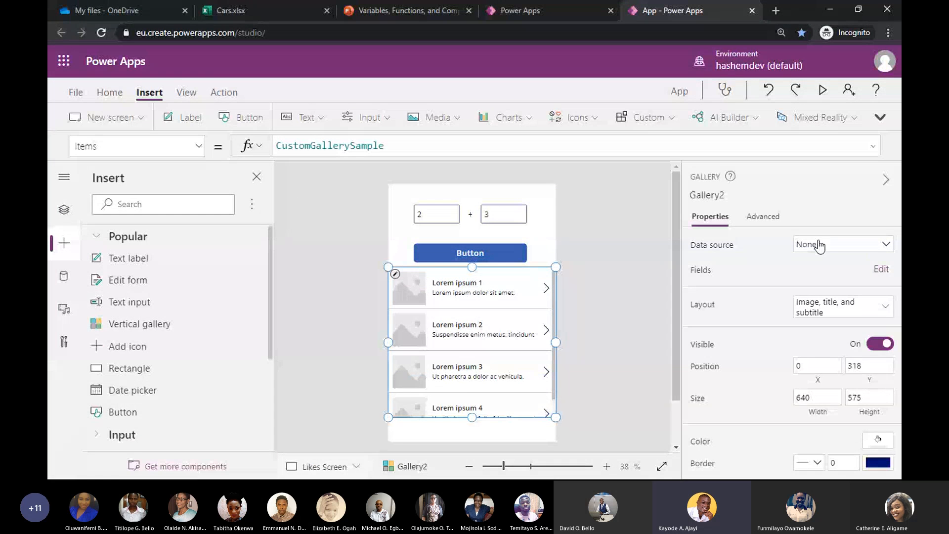
Connect the new gallery to the history collection and delete its placeholder image.
{"action": "left_click", "coordinate": [818, 246]}
{"action": "left_click", "coordinate": [766, 359]}
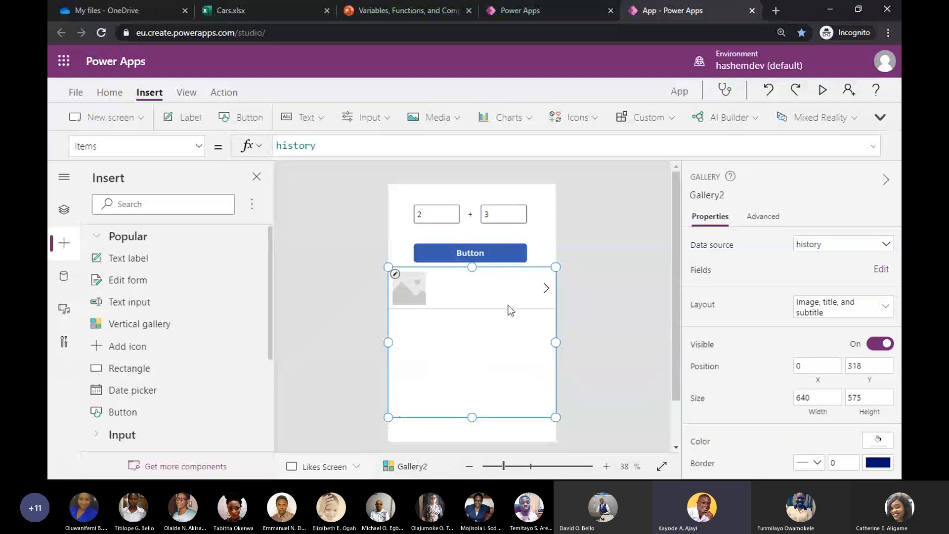
{"action": "left_click", "coordinate": [417, 286]}
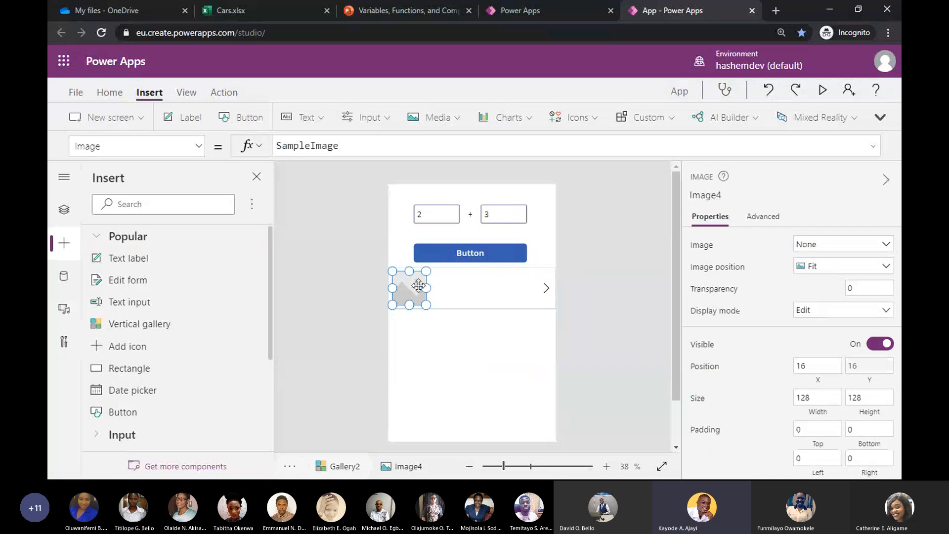
{"action": "left_click", "coordinate": [438, 280]}
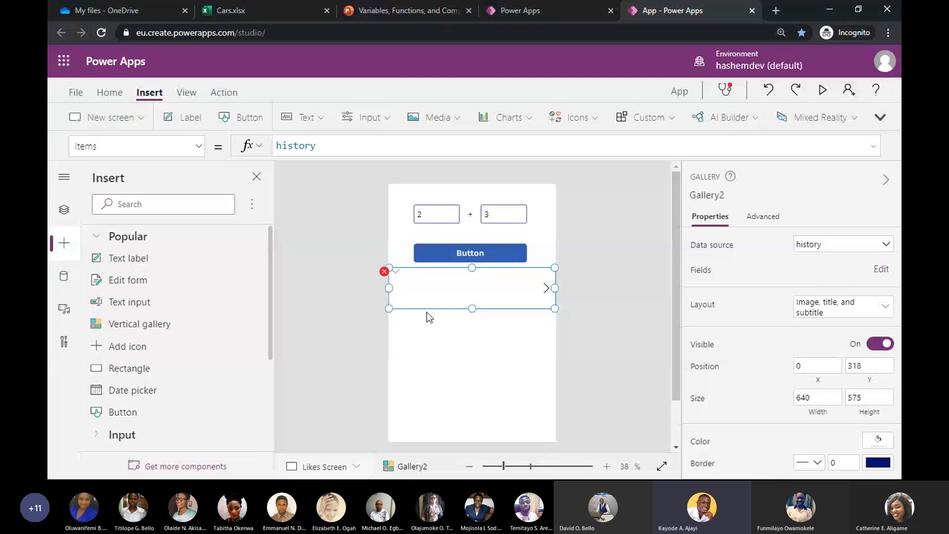
Delete the subtitle label from the gallery's template, keeping the title label with its Text formula ThisItem.PreviousSum.
{"action": "scroll", "coordinate": [173, 321], "scroll_direction": "down", "scroll_amount": 3}
{"action": "left_click", "coordinate": [64, 209]}
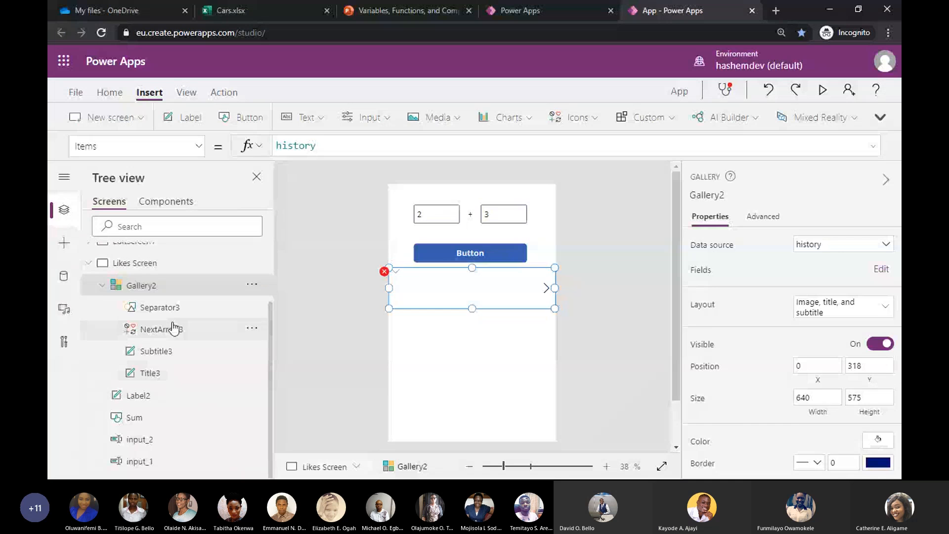
{"action": "left_click", "coordinate": [173, 332]}
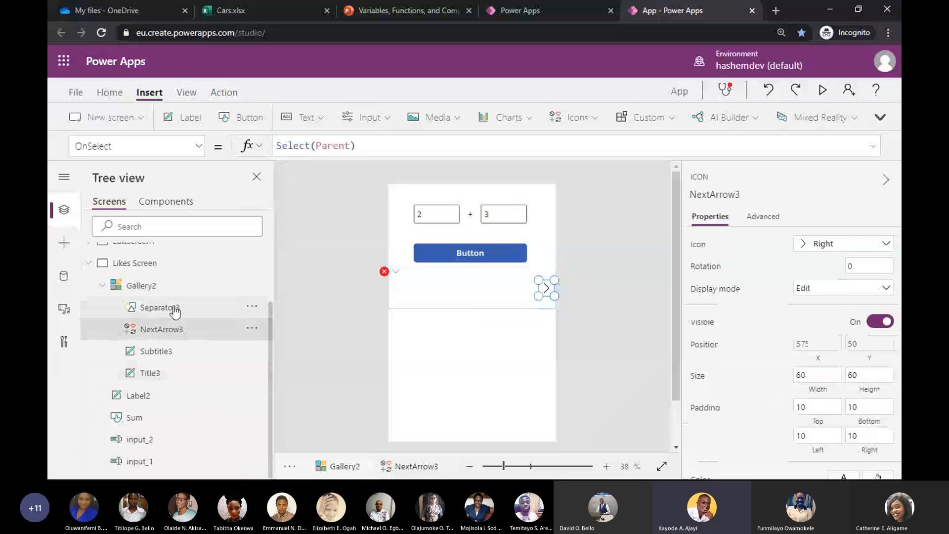
{"action": "left_click", "coordinate": [175, 311]}
{"action": "left_click", "coordinate": [165, 379]}
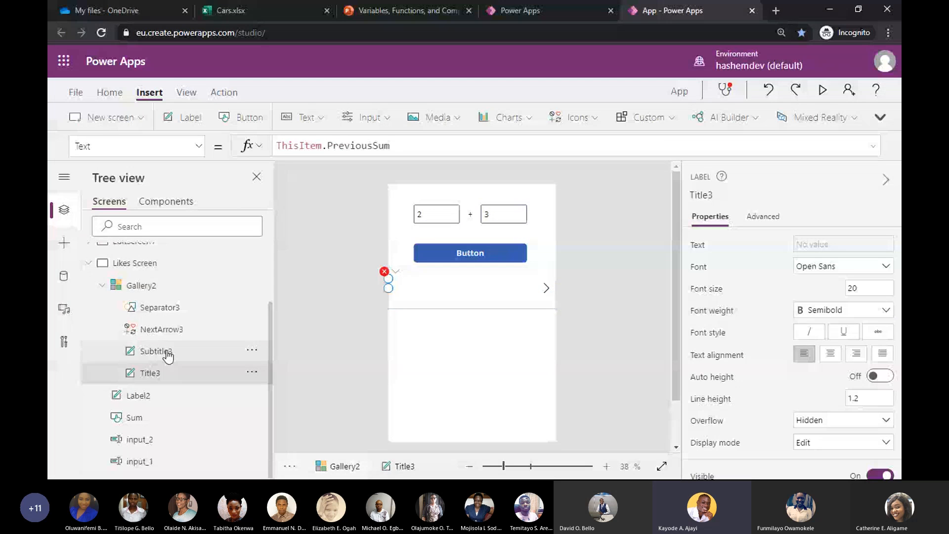
{"action": "left_click", "coordinate": [412, 148]}
{"action": "double_click", "coordinate": [331, 146]}
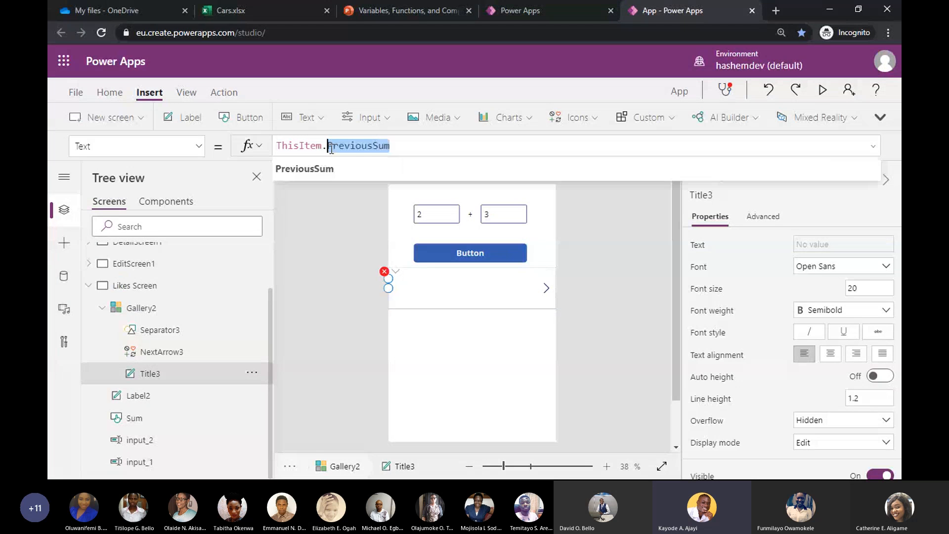
Clear the title label's X and Width formulas that still reference the deleted image.
{"action": "left_click", "coordinate": [394, 275]}
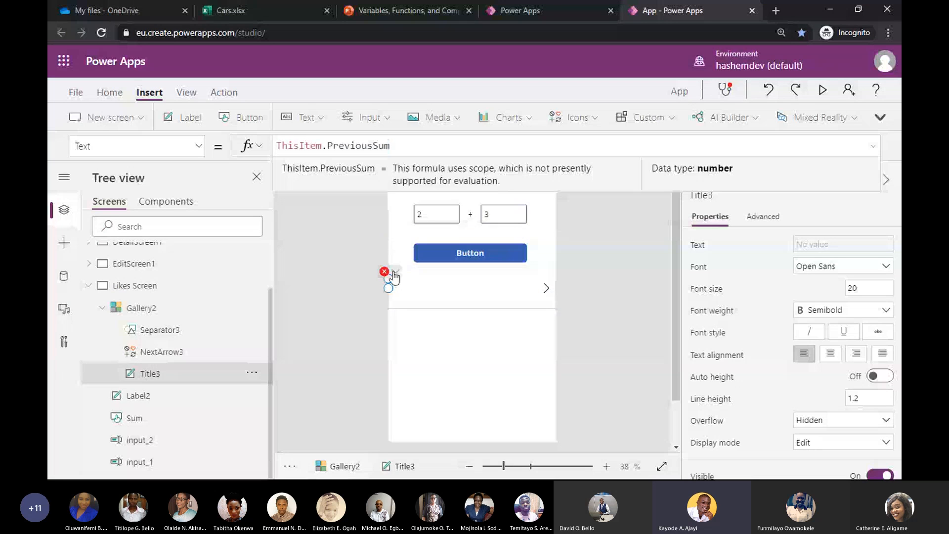
{"action": "left_click", "coordinate": [430, 203]}
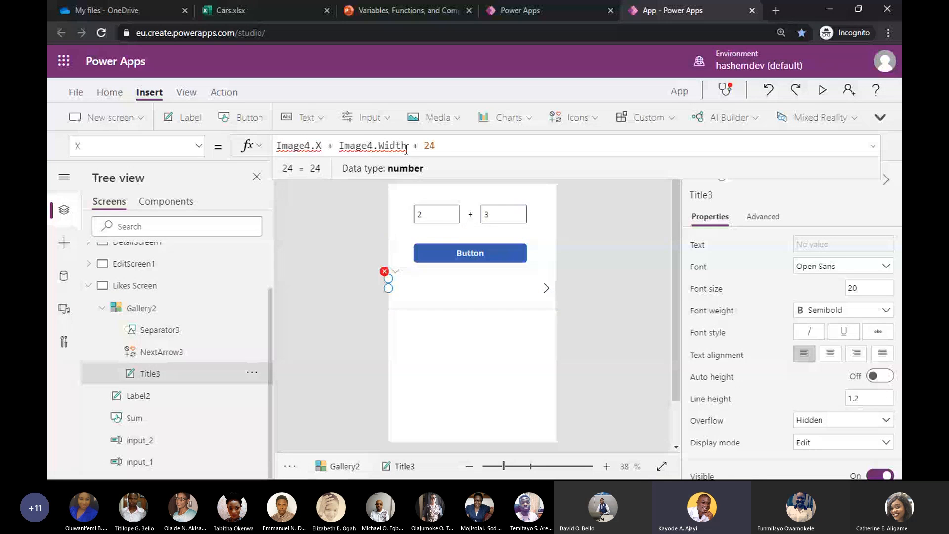
{"action": "key", "text": "ctrl+a"}
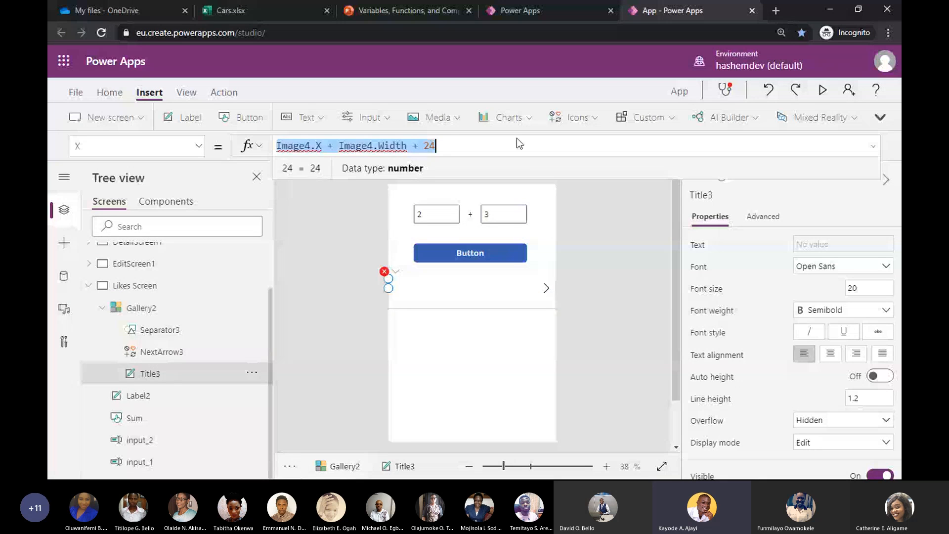
{"action": "key", "text": "BackSpace"}
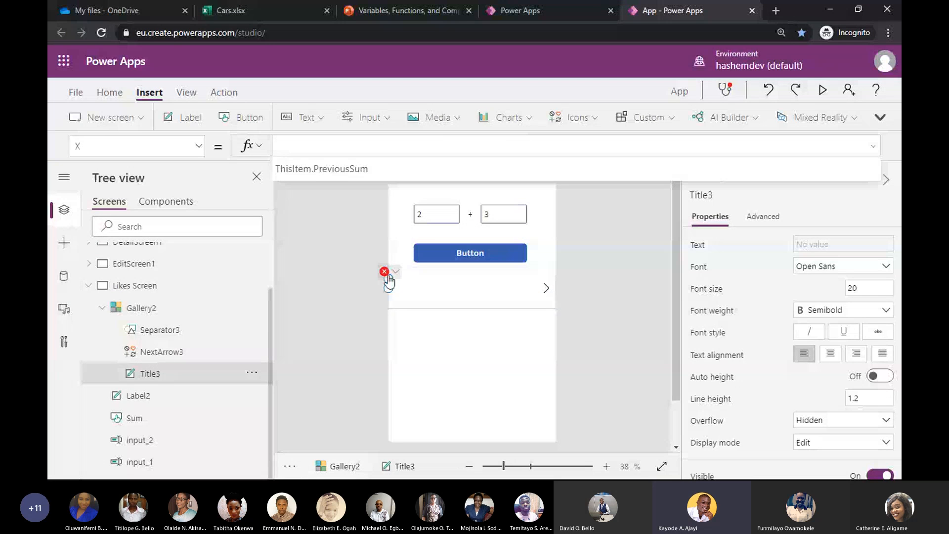
{"action": "left_click", "coordinate": [413, 270]}
{"action": "left_click_drag", "start_coordinate": [513, 146], "coordinate": [241, 146]}
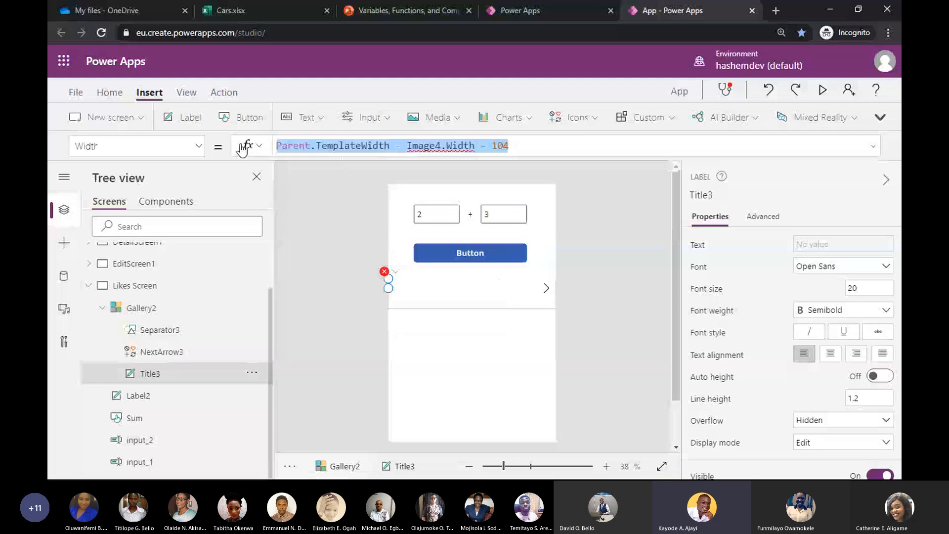
{"action": "key", "text": "BackSpace"}
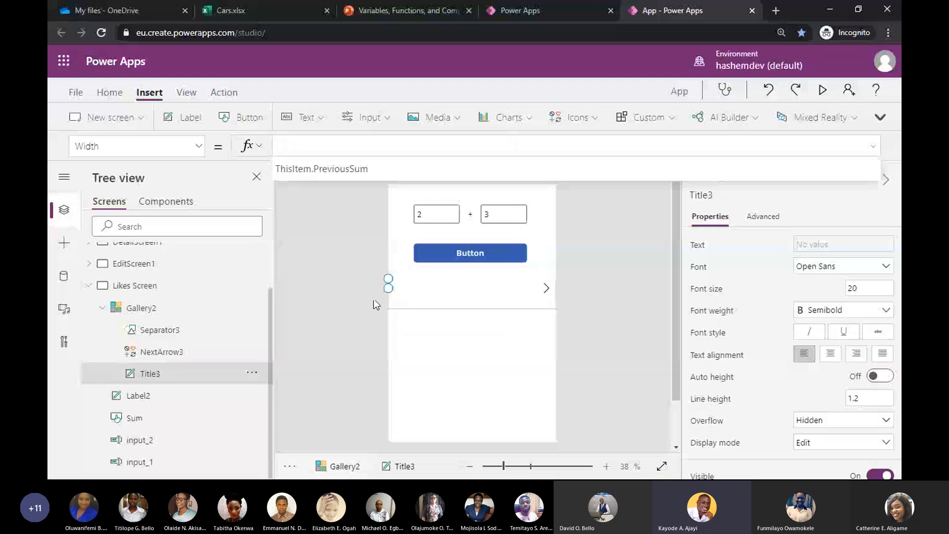
{"action": "left_click", "coordinate": [423, 286]}
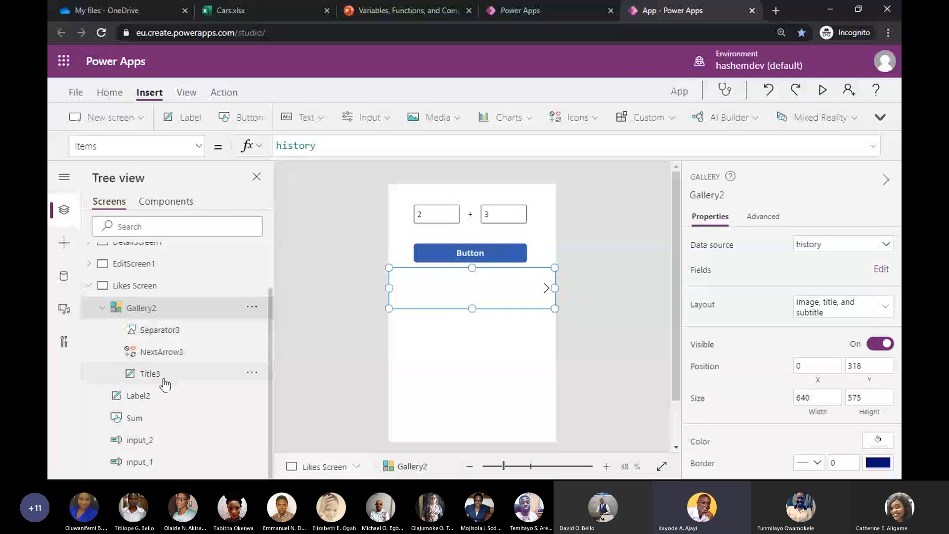
Set the gallery title label's width to 100 and stretch it across the row to a width of 539.
{"action": "left_click", "coordinate": [150, 374]}
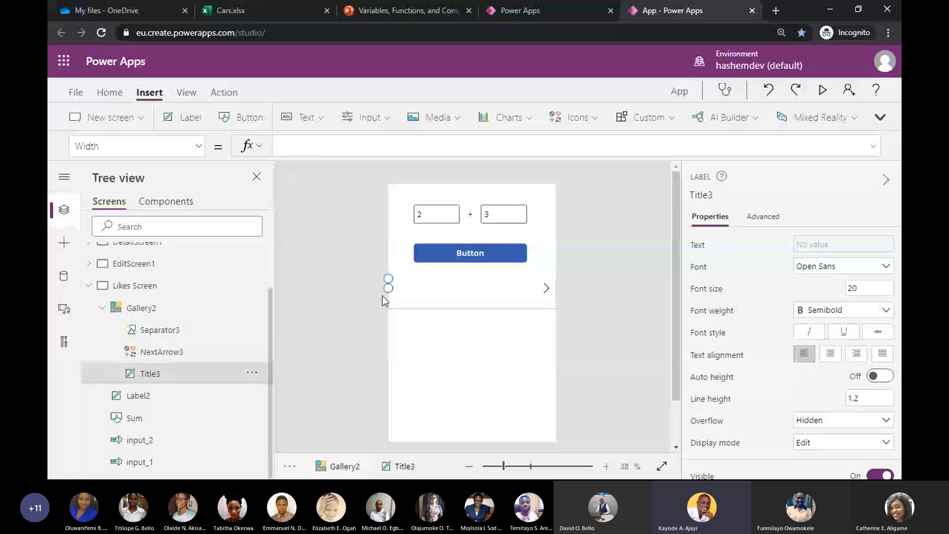
{"action": "left_click", "coordinate": [293, 149]}
{"action": "type", "text": "100"}
{"action": "left_click_drag", "start_coordinate": [415, 288], "coordinate": [529, 292]}
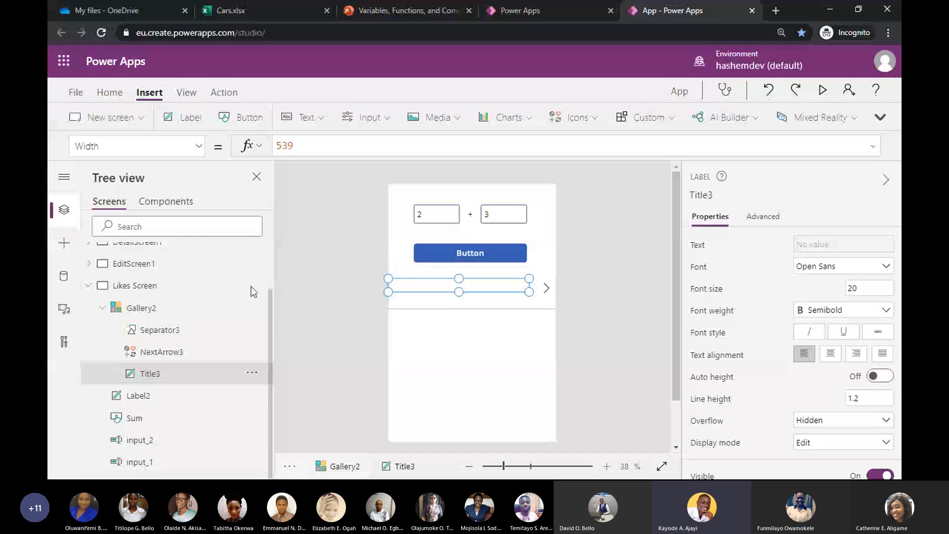
Review the Text property of the title label, checking its reference to the PreviousSum field.
{"action": "left_click", "coordinate": [188, 148]}
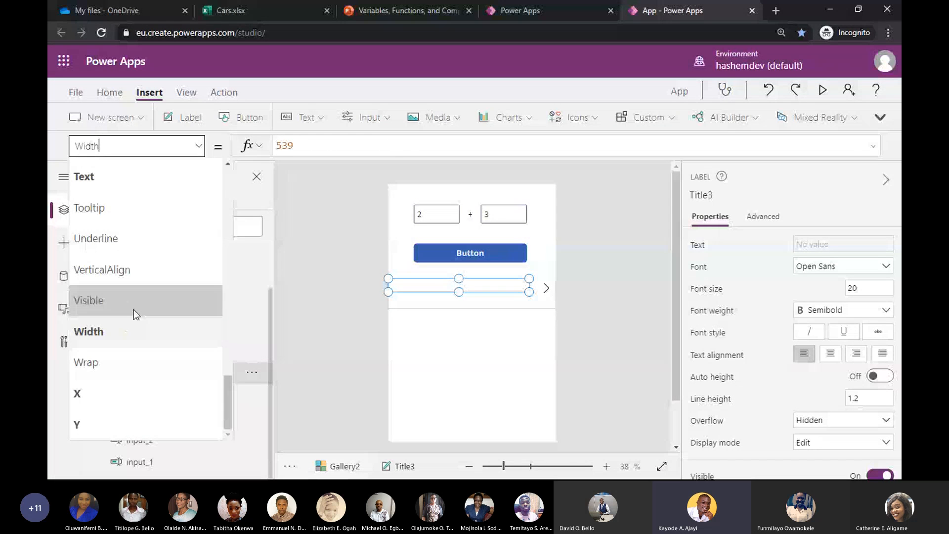
{"action": "left_click", "coordinate": [84, 176]}
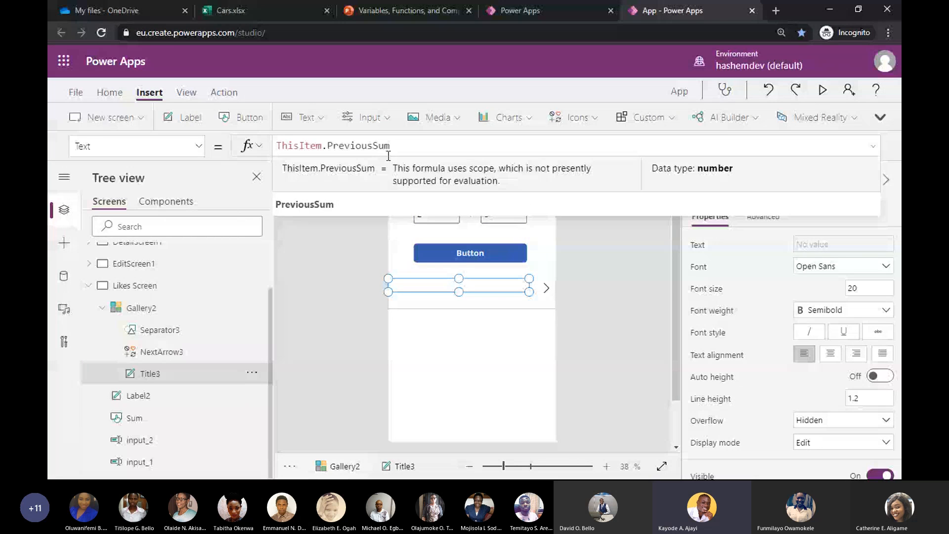
{"action": "left_click_drag", "start_coordinate": [403, 144], "coordinate": [322, 145]}
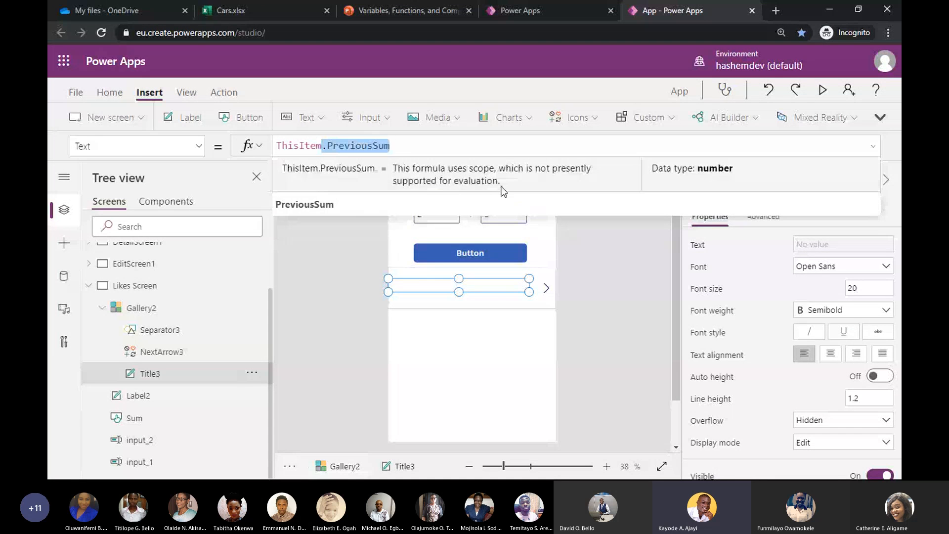
Preview the app, enter 5 and 6 in the two inputs, and collect their sum with the button.
{"action": "key", "text": "F5"}
{"action": "left_click_drag", "start_coordinate": [411, 93], "coordinate": [382, 92]}
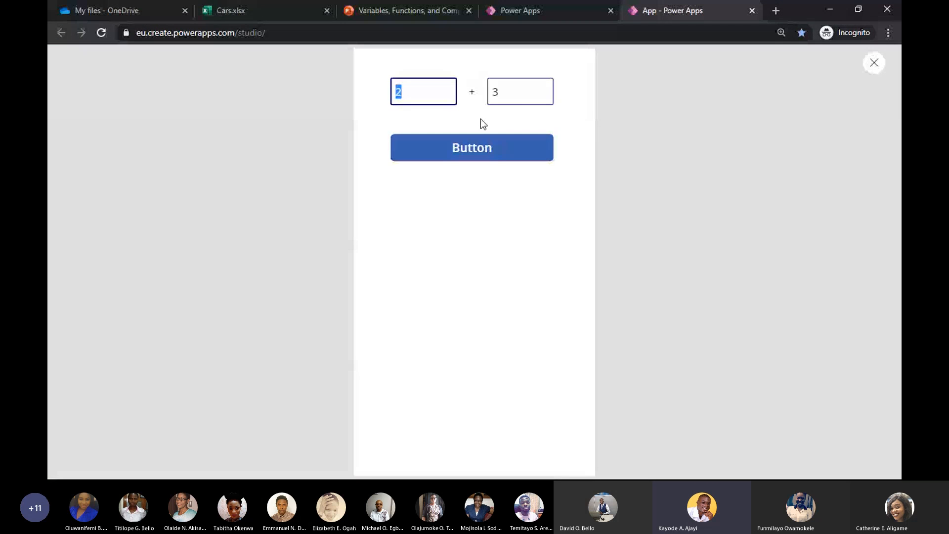
{"action": "type", "text": "5"}
{"action": "key", "text": "Tab"}
{"action": "type", "text": "6"}
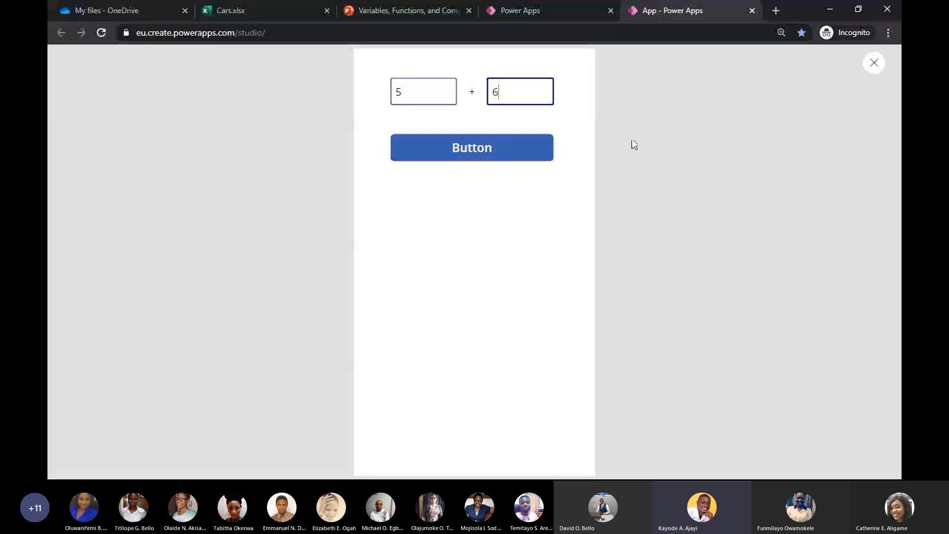
{"action": "left_click", "coordinate": [493, 157]}
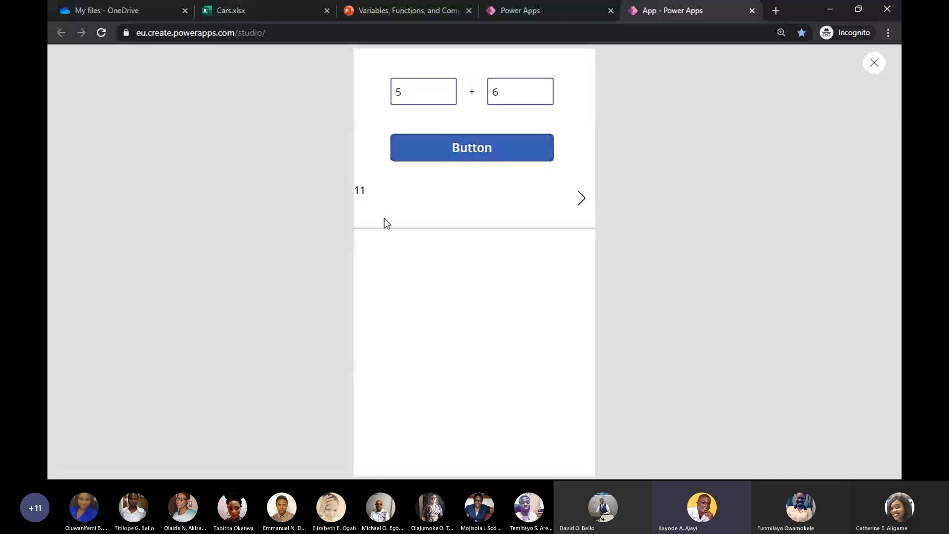
Replace the inputs with 1 and 8 and collect their sum as another history entry.
{"action": "left_click_drag", "start_coordinate": [407, 92], "coordinate": [385, 93]}
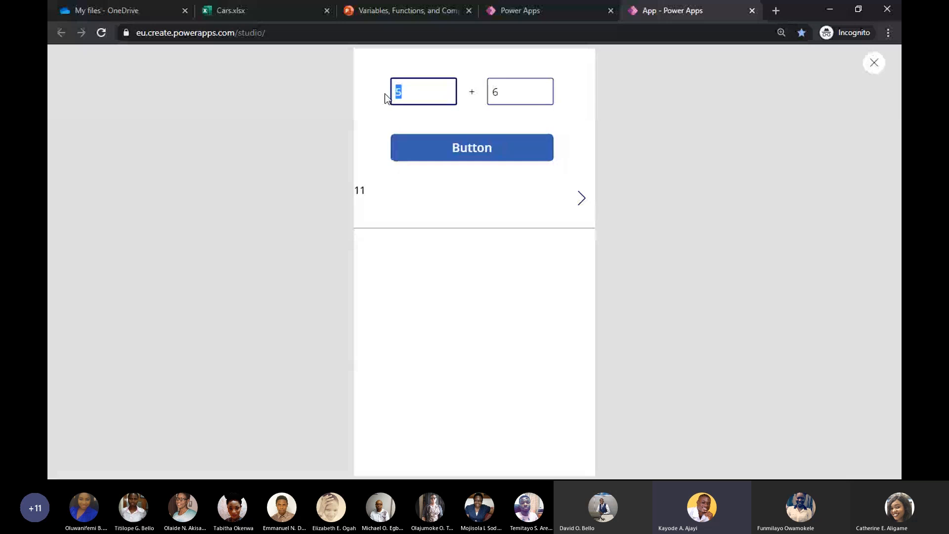
{"action": "type", "text": "1"}
{"action": "key", "text": "Tab"}
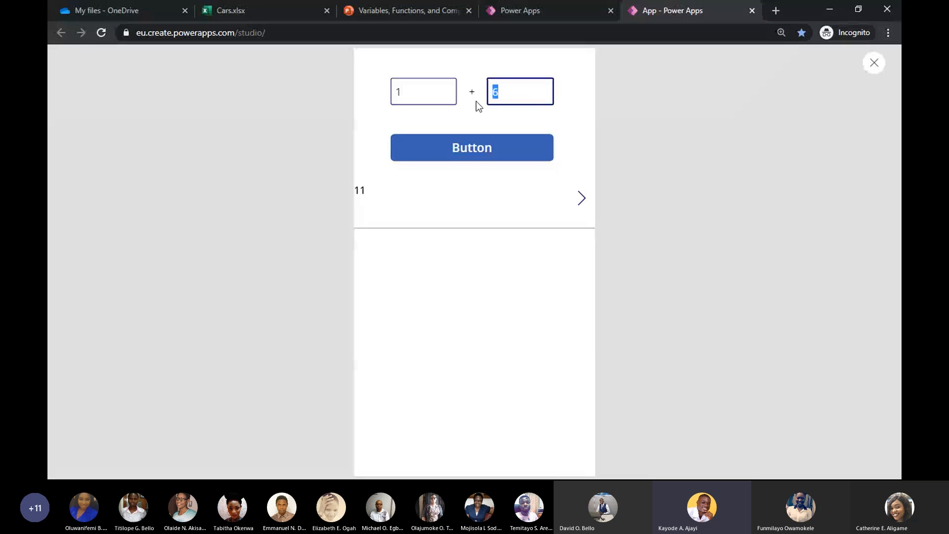
{"action": "type", "text": "8"}
{"action": "left_click", "coordinate": [495, 149]}
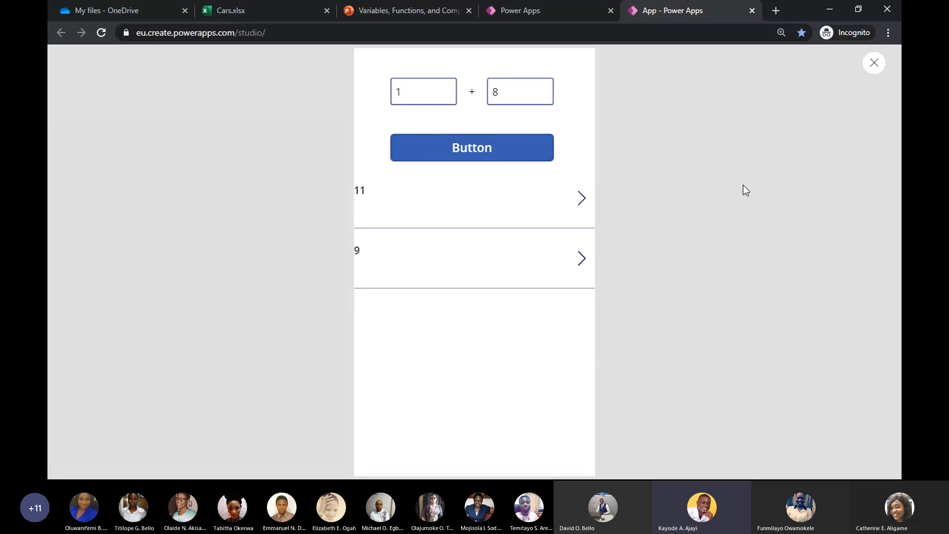
Collect the sum of 8 and 9 in the history, close the preview and dismiss the tip about testing on the canvas.
{"action": "left_click_drag", "start_coordinate": [416, 94], "coordinate": [374, 99]}
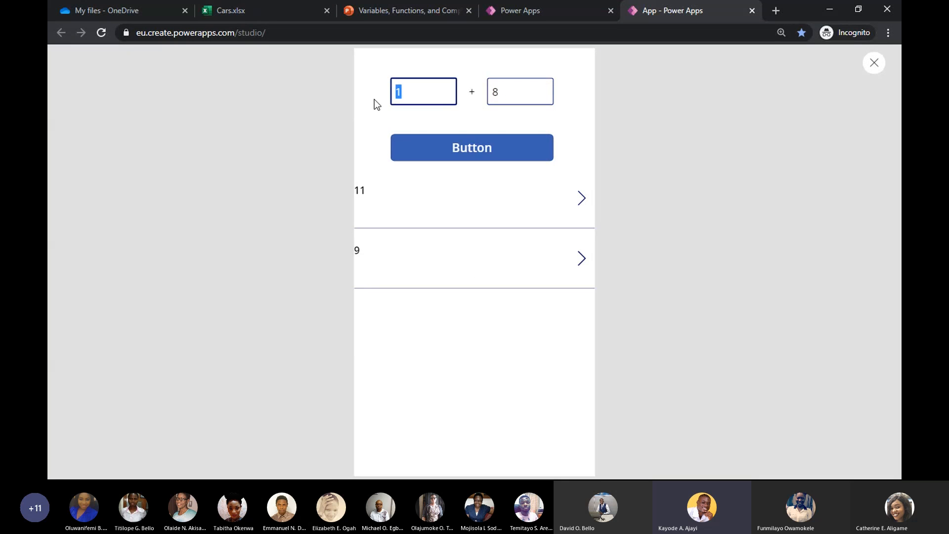
{"action": "type", "text": "8"}
{"action": "left_click", "coordinate": [517, 91]}
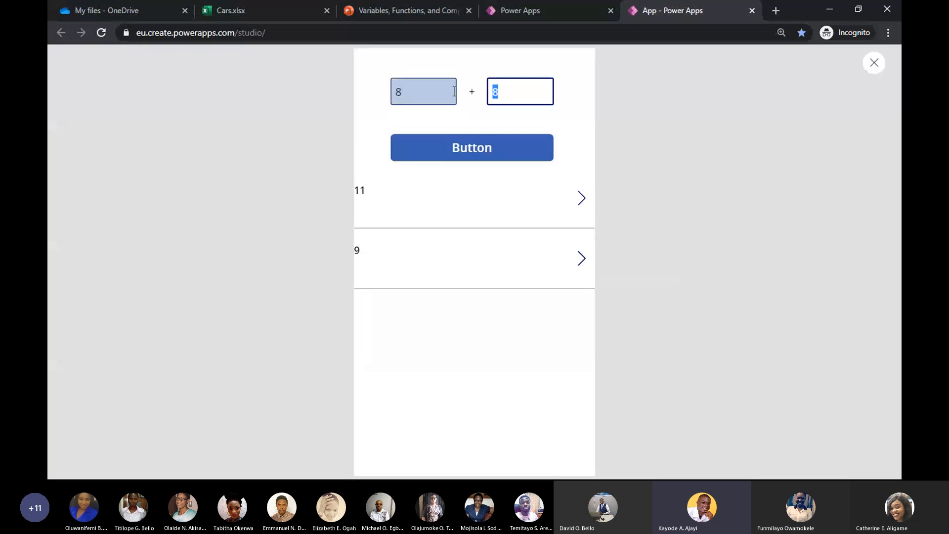
{"action": "type", "text": "9"}
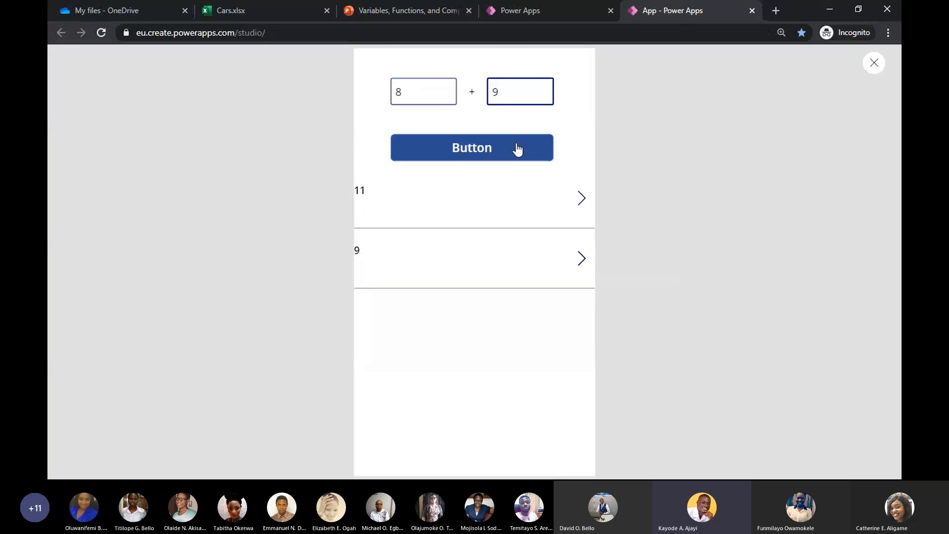
{"action": "left_click", "coordinate": [517, 148]}
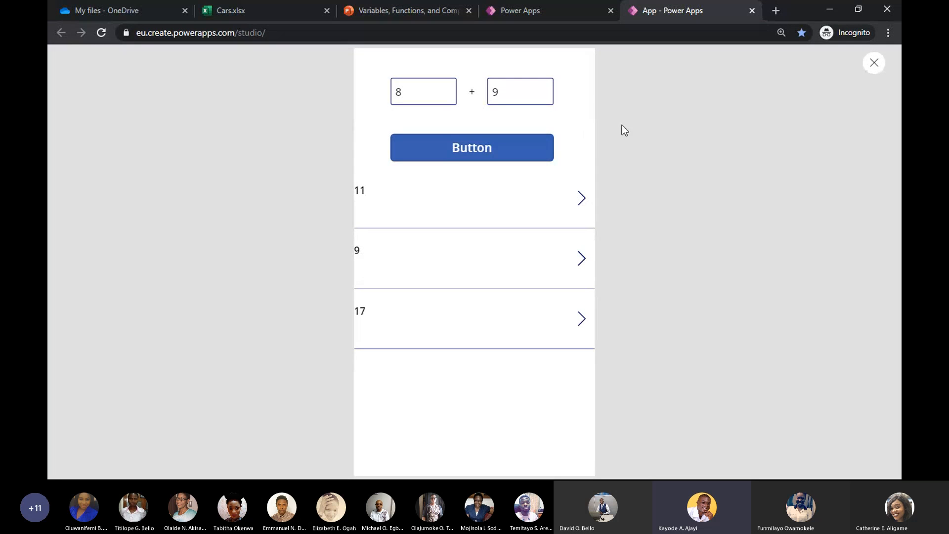
{"action": "left_click", "coordinate": [873, 63]}
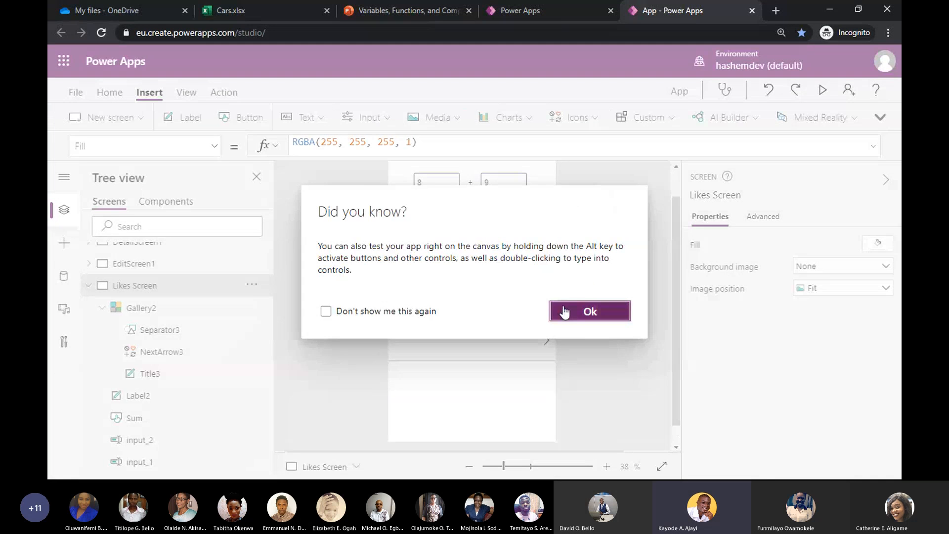
{"action": "left_click", "coordinate": [563, 312]}
Inspect the stored PreviousSum entries in the history collection's preview and return to the canvas.
{"action": "left_click", "coordinate": [187, 93]}
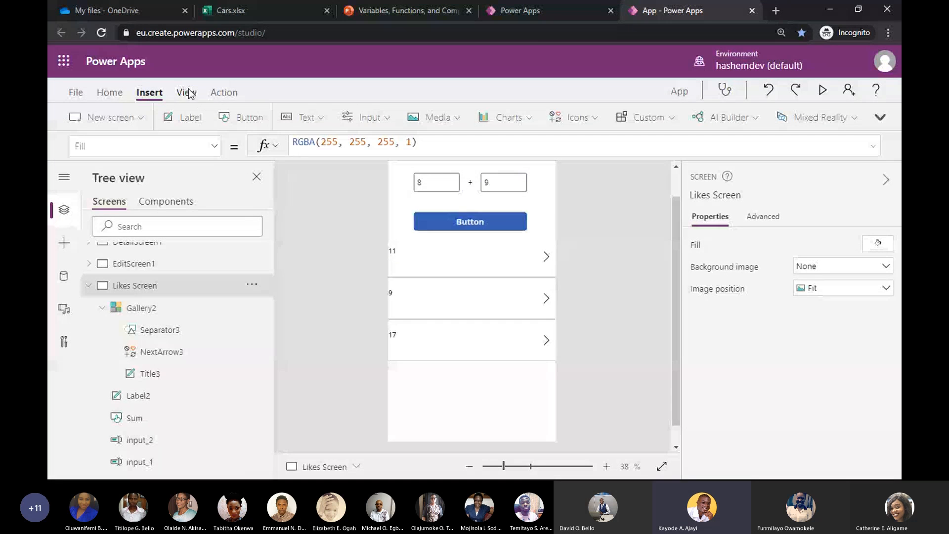
{"action": "left_click", "coordinate": [322, 122]}
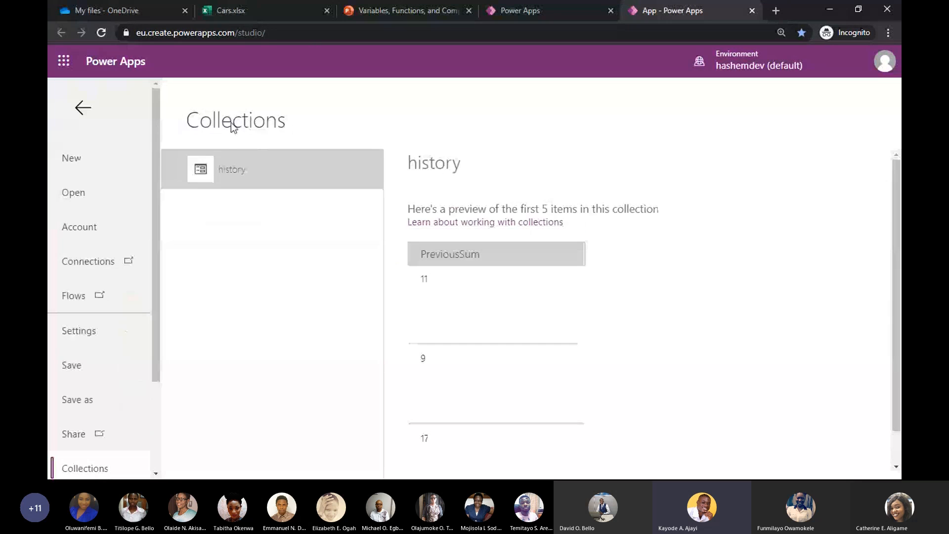
{"action": "left_click", "coordinate": [88, 109]}
{"action": "left_click", "coordinate": [247, 117]}
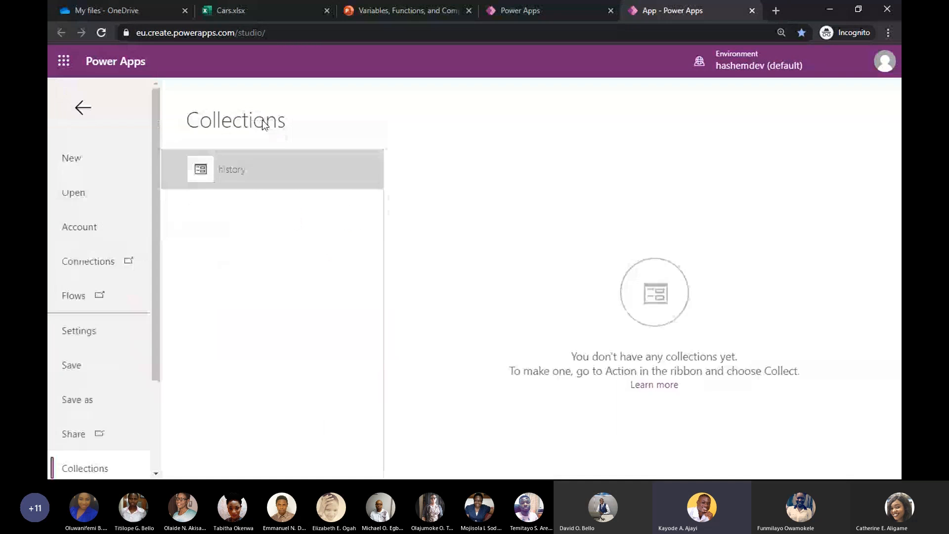
{"action": "scroll", "coordinate": [426, 175], "scroll_direction": "down", "scroll_amount": 1}
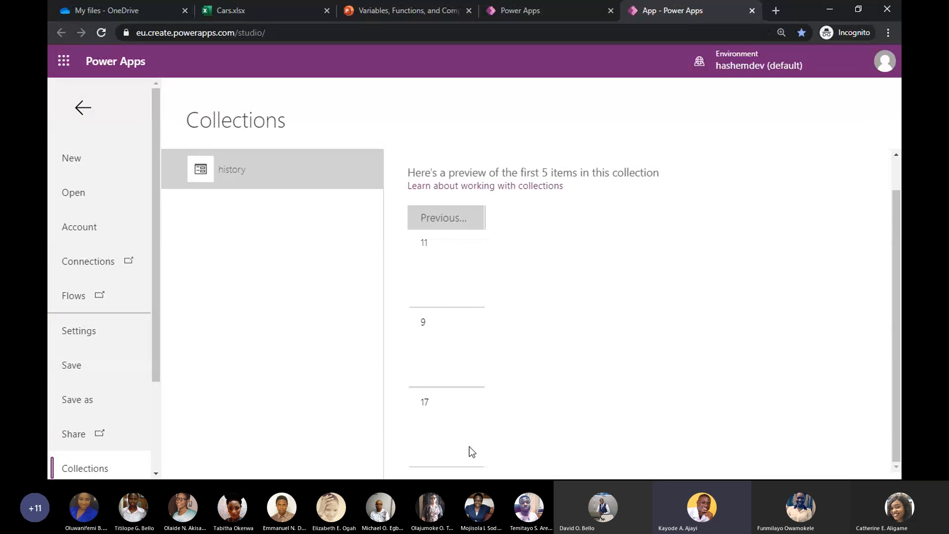
{"action": "left_click", "coordinate": [83, 109]}
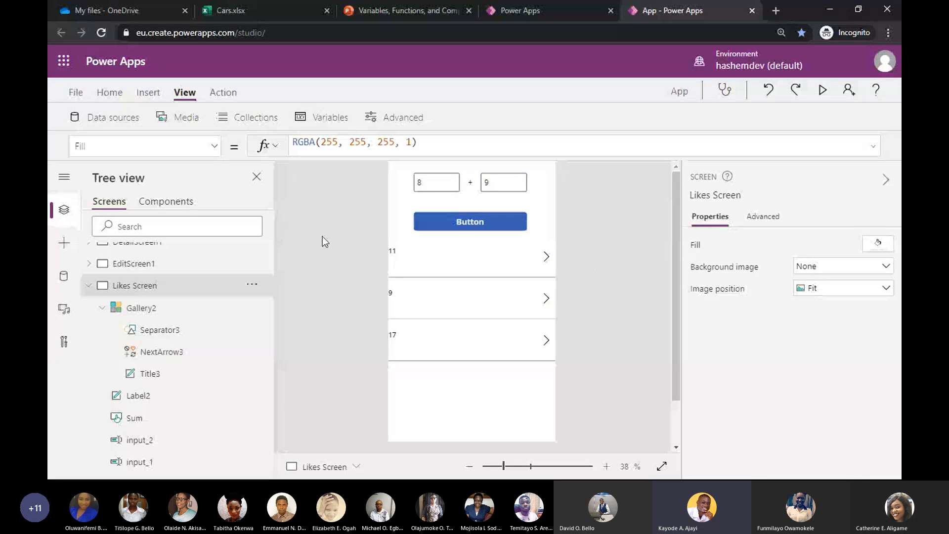
Examine the Sum button's OnSelect formula that collects the two inputs' sum into the history collection.
{"action": "left_click", "coordinate": [503, 182]}
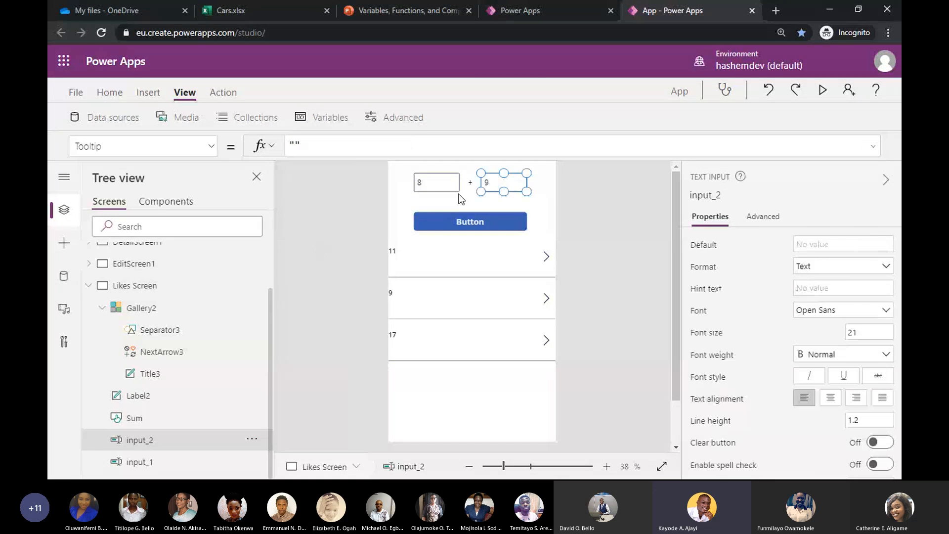
{"action": "left_click", "coordinate": [436, 183]}
{"action": "left_click", "coordinate": [438, 229]}
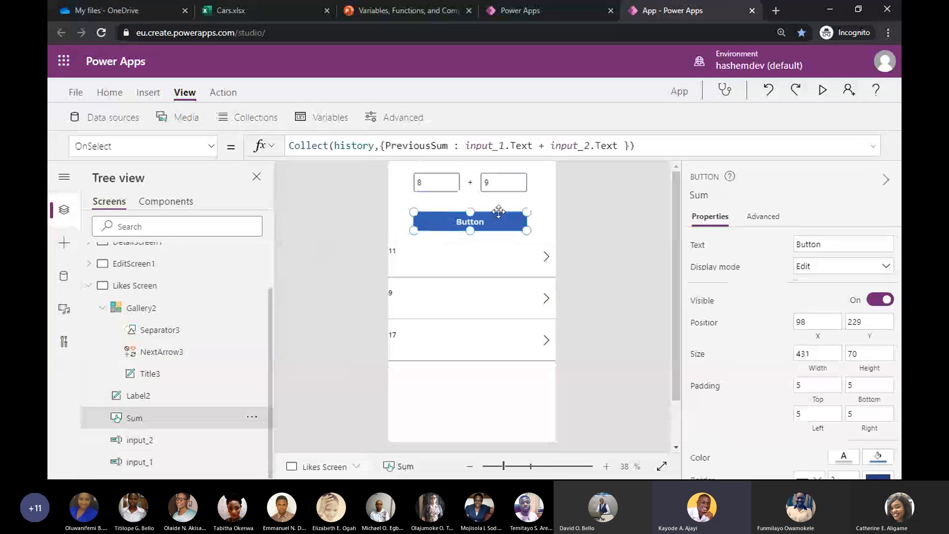
{"action": "left_click", "coordinate": [488, 145]}
{"action": "left_click", "coordinate": [382, 146]}
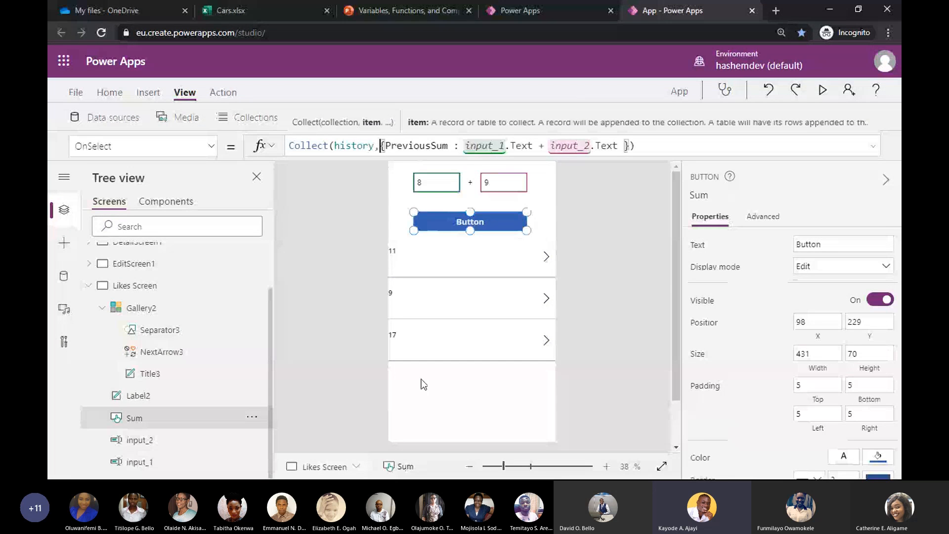
Add a comma after the PreviousSum record in the Sum button's Collect formula, keeping the record's closing brace, so another item can follow.
{"action": "left_click", "coordinate": [633, 147]}
{"action": "type", "text": ")"}
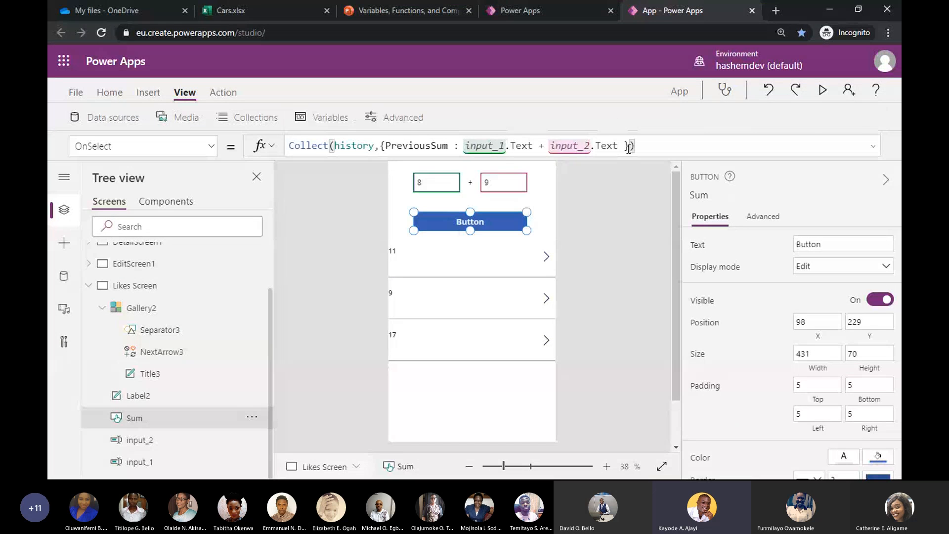
{"action": "left_click", "coordinate": [628, 147]}
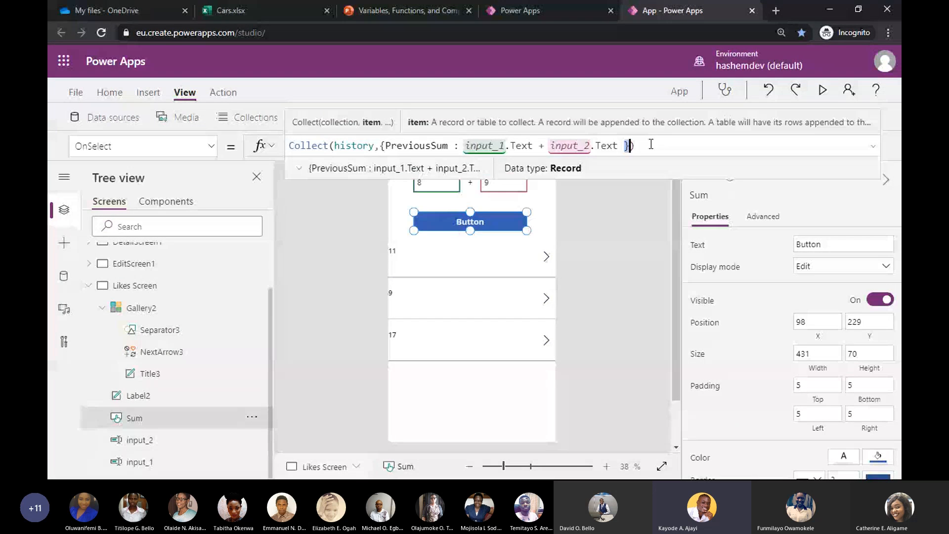
{"action": "type", "text": ",{"}
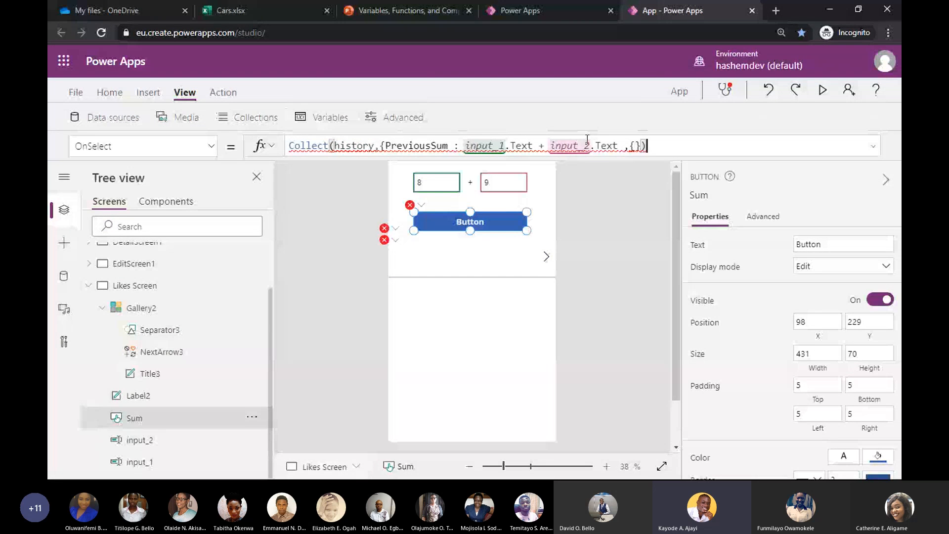
{"action": "key", "text": "Delete"}
{"action": "key", "text": "Delete"}
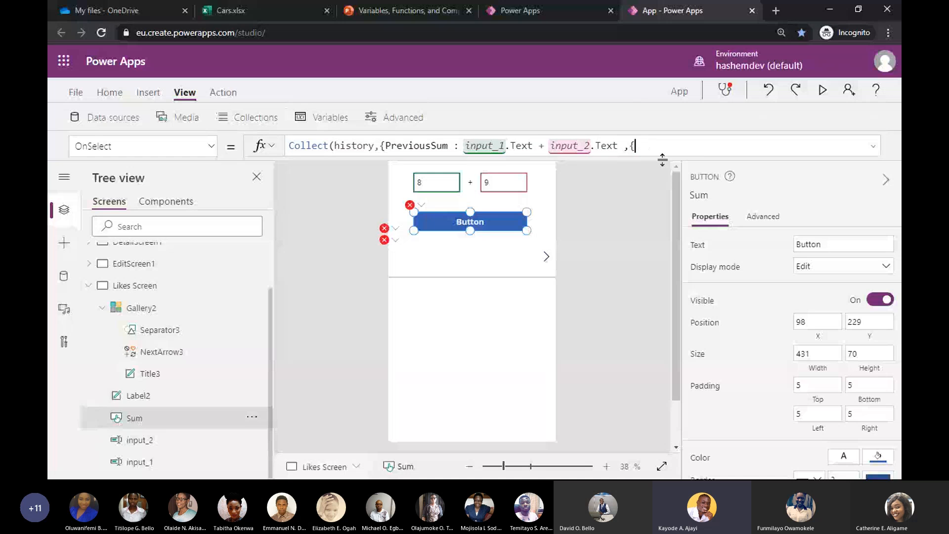
{"action": "key", "text": "BackSpace"}
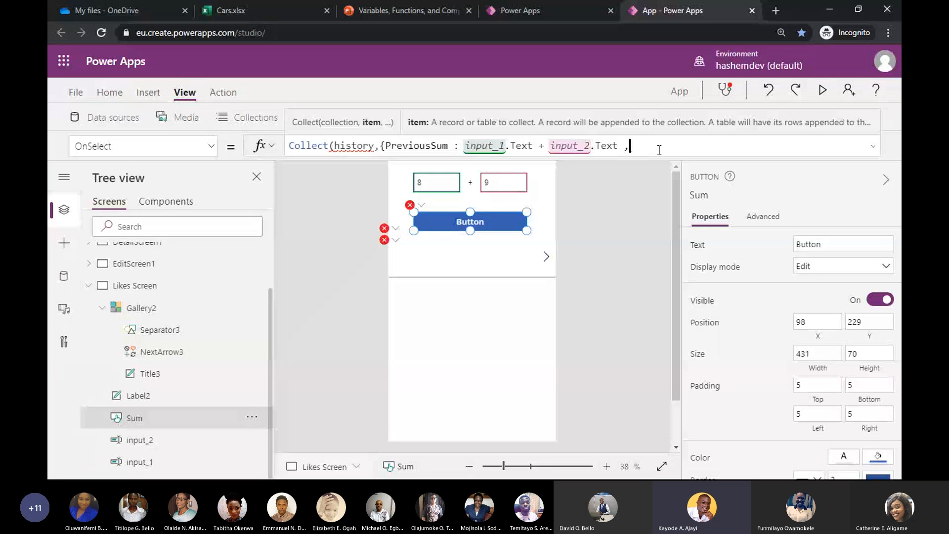
{"action": "type", "text": ")"}
{"action": "left_click_drag", "start_coordinate": [381, 145], "coordinate": [619, 145]}
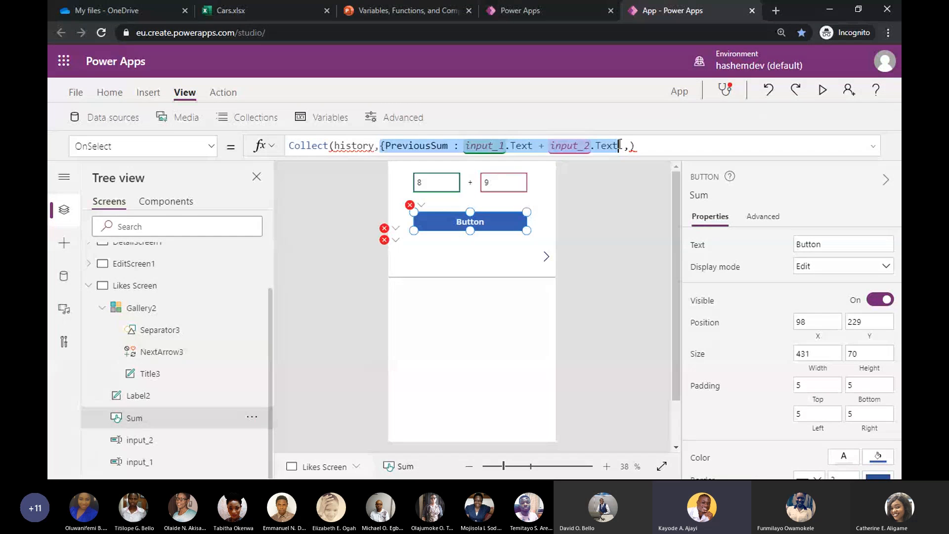
{"action": "left_click", "coordinate": [618, 145]}
{"action": "type", "text": "}"}
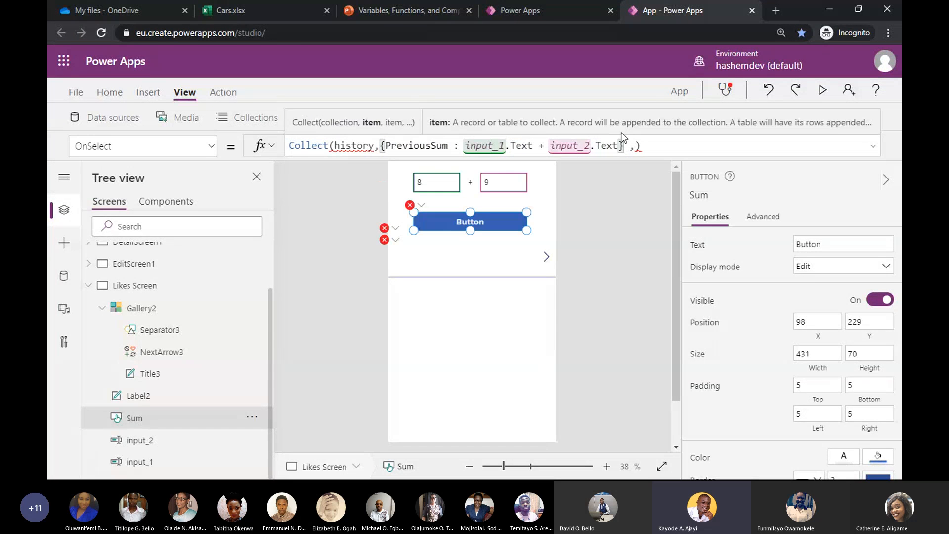
Duplicate the PreviousSum record as a second item of the Collect formula and enlarge the formula editing area.
{"action": "left_click_drag", "start_coordinate": [624, 145], "coordinate": [381, 146]}
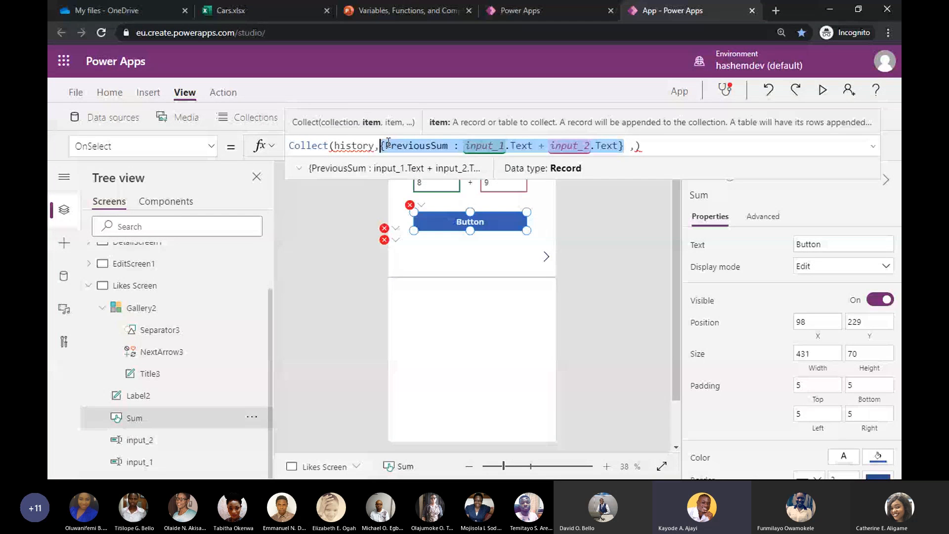
{"action": "key", "text": "ctrl+c"}
{"action": "left_click", "coordinate": [637, 145]}
{"action": "key", "text": "ctrl+v"}
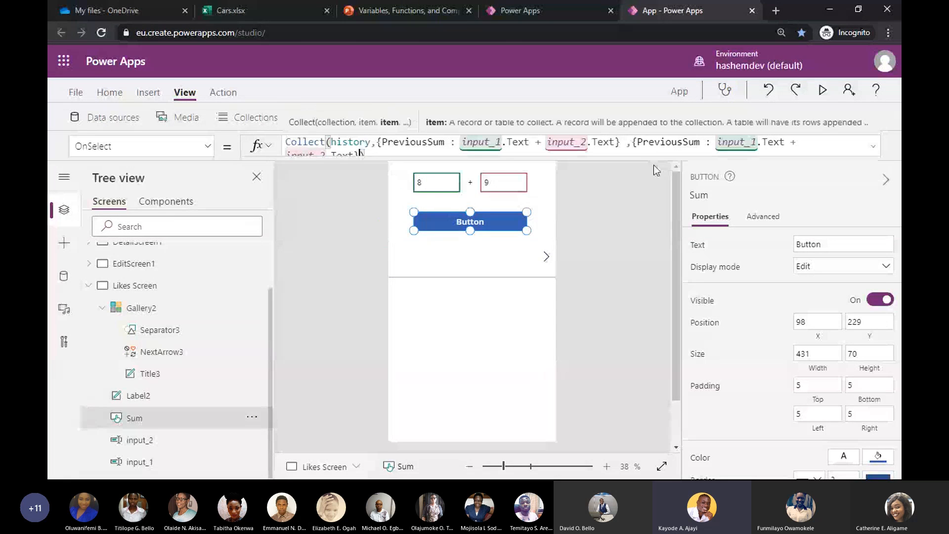
{"action": "left_click_drag", "start_coordinate": [651, 160], "coordinate": [664, 273]}
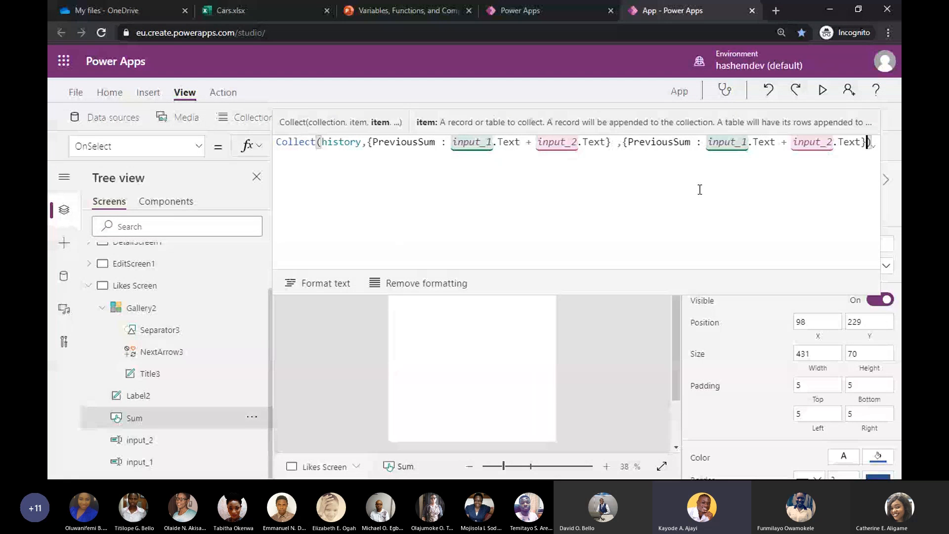
{"action": "left_click", "coordinate": [732, 163]}
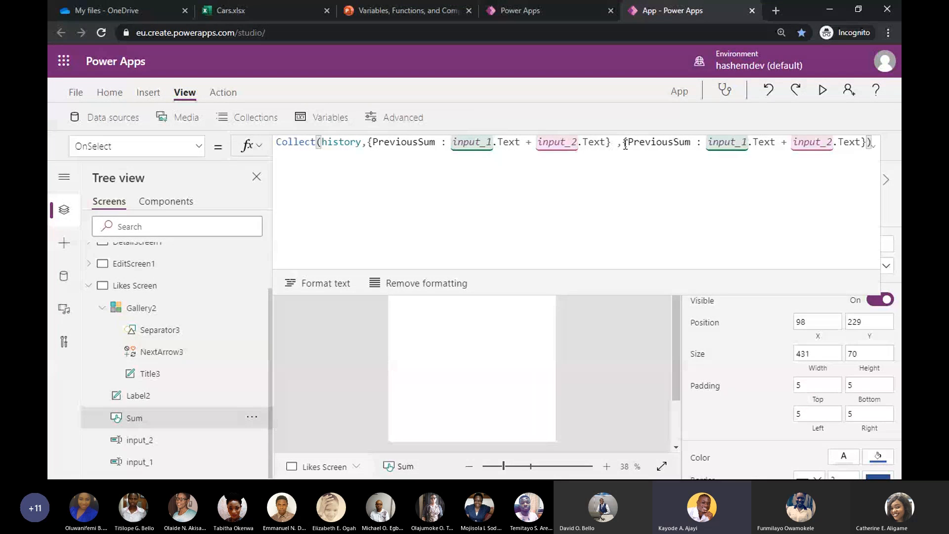
Rename the field in the second record of the Collect formula to user.
{"action": "left_click_drag", "start_coordinate": [625, 144], "coordinate": [861, 142]}
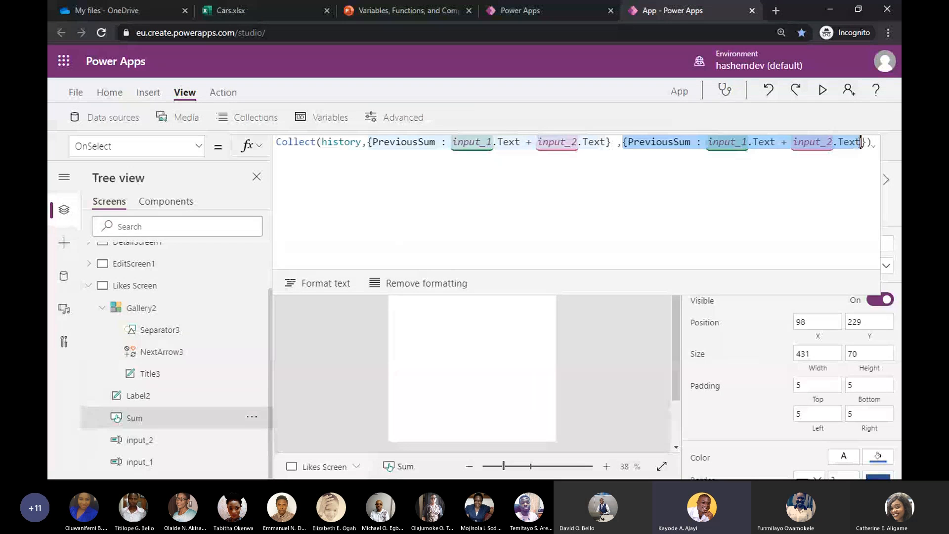
{"action": "left_click", "coordinate": [688, 154]}
{"action": "double_click", "coordinate": [684, 144]}
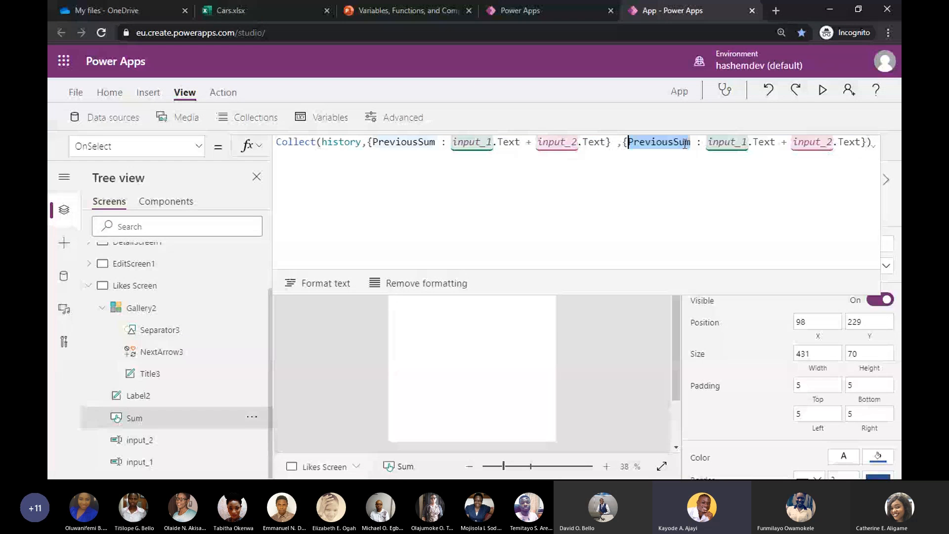
{"action": "type", "text": "us"}
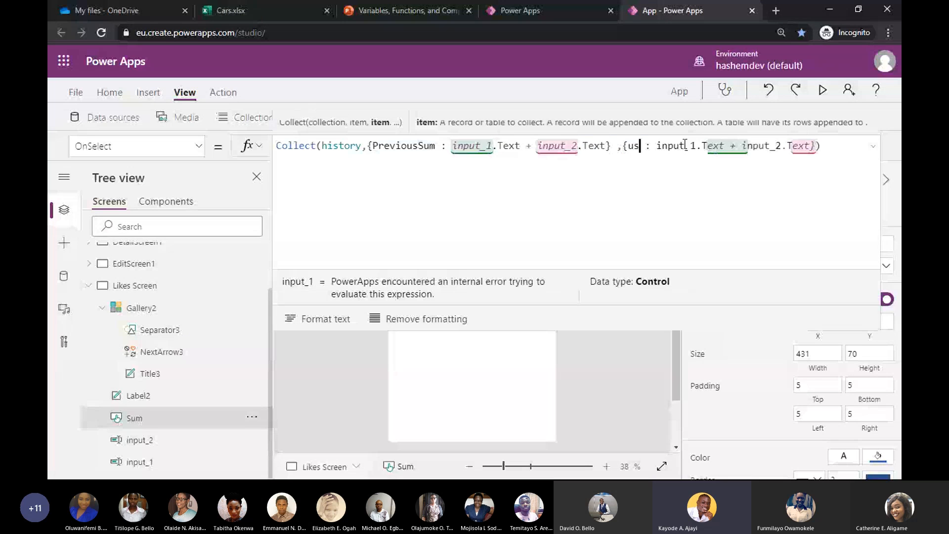
{"action": "type", "text": "er"}
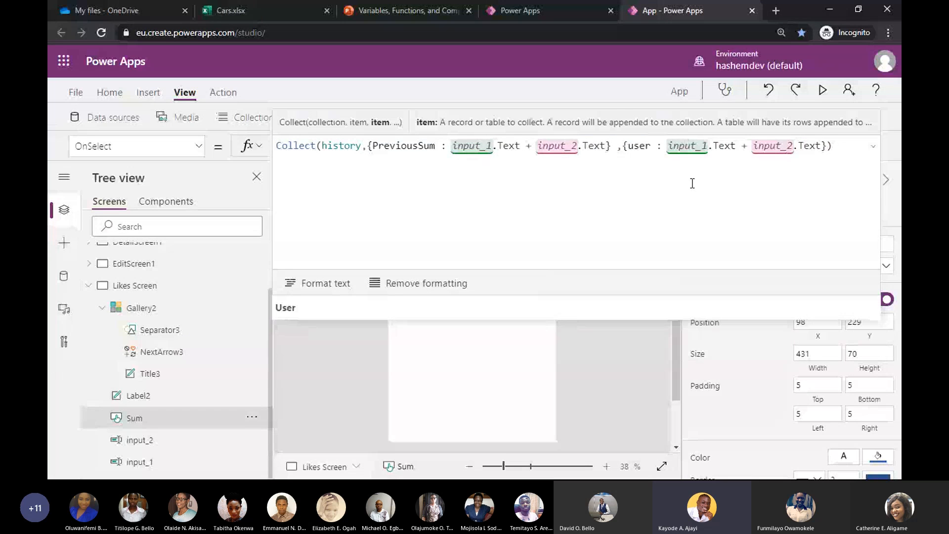
Replace the user field's value in the Collect formula with User().FullName and return to the canvas.
{"action": "left_click_drag", "start_coordinate": [667, 146], "coordinate": [821, 145]}
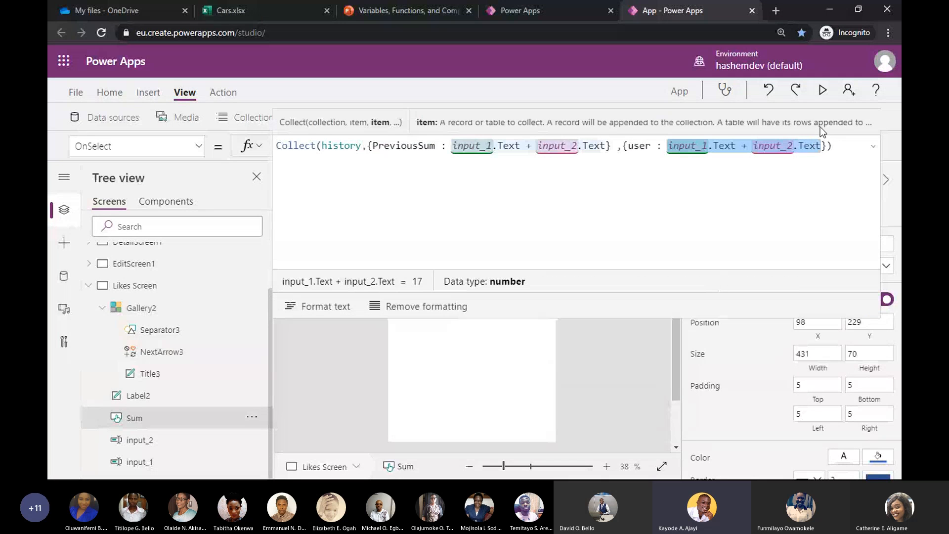
{"action": "key", "text": "BackSpace"}
{"action": "type", "text": "User"}
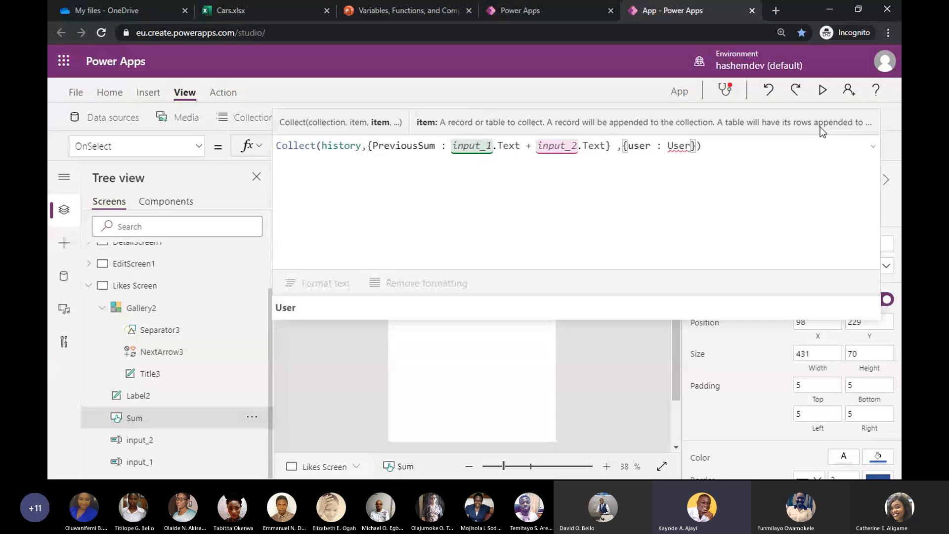
{"action": "type", "text": "()"}
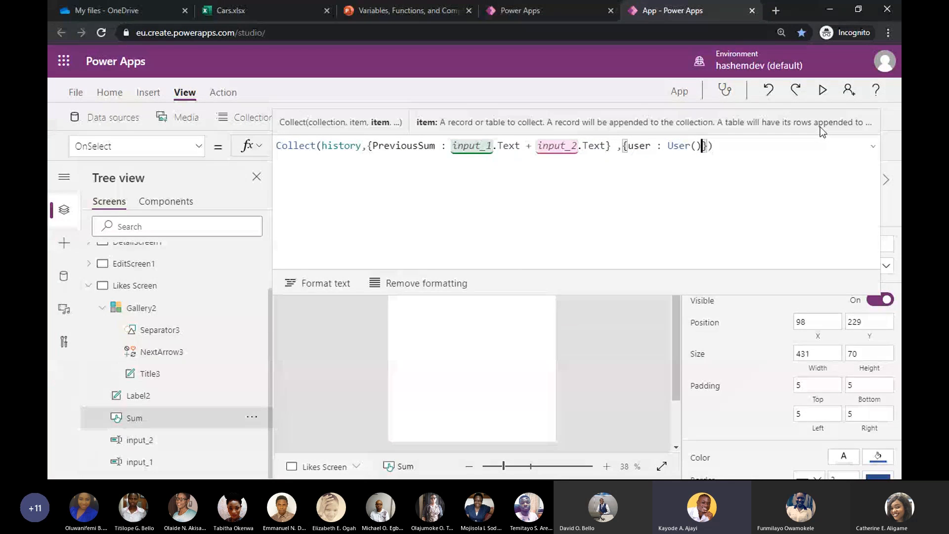
{"action": "type", "text": "."}
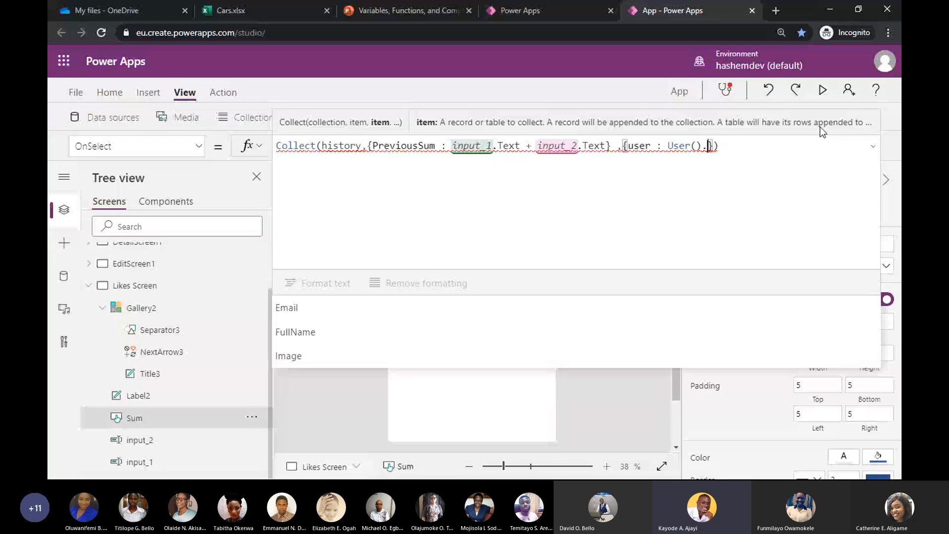
{"action": "left_click", "coordinate": [421, 333]}
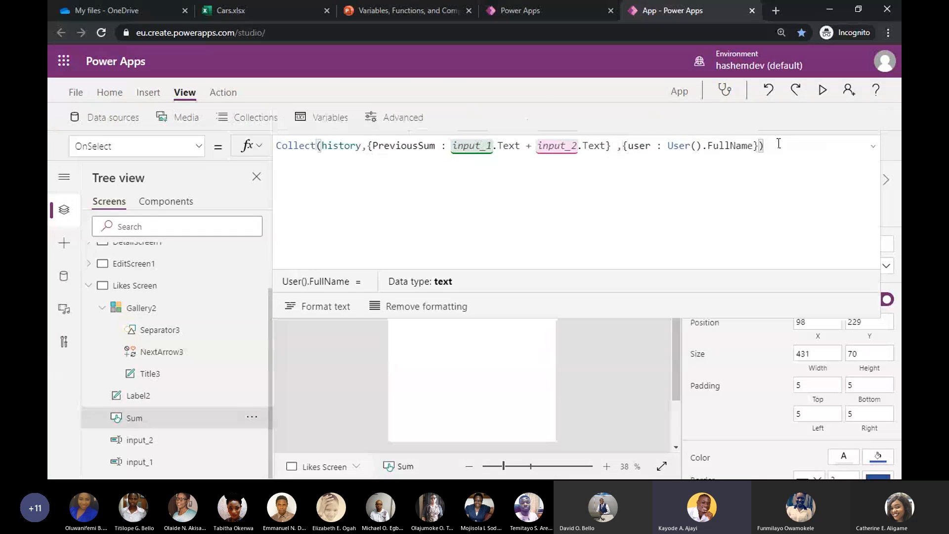
{"action": "left_click", "coordinate": [563, 324]}
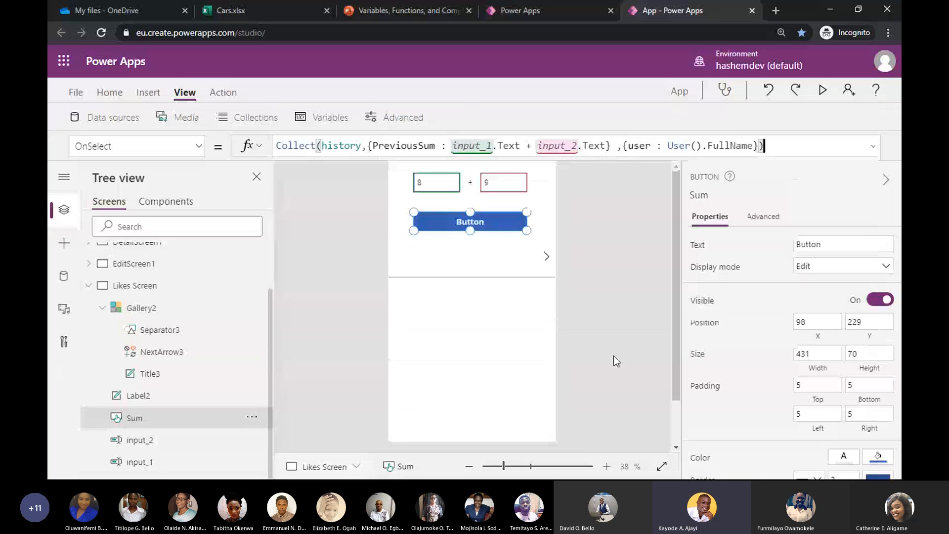
Insert a text label for the user field into the history gallery's row and reduce its height from its upper edge.
{"action": "left_click", "coordinate": [435, 323]}
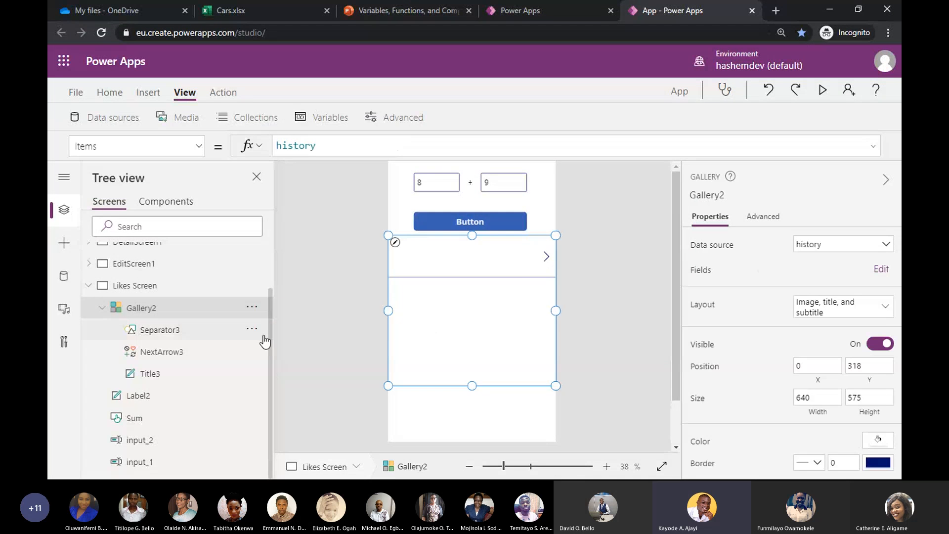
{"action": "left_click", "coordinate": [486, 256]}
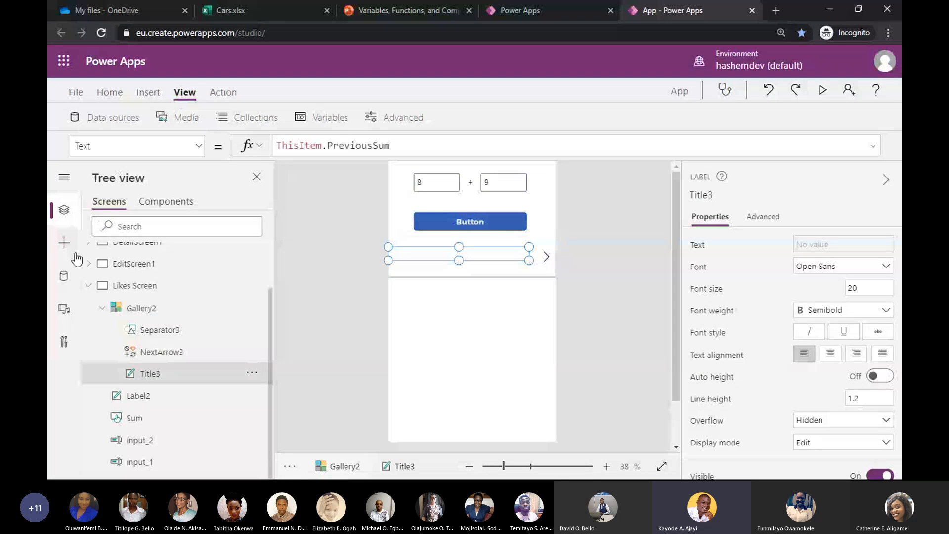
{"action": "left_click", "coordinate": [148, 93]}
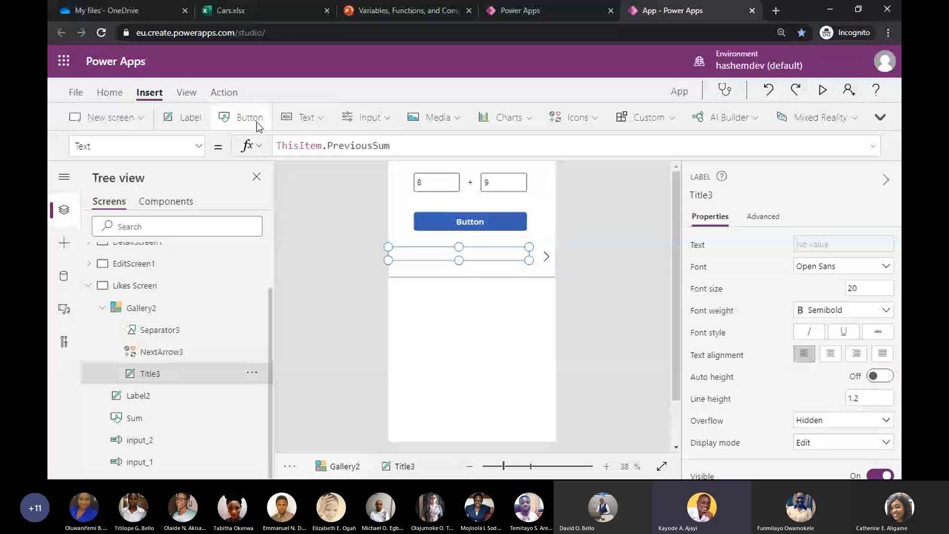
{"action": "left_click", "coordinate": [302, 118]}
{"action": "left_click", "coordinate": [310, 146]}
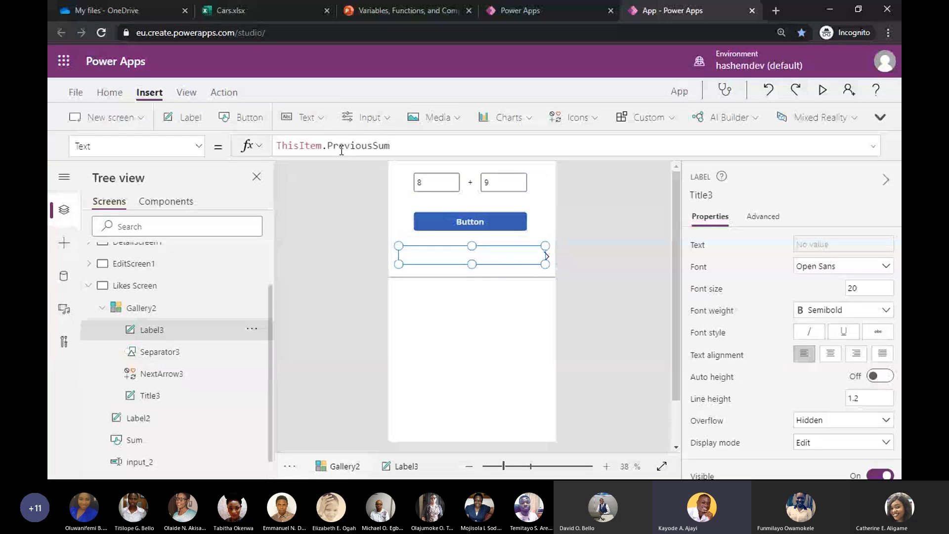
{"action": "left_click_drag", "start_coordinate": [473, 246], "coordinate": [477, 253]}
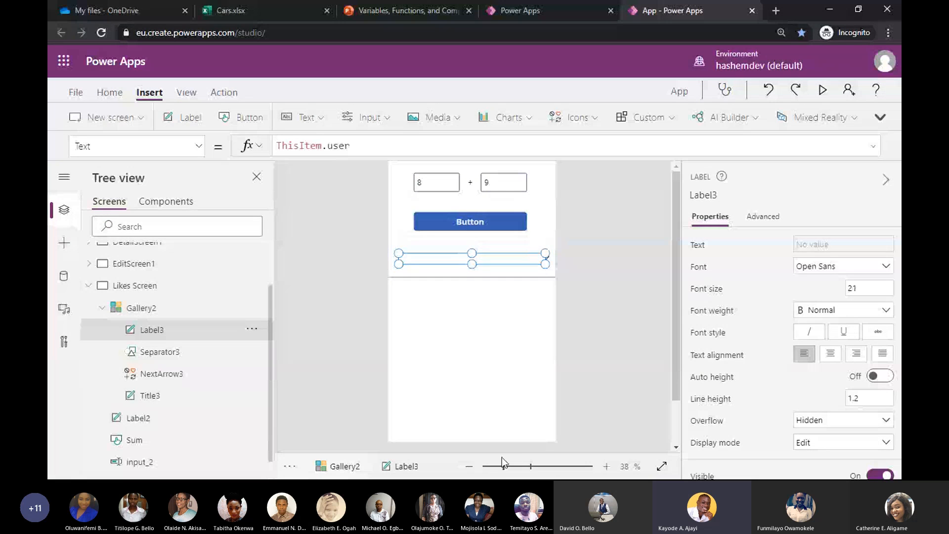
Shift the user label slightly left beneath the PreviousSum label in the gallery row and compare both labels' Text formulas.
{"action": "left_click_drag", "start_coordinate": [502, 457], "coordinate": [519, 465]}
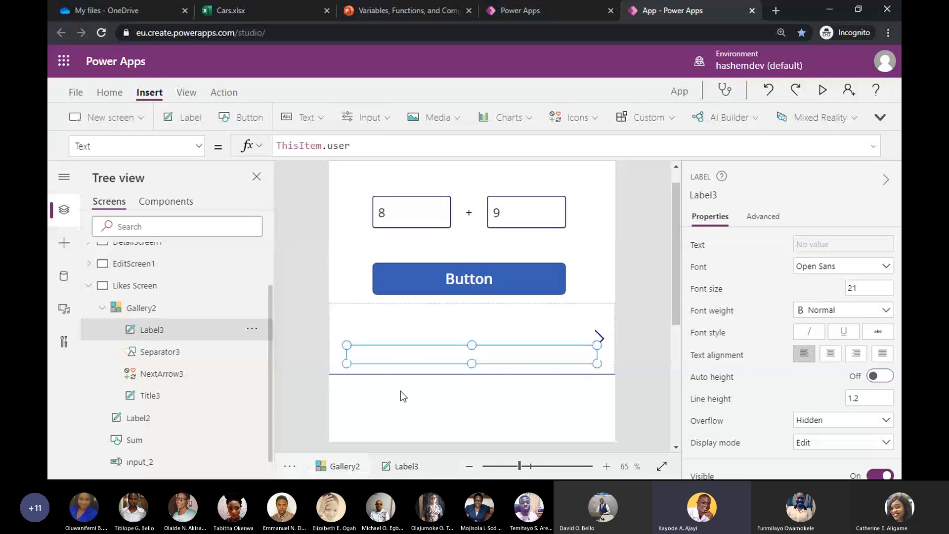
{"action": "left_click", "coordinate": [376, 328]}
{"action": "left_click", "coordinate": [378, 330]}
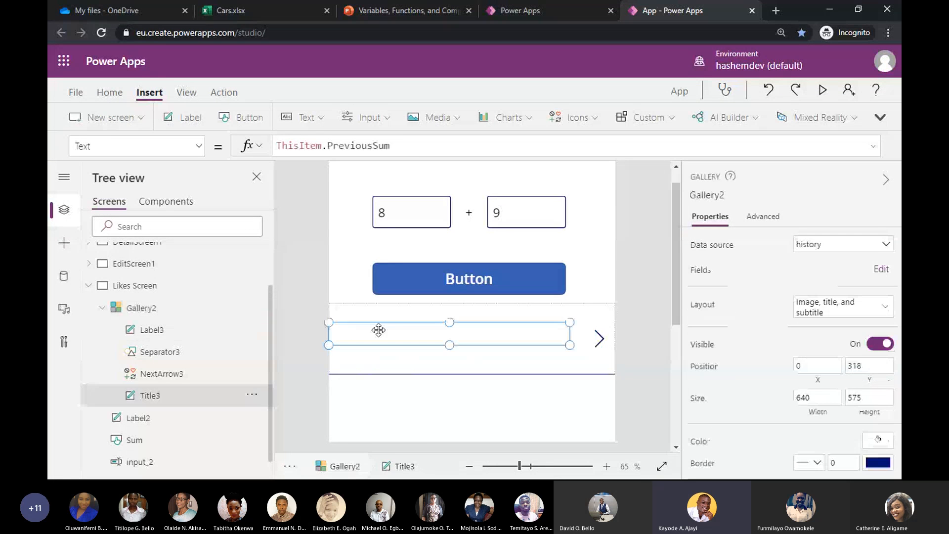
{"action": "left_click", "coordinate": [396, 362]}
{"action": "left_click", "coordinate": [396, 357]}
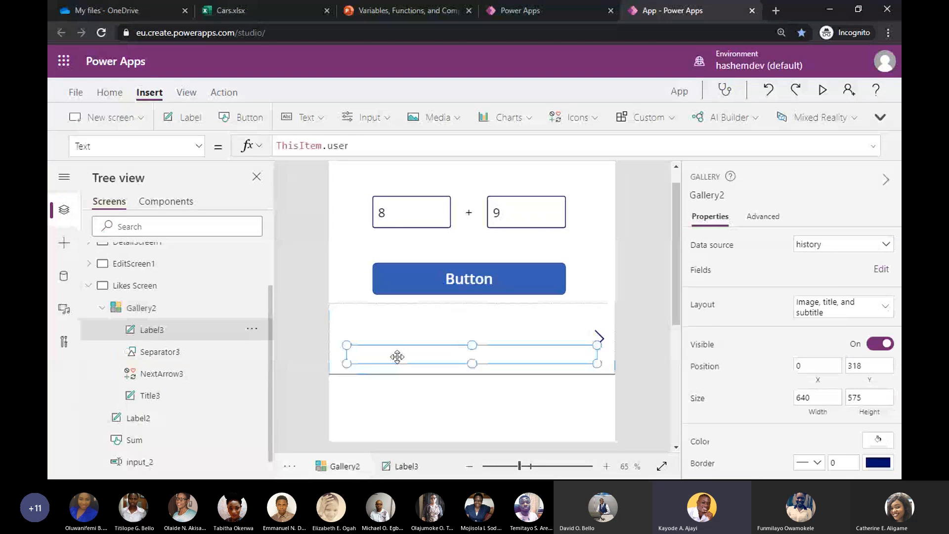
{"action": "scroll", "coordinate": [428, 420], "scroll_direction": "down", "scroll_amount": 3}
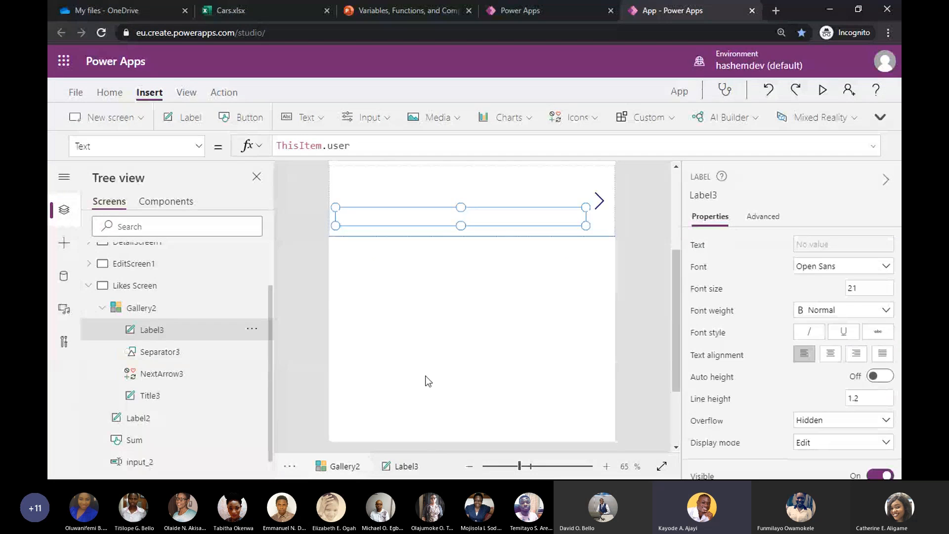
{"action": "left_click", "coordinate": [375, 192]}
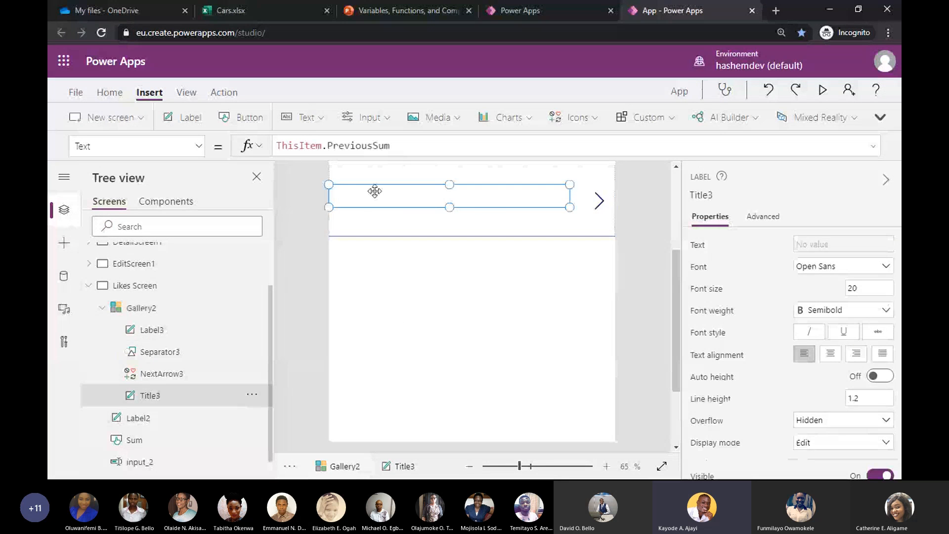
{"action": "scroll", "coordinate": [376, 192], "scroll_direction": "up", "scroll_amount": 3}
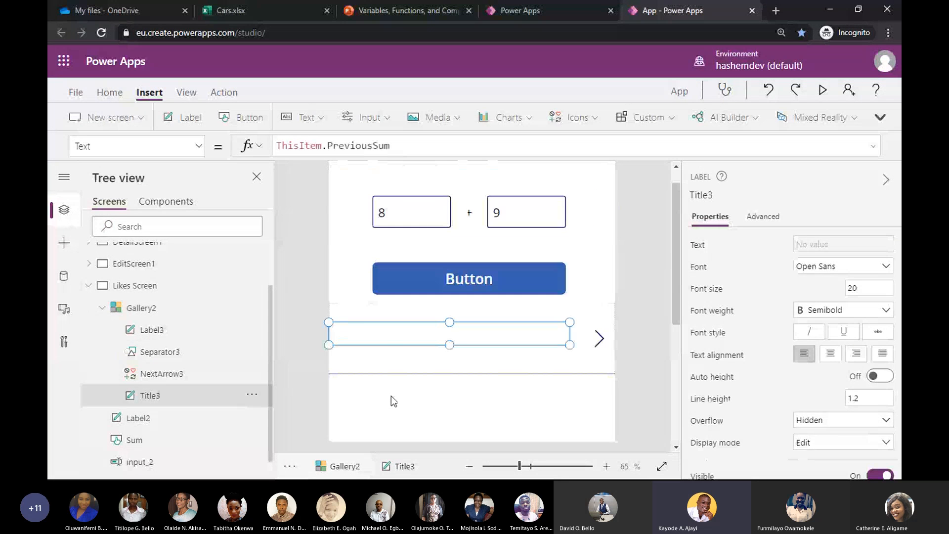
{"action": "left_click", "coordinate": [379, 365]}
{"action": "left_click", "coordinate": [381, 345]}
{"action": "left_click", "coordinate": [375, 343]}
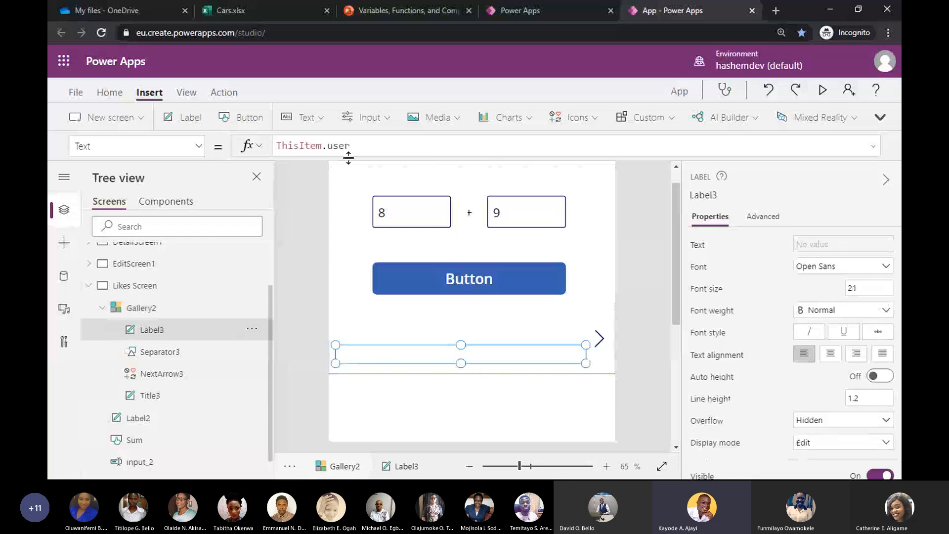
Re-enter the Text formula of the lower label in the gallery row as ThisItem.user.
{"action": "left_click_drag", "start_coordinate": [363, 146], "coordinate": [328, 145]}
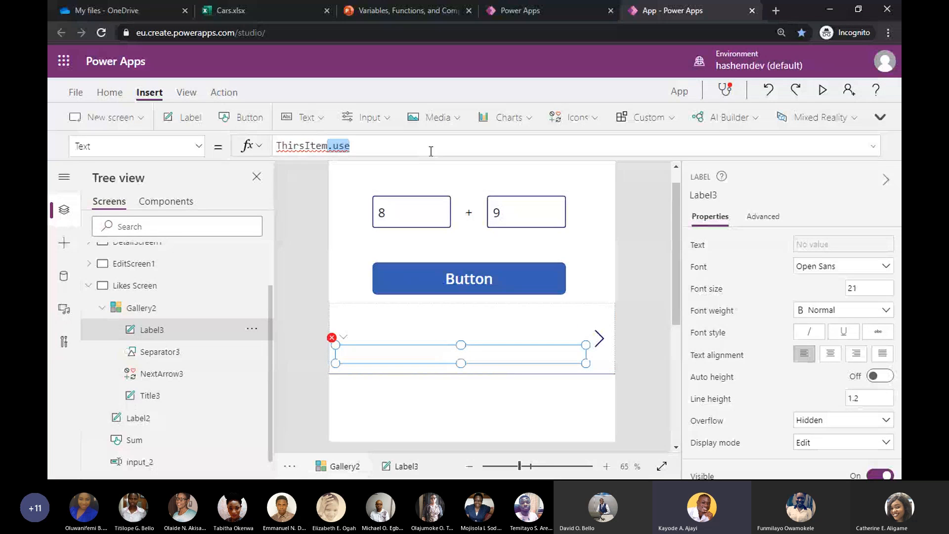
{"action": "key", "text": "BackSpace"}
{"action": "type", "text": "."}
{"action": "left_click", "coordinate": [300, 146]}
{"action": "key", "text": "BackSpace"}
{"action": "left_click", "coordinate": [336, 144]}
{"action": "key", "text": "BackSpace"}
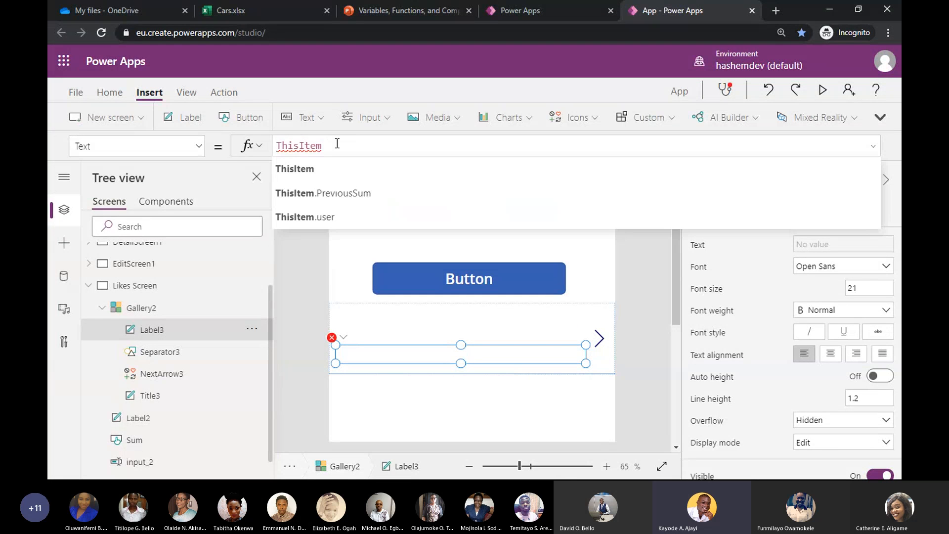
{"action": "type", "text": "."}
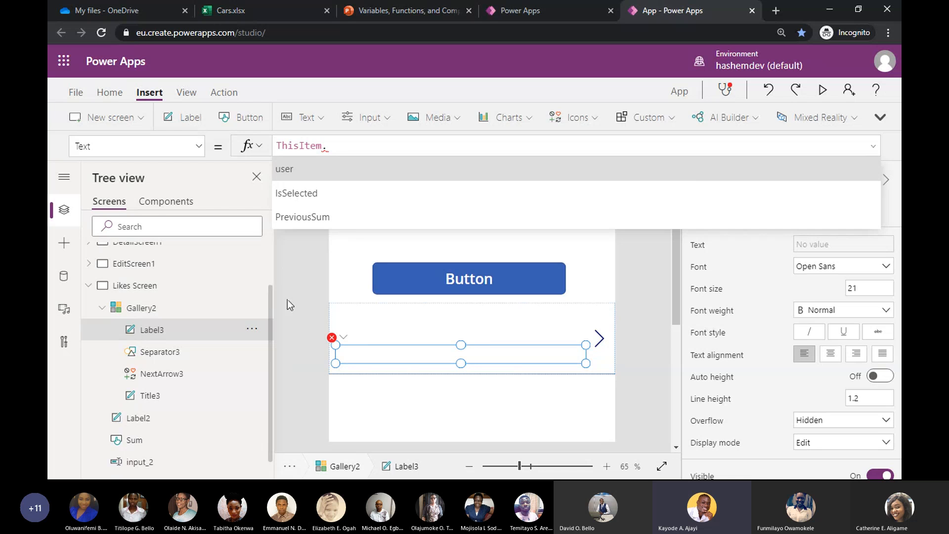
{"action": "key", "text": "Tab"}
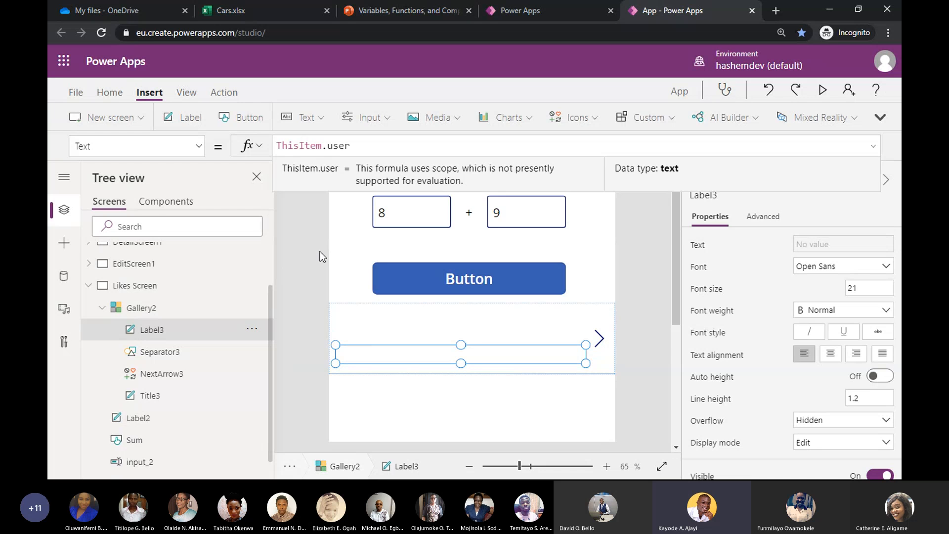
Preview the app, enter 6 and 4 as the two numbers, run the sum, and return to editing.
{"action": "left_click", "coordinate": [823, 91]}
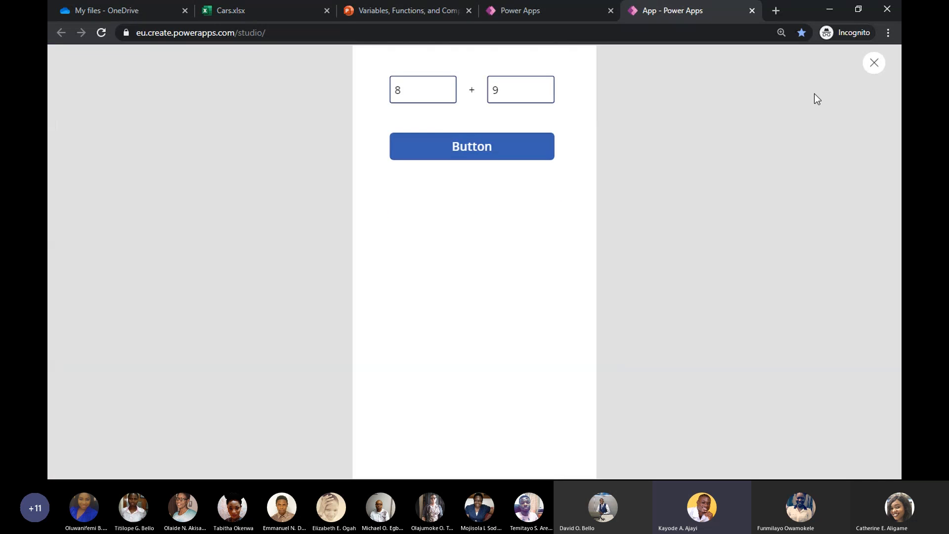
{"action": "left_click", "coordinate": [409, 89]}
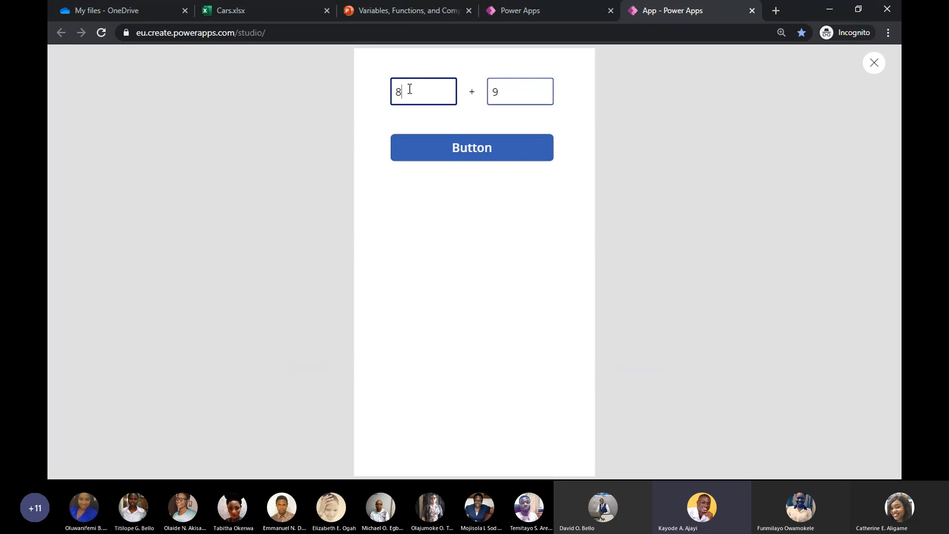
{"action": "key", "text": "BackSpace"}
{"action": "type", "text": "6"}
{"action": "left_click", "coordinate": [508, 92]}
{"action": "key", "text": "BackSpace"}
{"action": "type", "text": "4"}
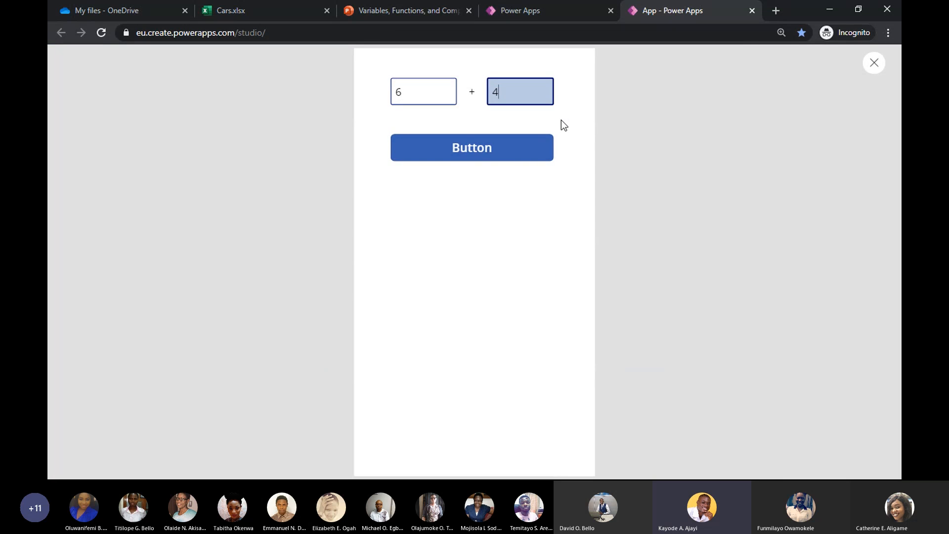
{"action": "left_click", "coordinate": [492, 156]}
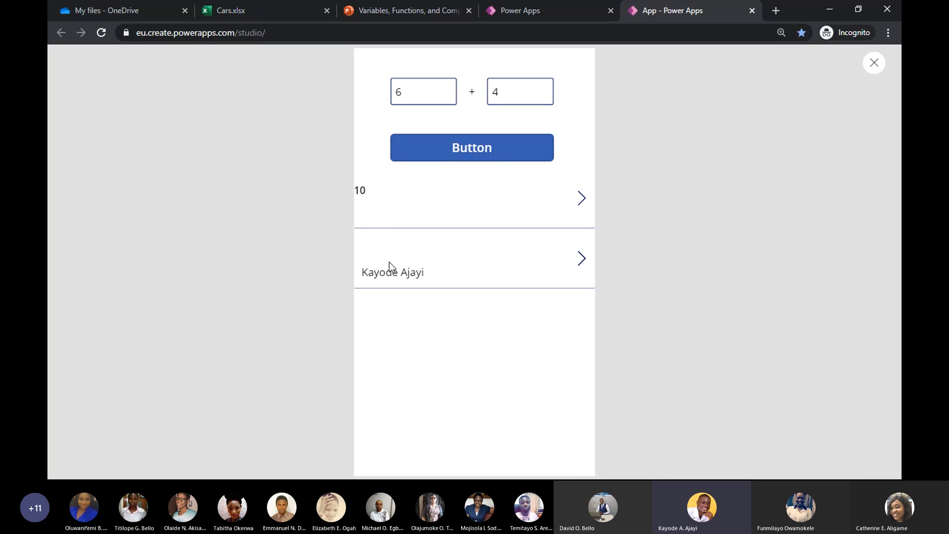
{"action": "key", "text": "ctrl+a"}
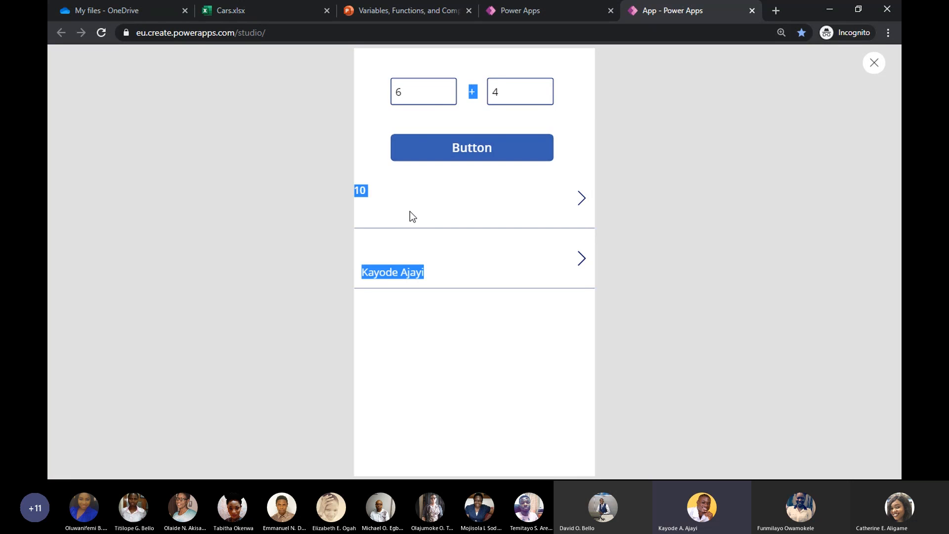
{"action": "left_click", "coordinate": [875, 65]}
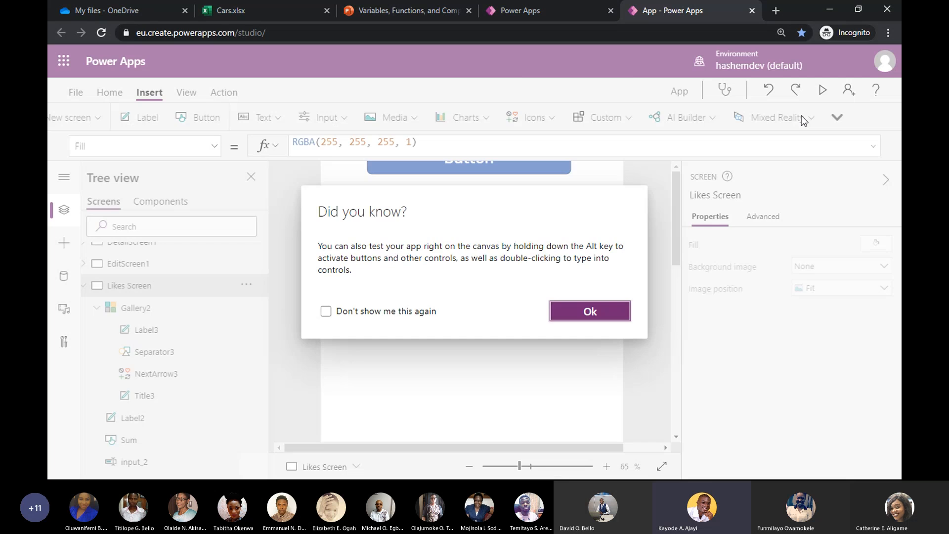
{"action": "left_click", "coordinate": [583, 312]}
Delete the whole history gallery beneath the sum button on Likes Screen.
{"action": "left_click", "coordinate": [415, 239]}
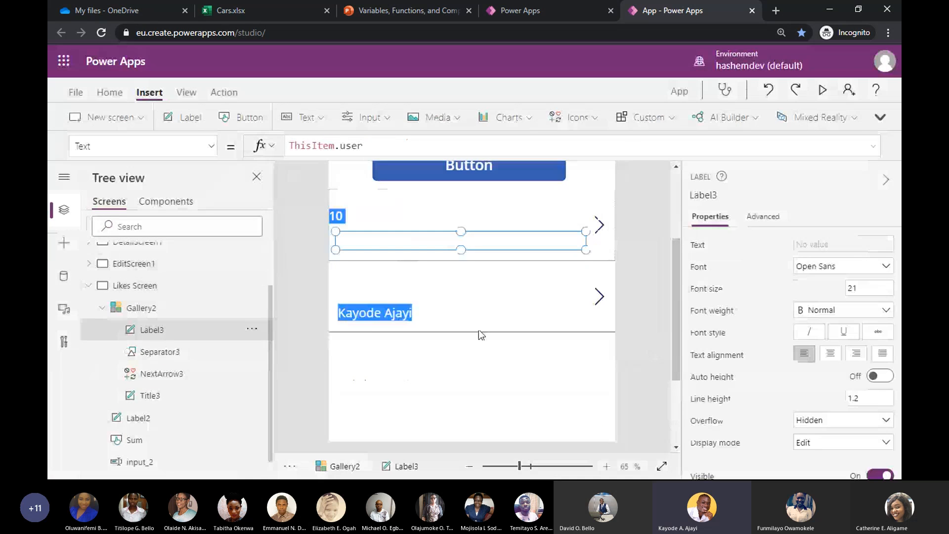
{"action": "scroll", "coordinate": [472, 326], "scroll_direction": "up", "scroll_amount": 2}
{"action": "left_click", "coordinate": [437, 257]}
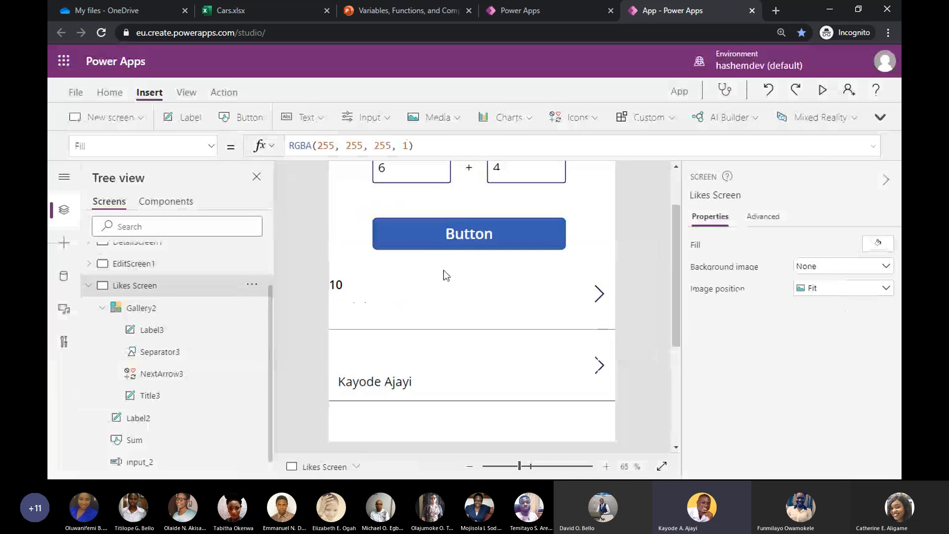
{"action": "left_click", "coordinate": [443, 269]}
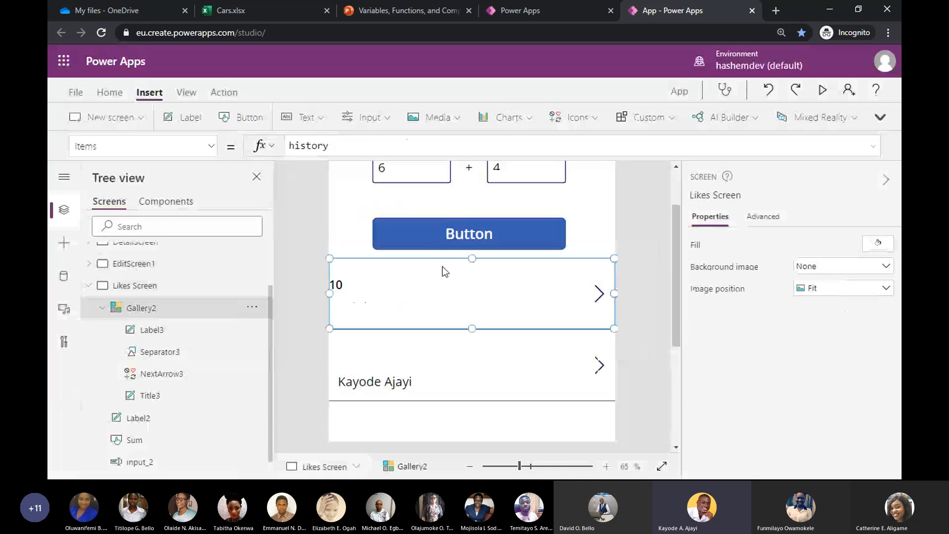
{"action": "left_click", "coordinate": [609, 350]}
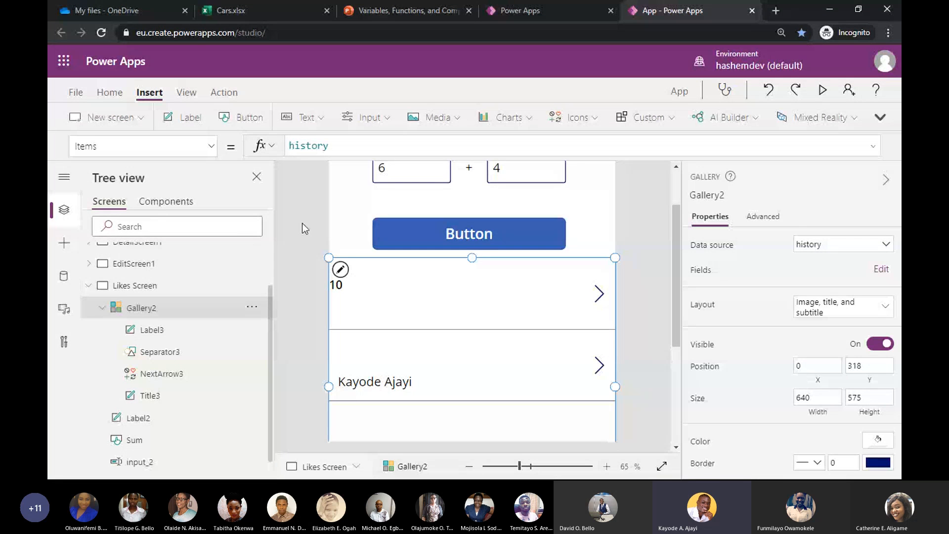
{"action": "key", "text": "Delete"}
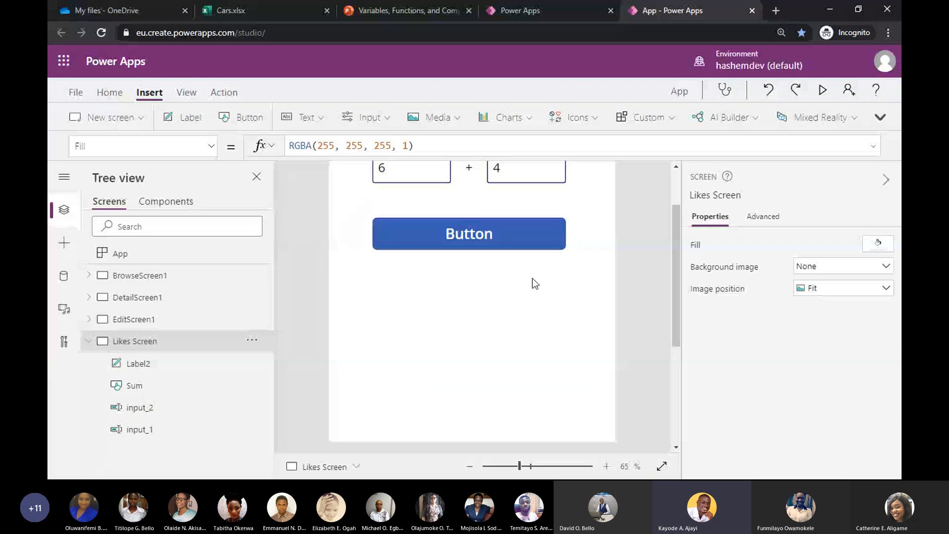
Create a new blank component in the app.
{"action": "left_click", "coordinate": [190, 203]}
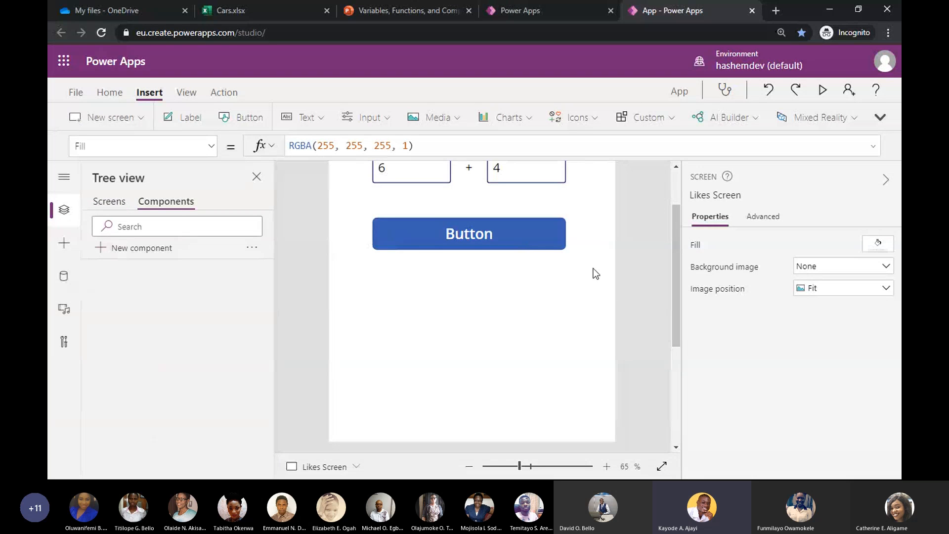
{"action": "scroll", "coordinate": [532, 256], "scroll_direction": "up", "scroll_amount": 1}
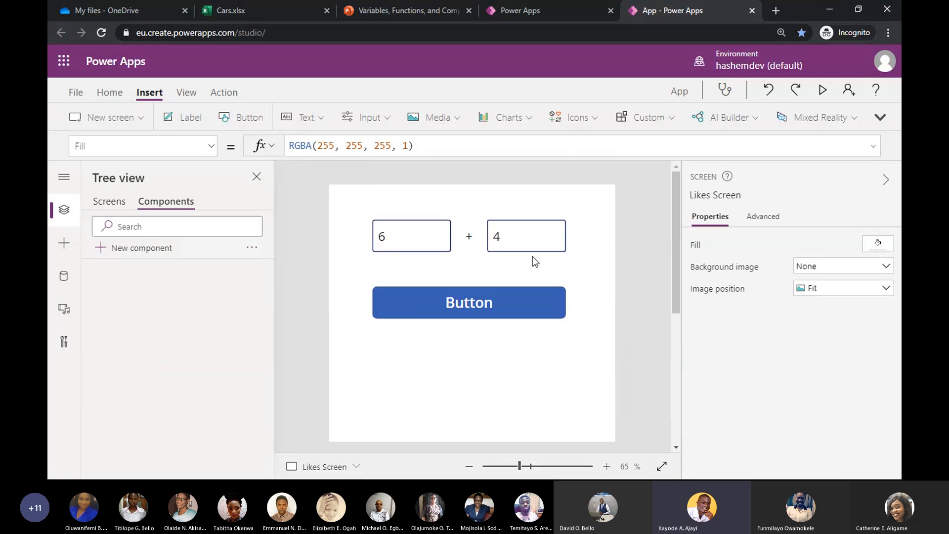
{"action": "scroll", "coordinate": [532, 256], "scroll_direction": "down", "scroll_amount": 2}
{"action": "scroll", "coordinate": [528, 245], "scroll_direction": "up", "scroll_amount": 1}
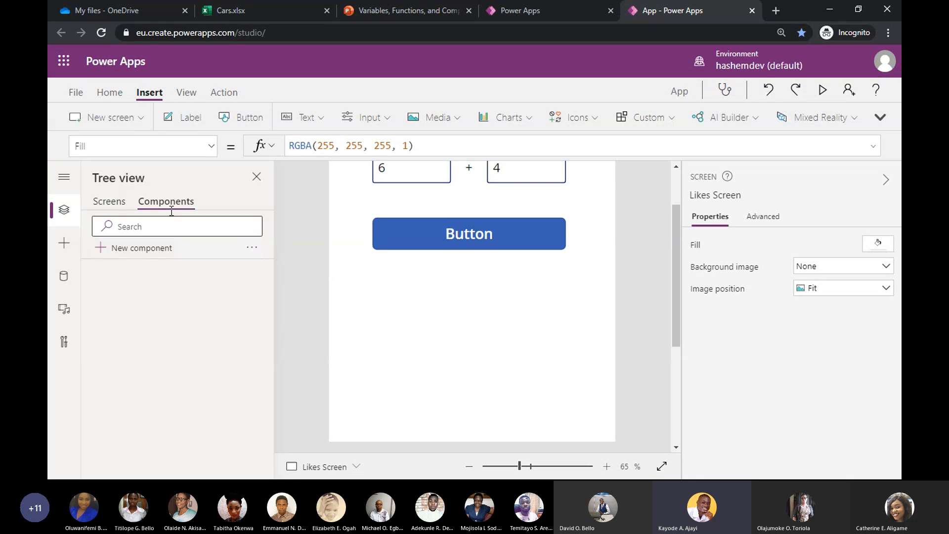
{"action": "left_click", "coordinate": [110, 203]}
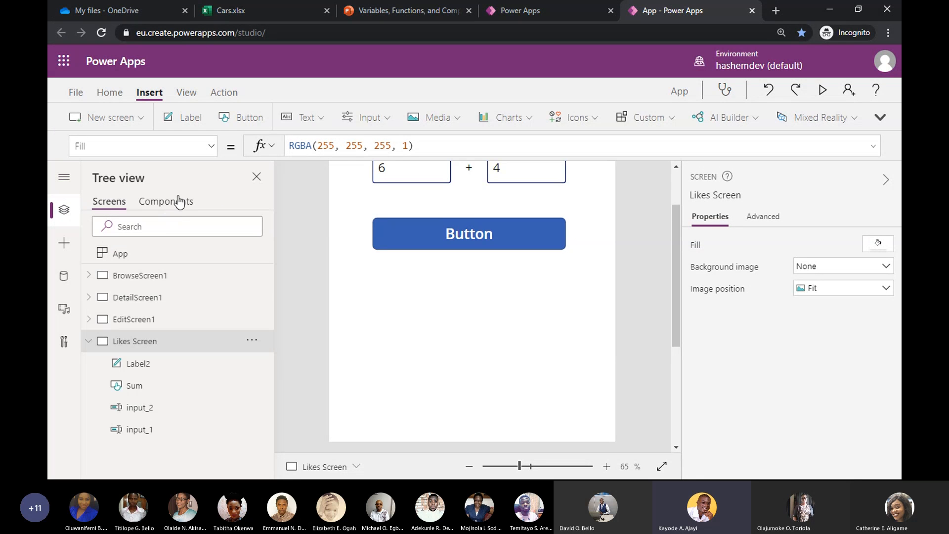
{"action": "left_click", "coordinate": [179, 201]}
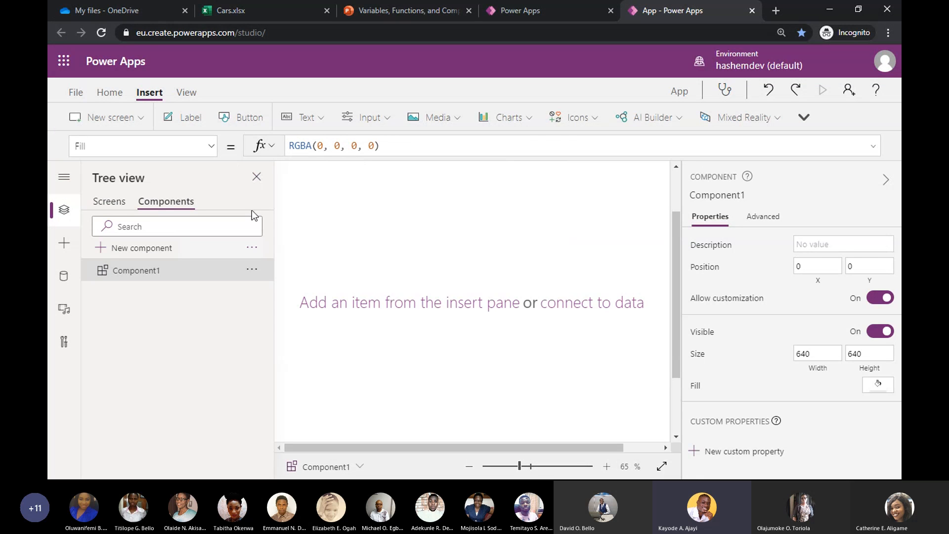
Insert a text label into the blank component.
{"action": "left_click", "coordinate": [517, 466]}
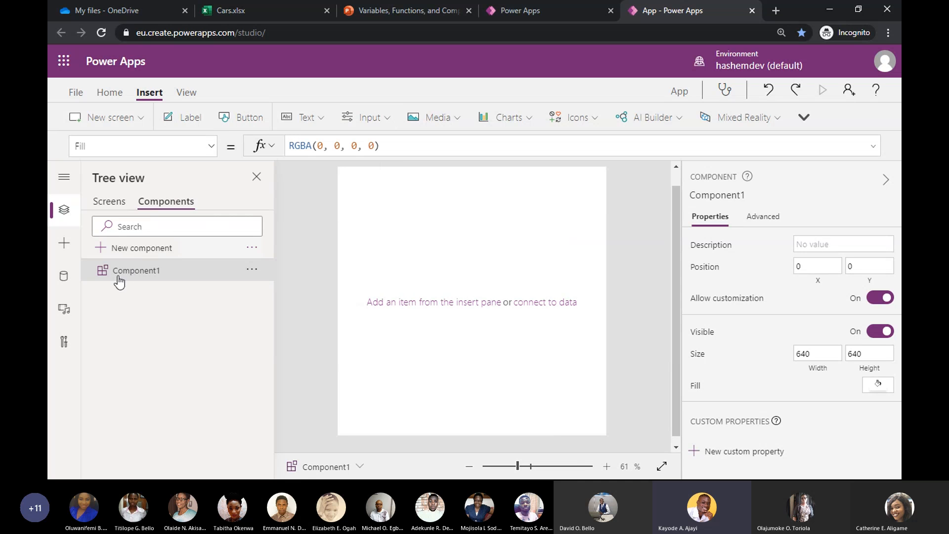
{"action": "left_click", "coordinate": [304, 118]}
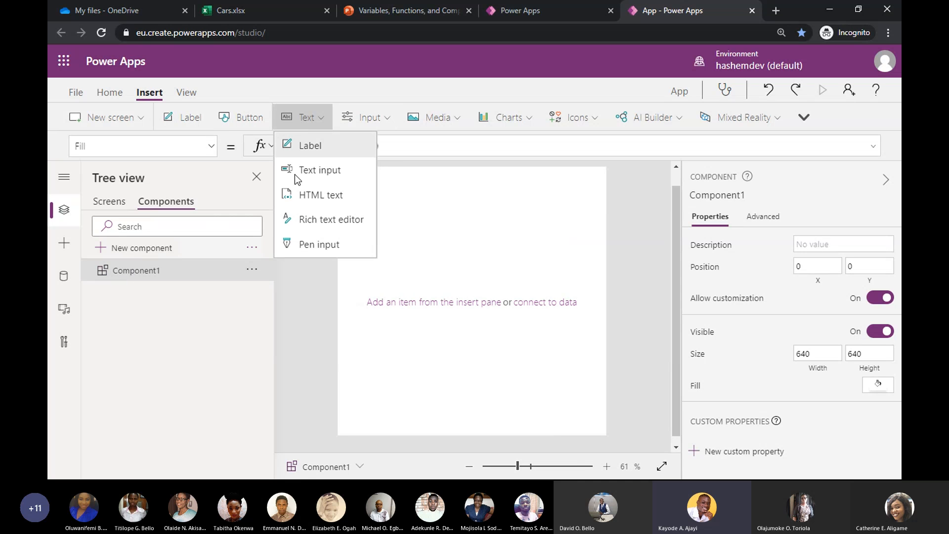
{"action": "left_click", "coordinate": [310, 145]}
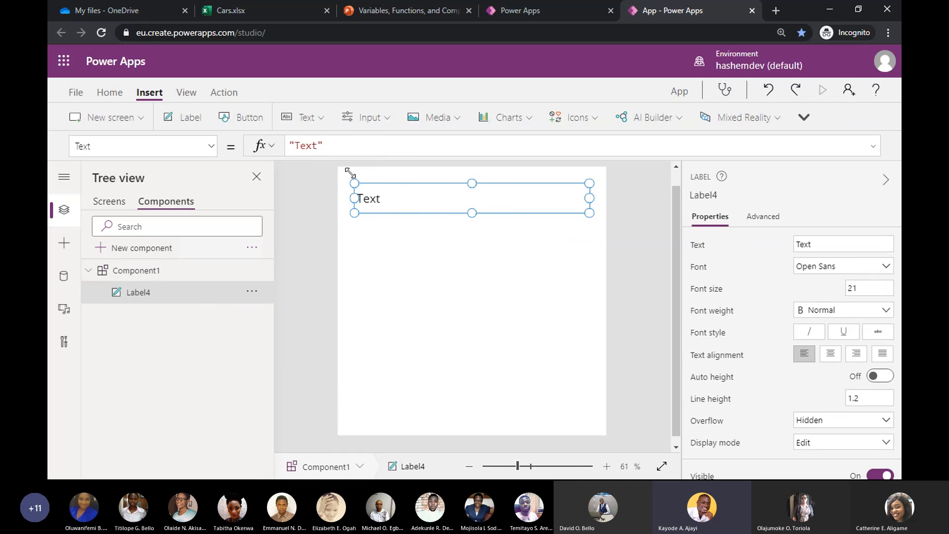
Replace the component label's Text formula with "Hello " & User().FullName.
{"action": "left_click", "coordinate": [333, 145]}
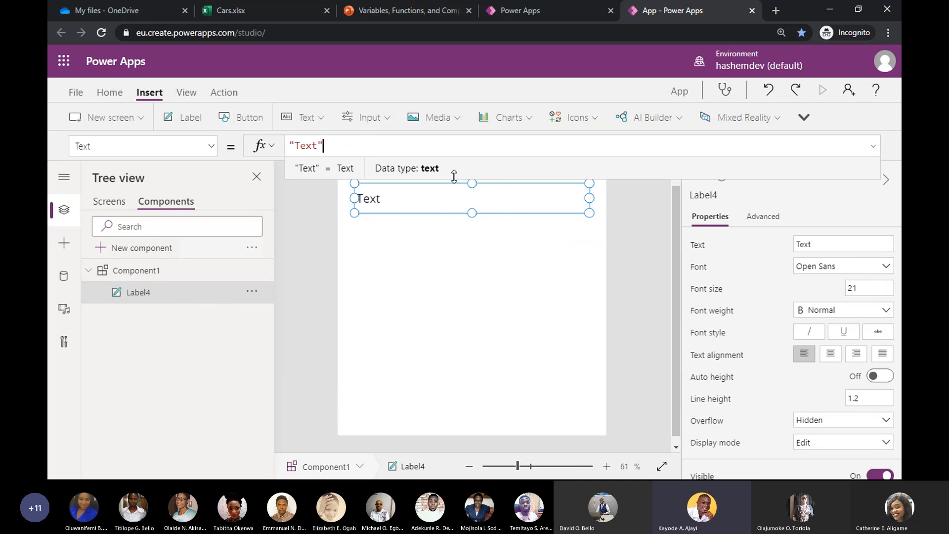
{"action": "key", "text": "ctrl+a"}
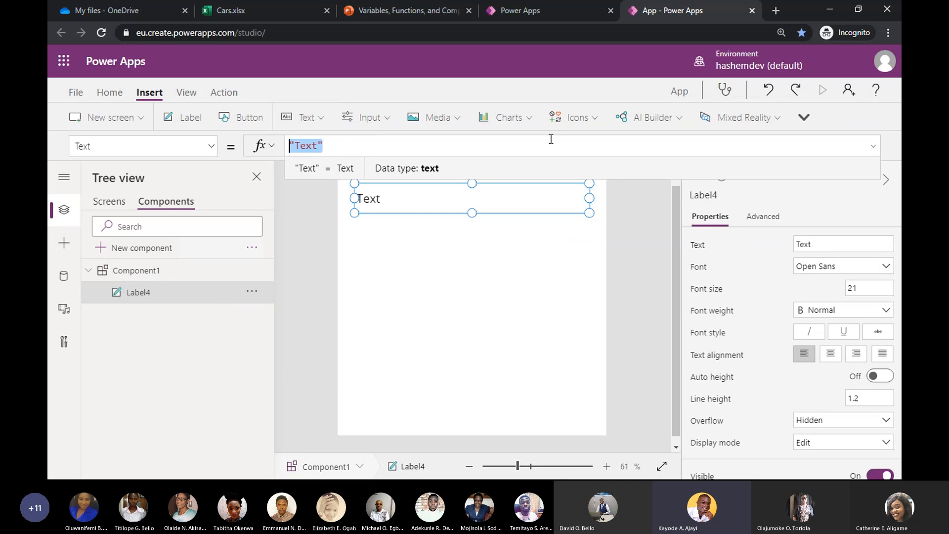
{"action": "type", "text": "\"\""}
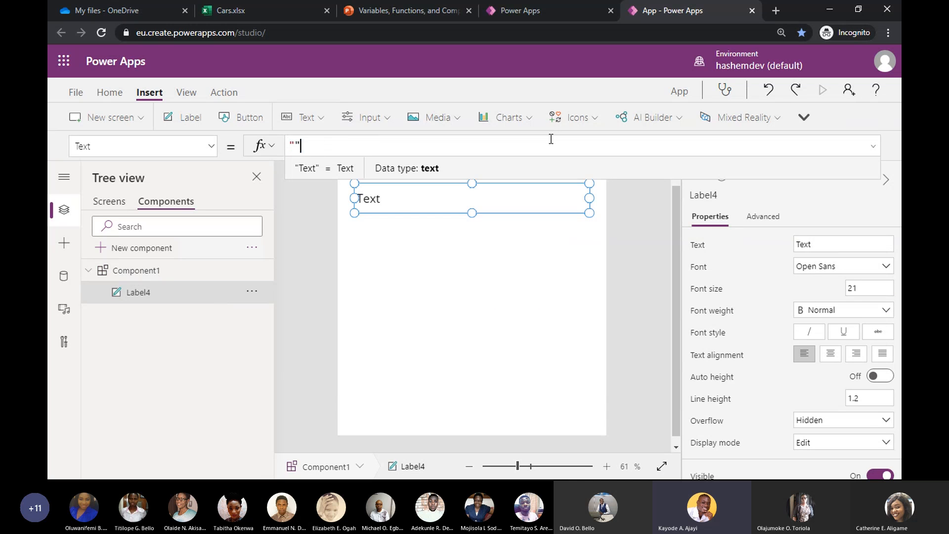
{"action": "type", "text": "Hello"}
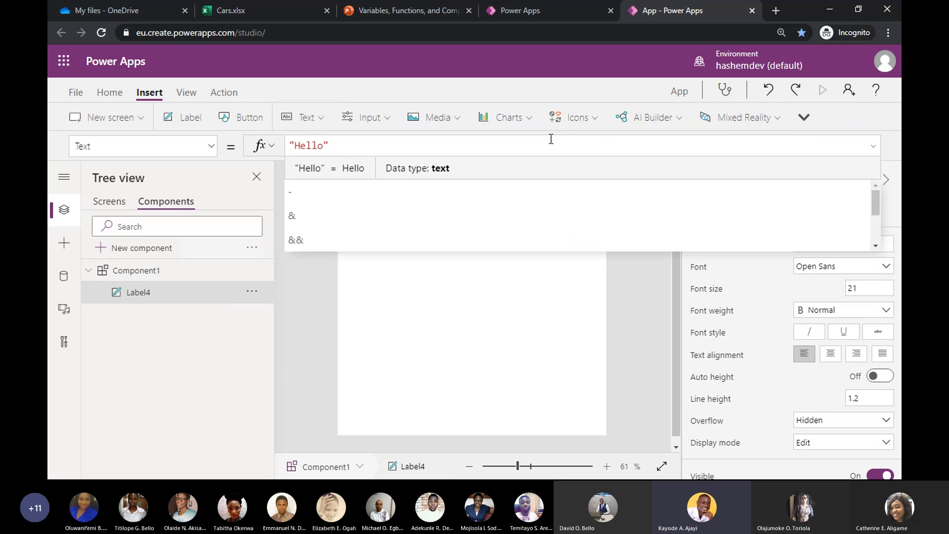
{"action": "type", "text": " &"}
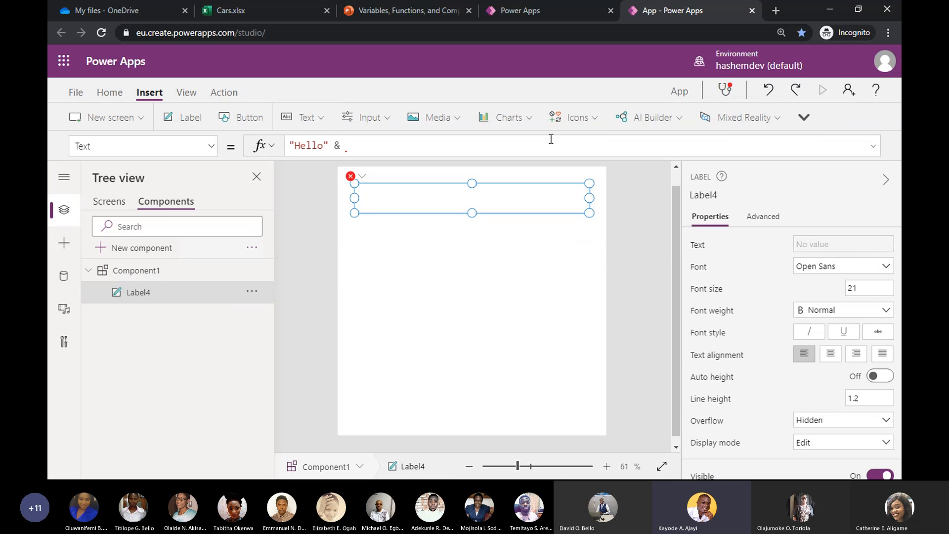
{"action": "key", "text": "Left"}
{"action": "key", "text": "Left"}
{"action": "key", "text": "Left"}
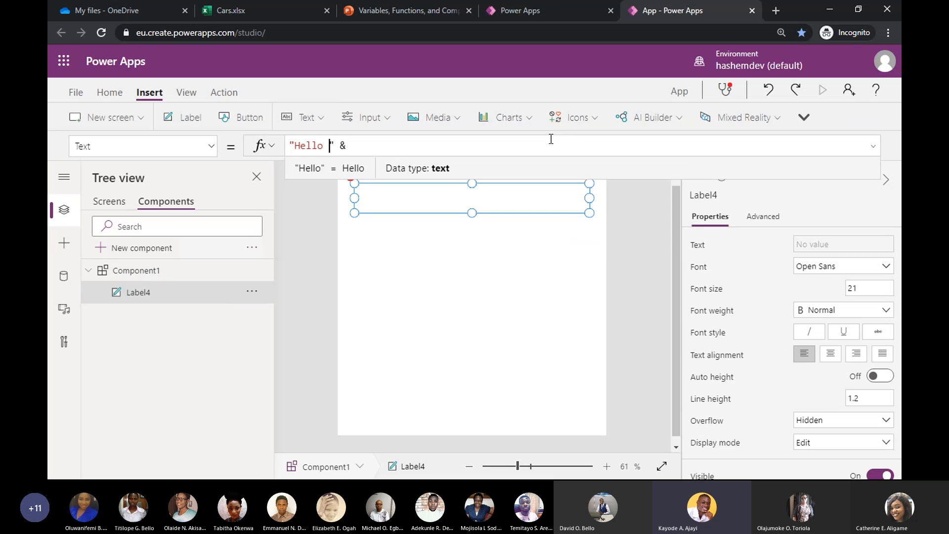
{"action": "key", "text": "End"}
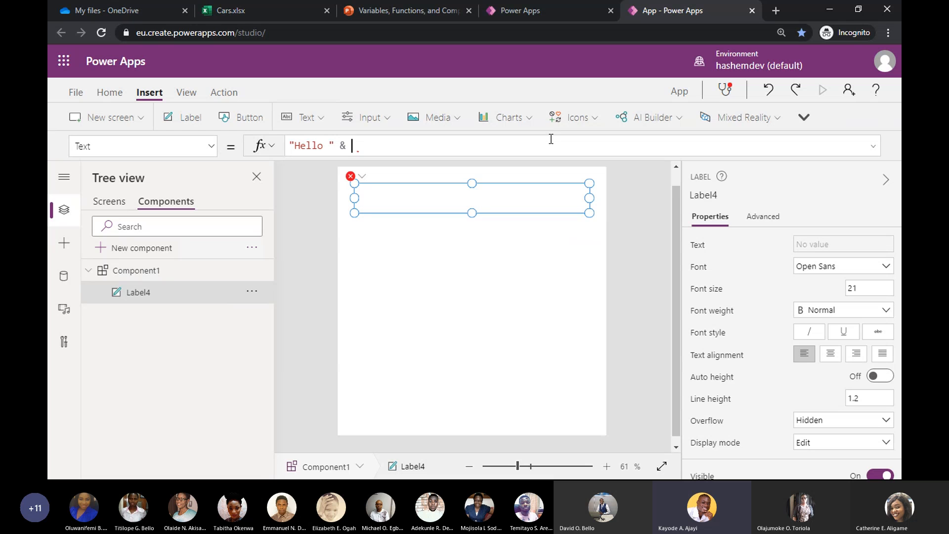
{"action": "type", "text": "User()."}
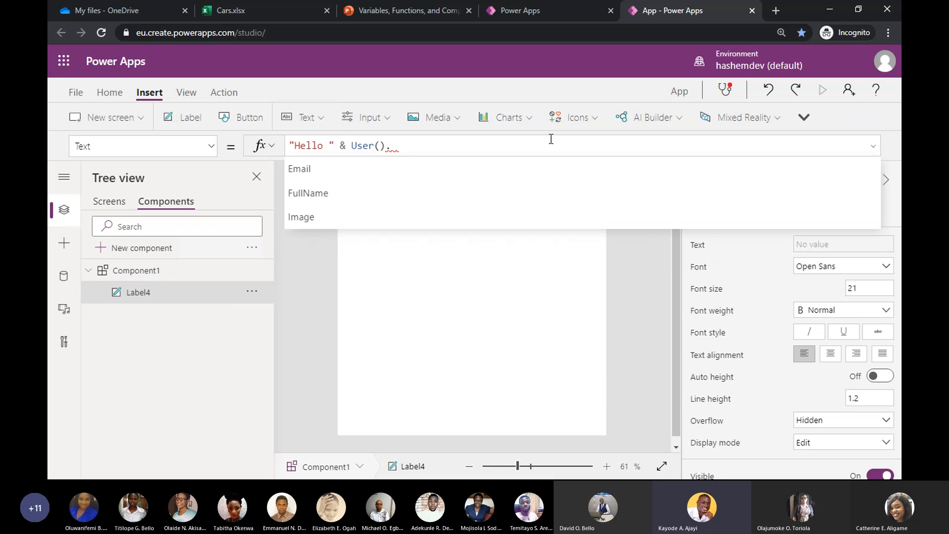
{"action": "left_click", "coordinate": [433, 191]}
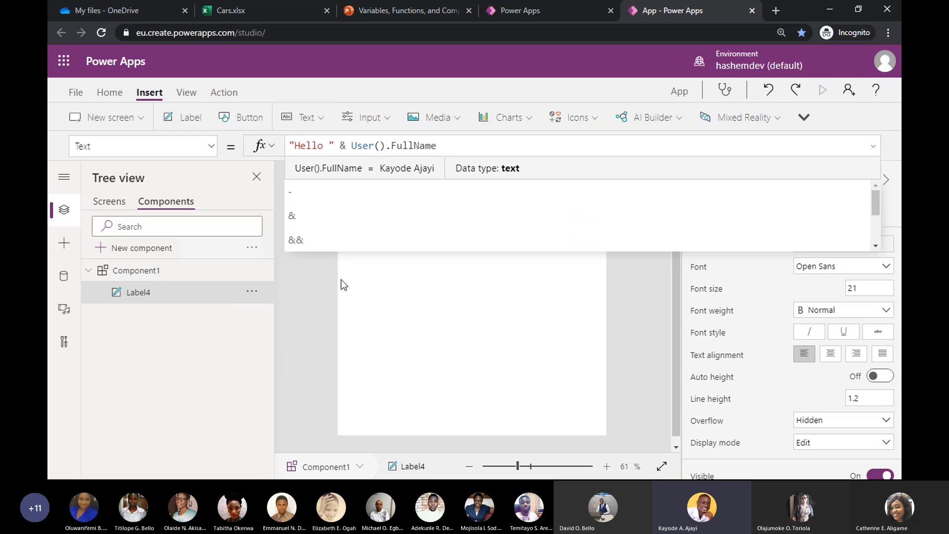
{"action": "left_click", "coordinate": [348, 243]}
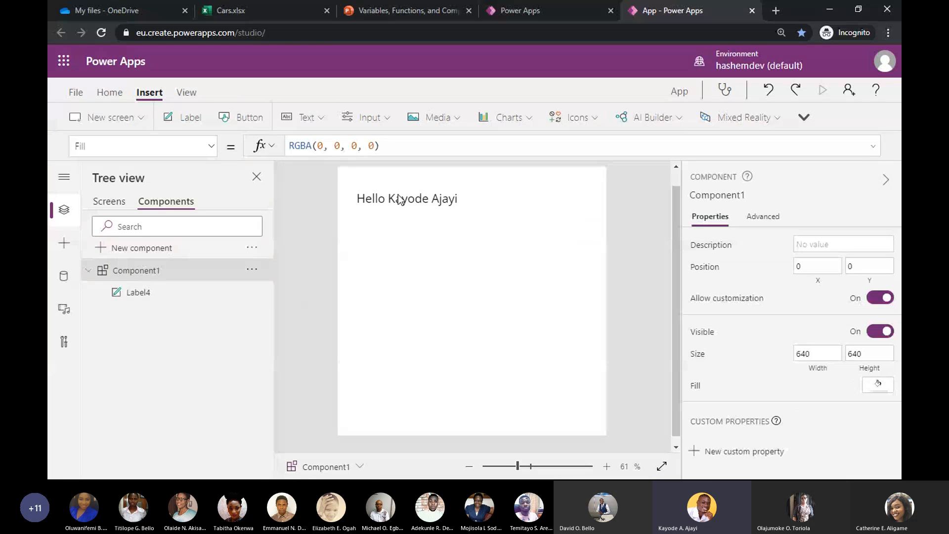
{"action": "left_click", "coordinate": [461, 205]}
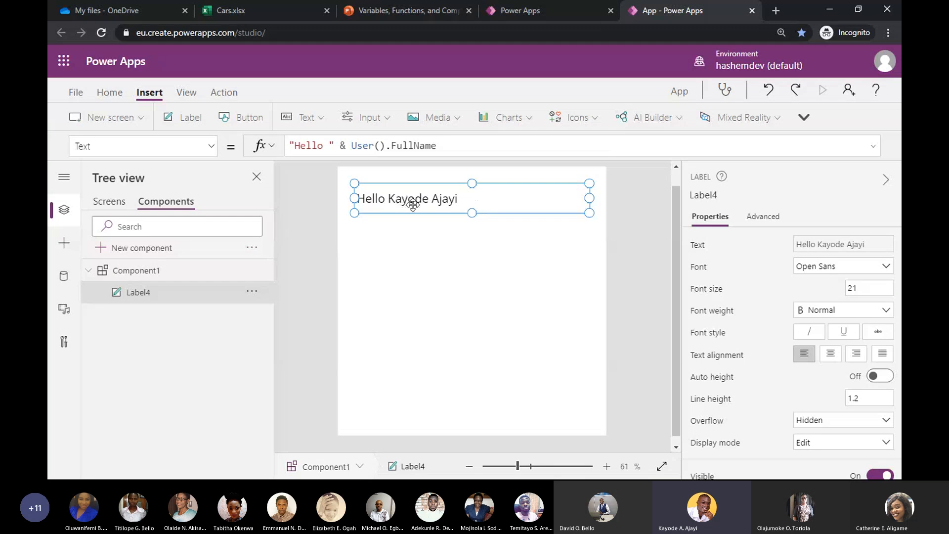
Rename the component as Greeting Component.
{"action": "double_click", "coordinate": [148, 270]}
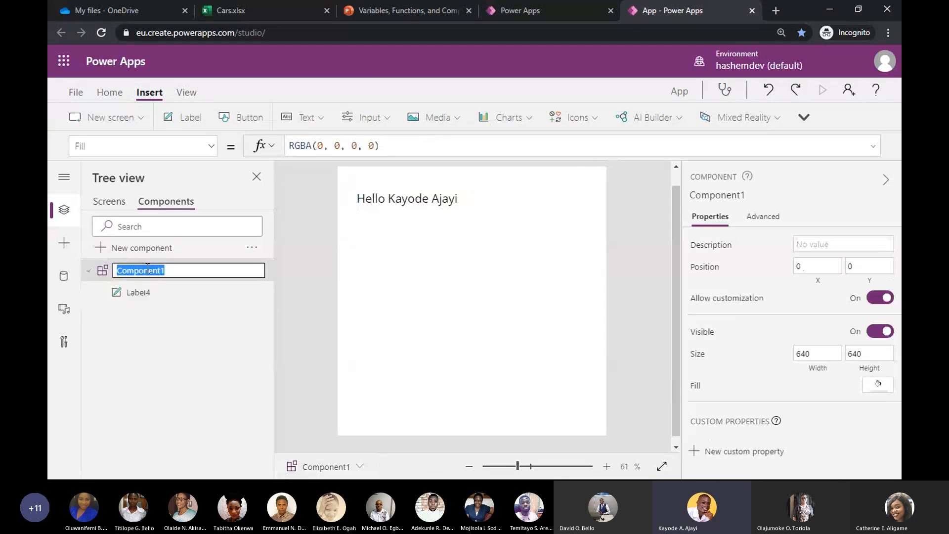
{"action": "type", "text": "Greet"}
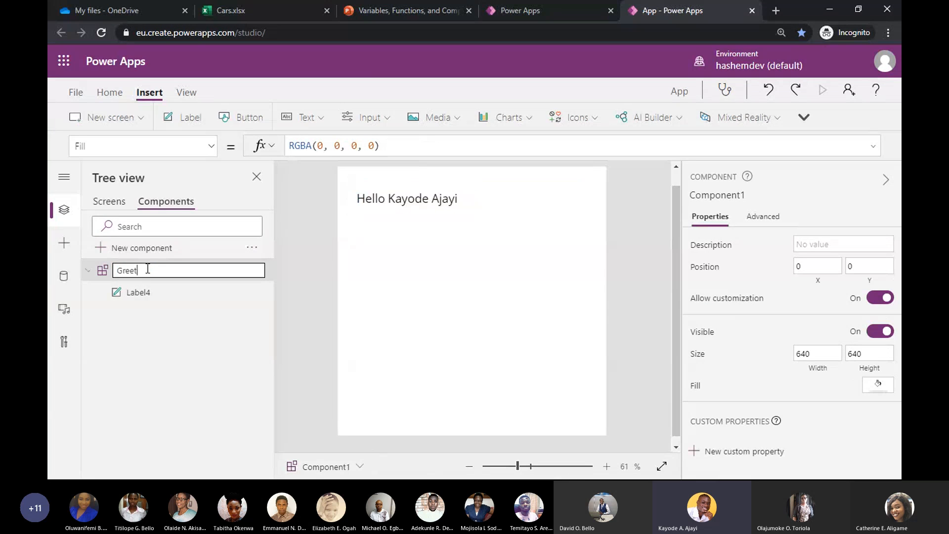
{"action": "type", "text": "ing Component"}
{"action": "key", "text": "Return"}
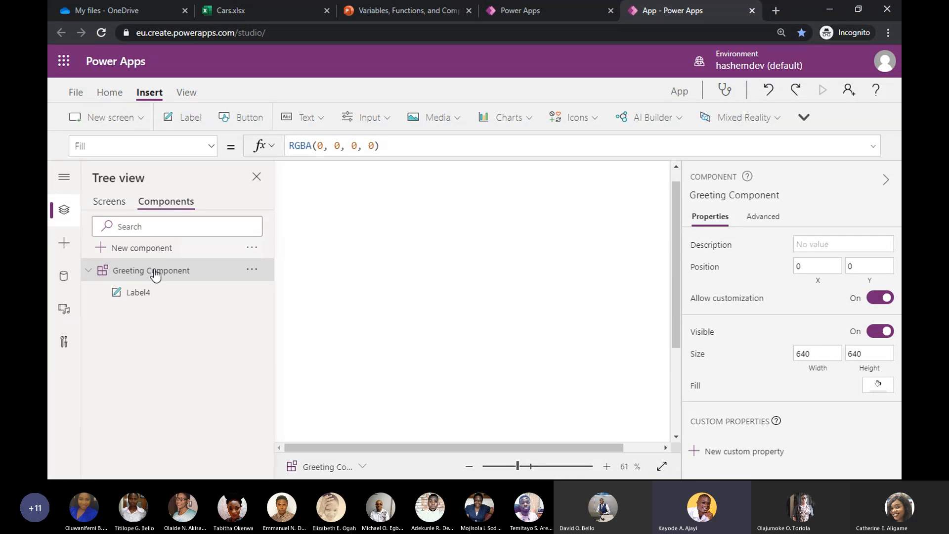
{"action": "left_click", "coordinate": [508, 466]}
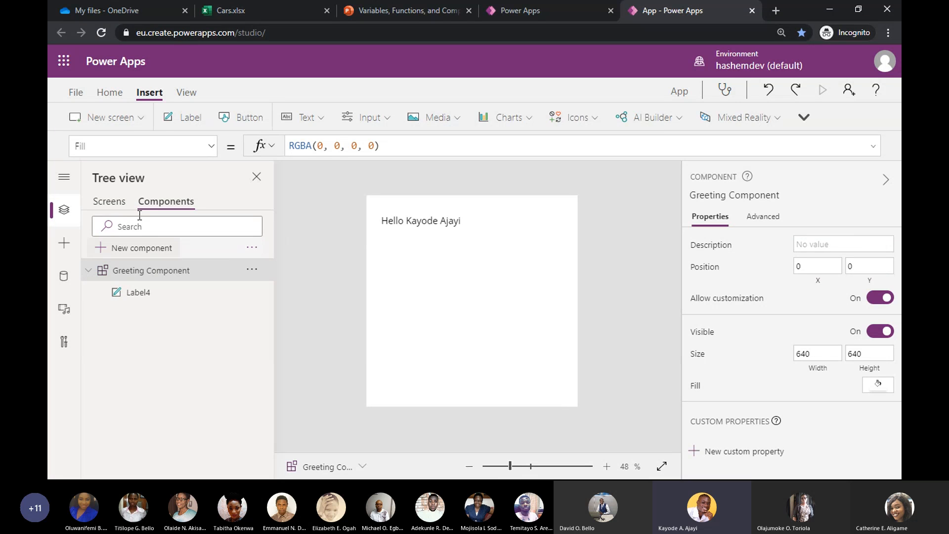
{"action": "left_click", "coordinate": [115, 203]}
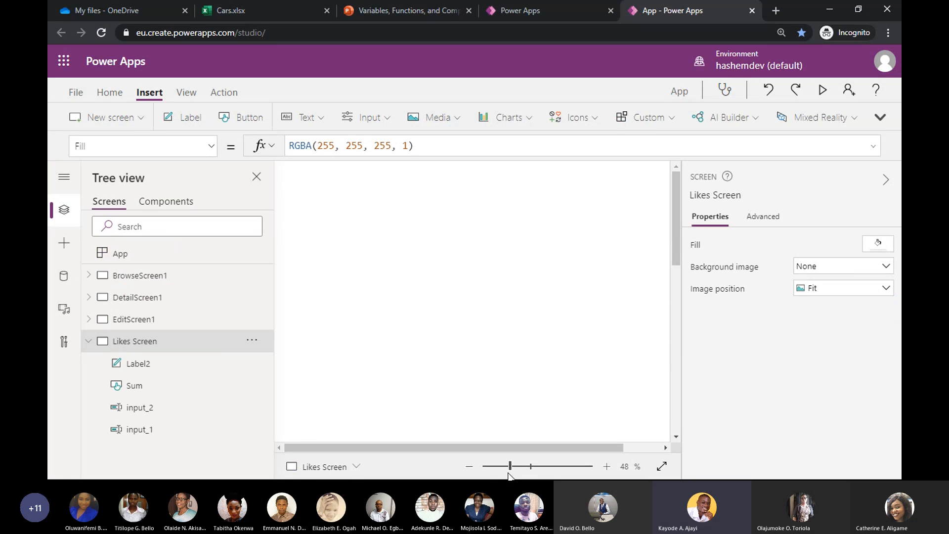
{"action": "left_click_drag", "start_coordinate": [510, 467], "coordinate": [503, 467]}
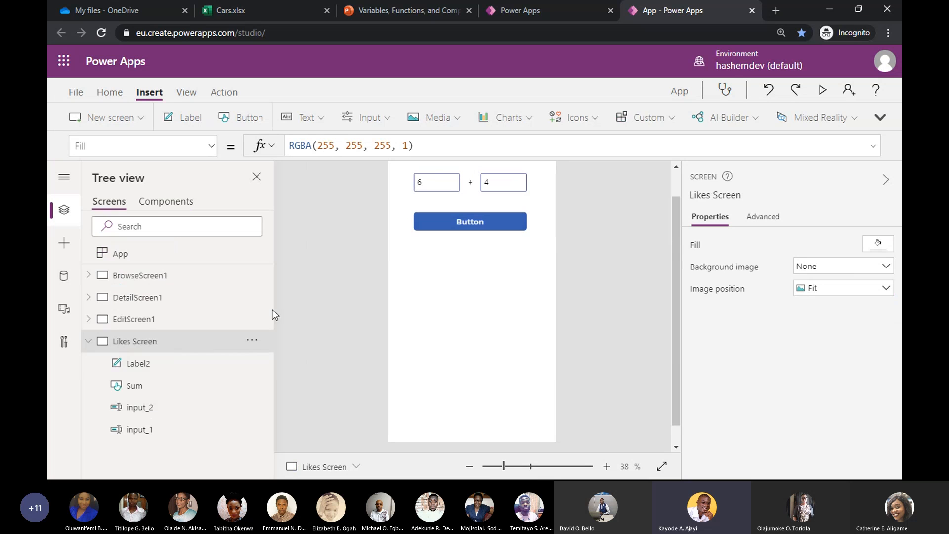
{"action": "left_click", "coordinate": [180, 204]}
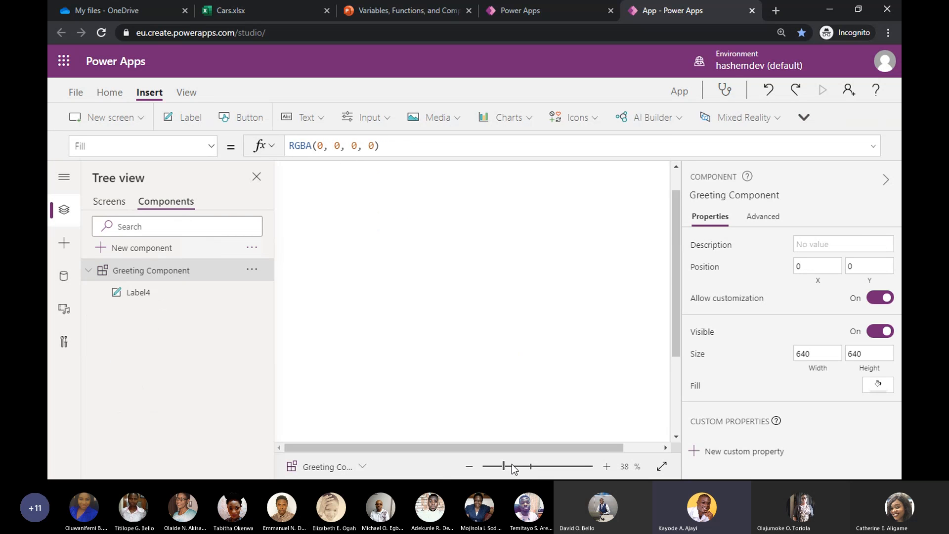
{"action": "left_click_drag", "start_coordinate": [498, 466], "coordinate": [510, 465]}
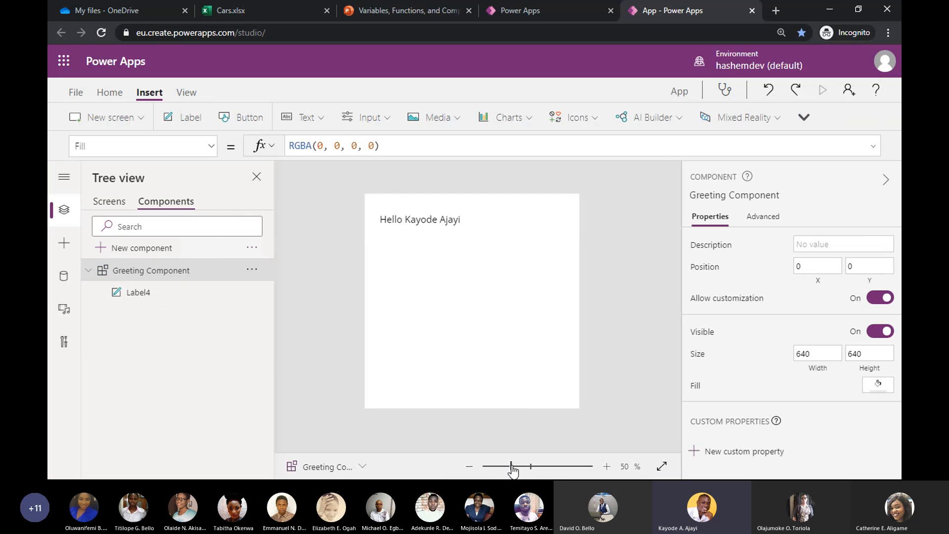
{"action": "left_click", "coordinate": [444, 217]}
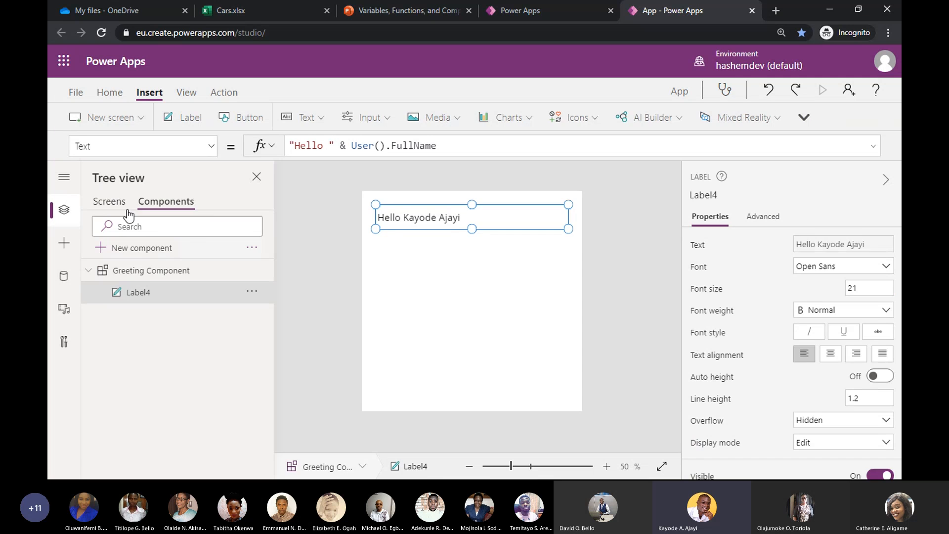
Insert the Greeting Component into BrowseScreen1.
{"action": "left_click", "coordinate": [109, 201]}
{"action": "left_click", "coordinate": [89, 341]}
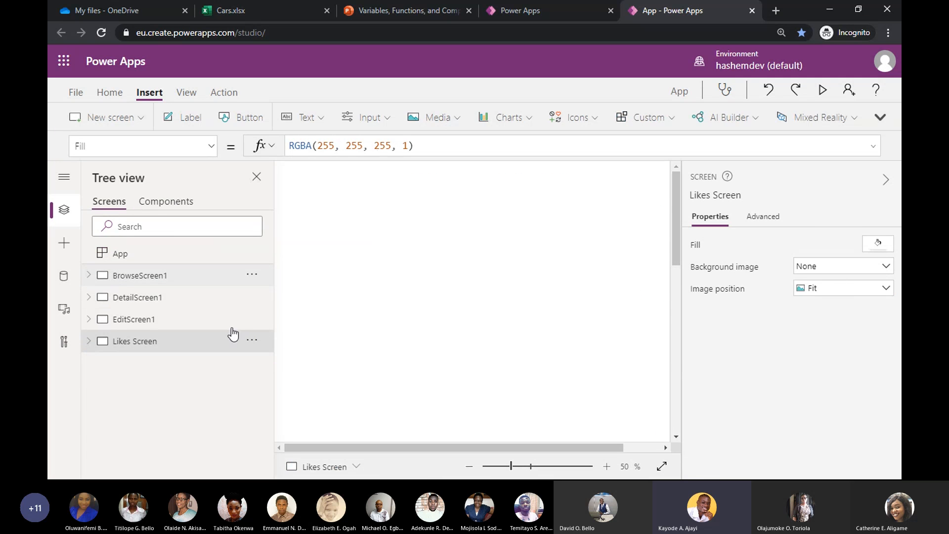
{"action": "left_click", "coordinate": [510, 466]}
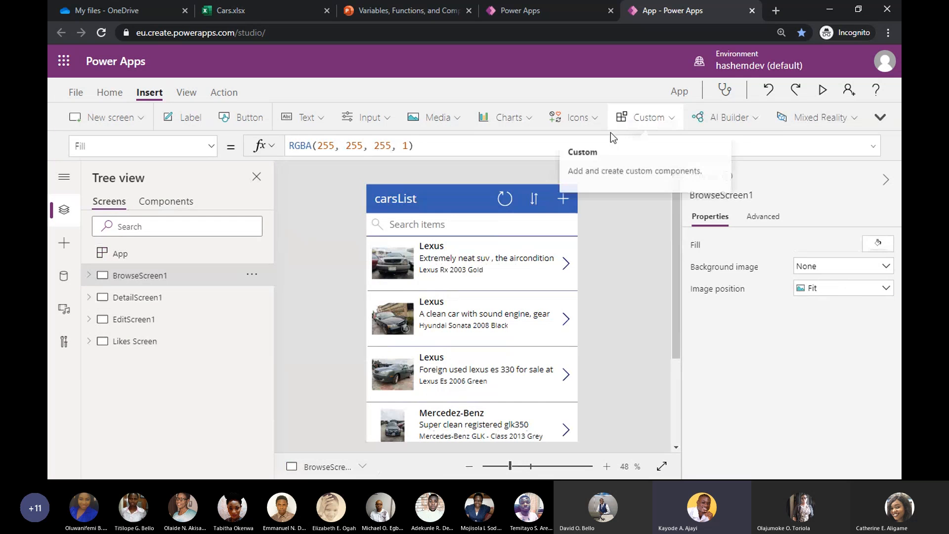
{"action": "left_click", "coordinate": [669, 122]}
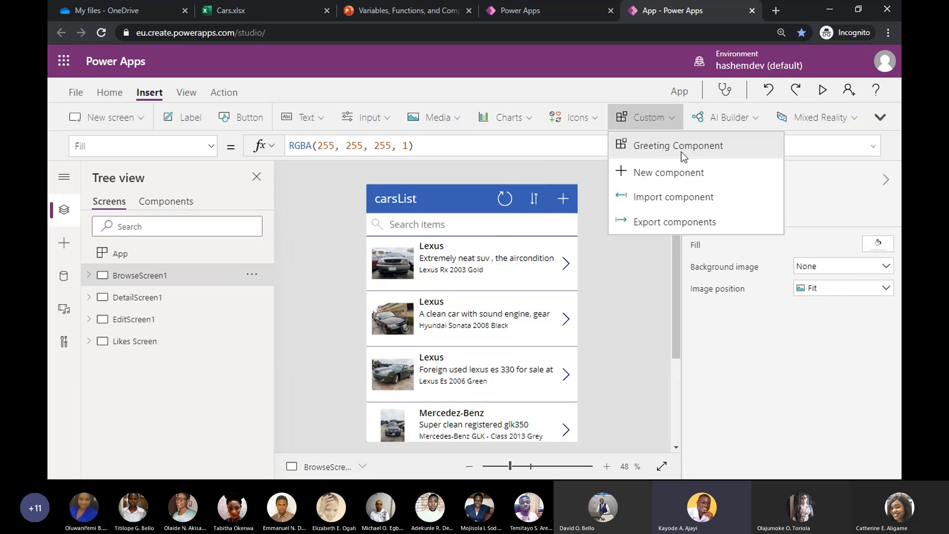
{"action": "left_click", "coordinate": [666, 147]}
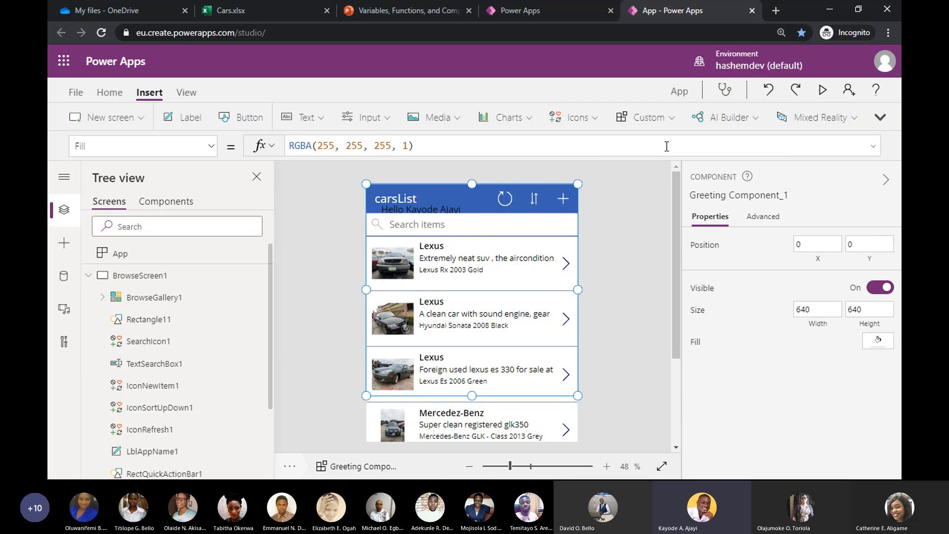
Bring the greeting component on BrowseScreen1 to the front of all its other controls.
{"action": "left_click_drag", "start_coordinate": [446, 185], "coordinate": [441, 208]}
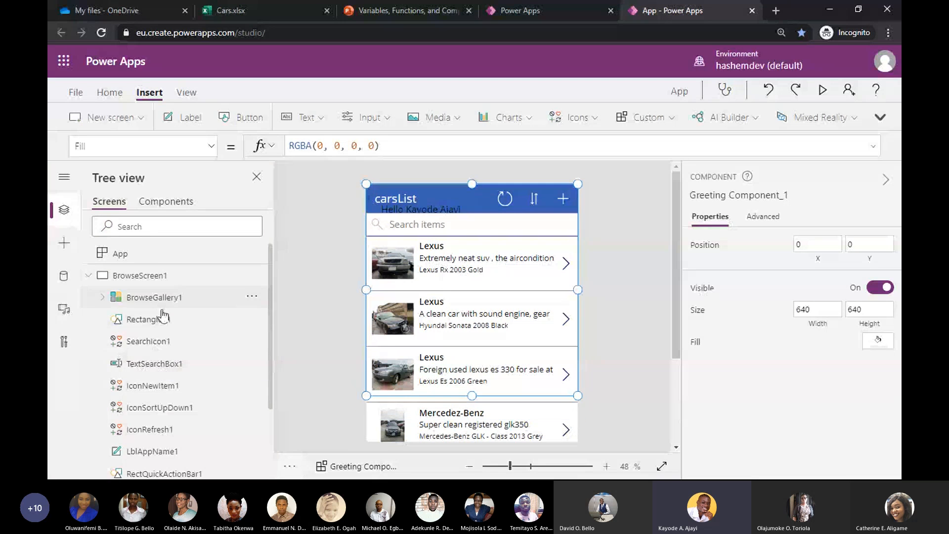
{"action": "scroll", "coordinate": [159, 312], "scroll_direction": "down", "scroll_amount": 1}
{"action": "scroll", "coordinate": [106, 279], "scroll_direction": "up", "scroll_amount": 1}
{"action": "left_click", "coordinate": [104, 298]}
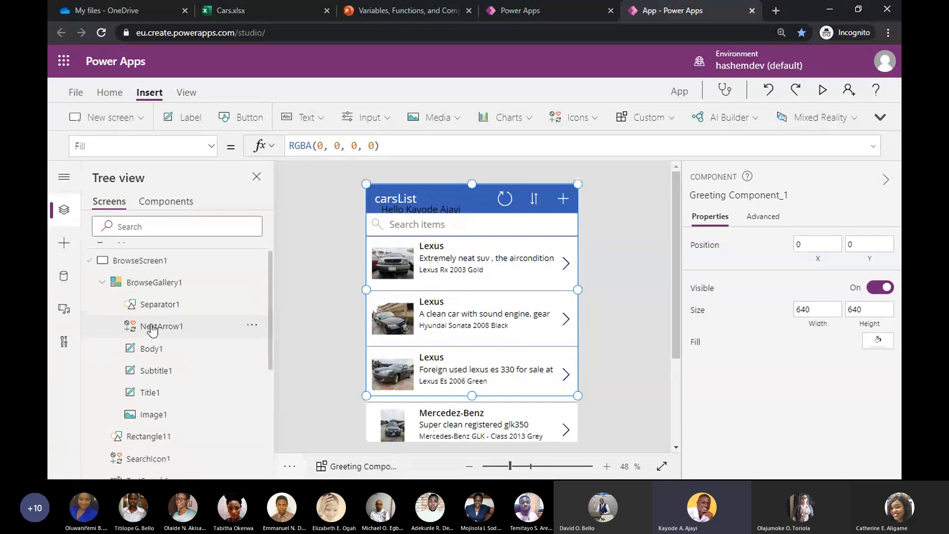
{"action": "scroll", "coordinate": [163, 361], "scroll_direction": "down", "scroll_amount": 1}
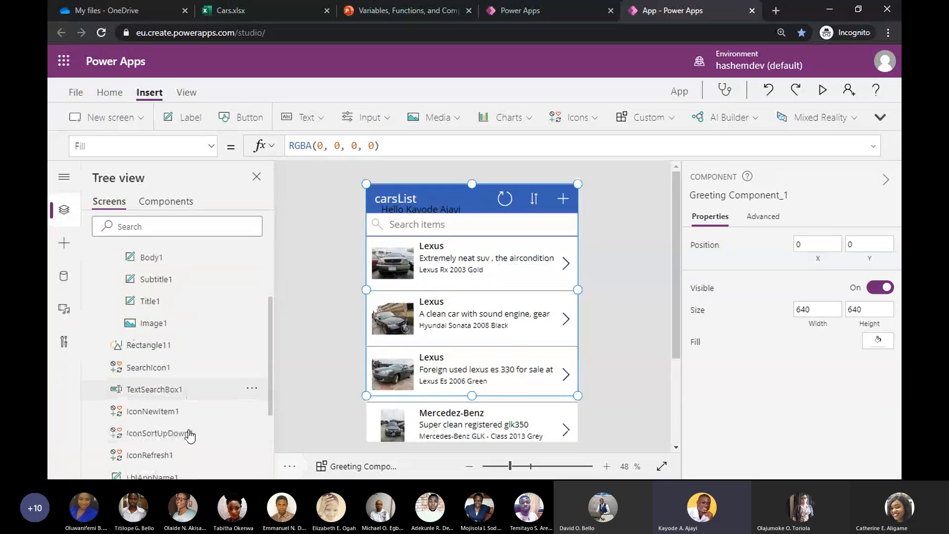
{"action": "scroll", "coordinate": [140, 275], "scroll_direction": "up", "scroll_amount": 2}
{"action": "scroll", "coordinate": [163, 371], "scroll_direction": "down", "scroll_amount": 4}
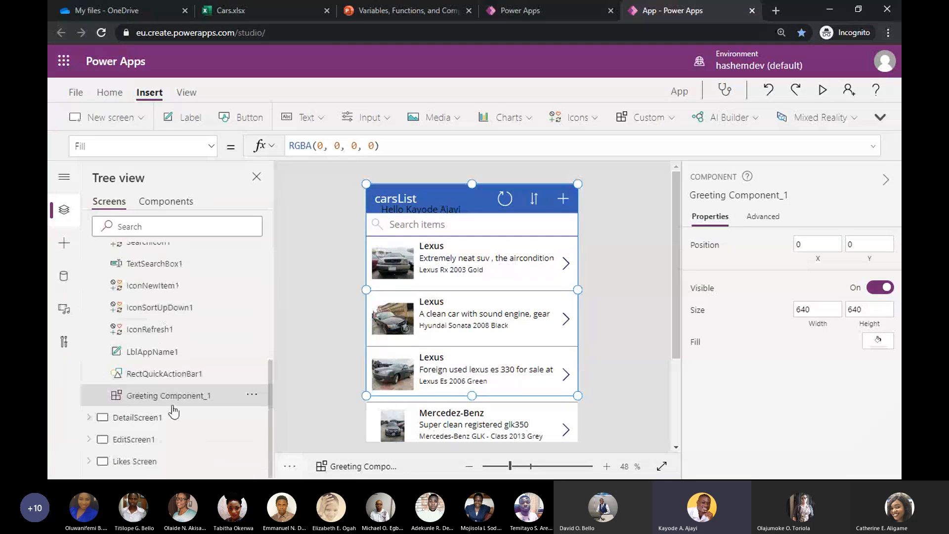
{"action": "left_click", "coordinate": [252, 396]}
{"action": "mouse_move", "coordinate": [334, 366]}
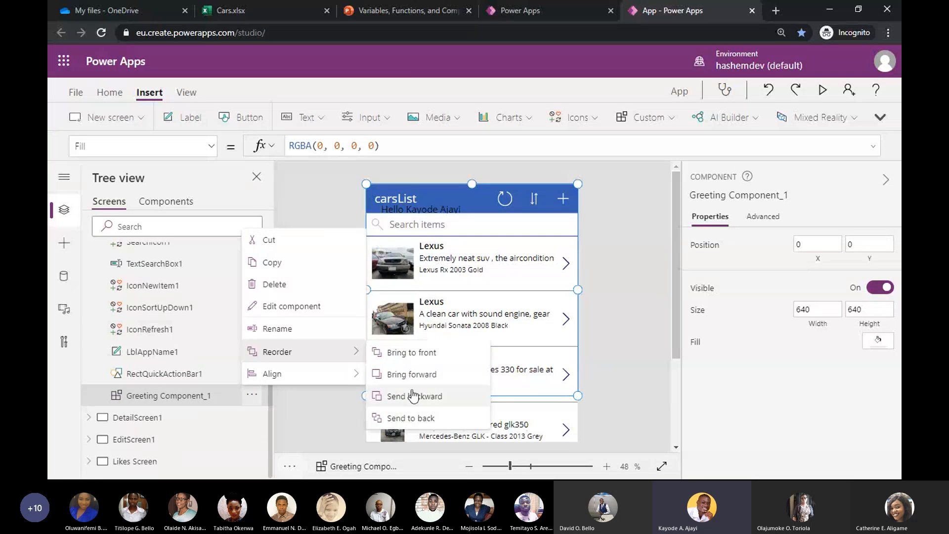
{"action": "left_click", "coordinate": [413, 352]}
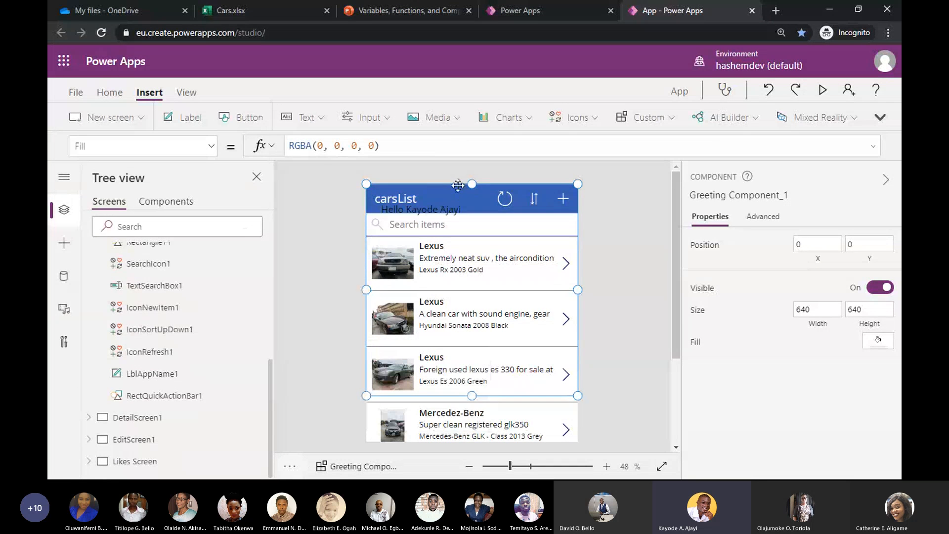
Move the greeting component down to Y 60 and narrow it from its left side to about 337 wide, beside the search box text.
{"action": "left_click_drag", "start_coordinate": [457, 185], "coordinate": [460, 204]}
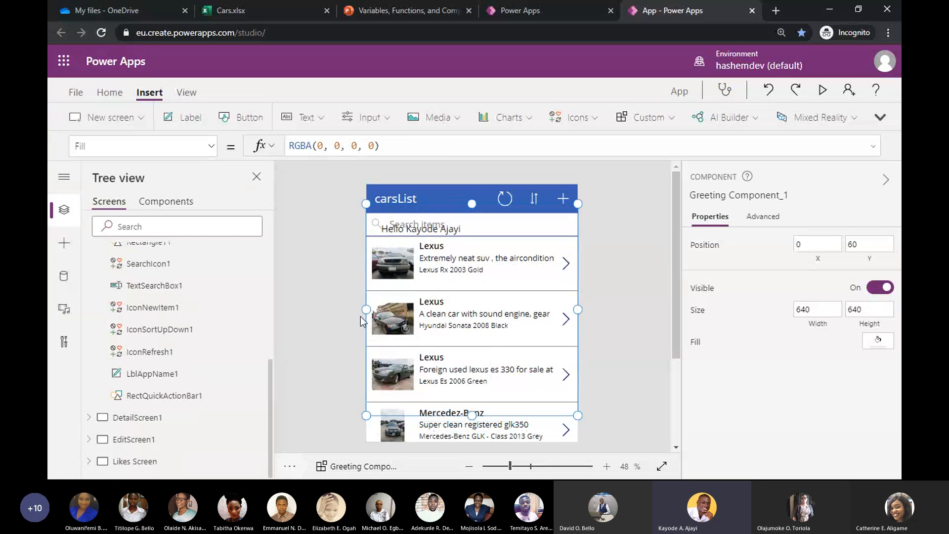
{"action": "left_click_drag", "start_coordinate": [365, 309], "coordinate": [466, 310]}
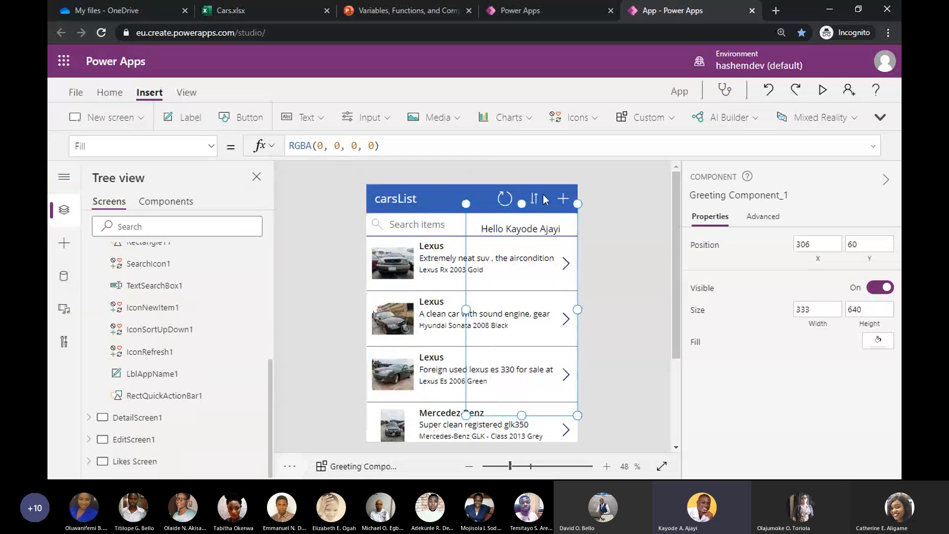
{"action": "left_click", "coordinate": [540, 200]}
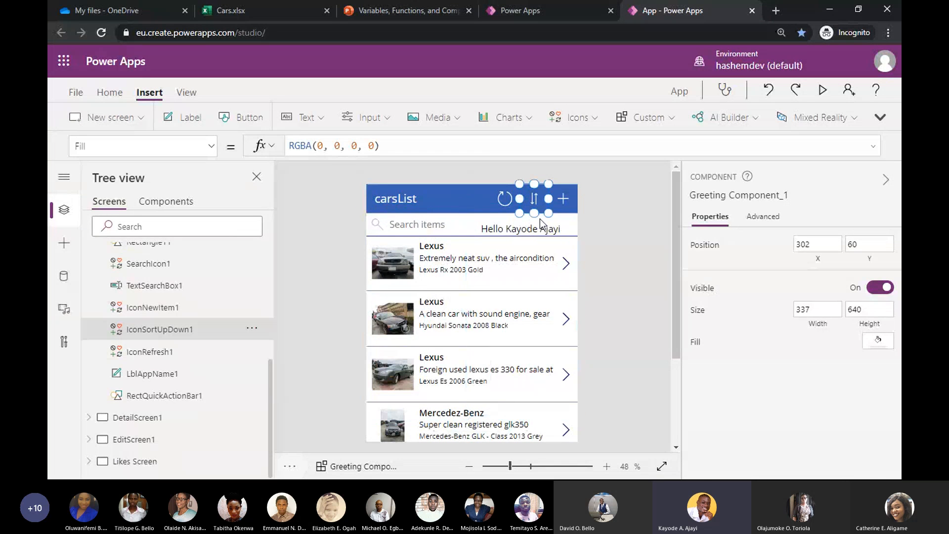
{"action": "left_click", "coordinate": [513, 232]}
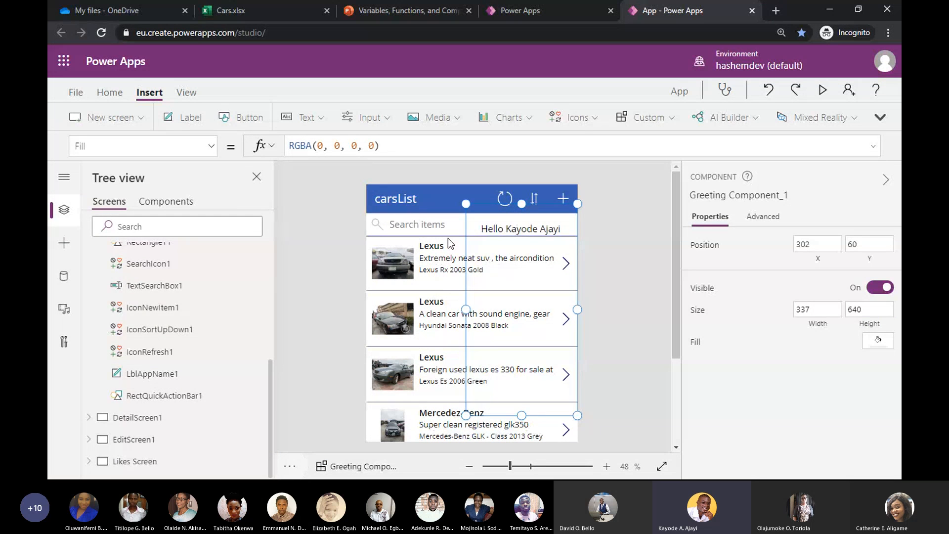
Insert the Greeting Component into Likes Screen and move it below the sum button, to about Y 360.
{"action": "left_click", "coordinate": [143, 460]}
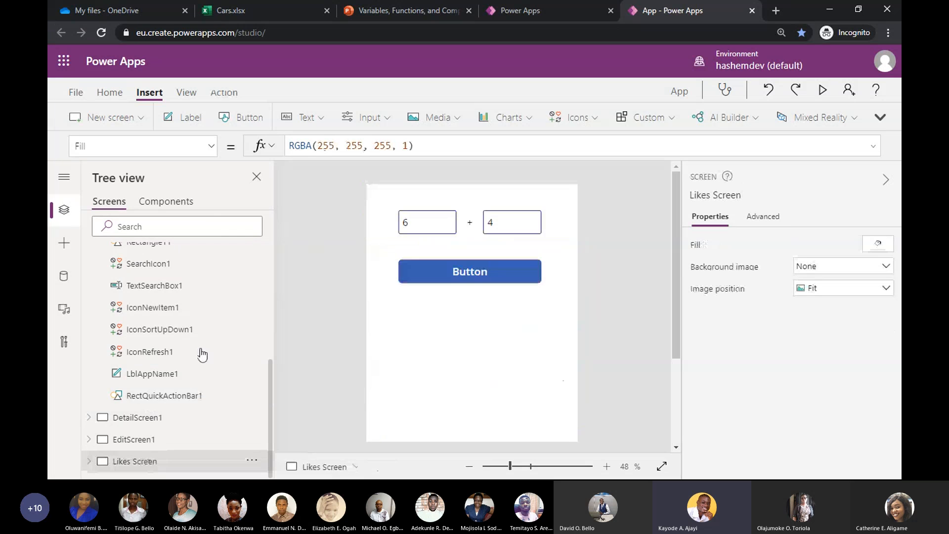
{"action": "left_click", "coordinate": [645, 108]}
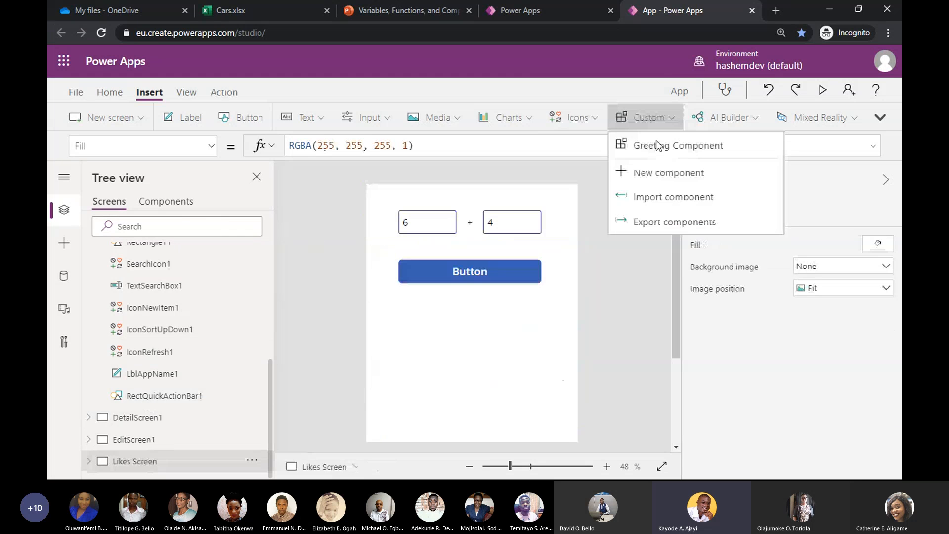
{"action": "left_click", "coordinate": [665, 144]}
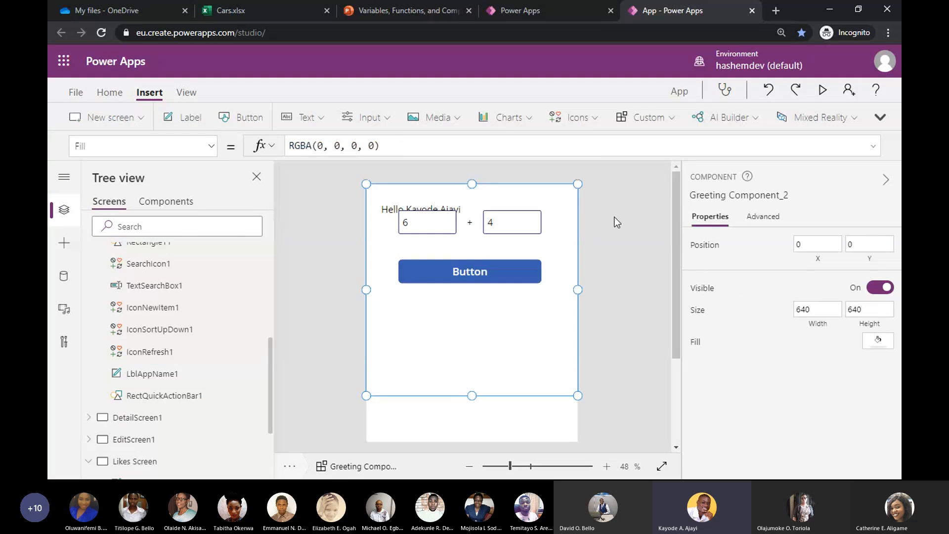
{"action": "left_click_drag", "start_coordinate": [461, 194], "coordinate": [462, 350]}
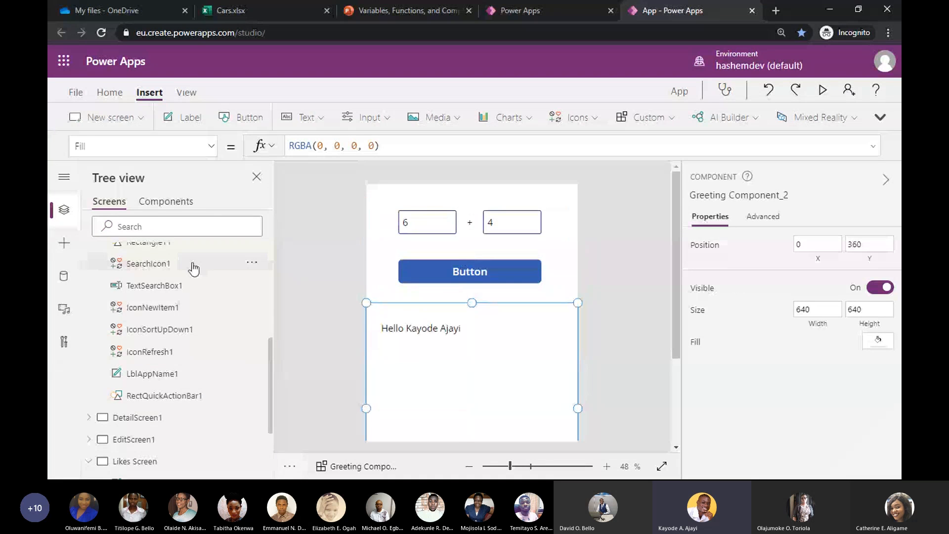
Change the label's Text formula inside the Greeting Component to "Goodday" & User().FullName.
{"action": "left_click", "coordinate": [174, 208]}
{"action": "left_click", "coordinate": [158, 293]}
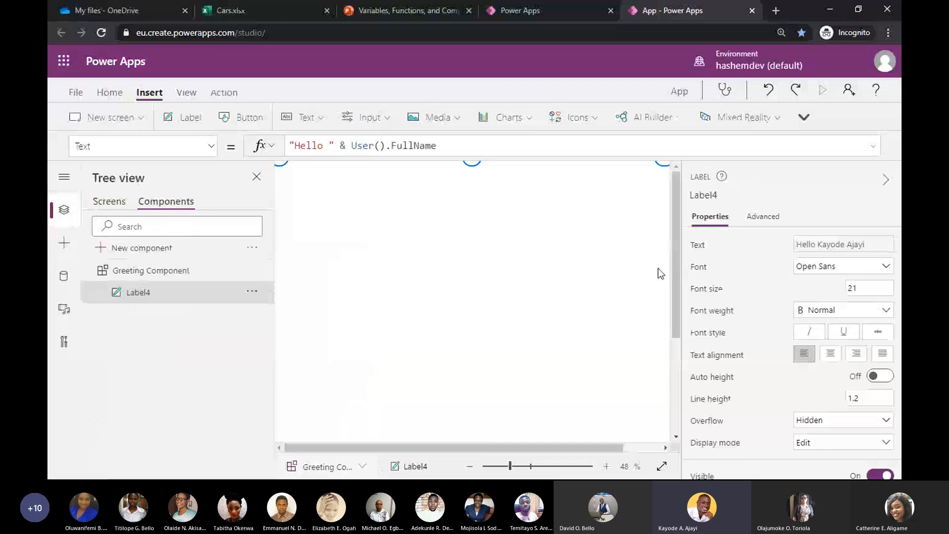
{"action": "left_click_drag", "start_coordinate": [511, 465], "coordinate": [501, 466]}
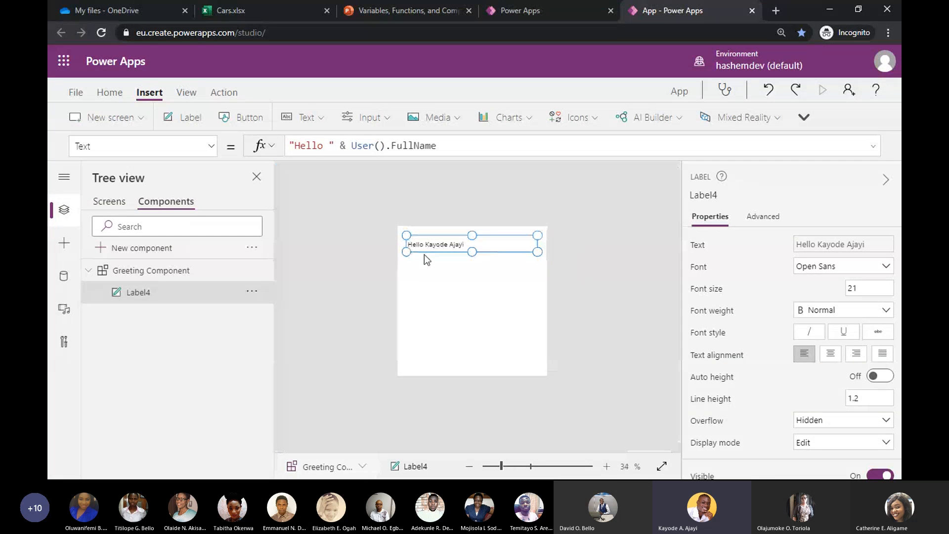
{"action": "left_click_drag", "start_coordinate": [328, 146], "coordinate": [295, 145]}
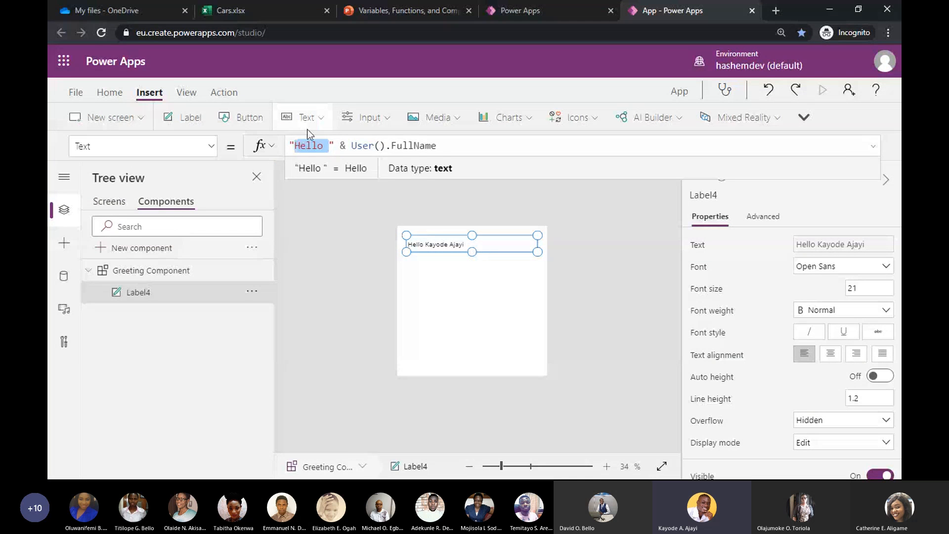
{"action": "type", "text": "Goodda"}
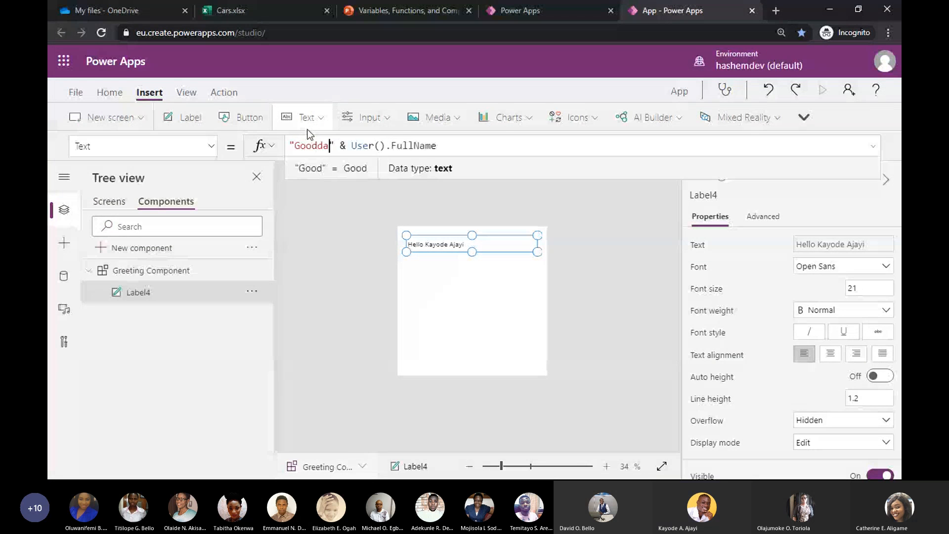
{"action": "type", "text": "y"}
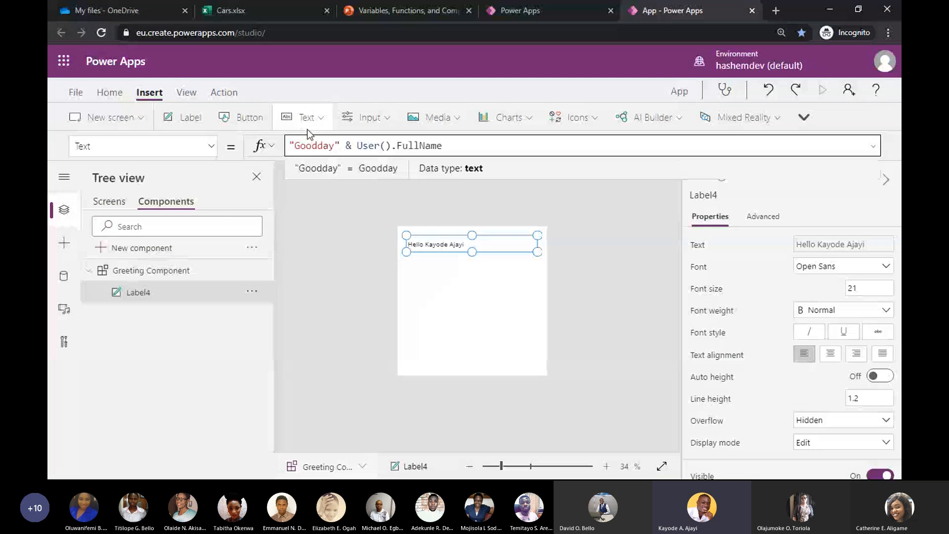
Return to Likes Screen and check the greeting text in its component instance.
{"action": "left_click", "coordinate": [149, 207]}
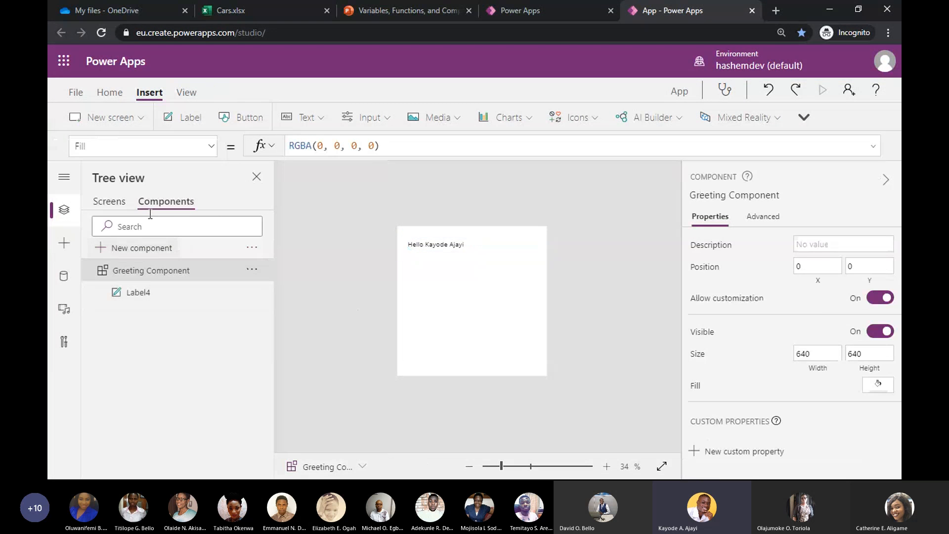
{"action": "left_click", "coordinate": [108, 206]}
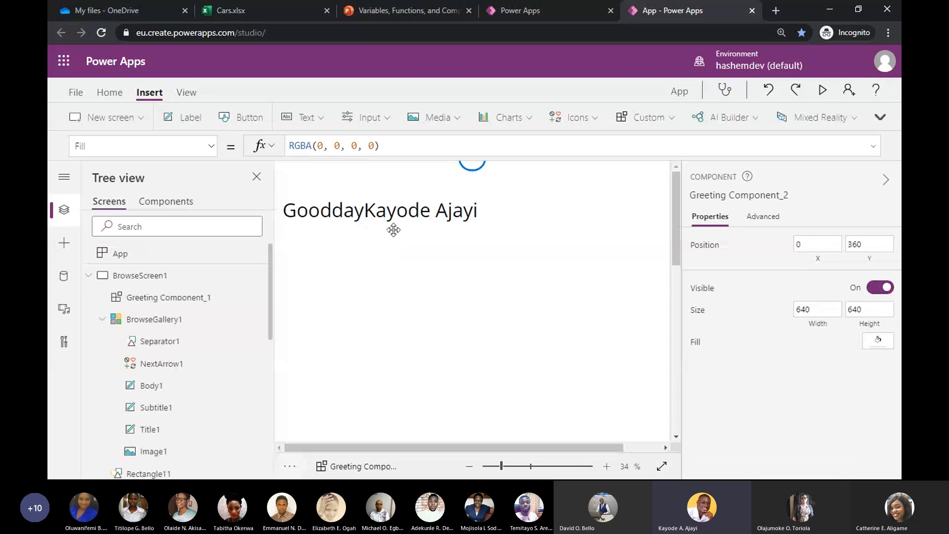
{"action": "left_click_drag", "start_coordinate": [501, 470], "coordinate": [504, 467]}
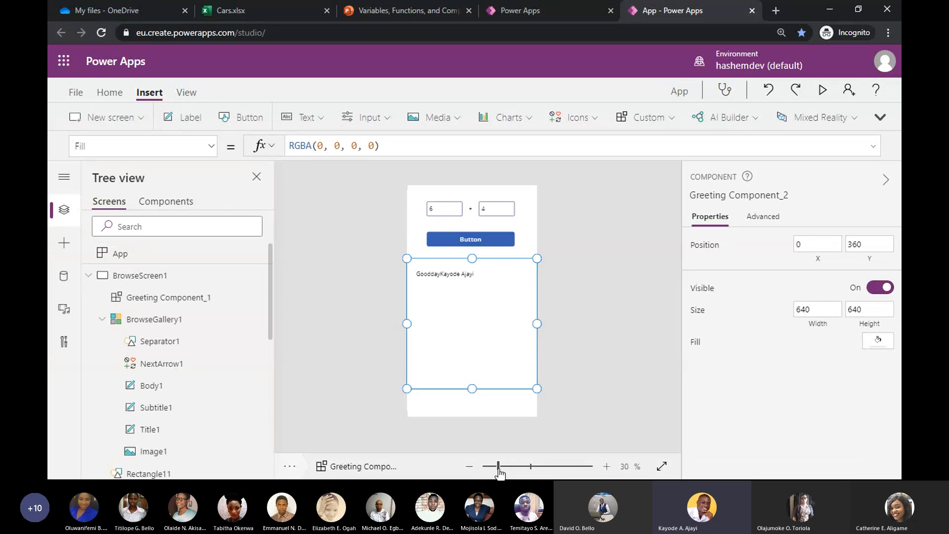
Collapse the screens in the tree and examine the Greeting Component instance below the button on Likes Screen.
{"action": "left_click", "coordinate": [92, 277]}
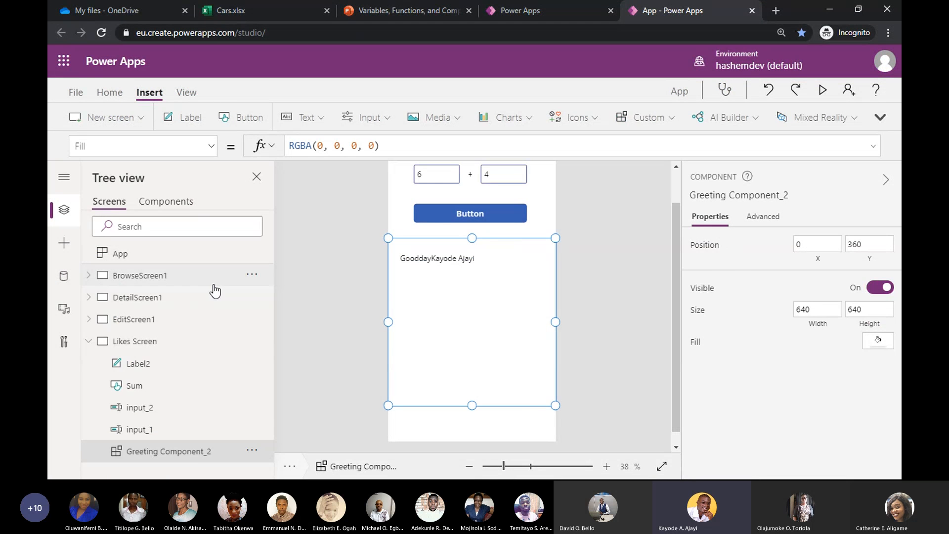
{"action": "left_click", "coordinate": [606, 298]}
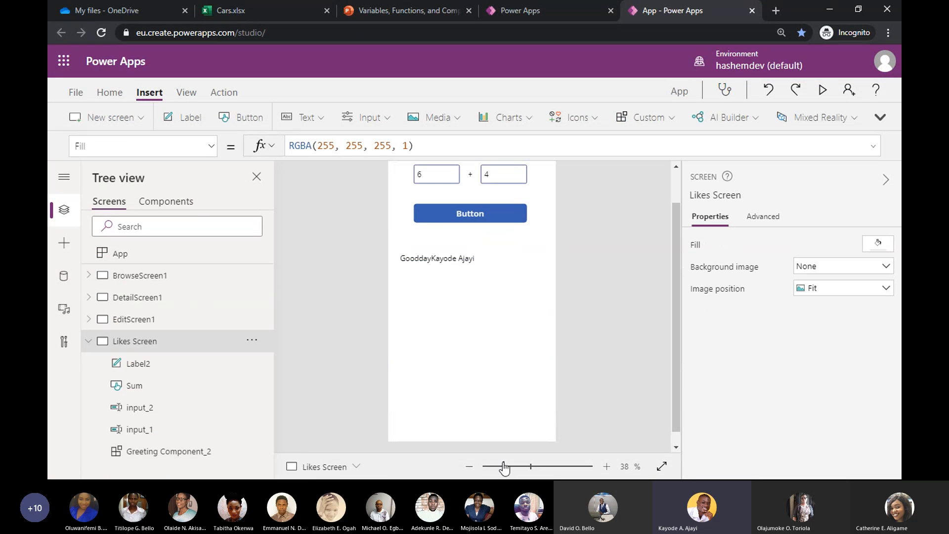
{"action": "left_click_drag", "start_coordinate": [504, 466], "coordinate": [501, 466]}
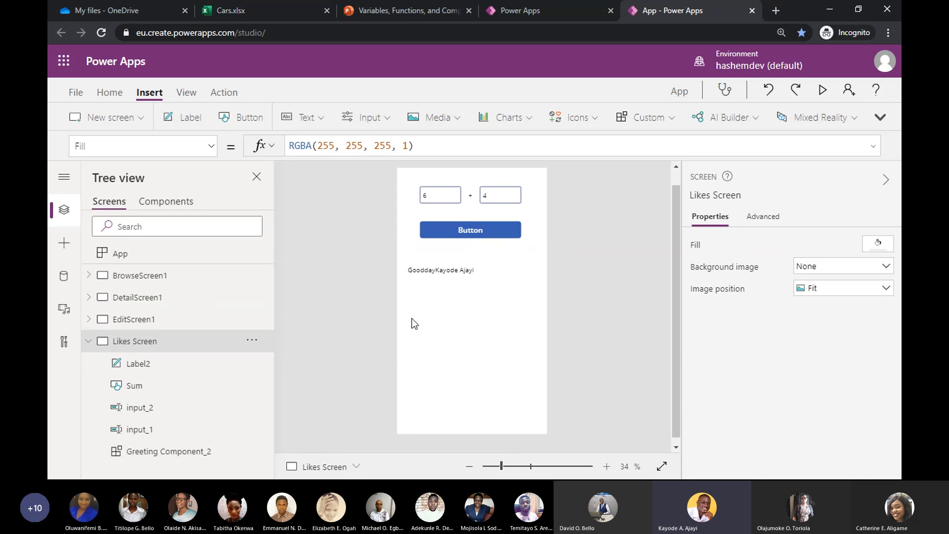
{"action": "left_click", "coordinate": [89, 341]}
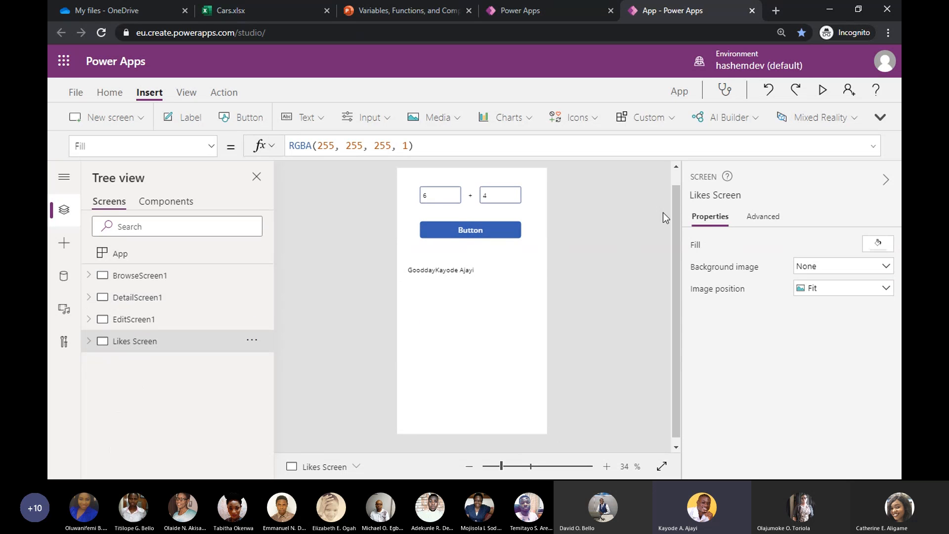
{"action": "scroll", "coordinate": [600, 260], "scroll_direction": "up", "scroll_amount": 1}
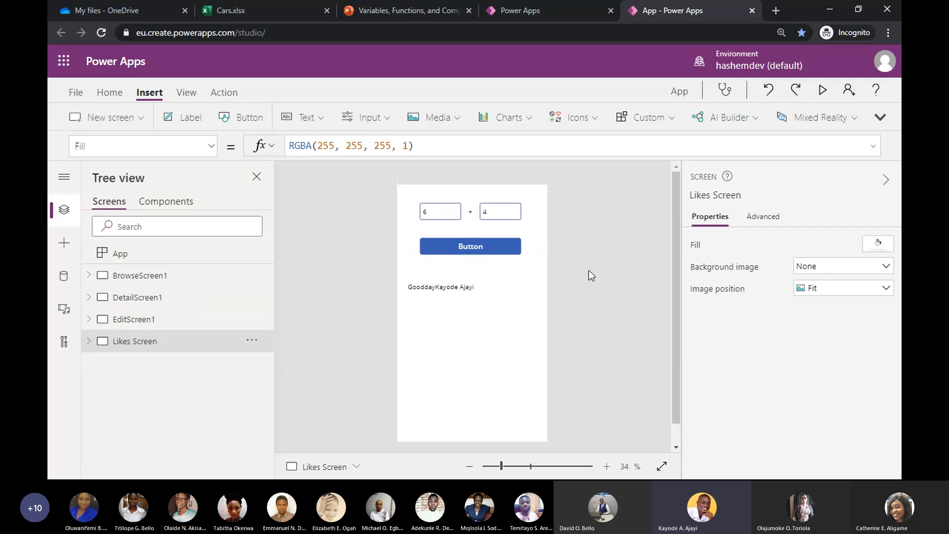
{"action": "left_click", "coordinate": [460, 289]}
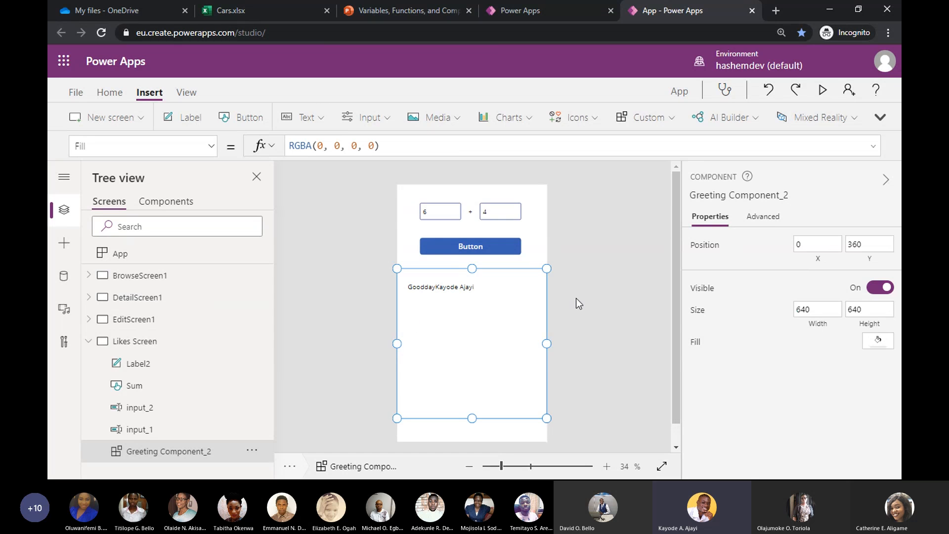
Switch to the PowerPoint deck on variables, functions and components in Power Apps and start its slide show.
{"action": "left_click", "coordinate": [387, 9]}
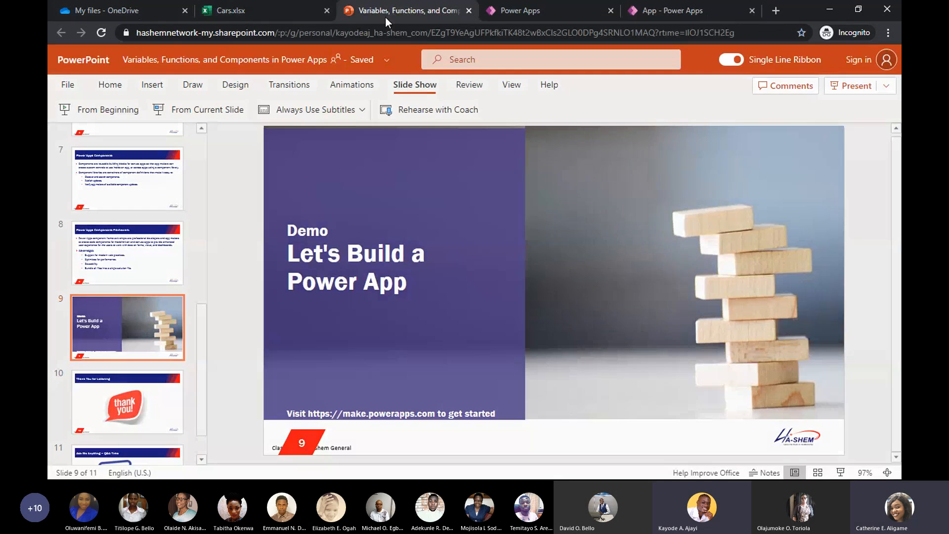
{"action": "left_click", "coordinate": [117, 110]}
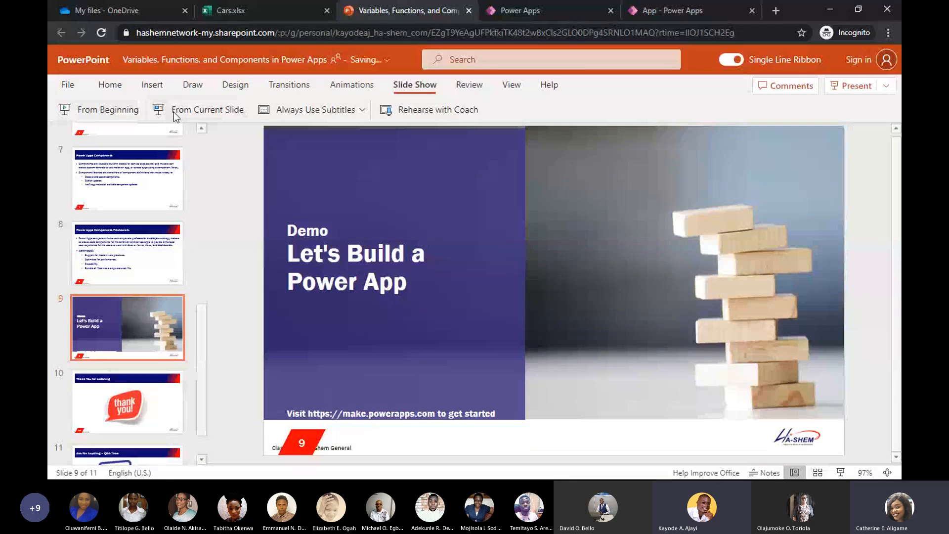